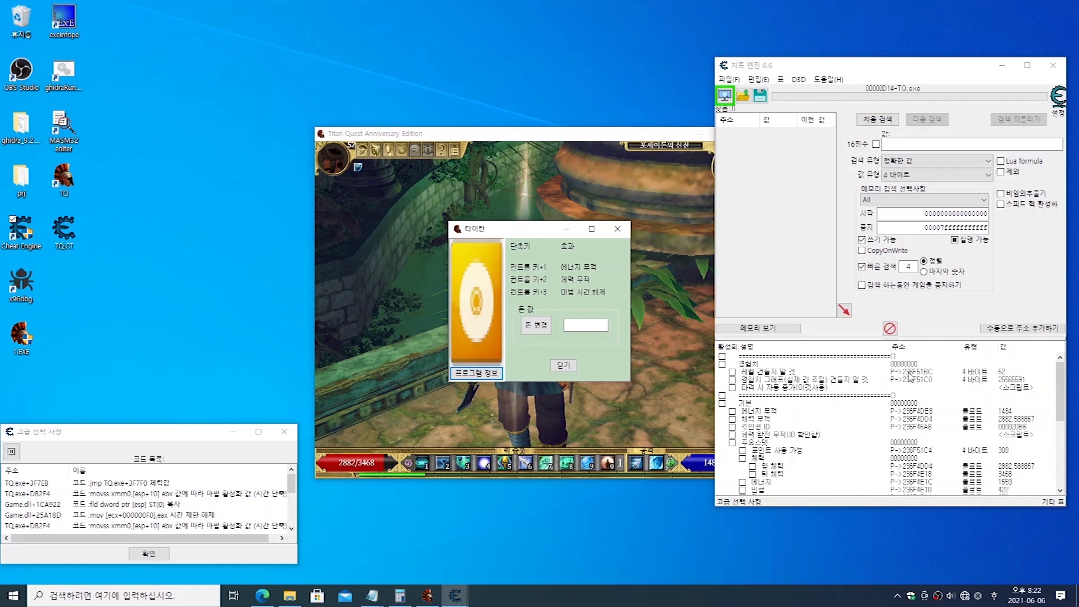
Step: Examine the cheat table's address list, including the experience, level, energy invincibility (에너지 무적) and health invincibility (체력 무적) entries
{"action": "left_click", "coordinate": [908, 373]}
{"action": "left_click", "coordinate": [912, 381]}
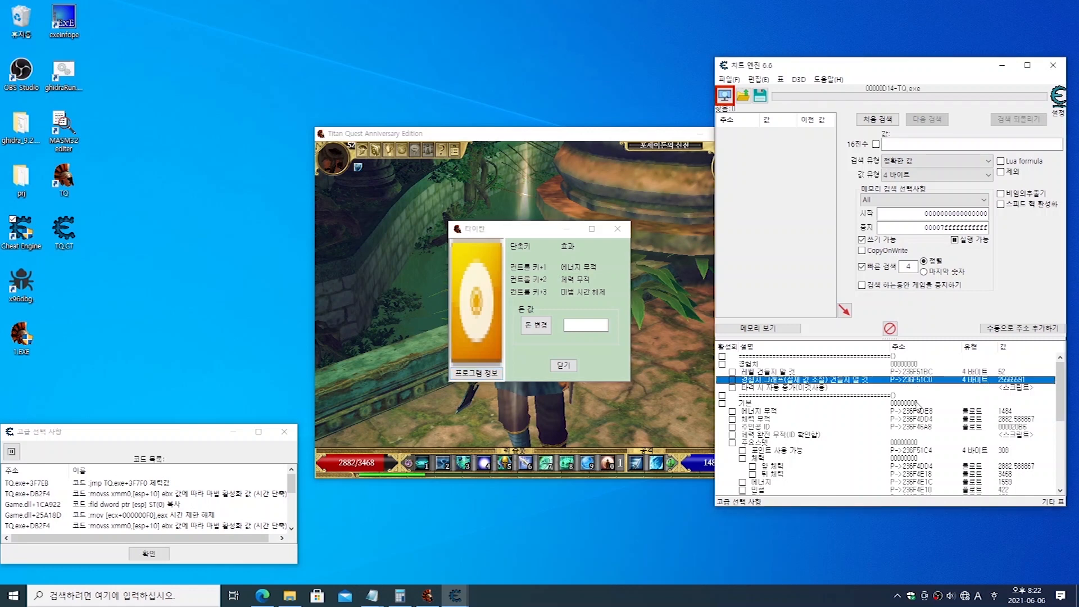
{"action": "scroll", "coordinate": [918, 410], "scroll_direction": "down", "scroll_amount": 2}
{"action": "scroll", "coordinate": [920, 425], "scroll_direction": "down", "scroll_amount": 4}
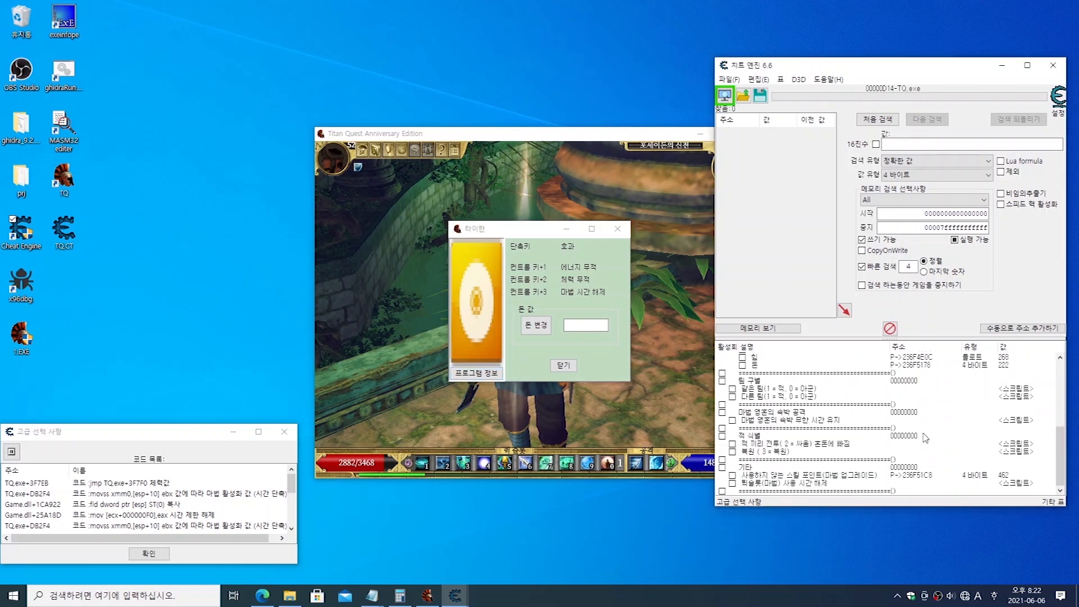
{"action": "scroll", "coordinate": [925, 433], "scroll_direction": "up", "scroll_amount": 4}
{"action": "scroll", "coordinate": [928, 406], "scroll_direction": "up", "scroll_amount": 2}
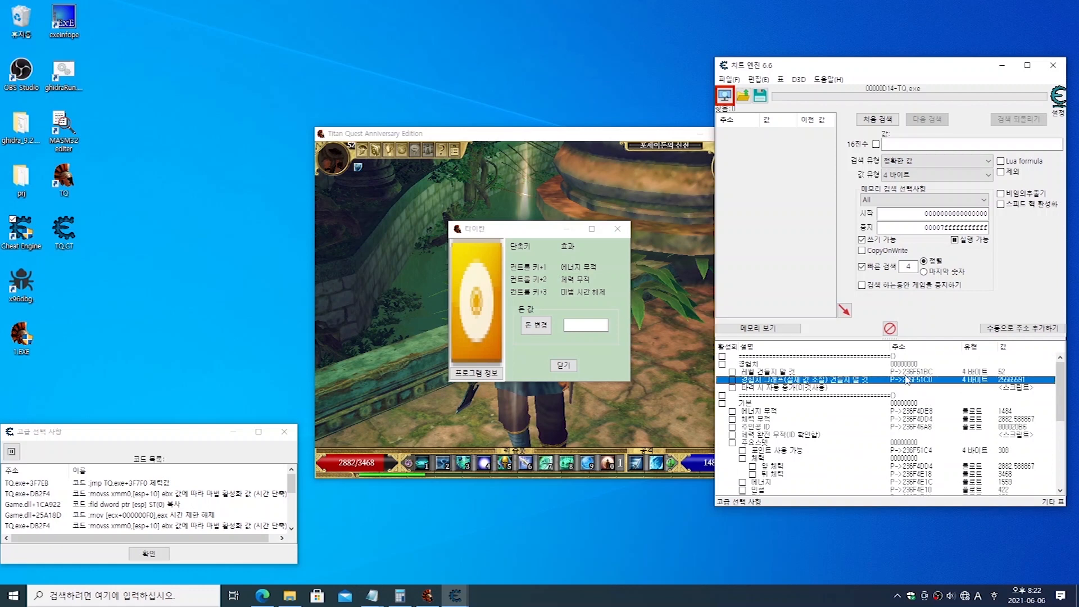
{"action": "left_click", "coordinate": [904, 372]}
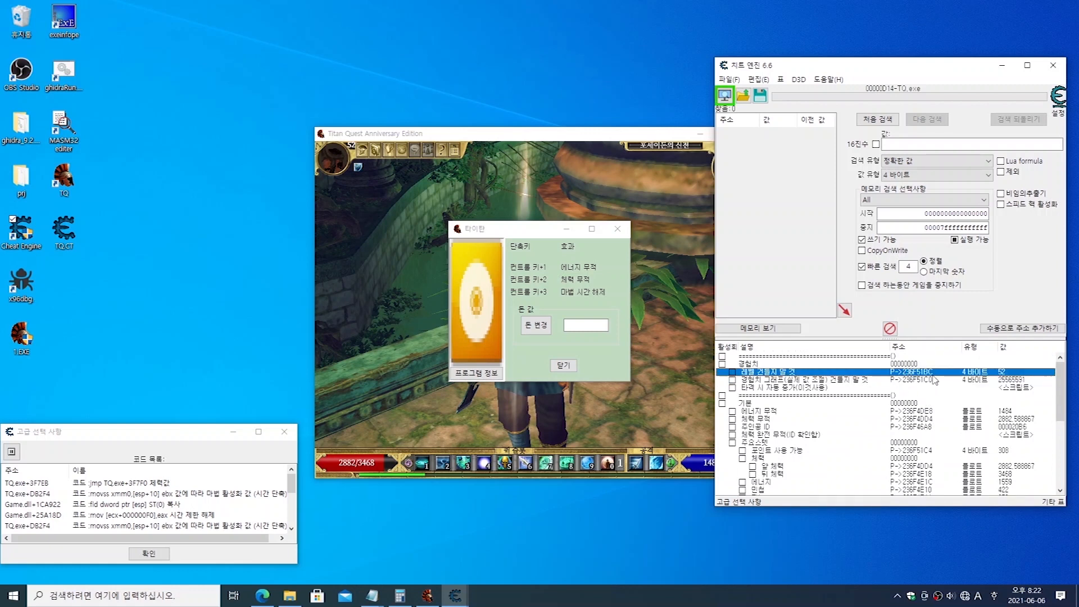
{"action": "left_click", "coordinate": [911, 413]}
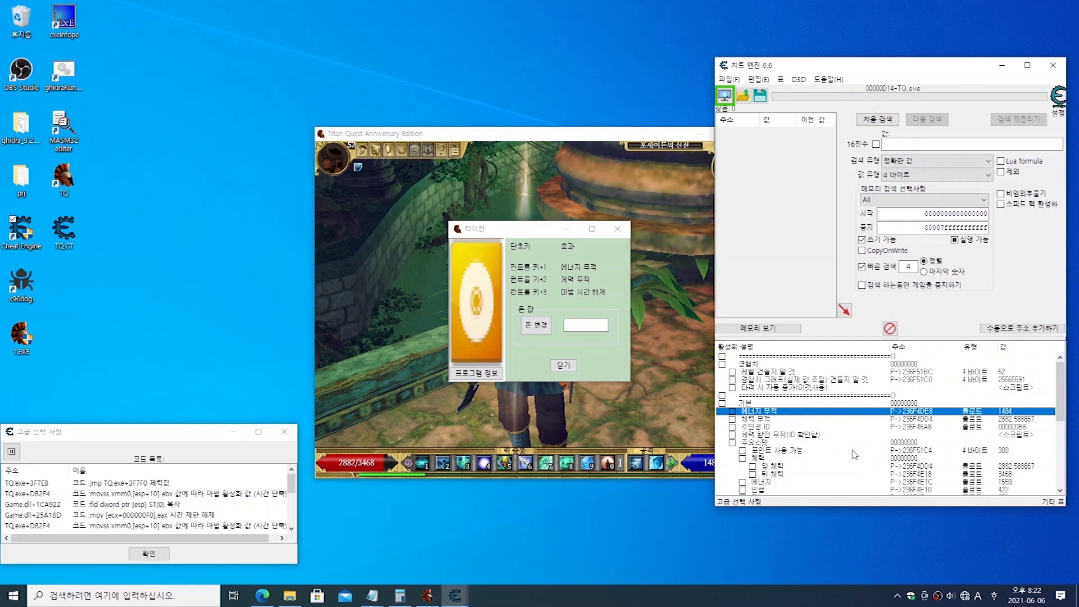
{"action": "left_click", "coordinate": [731, 420]}
{"action": "left_click", "coordinate": [731, 409]}
{"action": "left_click", "coordinate": [732, 420]}
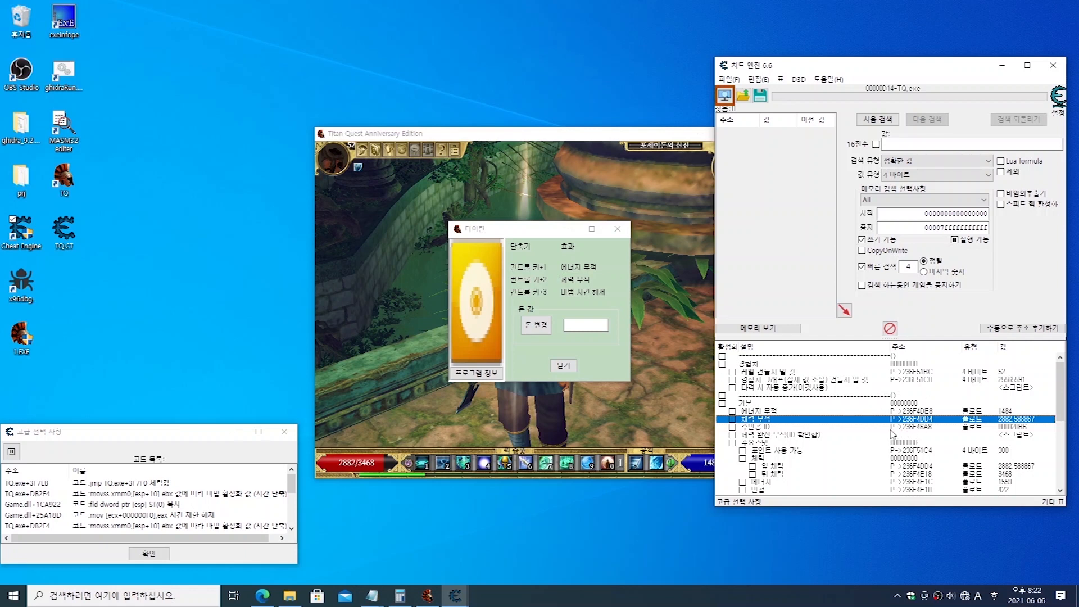
Step: Close the open 타이탄 trainer, relaunch it from 1.EXE on the desktop, and move its window beside the game
{"action": "left_click", "coordinate": [490, 234]}
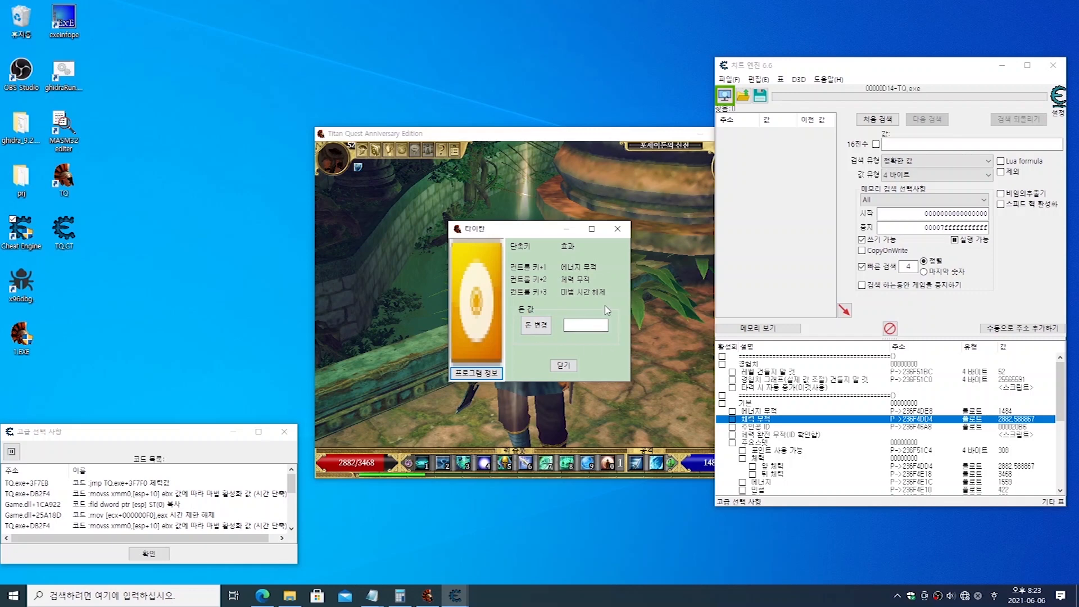
{"action": "left_click", "coordinate": [620, 234]}
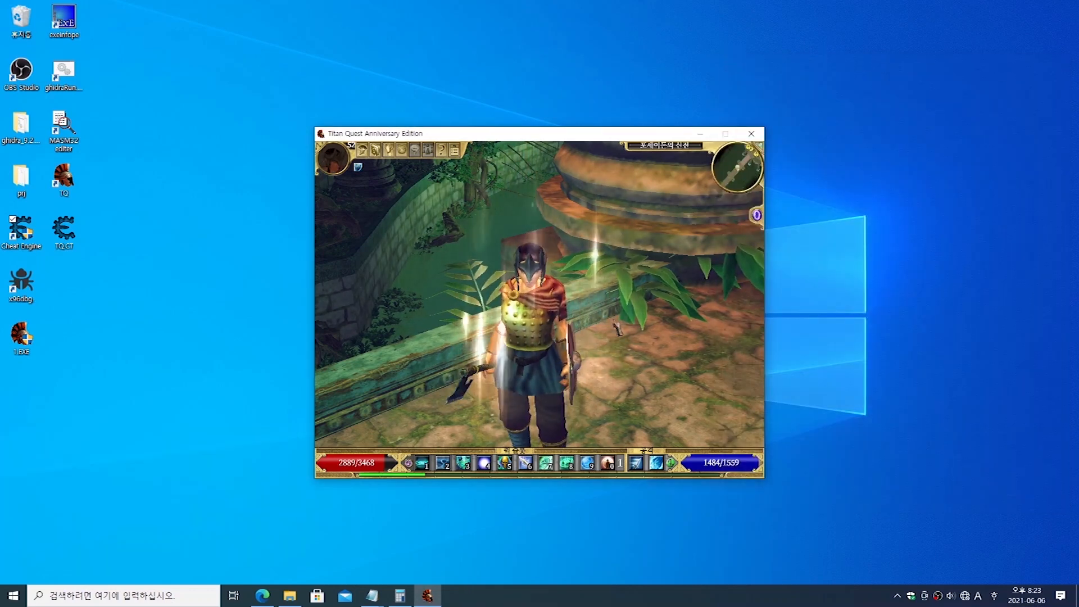
{"action": "left_click", "coordinate": [211, 327]}
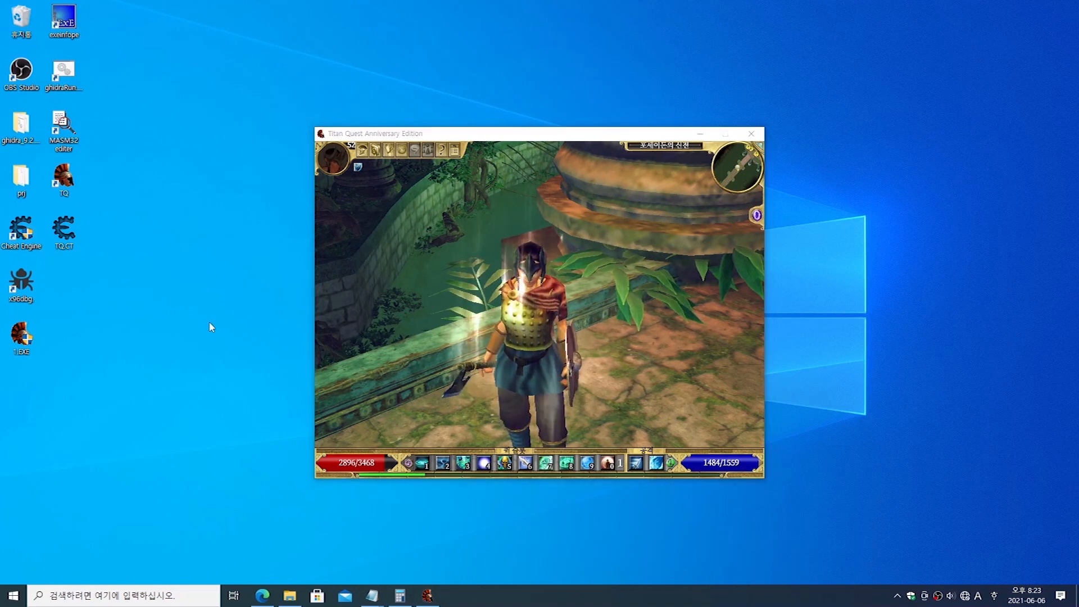
{"action": "left_click", "coordinate": [23, 331]}
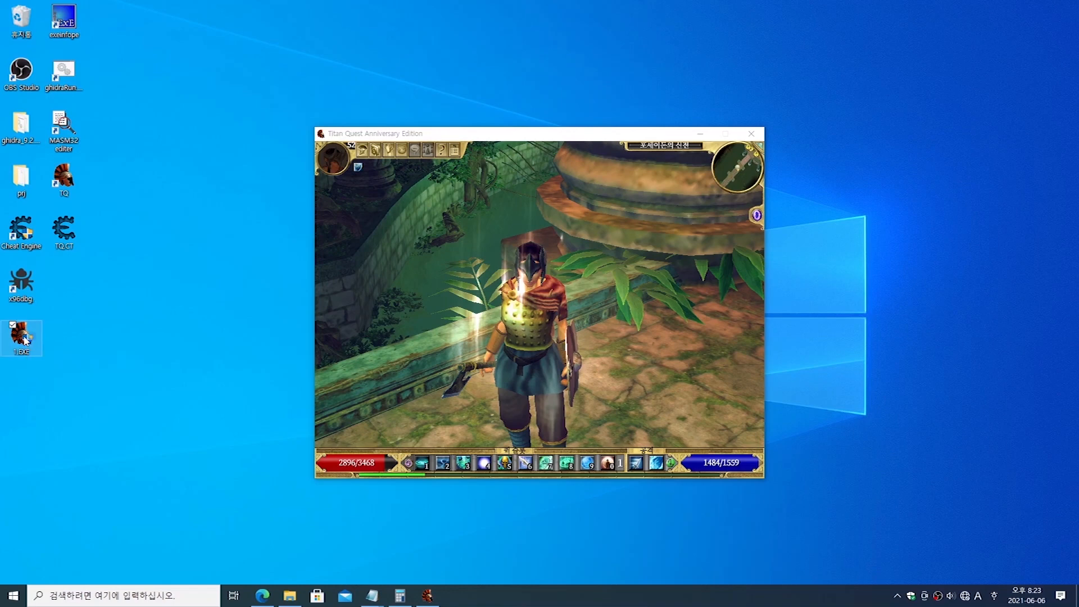
{"action": "double_click", "coordinate": [24, 338]}
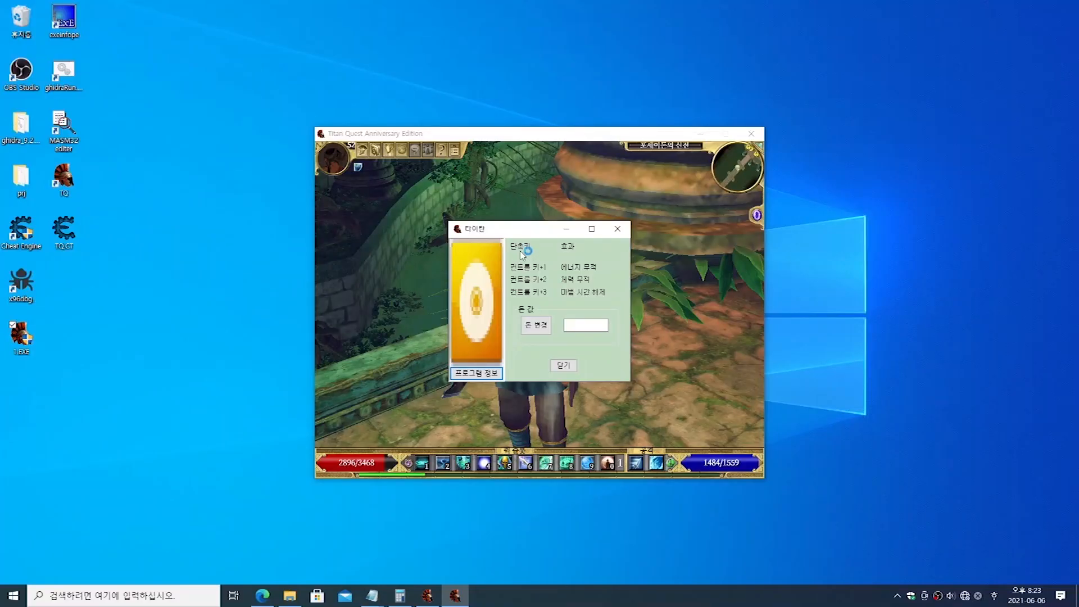
{"action": "left_click_drag", "start_coordinate": [525, 234], "coordinate": [909, 176]}
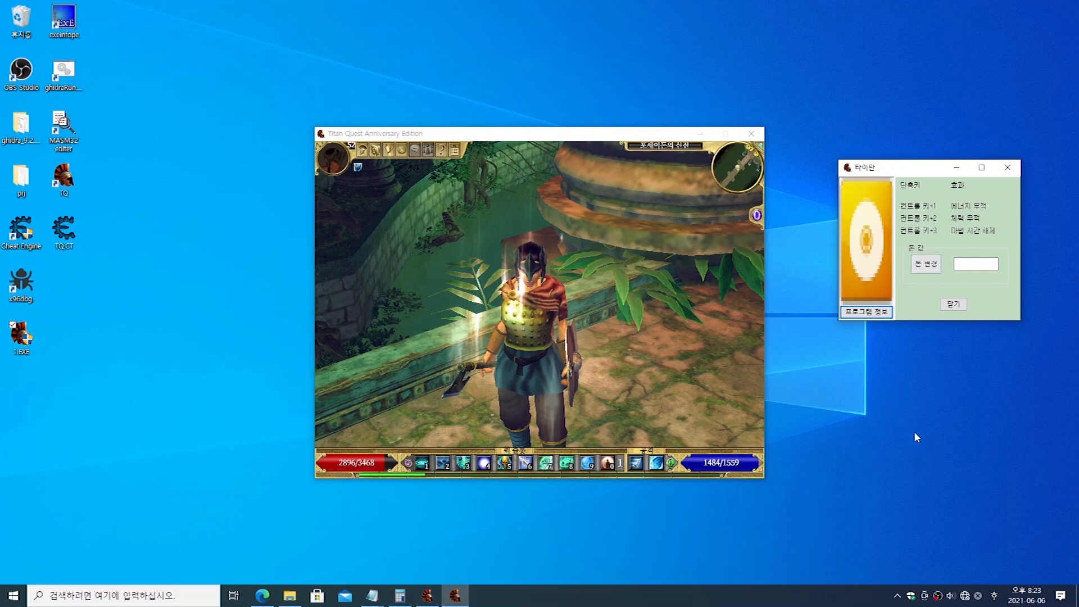
Step: Switch to Windows Security and open the exclusions list in the virus and threat protection settings
{"action": "left_click", "coordinate": [911, 597]}
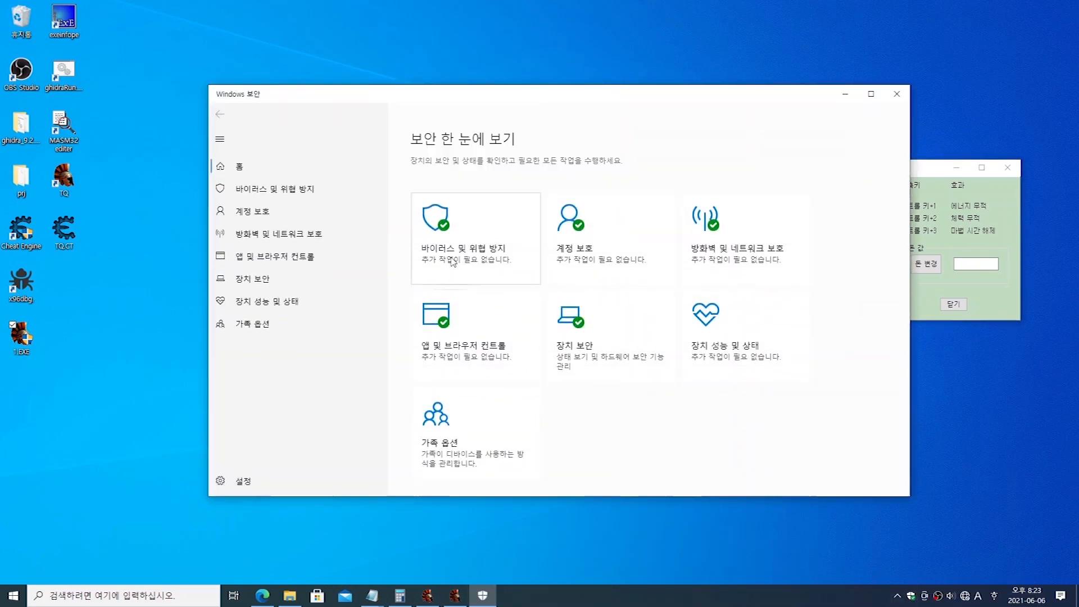
{"action": "left_click", "coordinate": [453, 263]}
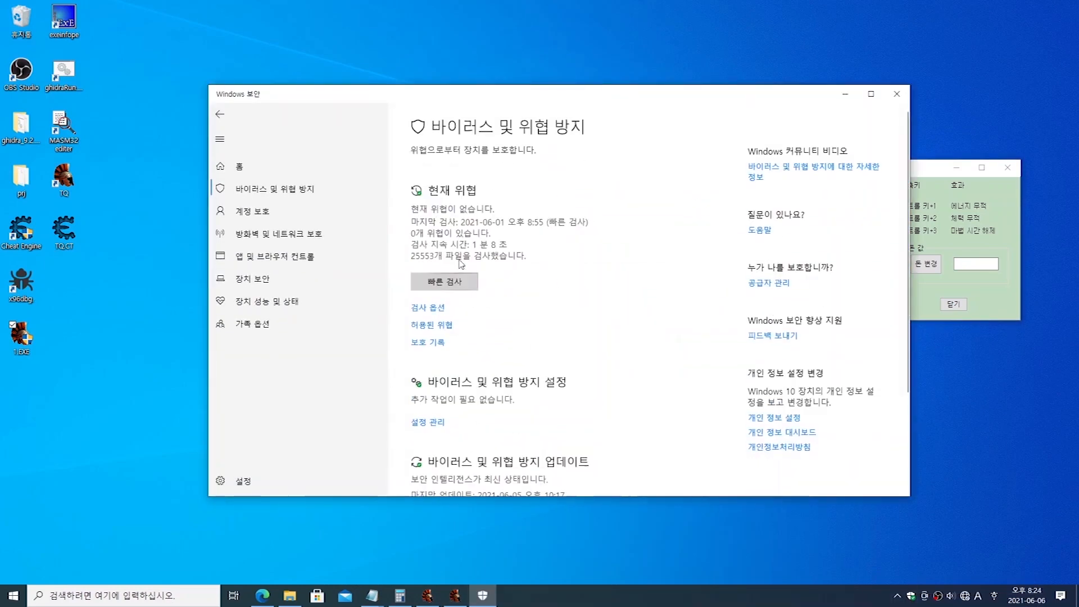
{"action": "scroll", "coordinate": [504, 332], "scroll_direction": "down", "scroll_amount": 1}
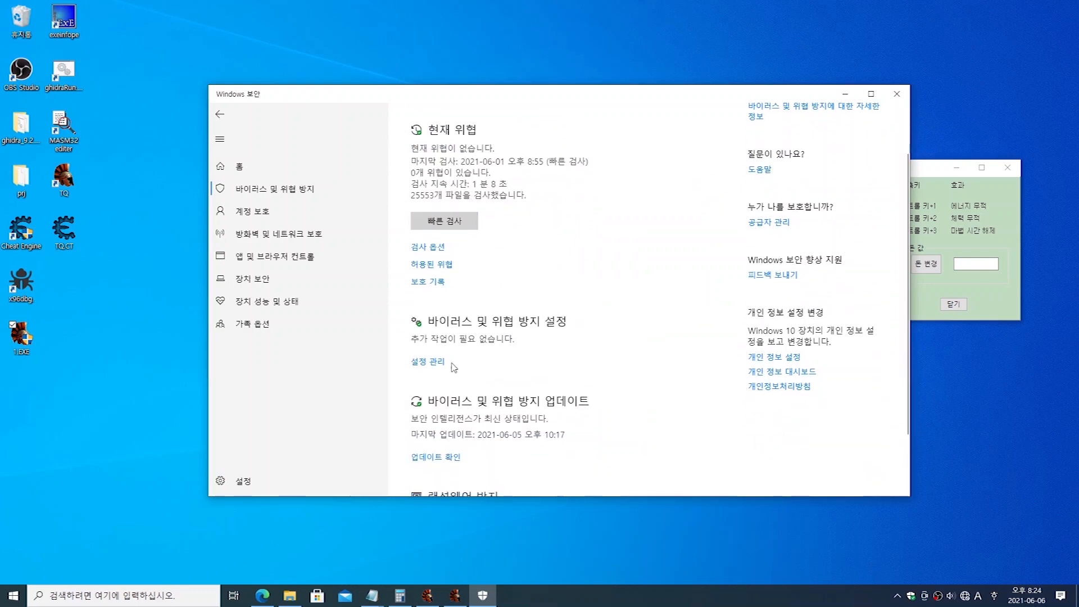
{"action": "left_click", "coordinate": [432, 364]}
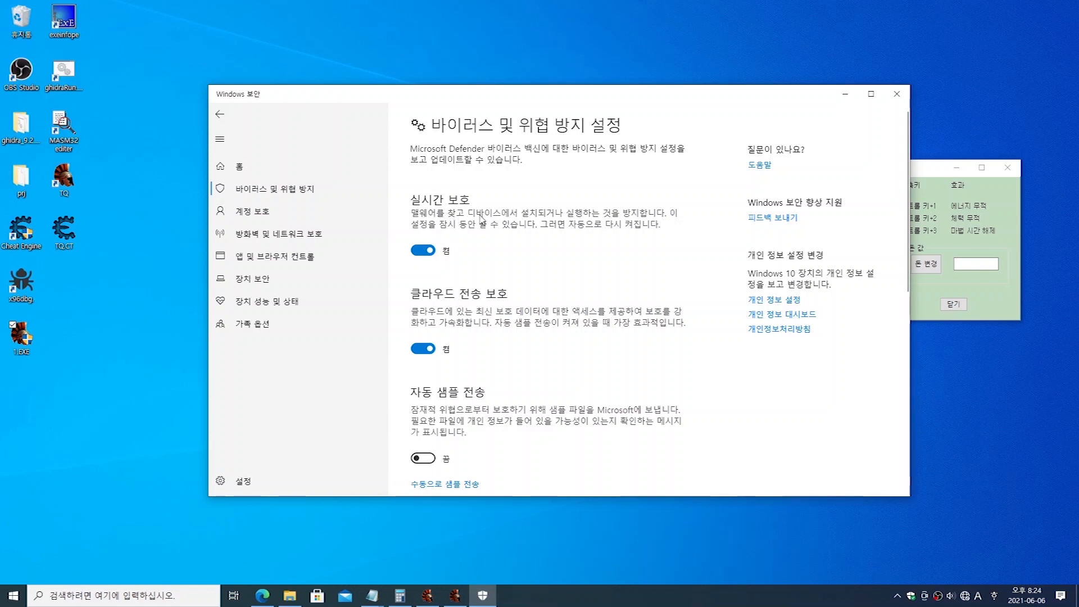
{"action": "scroll", "coordinate": [499, 306], "scroll_direction": "down", "scroll_amount": 5}
{"action": "scroll", "coordinate": [509, 323], "scroll_direction": "down", "scroll_amount": 2}
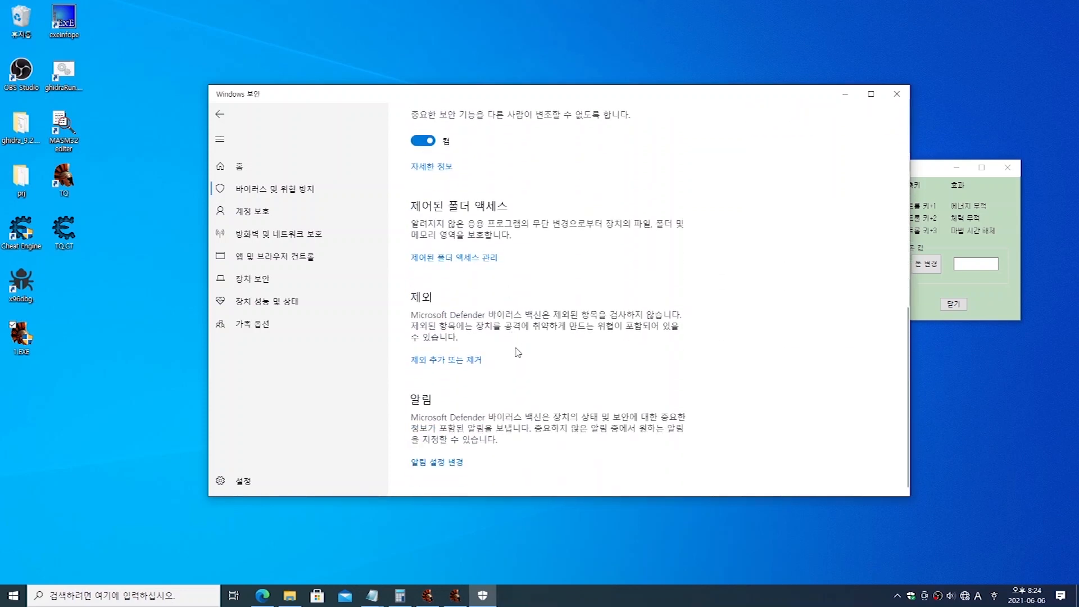
{"action": "left_click", "coordinate": [458, 361]}
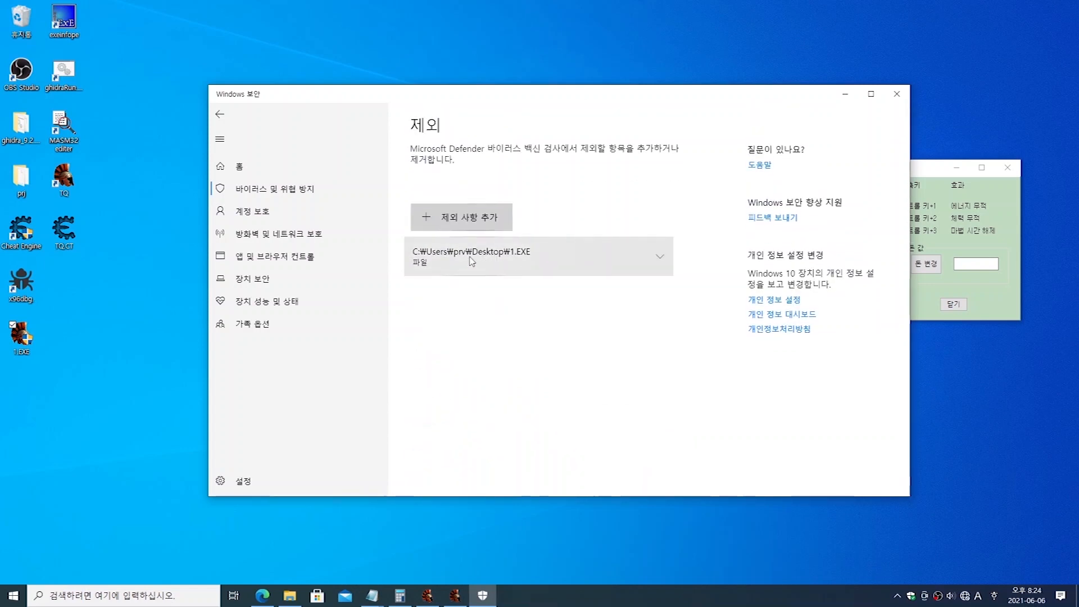
Step: View the available exclusion types without adding one, and expand the existing exclusion for 1.EXE
{"action": "left_click", "coordinate": [472, 227]}
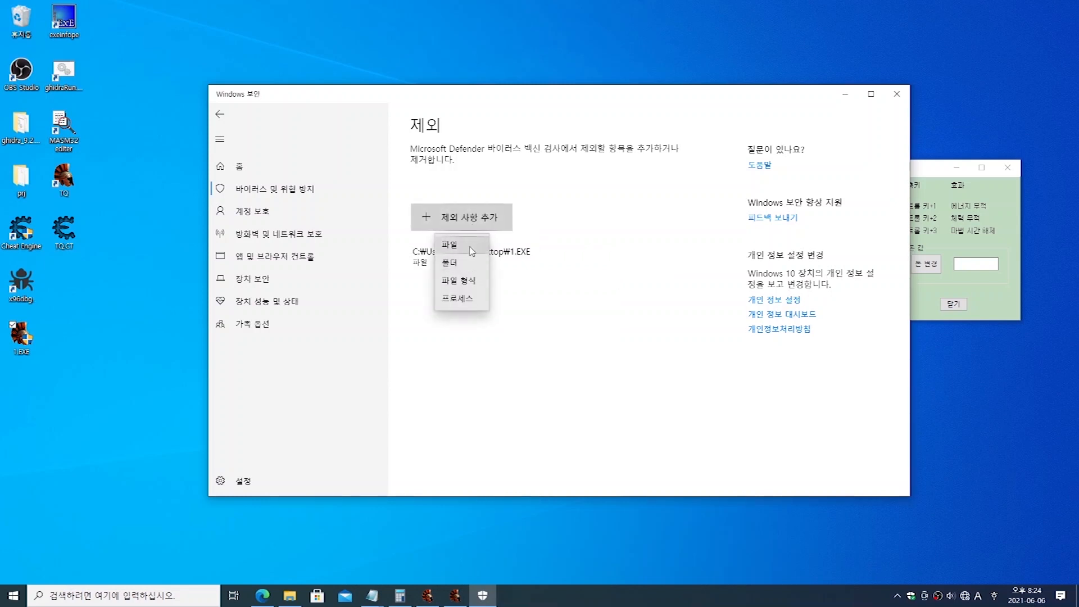
{"action": "left_click", "coordinate": [513, 180]}
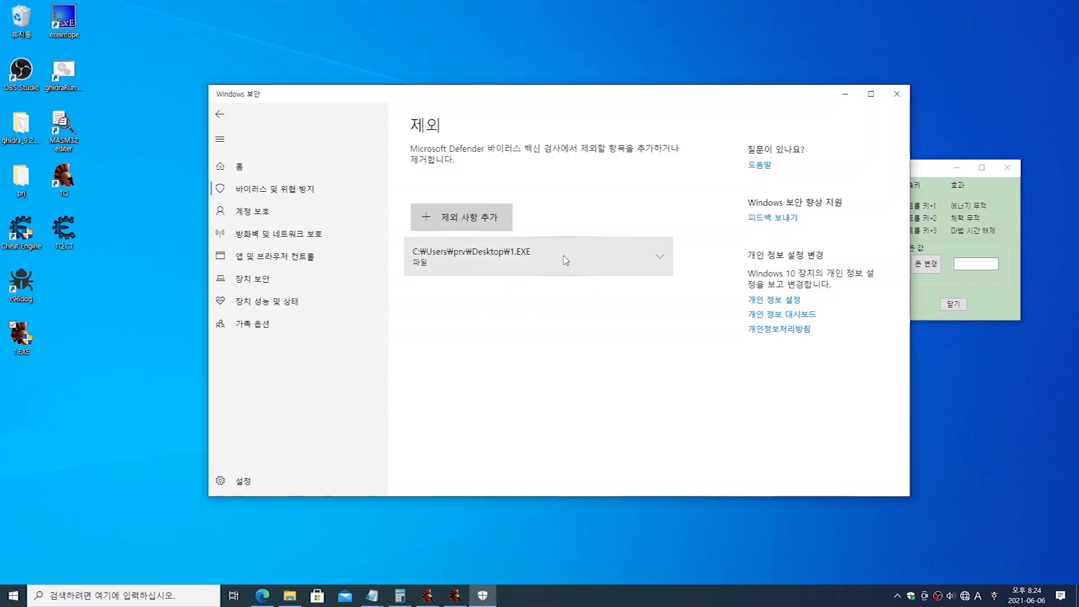
{"action": "left_click", "coordinate": [918, 179]}
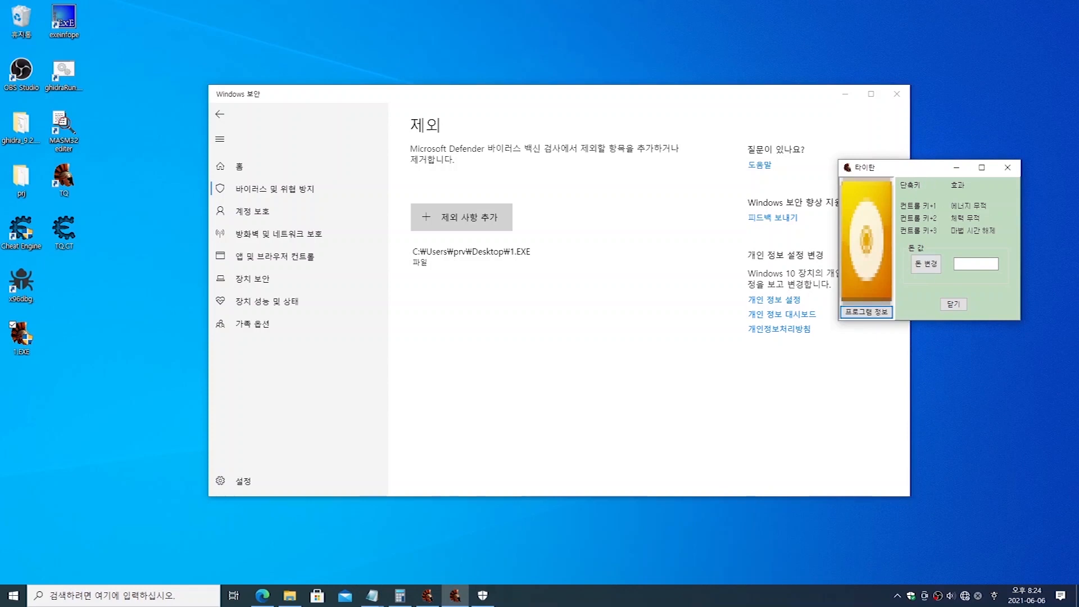
{"action": "left_click", "coordinate": [488, 274]}
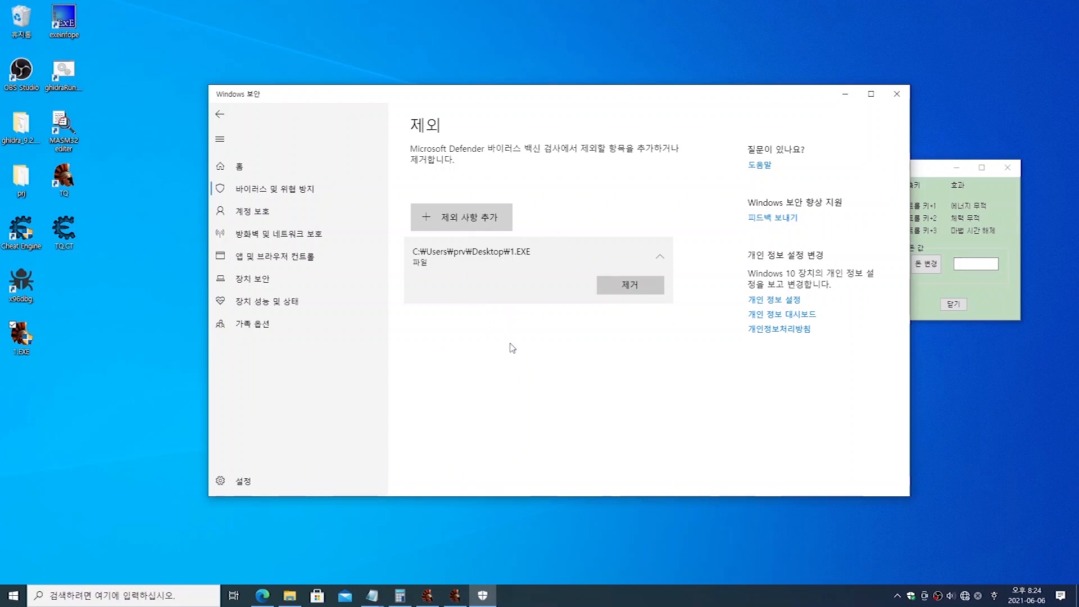
Step: Return to the virus and threat protection settings and turn off real-time protection (실시간 보호)
{"action": "left_click", "coordinate": [219, 114]}
{"action": "scroll", "coordinate": [497, 315], "scroll_direction": "up", "scroll_amount": 10}
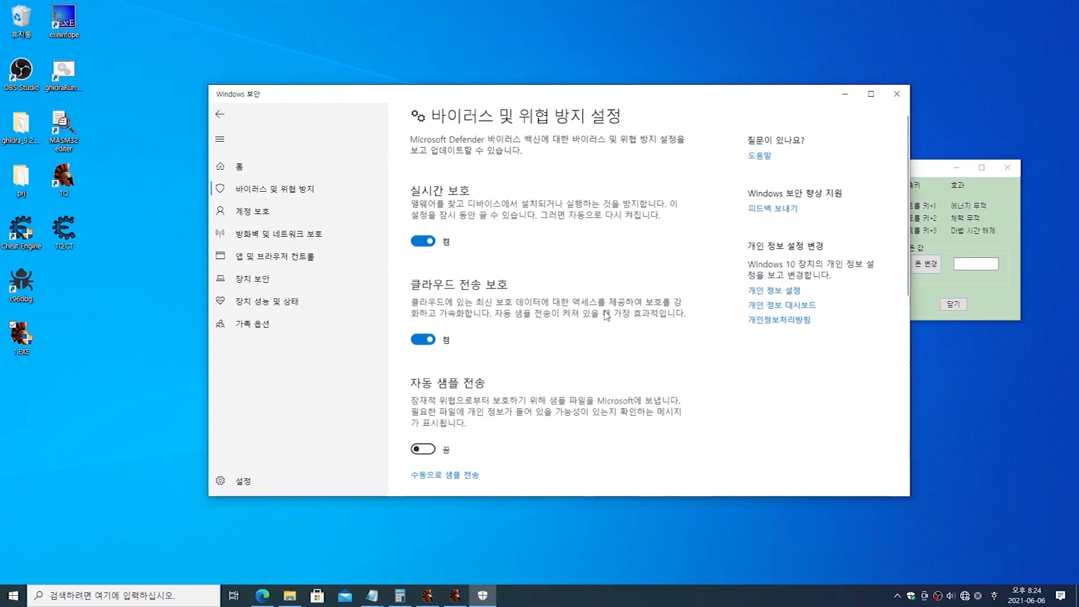
{"action": "left_click", "coordinate": [924, 173]}
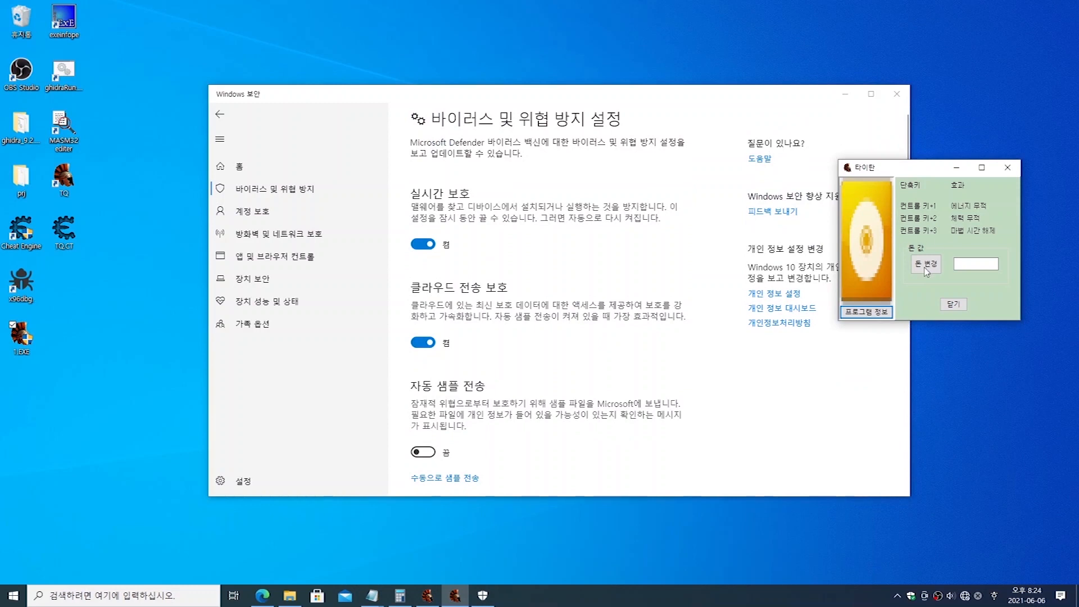
{"action": "left_click", "coordinate": [563, 227]}
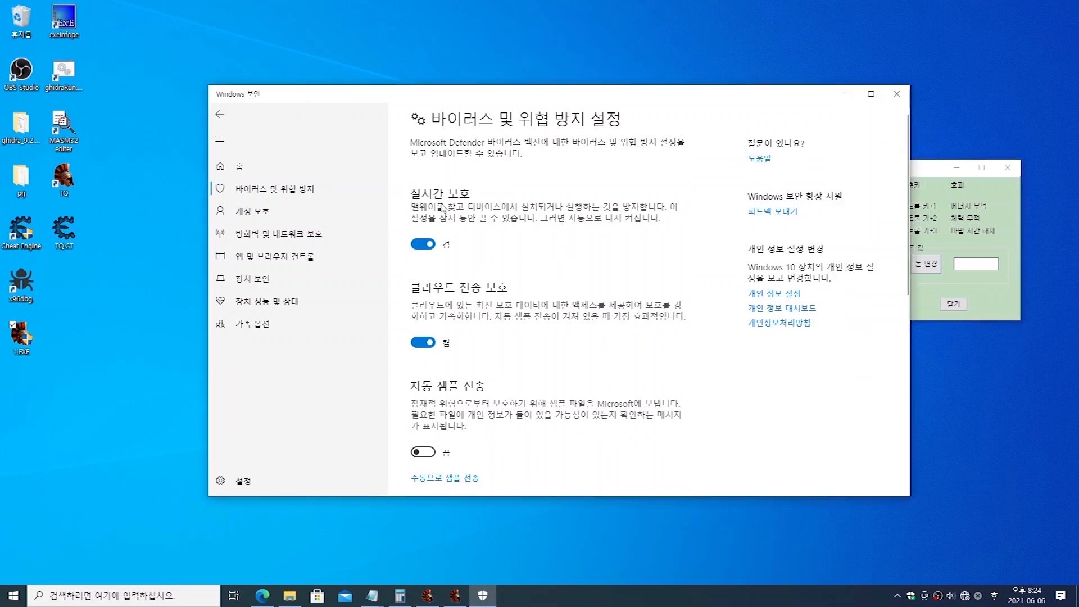
{"action": "left_click", "coordinate": [423, 245]}
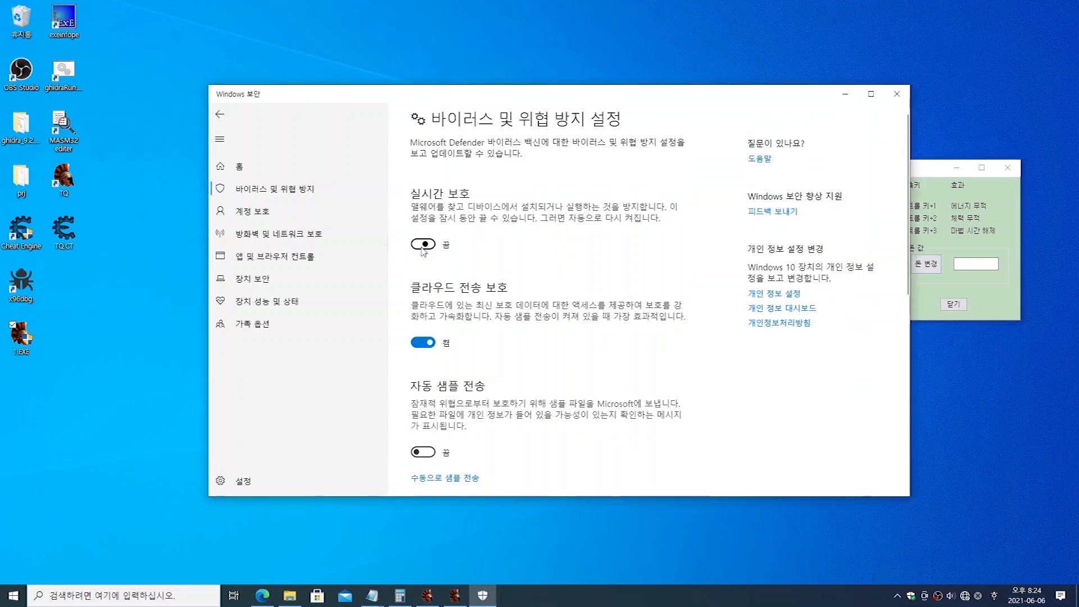
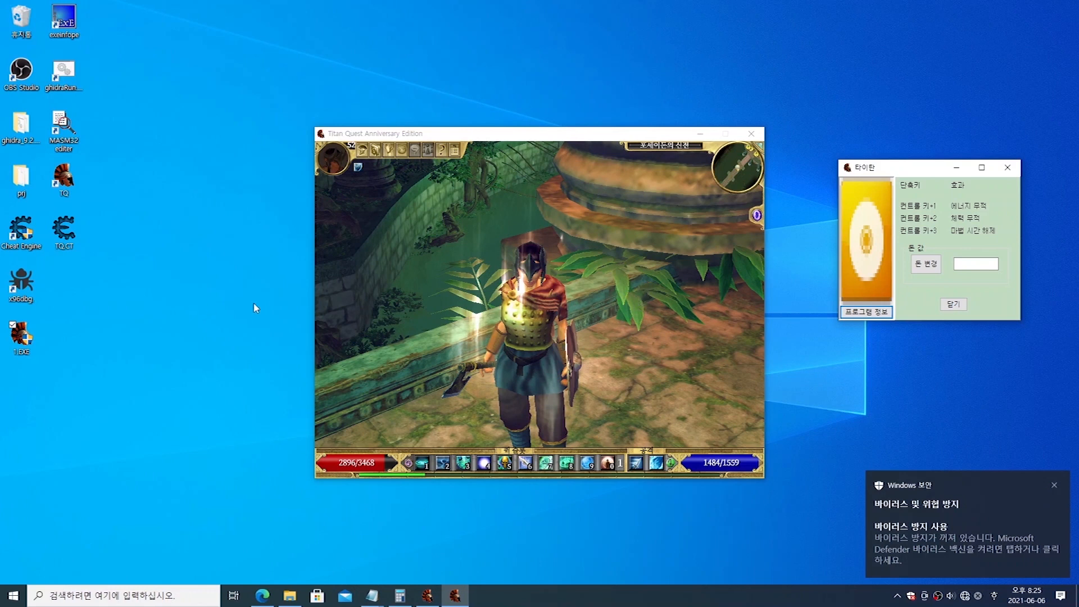
Step: Close the 타이탄 trainer, launch Cheat Engine from the desktop, and move its window so it overlaps less of the game
{"action": "left_click", "coordinate": [1013, 174]}
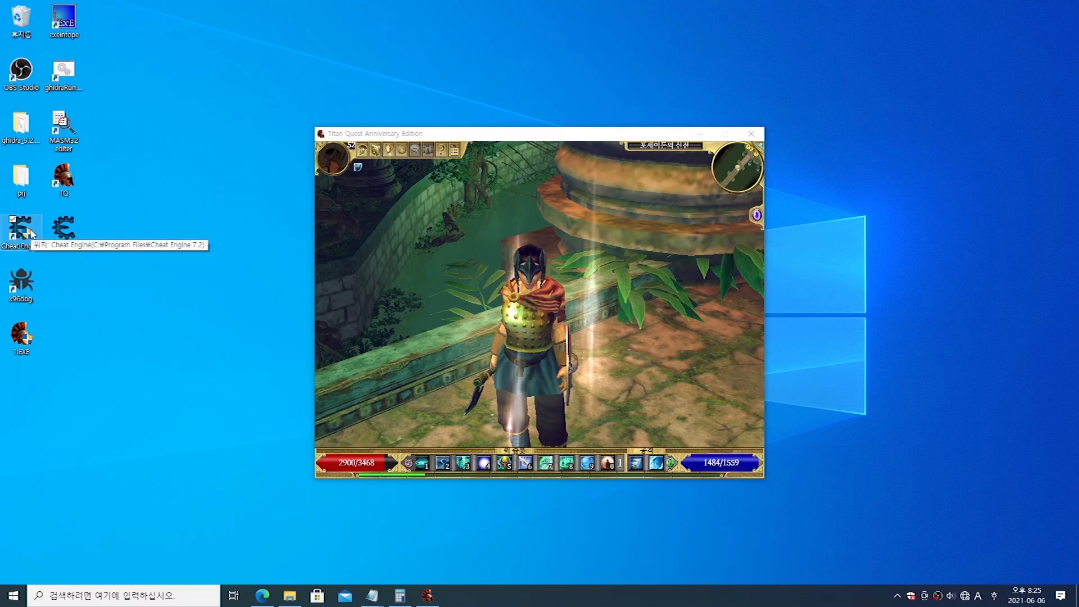
{"action": "double_click", "coordinate": [28, 232]}
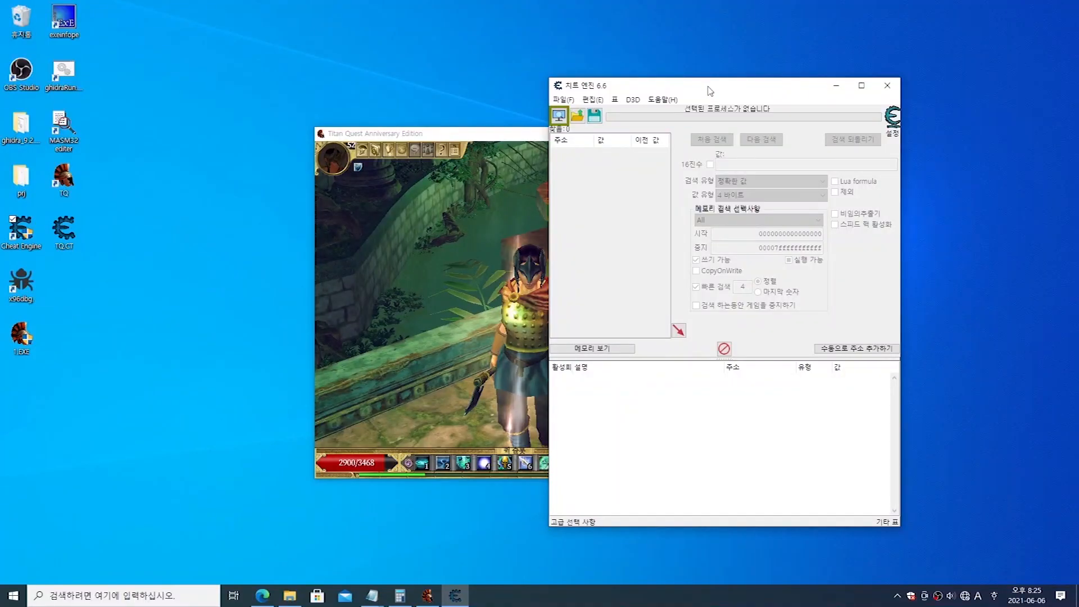
{"action": "left_click_drag", "start_coordinate": [707, 86], "coordinate": [880, 66]}
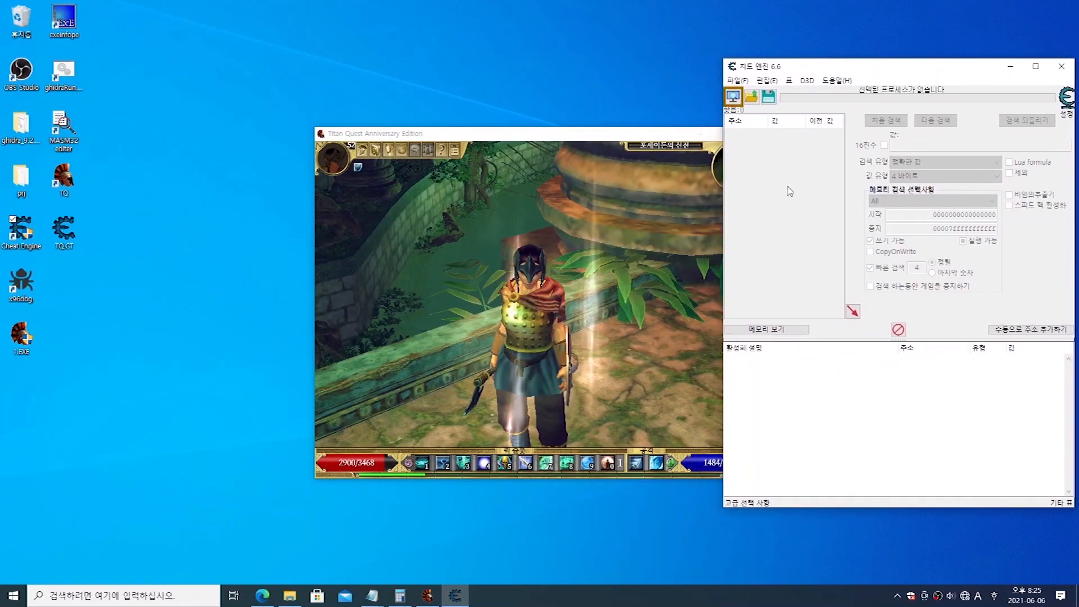
Step: Load the TQ.CT cheat table from the desktop folder (바탕 화면)
{"action": "left_click", "coordinate": [753, 97]}
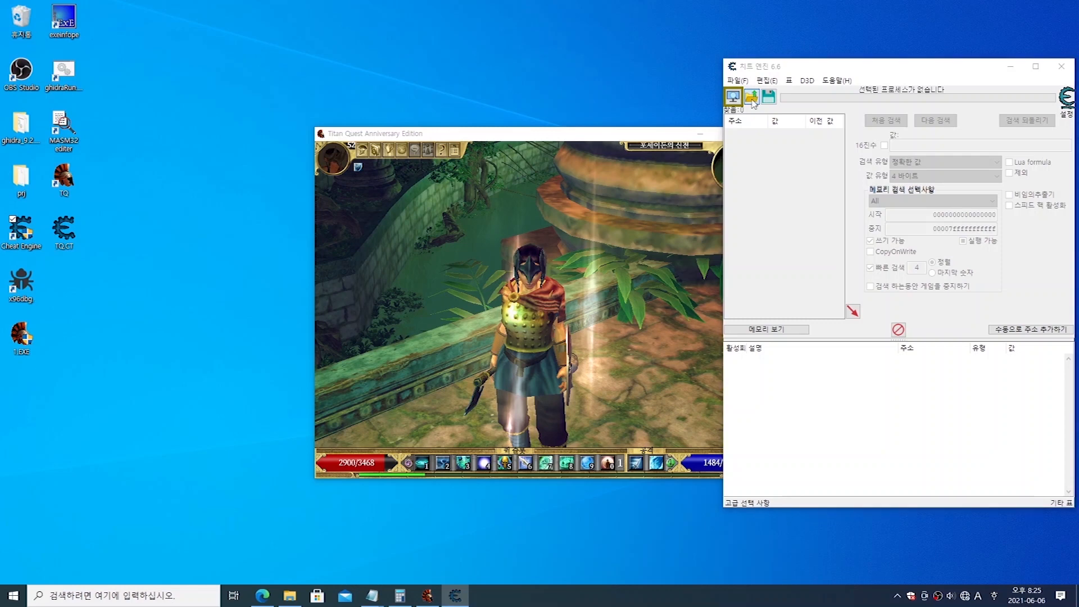
{"action": "left_click", "coordinate": [848, 181]}
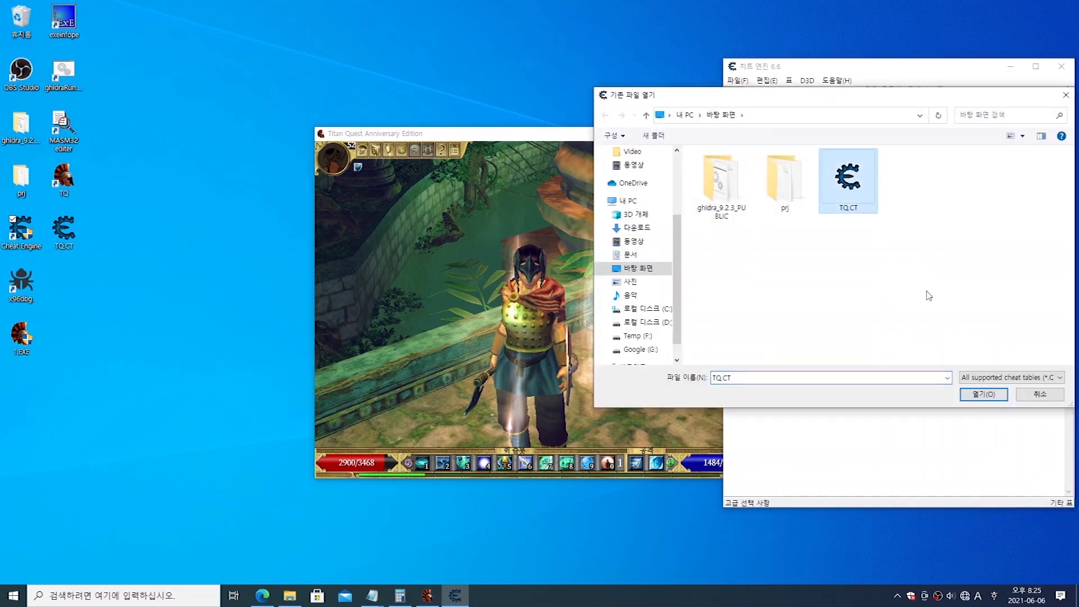
{"action": "left_click", "coordinate": [983, 393]}
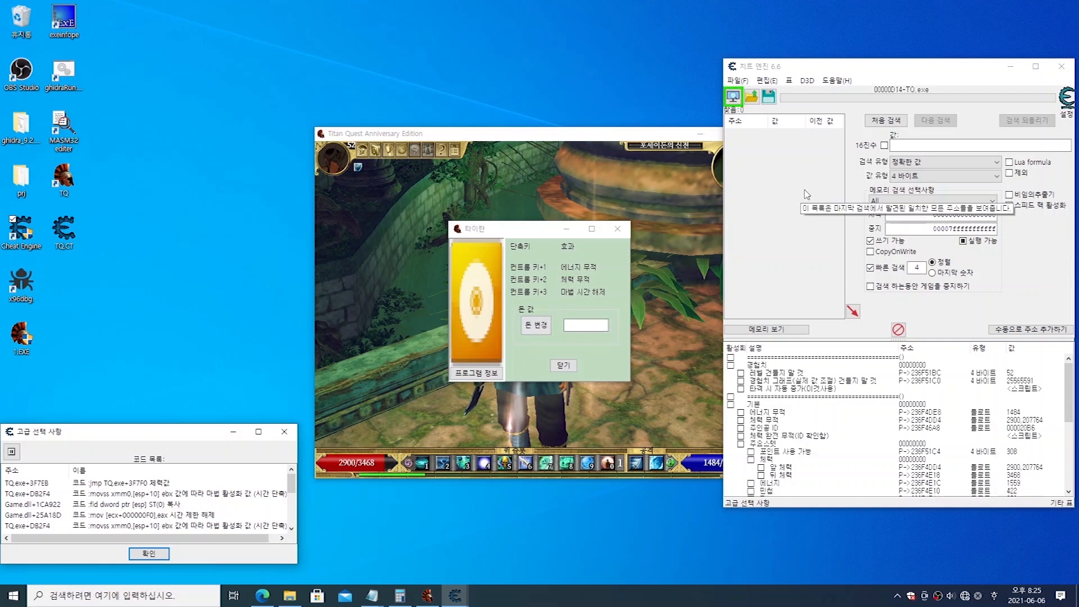
Step: Delete the CETrainer form from the cheat table, confirm the deletion, and check the table's commands for the removed form
{"action": "left_click", "coordinate": [790, 82]}
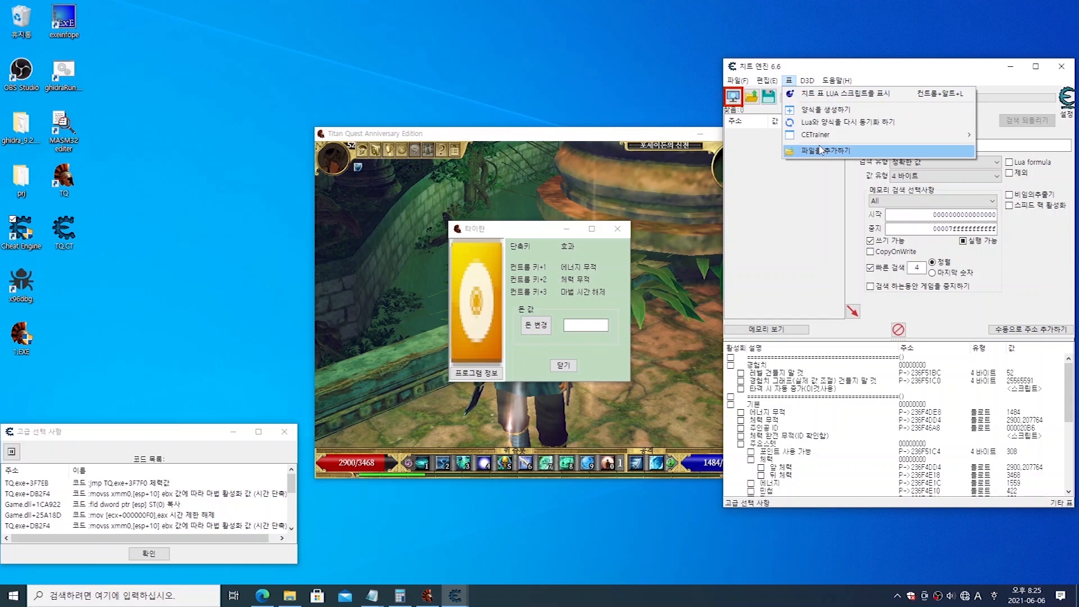
{"action": "mouse_move", "coordinate": [814, 141]}
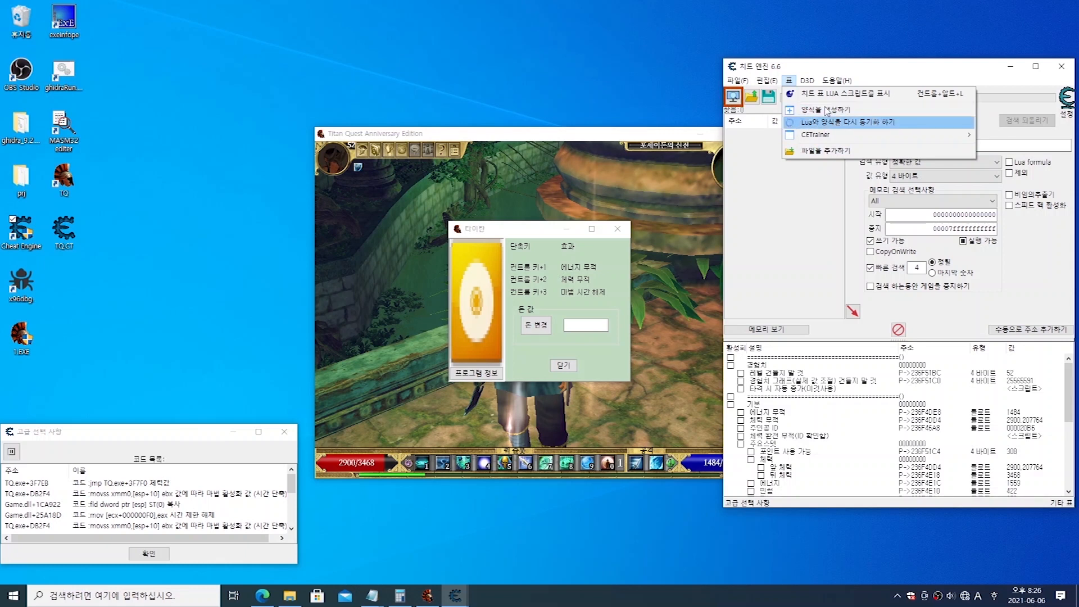
{"action": "mouse_move", "coordinate": [809, 86]}
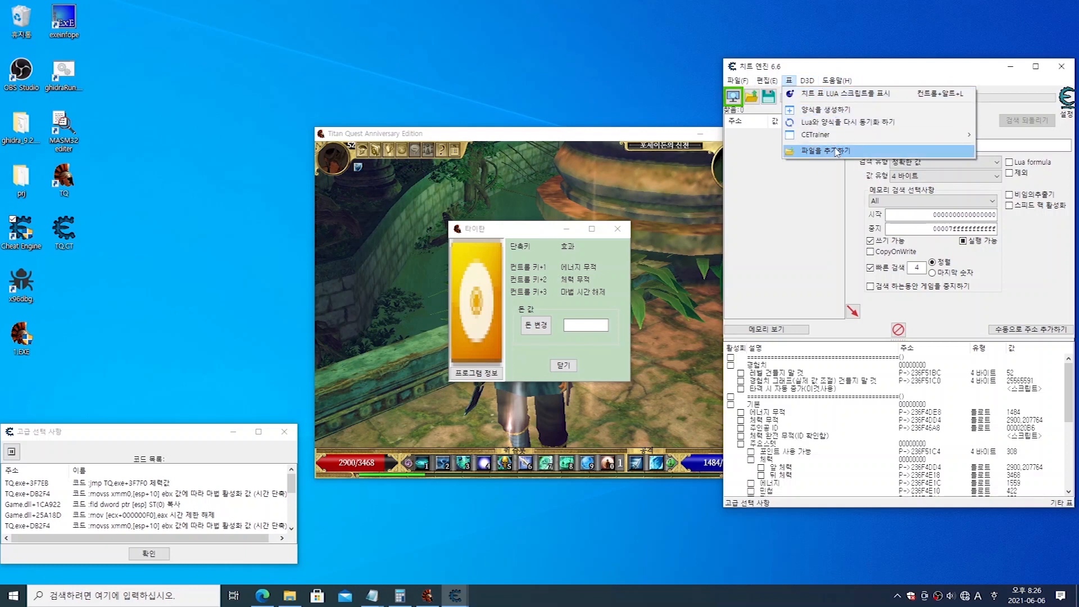
{"action": "mouse_move", "coordinate": [854, 143]}
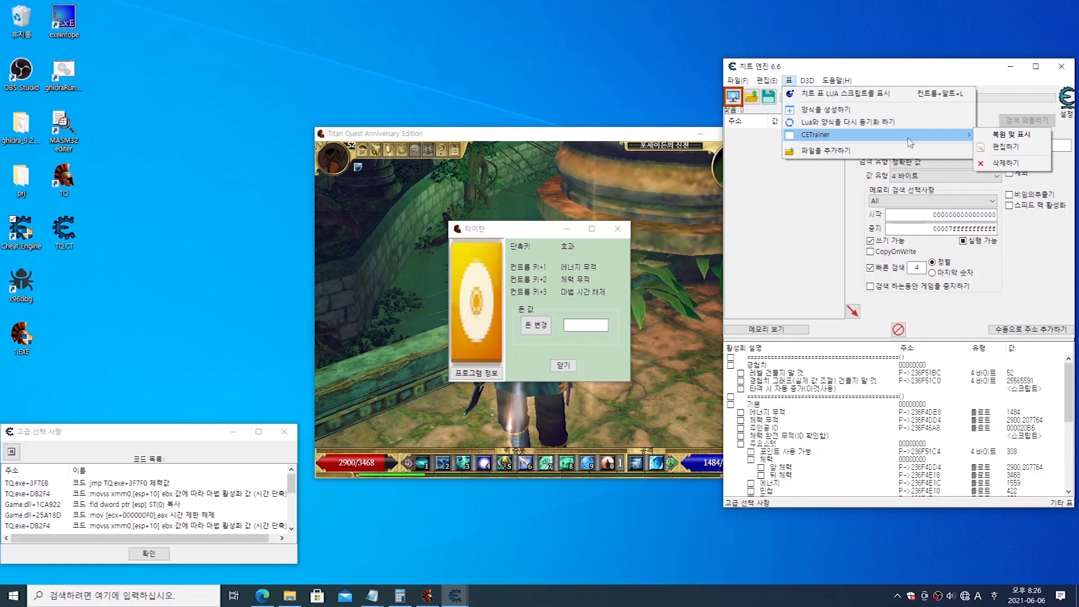
{"action": "left_click", "coordinate": [1000, 166]}
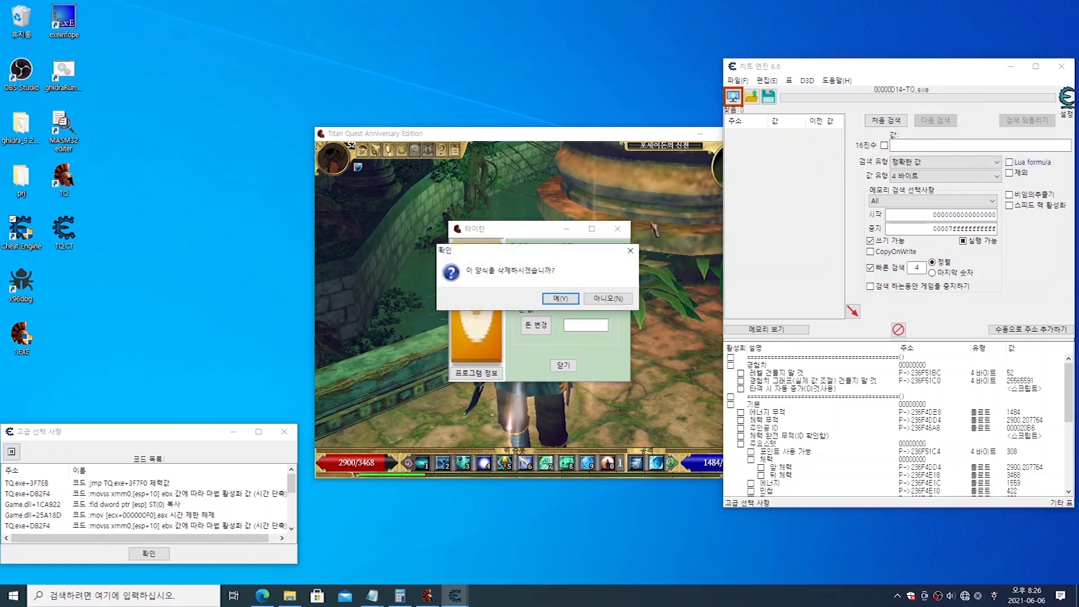
{"action": "left_click", "coordinate": [555, 298]}
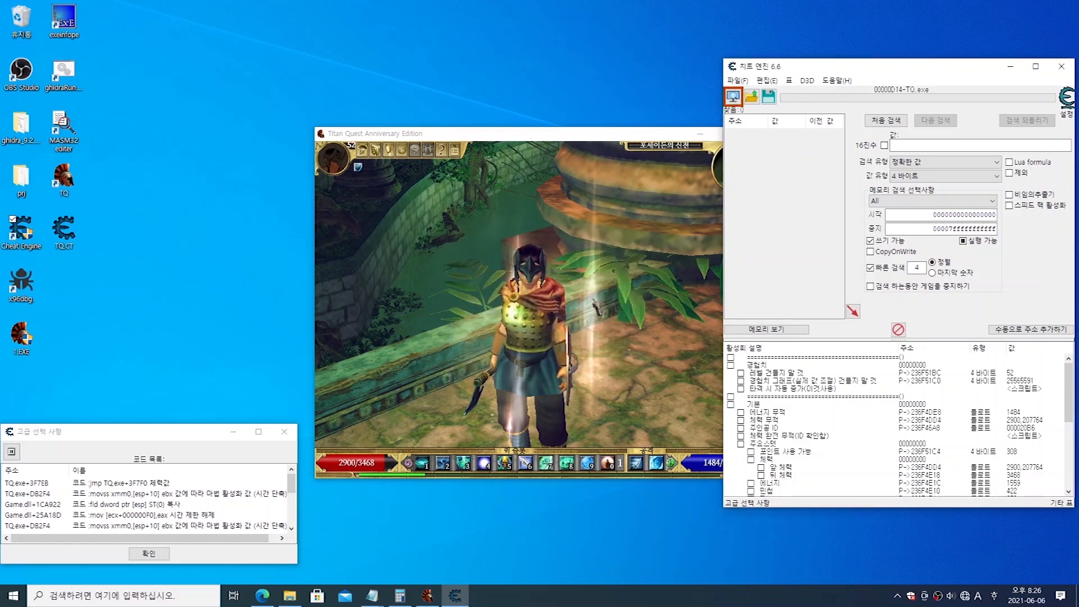
{"action": "left_click", "coordinate": [789, 81]}
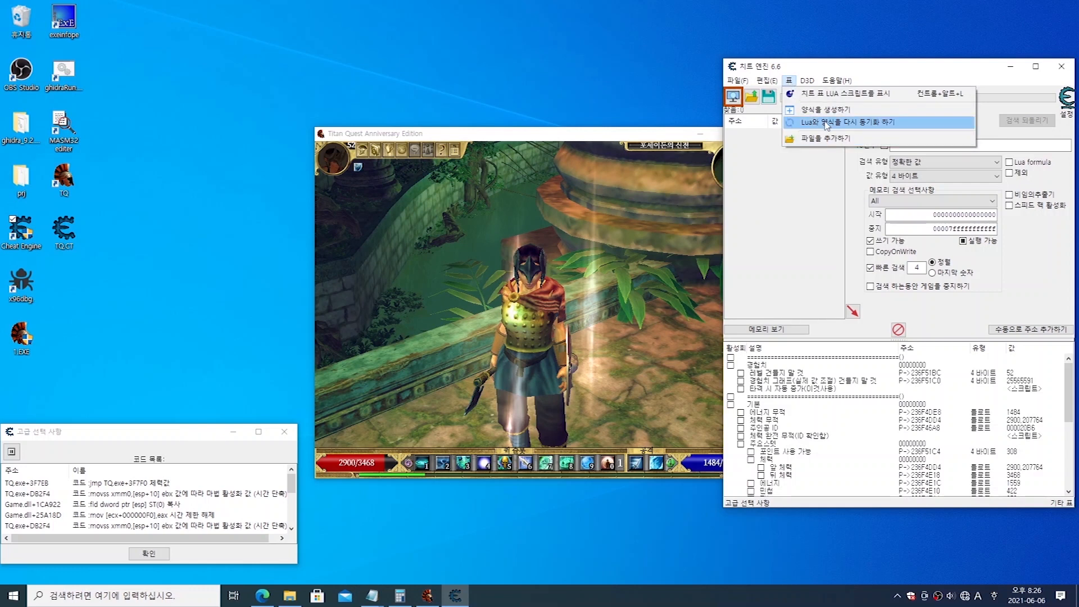
{"action": "left_click", "coordinate": [783, 219]}
Step: Save the cheat table over the existing TQ.CT on the desktop
{"action": "left_click", "coordinate": [768, 98]}
{"action": "left_click", "coordinate": [841, 176]}
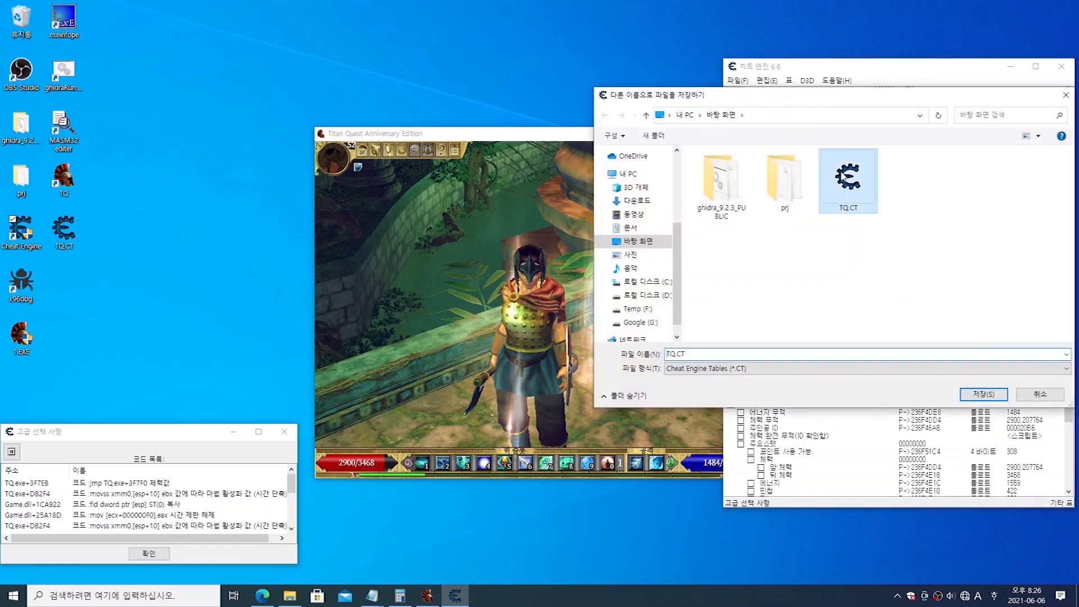
{"action": "left_click", "coordinate": [983, 393]}
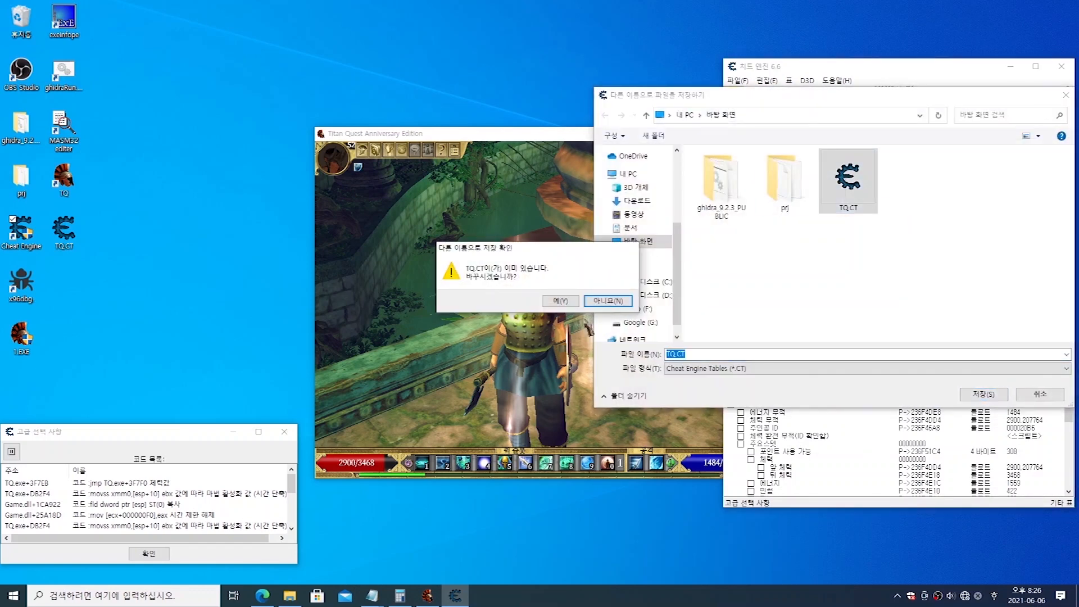
{"action": "left_click", "coordinate": [560, 301]}
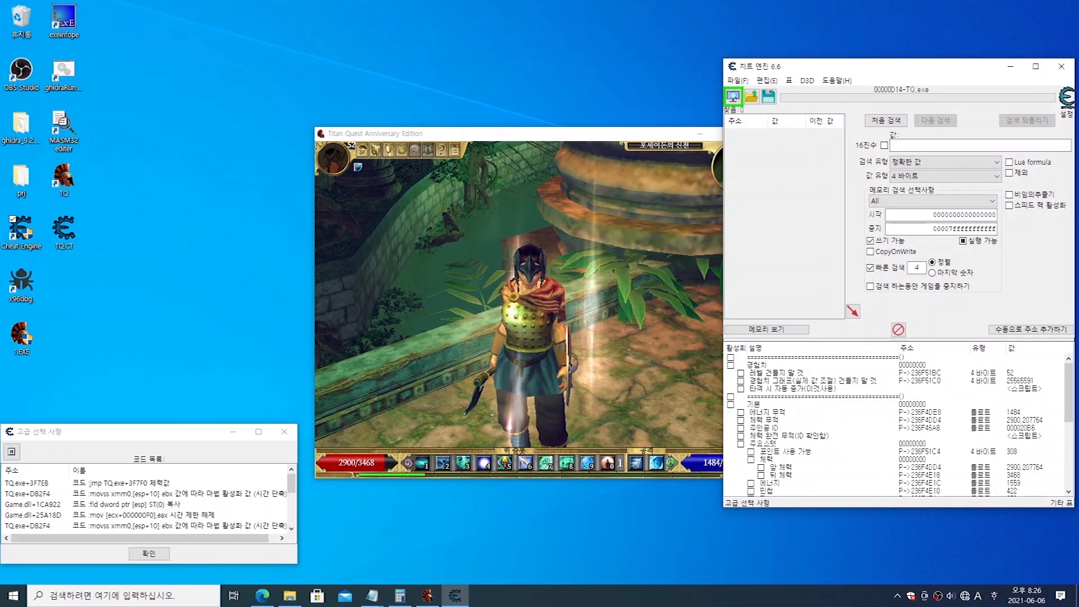
Step: Restart Cheat Engine and reload TQ.CT from the desktop, dismissing the Lua script error
{"action": "left_click", "coordinate": [1060, 67]}
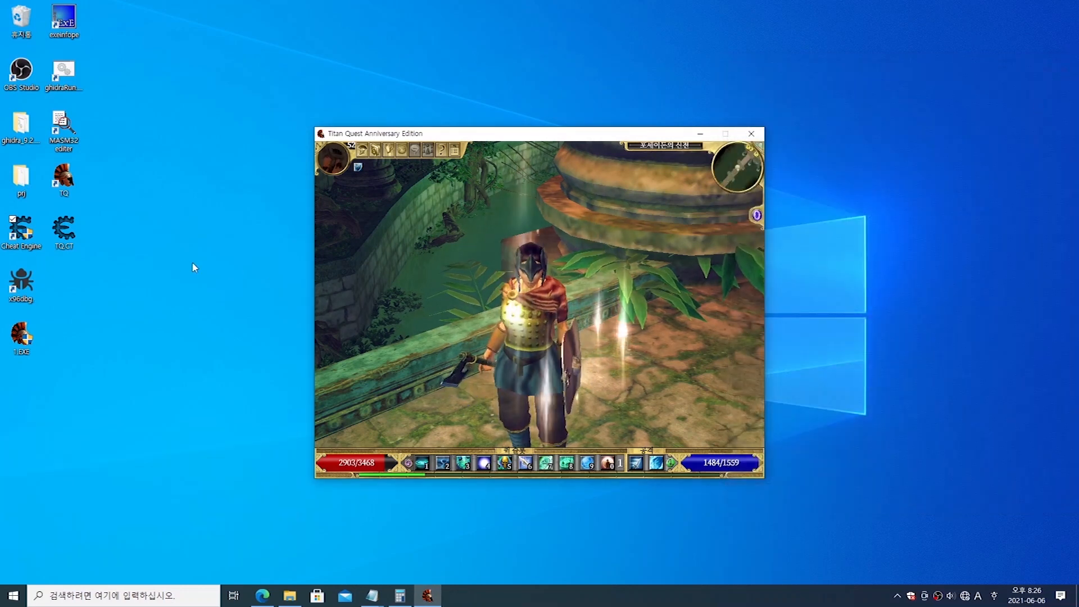
{"action": "left_click", "coordinate": [22, 236]}
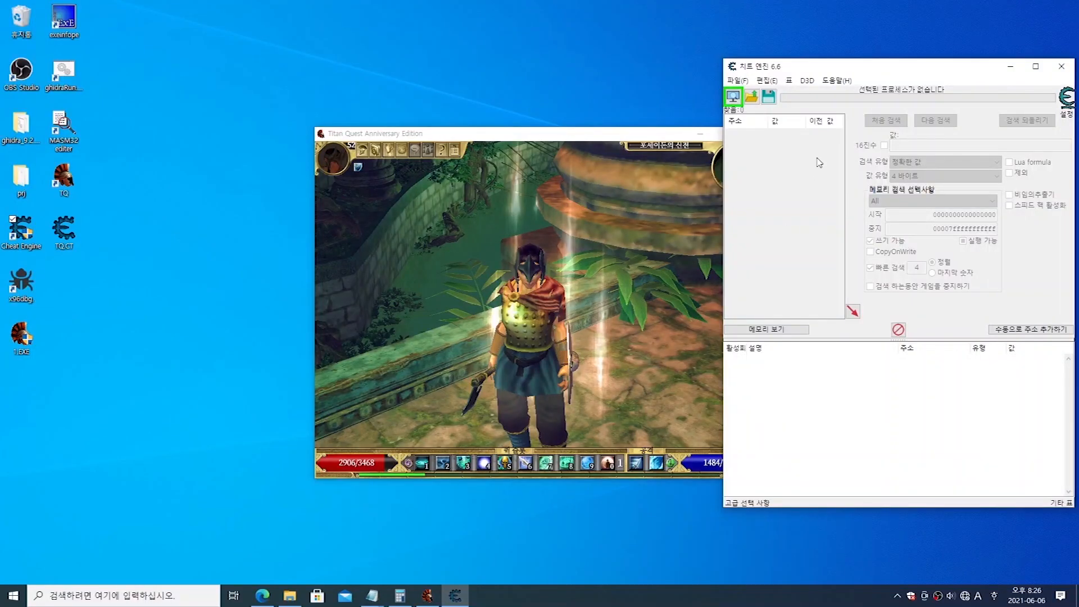
{"action": "left_click", "coordinate": [752, 99]}
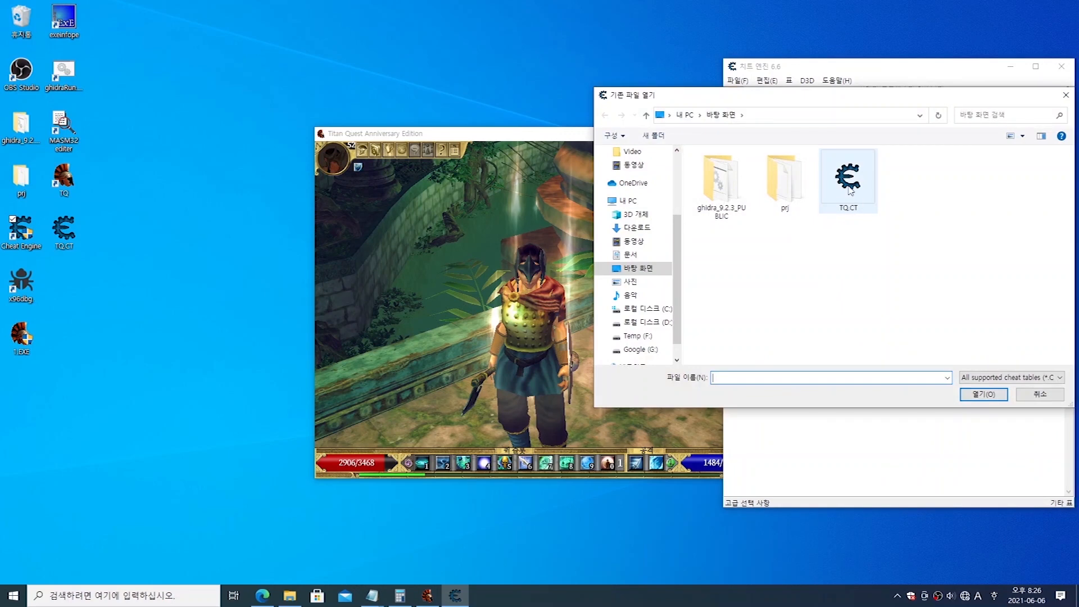
{"action": "left_click", "coordinate": [848, 178]}
{"action": "left_click", "coordinate": [983, 395]}
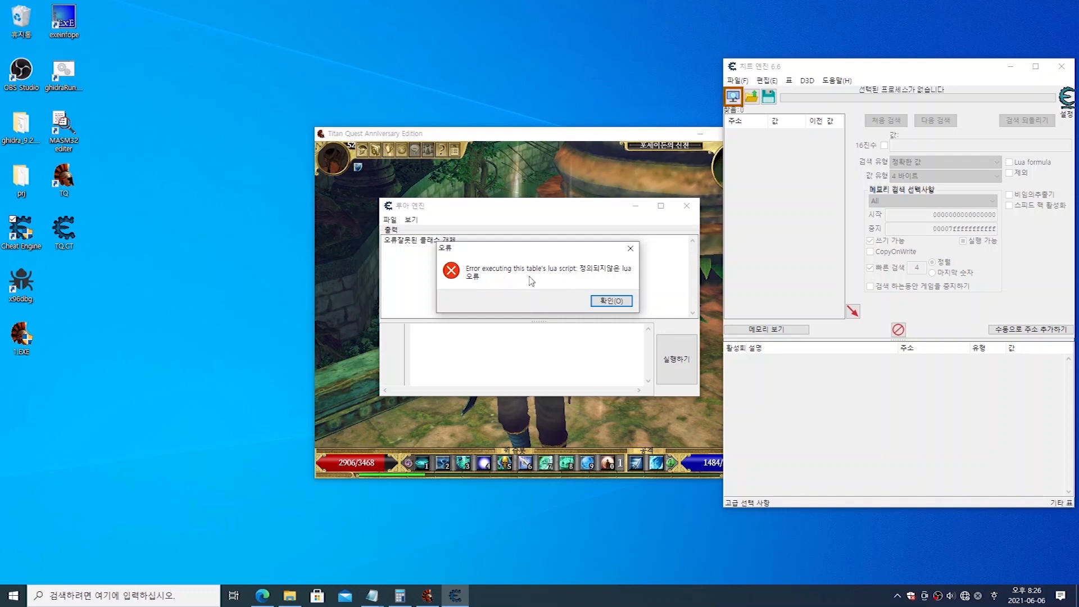
{"action": "left_click", "coordinate": [609, 303]}
{"action": "left_click", "coordinate": [544, 291]}
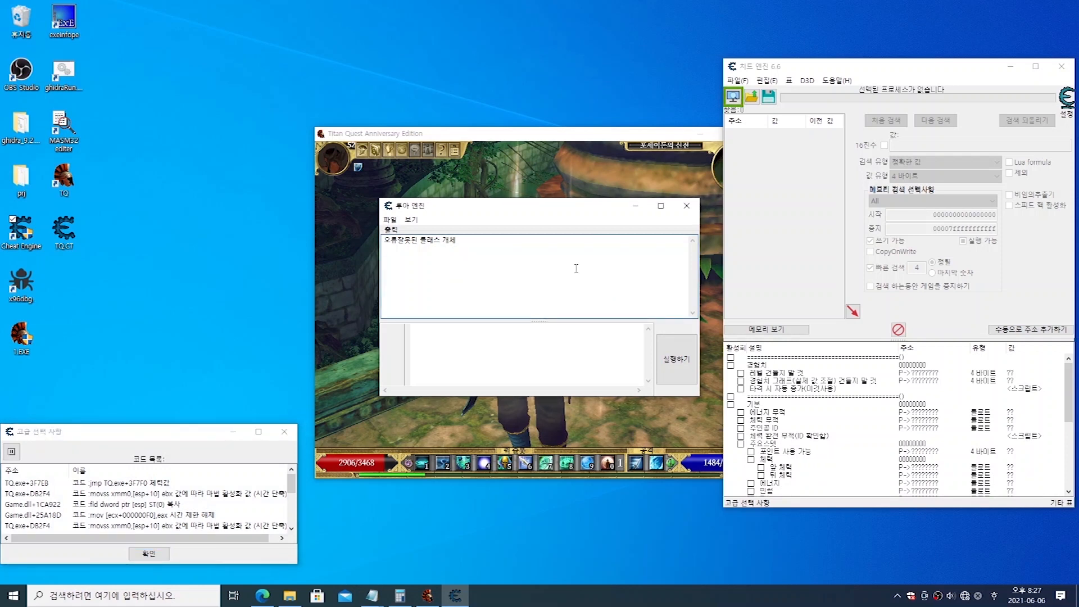
Step: Open the cheat table's Lua script, review it, and delete all of its code
{"action": "left_click", "coordinate": [789, 81]}
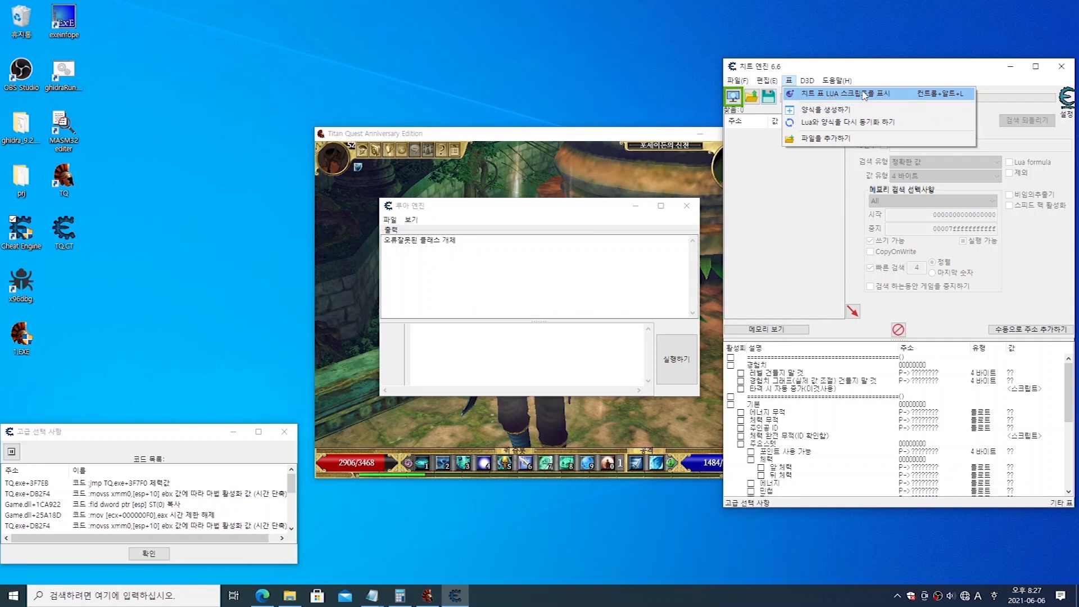
{"action": "left_click", "coordinate": [896, 95]}
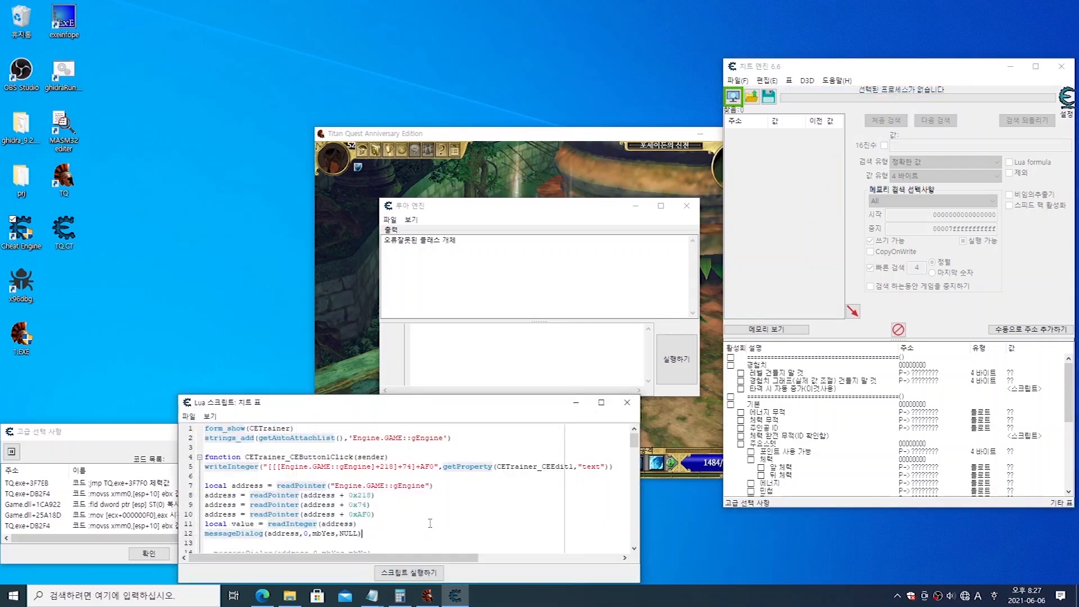
{"action": "scroll", "coordinate": [433, 506], "scroll_direction": "down", "scroll_amount": 16}
{"action": "scroll", "coordinate": [441, 487], "scroll_direction": "down", "scroll_amount": 14}
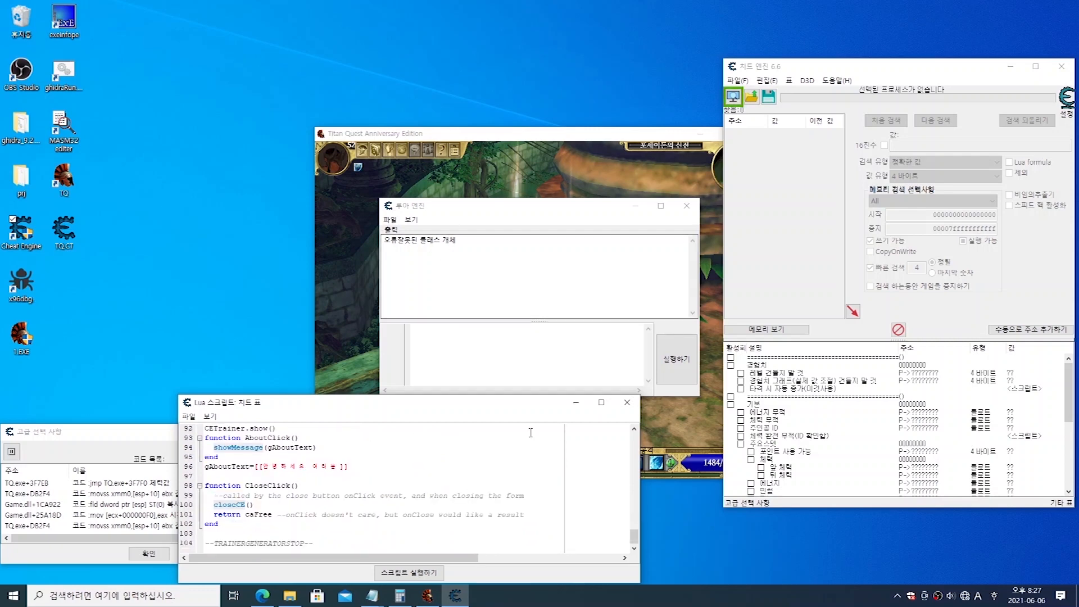
{"action": "left_click_drag", "start_coordinate": [633, 534], "coordinate": [634, 435]}
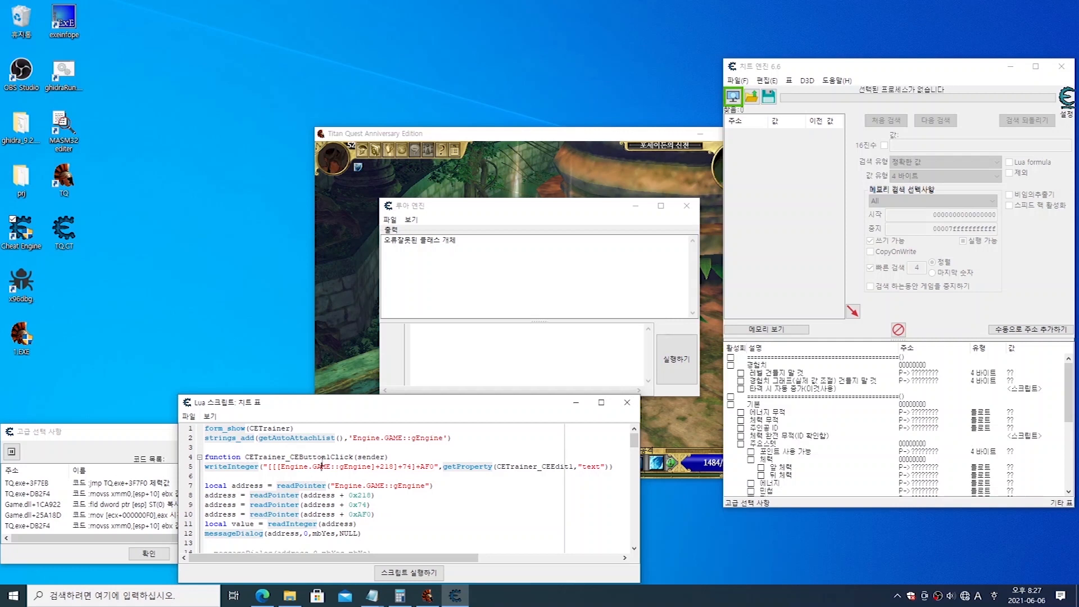
{"action": "key", "text": "ctrl+a"}
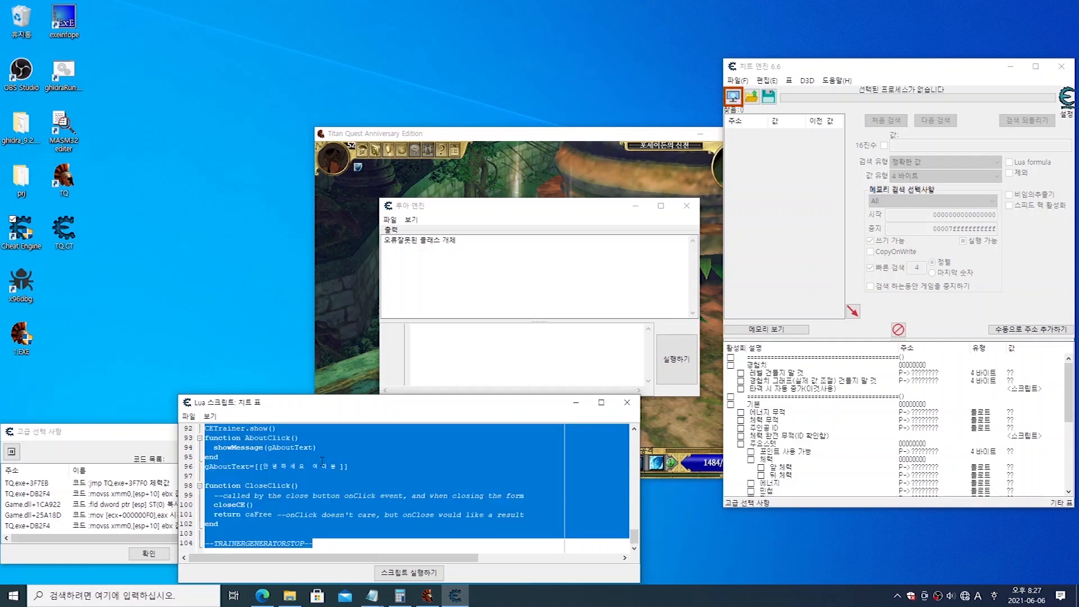
{"action": "key", "text": "Delete"}
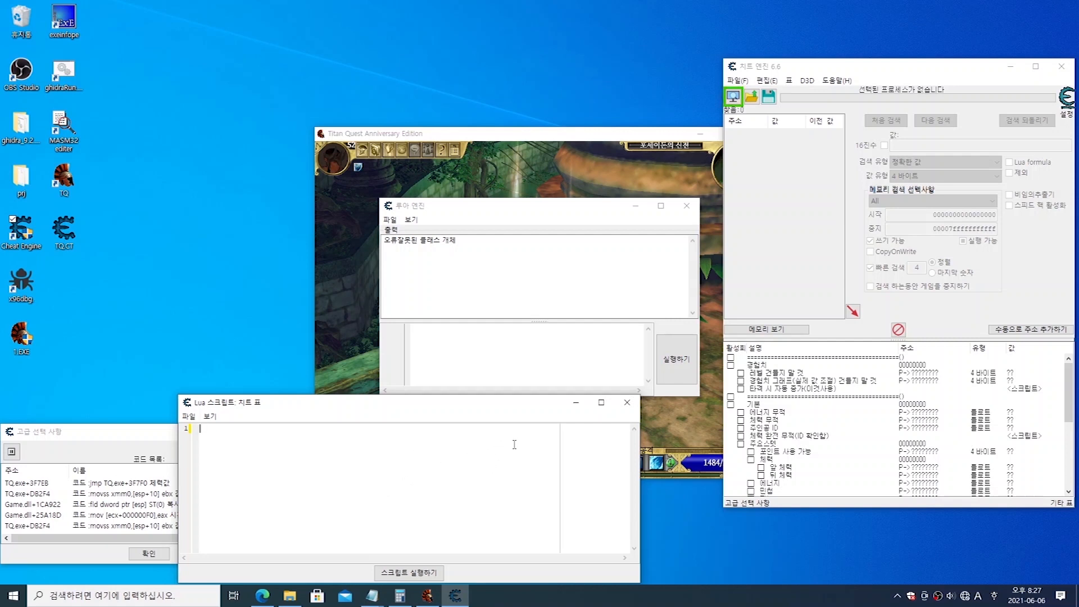
Step: Save the table with the emptied Lua script over TQ.CT, confirming the replacement
{"action": "left_click", "coordinate": [768, 97]}
{"action": "left_click", "coordinate": [849, 180]}
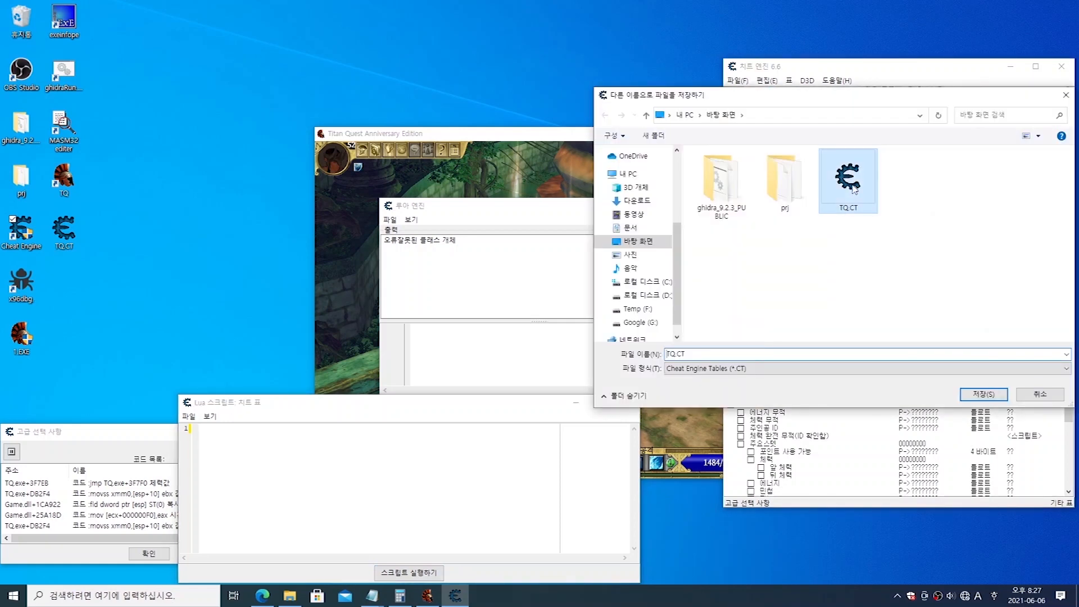
{"action": "left_click", "coordinate": [983, 394]}
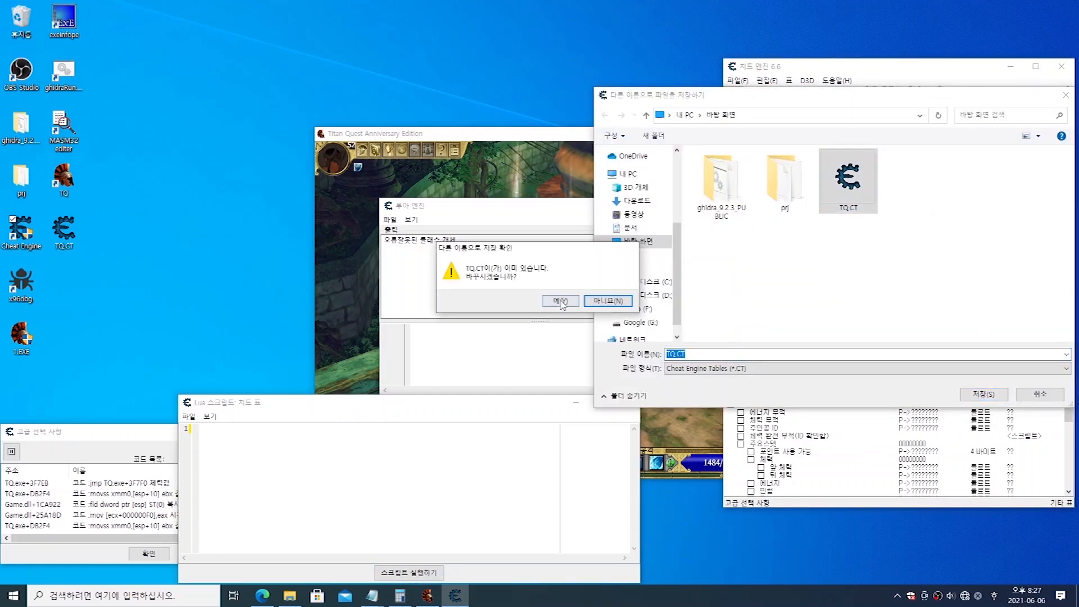
{"action": "left_click", "coordinate": [562, 299]}
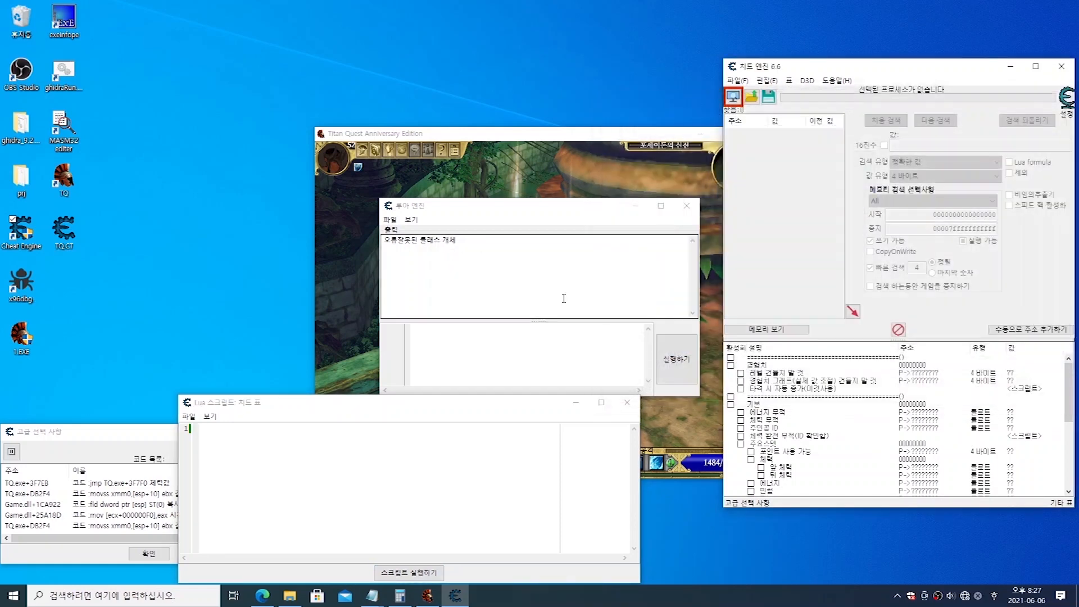
Step: Close the Lua engine window, restart Cheat Engine, and reload TQ.CT to check its entries
{"action": "left_click", "coordinate": [687, 207]}
{"action": "left_click", "coordinate": [1061, 66]}
{"action": "left_click", "coordinate": [34, 230]}
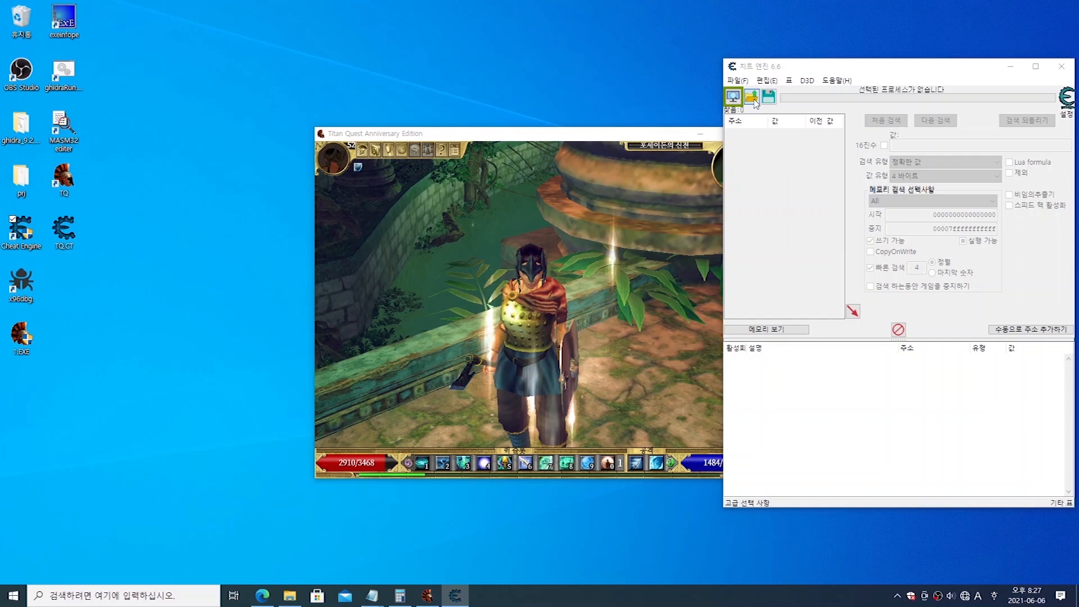
{"action": "left_click", "coordinate": [751, 97]}
{"action": "left_click", "coordinate": [850, 191]}
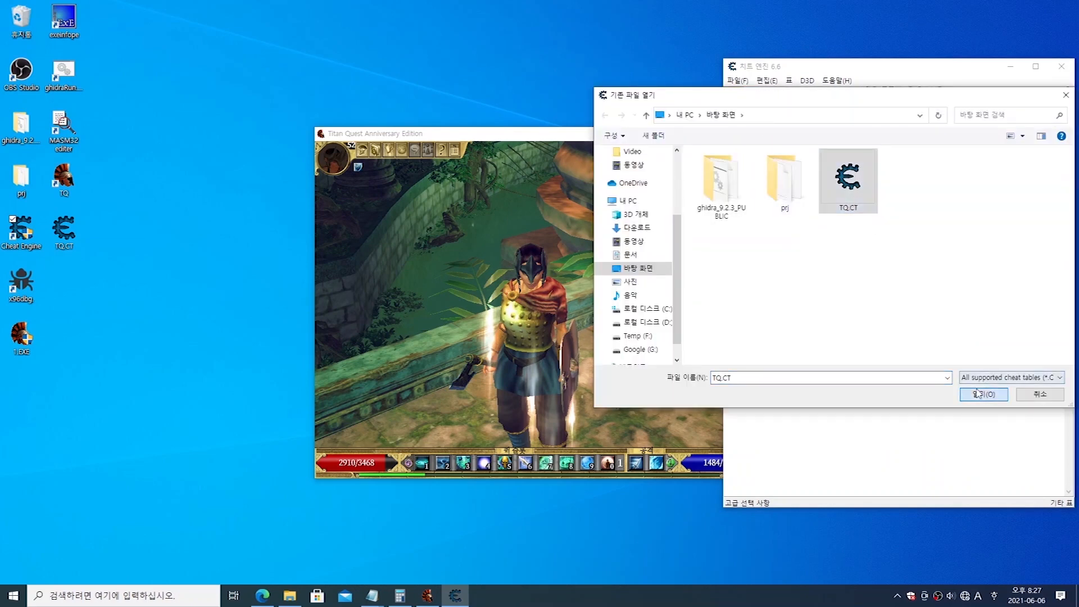
{"action": "left_click", "coordinate": [981, 393]}
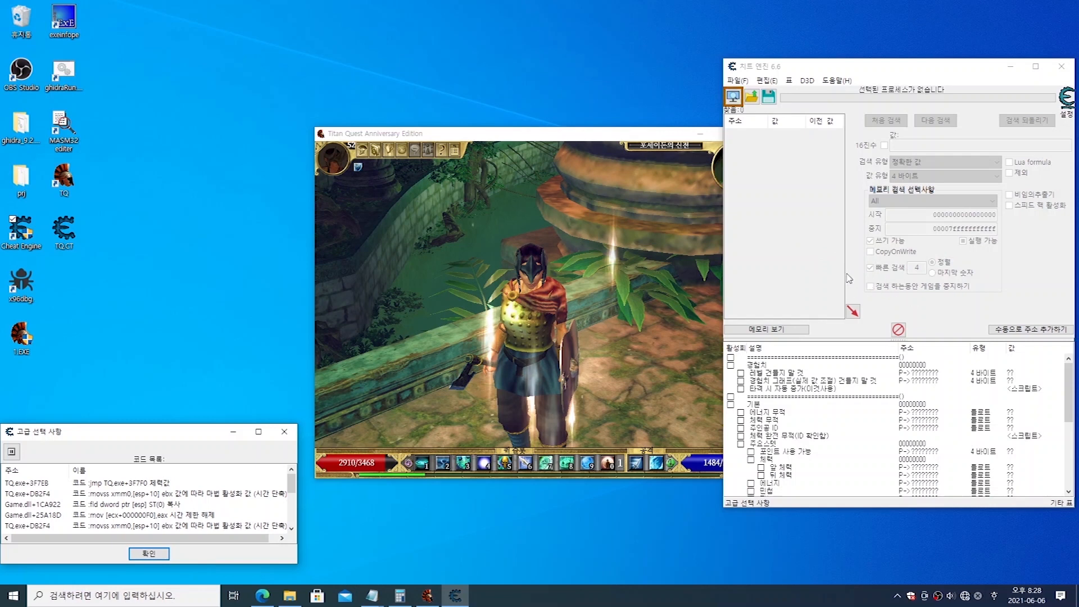
{"action": "scroll", "coordinate": [906, 366], "scroll_direction": "down", "scroll_amount": 8}
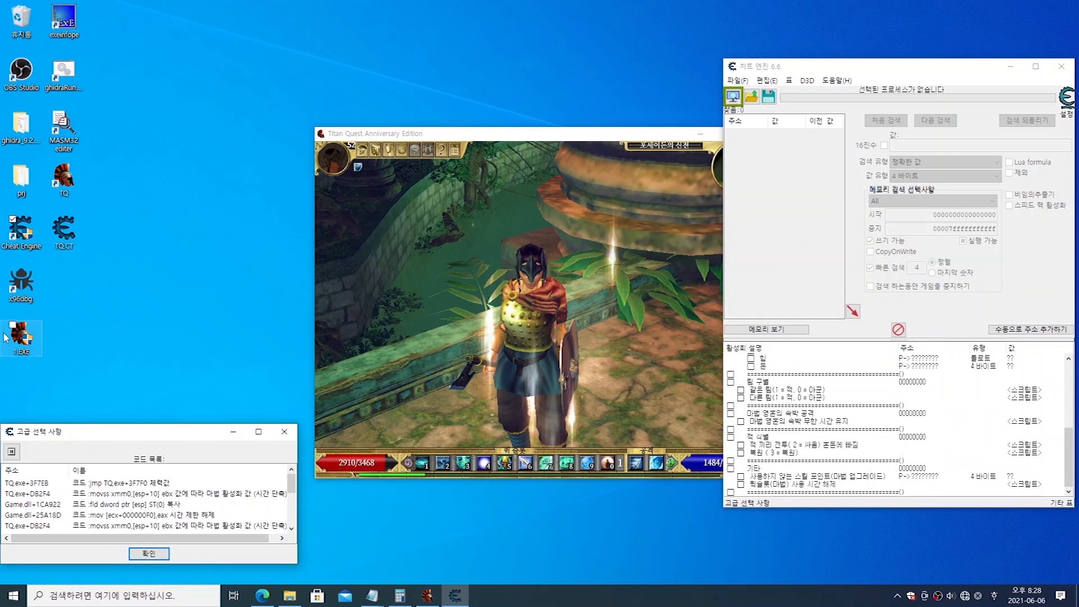
Step: Launch the Titan Quest trainer from the desktop, look over its shortcuts and money field, and close it
{"action": "left_click", "coordinate": [27, 337]}
{"action": "double_click", "coordinate": [27, 337]}
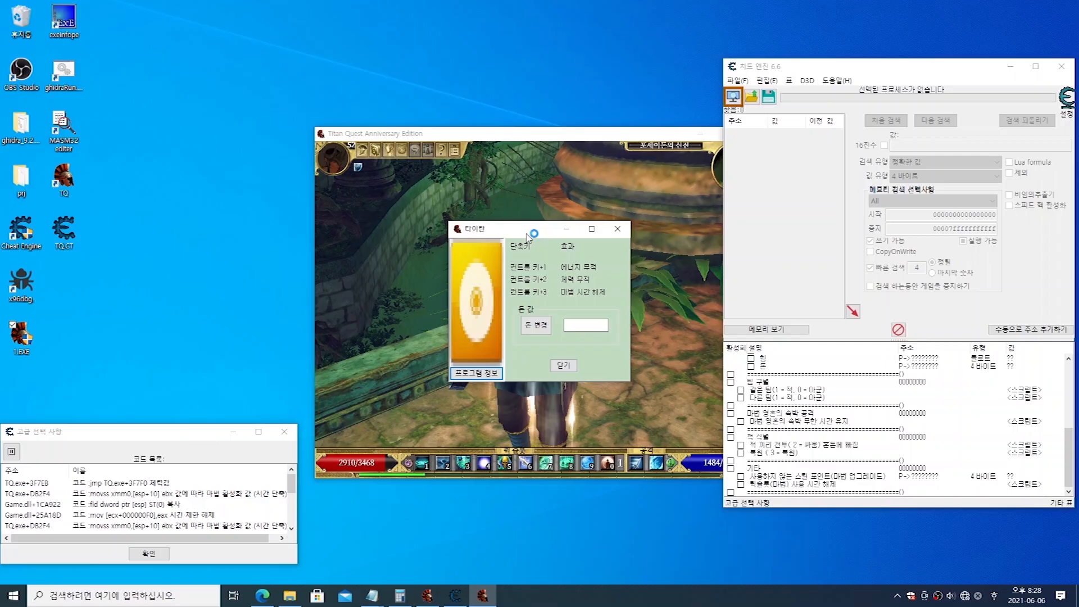
{"action": "left_click_drag", "start_coordinate": [526, 232], "coordinate": [248, 227]}
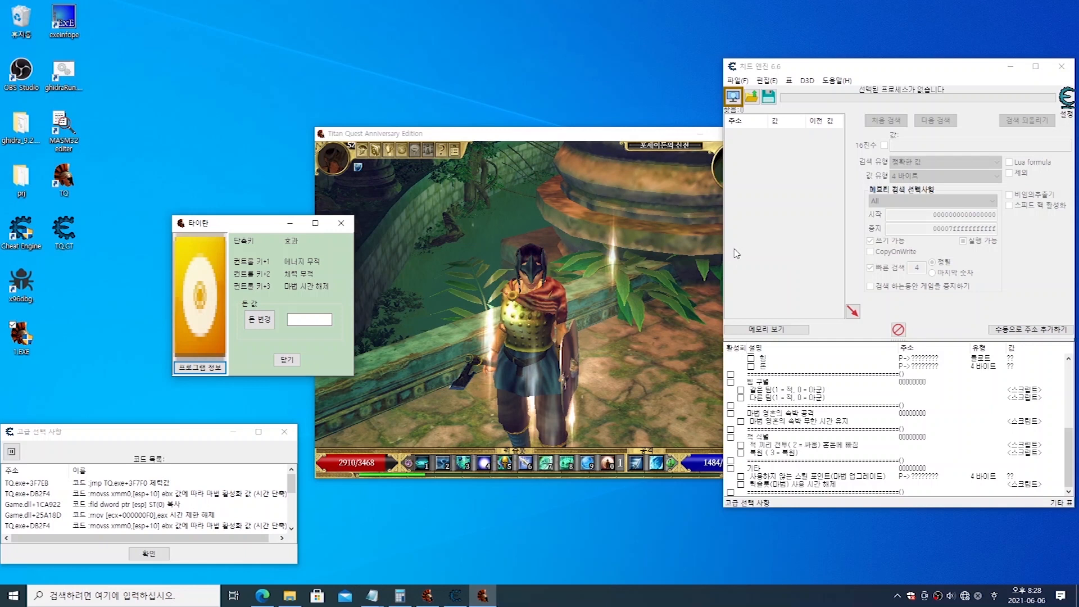
{"action": "left_click_drag", "start_coordinate": [239, 229], "coordinate": [282, 222]}
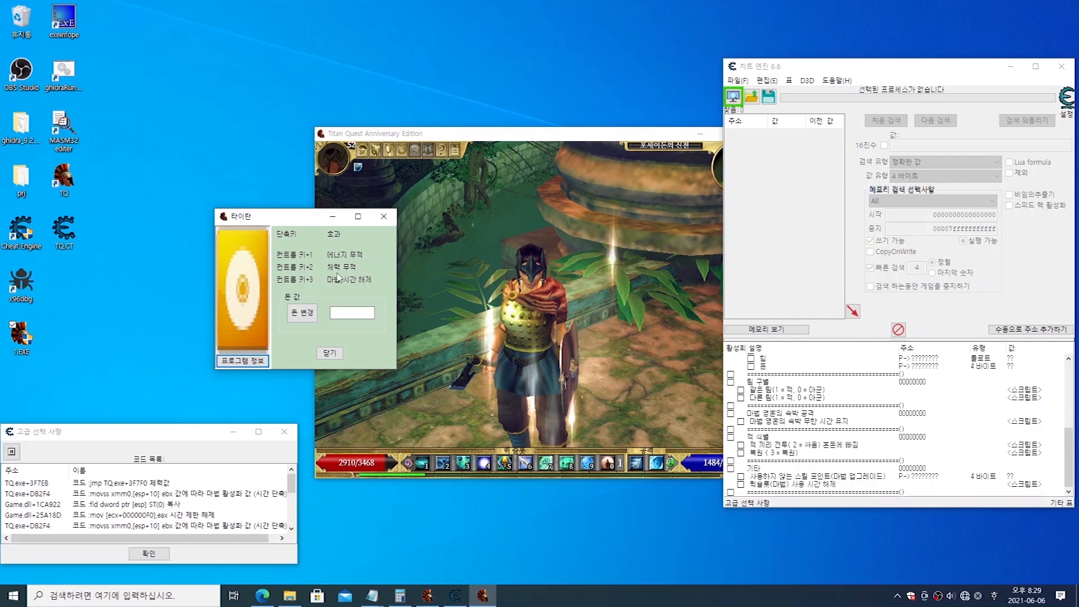
{"action": "left_click", "coordinate": [385, 222]}
{"action": "left_click", "coordinate": [812, 243]}
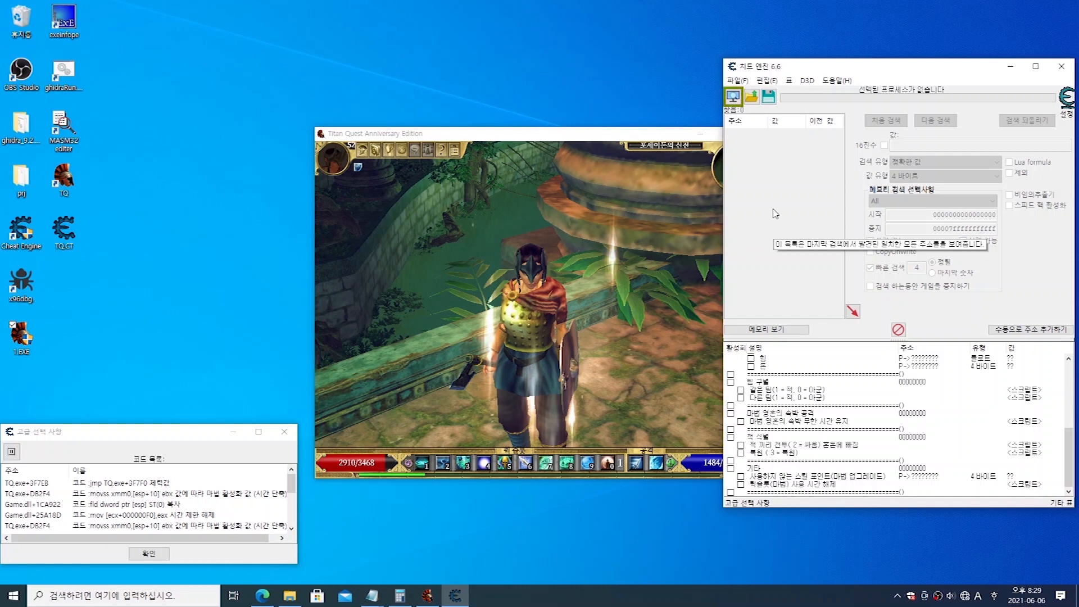
Step: Generate a generic Lua script trainer from the loaded table and compare the generator with its CETrainer preview
{"action": "left_click", "coordinate": [738, 81]}
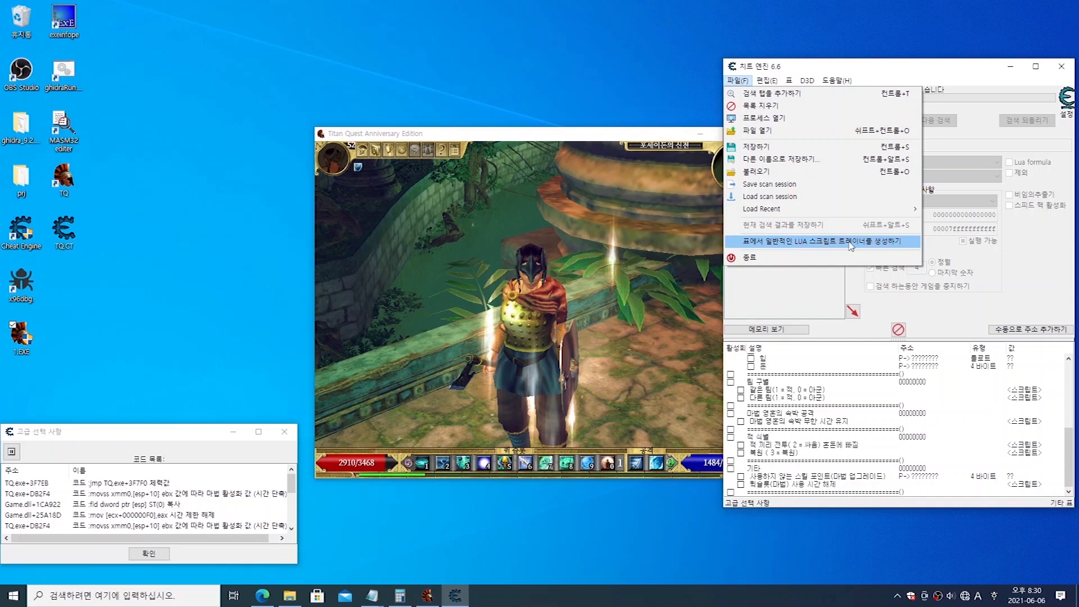
{"action": "left_click", "coordinate": [811, 242]}
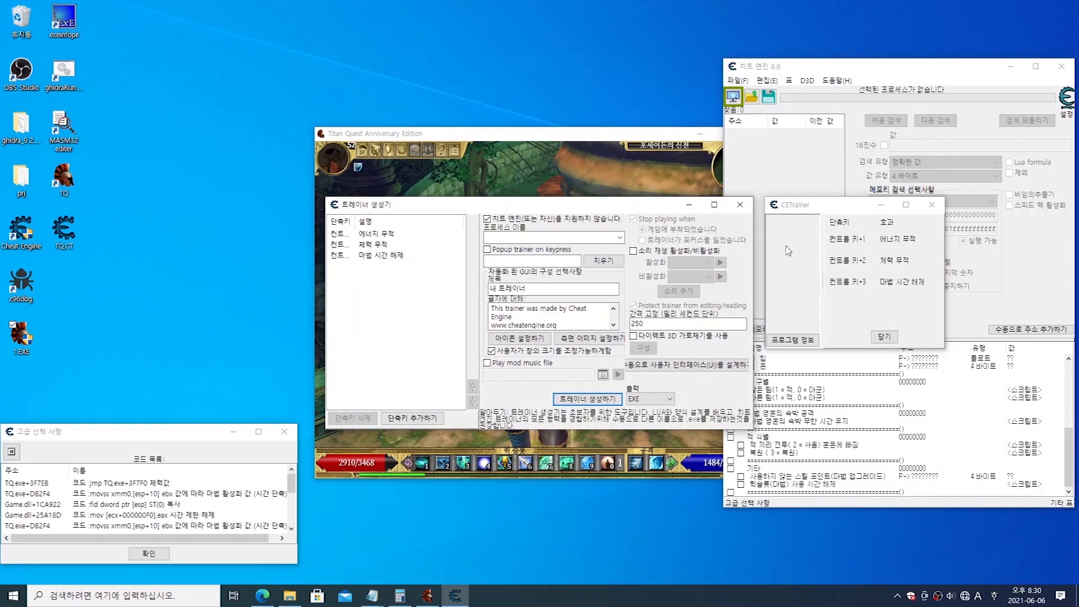
{"action": "left_click", "coordinate": [816, 206]}
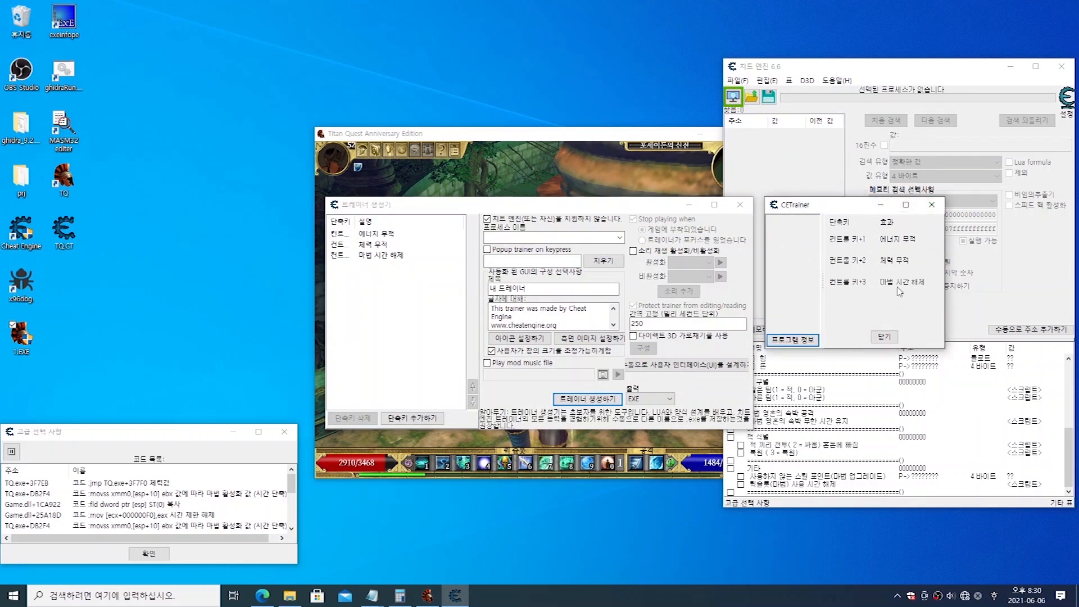
{"action": "left_click", "coordinate": [534, 212]}
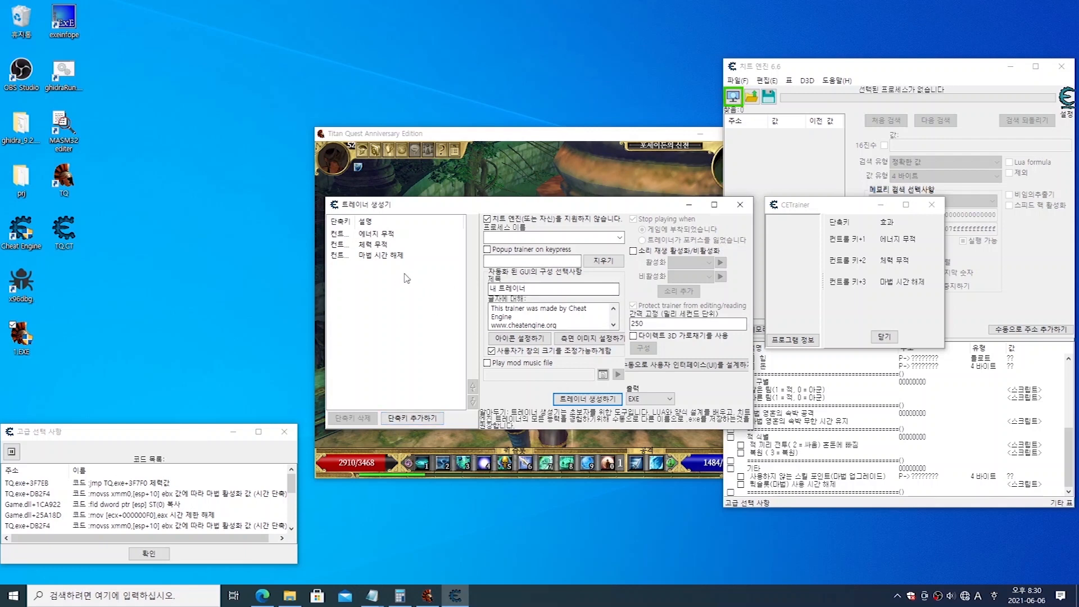
Step: Review the three hotkey entries in the trainer generator, widening the hotkey column to show the full key combinations
{"action": "left_click", "coordinate": [382, 256]}
{"action": "left_click", "coordinate": [375, 243]}
{"action": "left_click", "coordinate": [376, 234]}
{"action": "left_click", "coordinate": [378, 244]}
{"action": "left_click", "coordinate": [380, 255]}
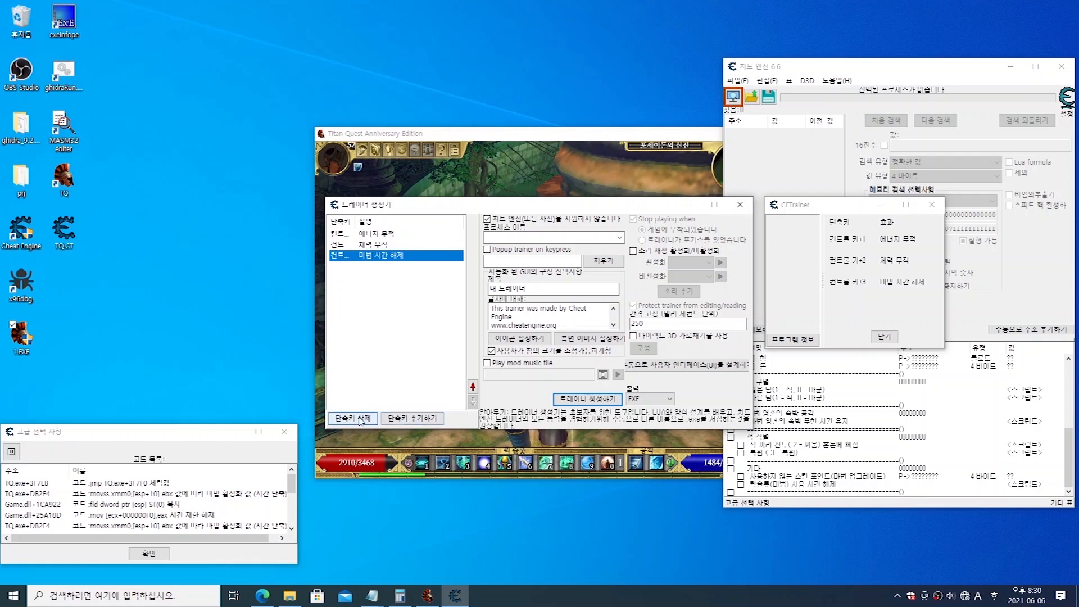
{"action": "left_click_drag", "start_coordinate": [353, 221], "coordinate": [387, 222]}
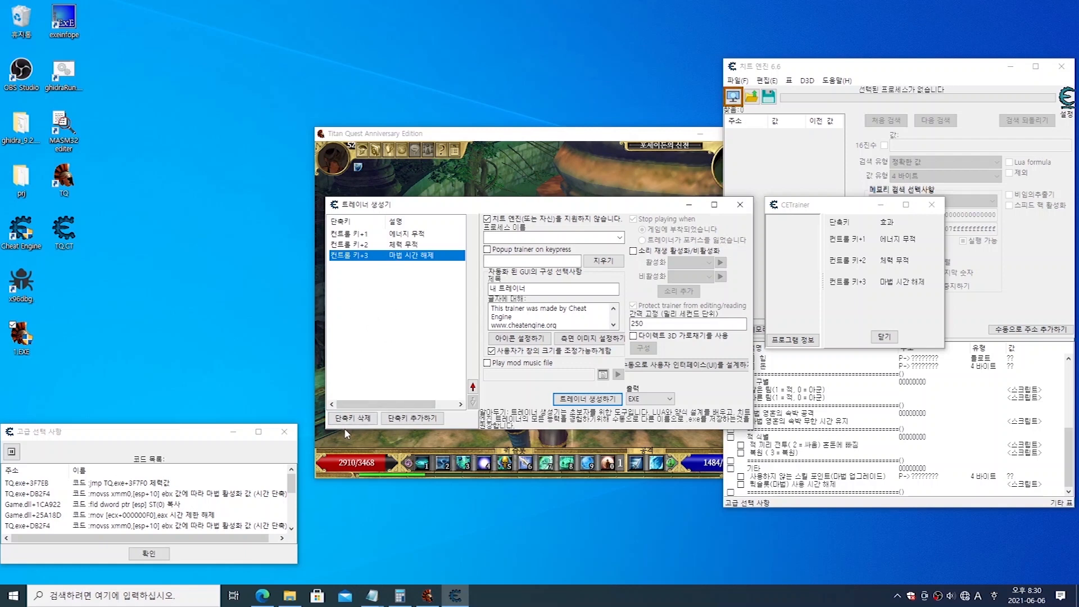
Step: Delete the Ctrl+3, Ctrl+2 and Ctrl+1 hotkeys from the trainer generator, confirming each removal
{"action": "left_click", "coordinate": [360, 418]}
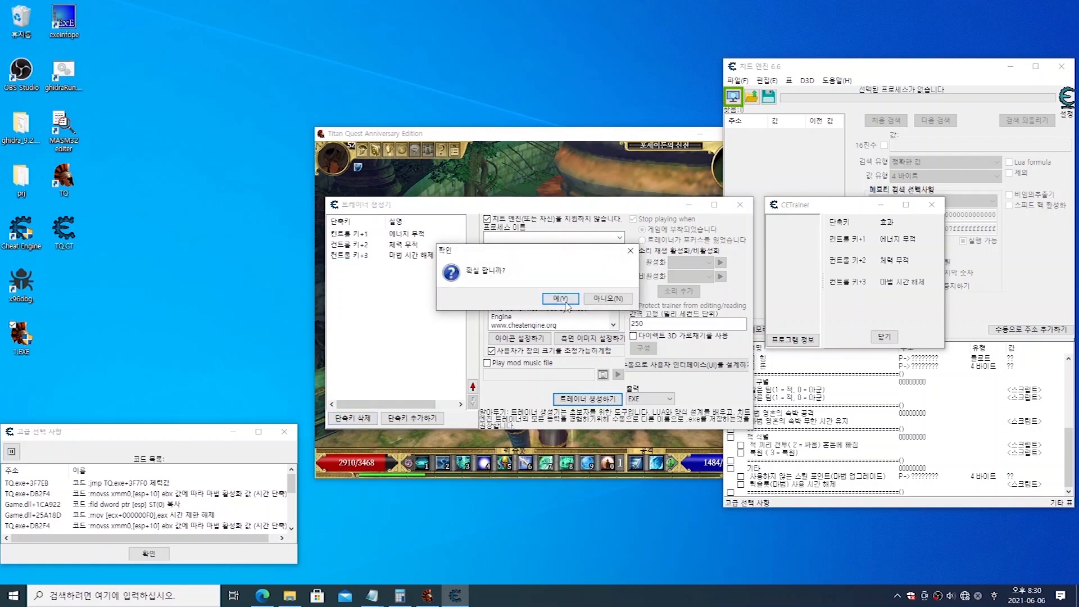
{"action": "left_click", "coordinate": [560, 298]}
{"action": "left_click", "coordinate": [379, 247]}
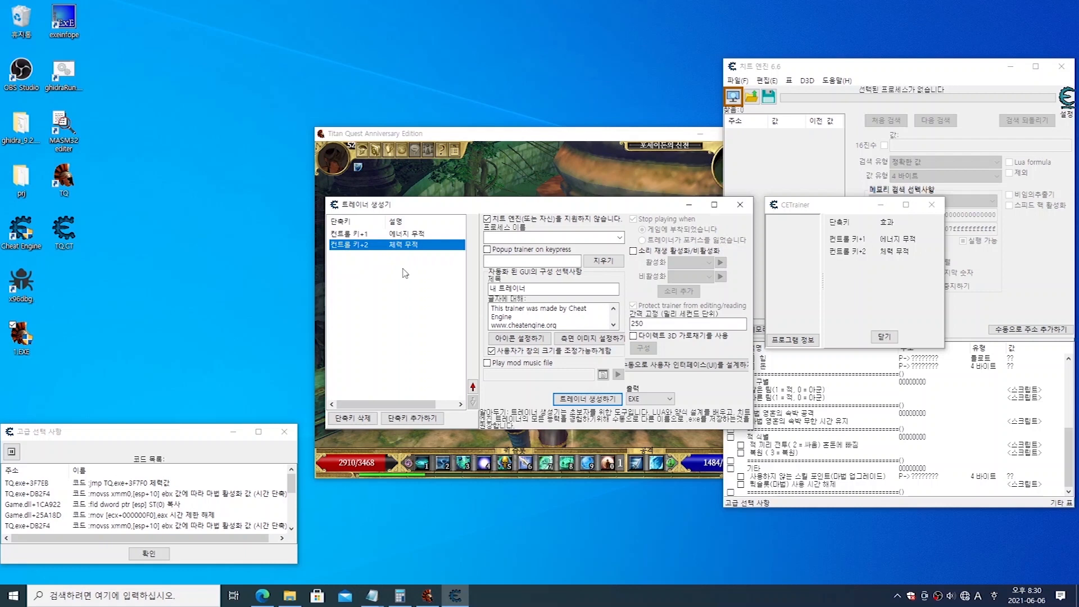
{"action": "left_click", "coordinate": [352, 418]}
{"action": "left_click", "coordinate": [557, 301]}
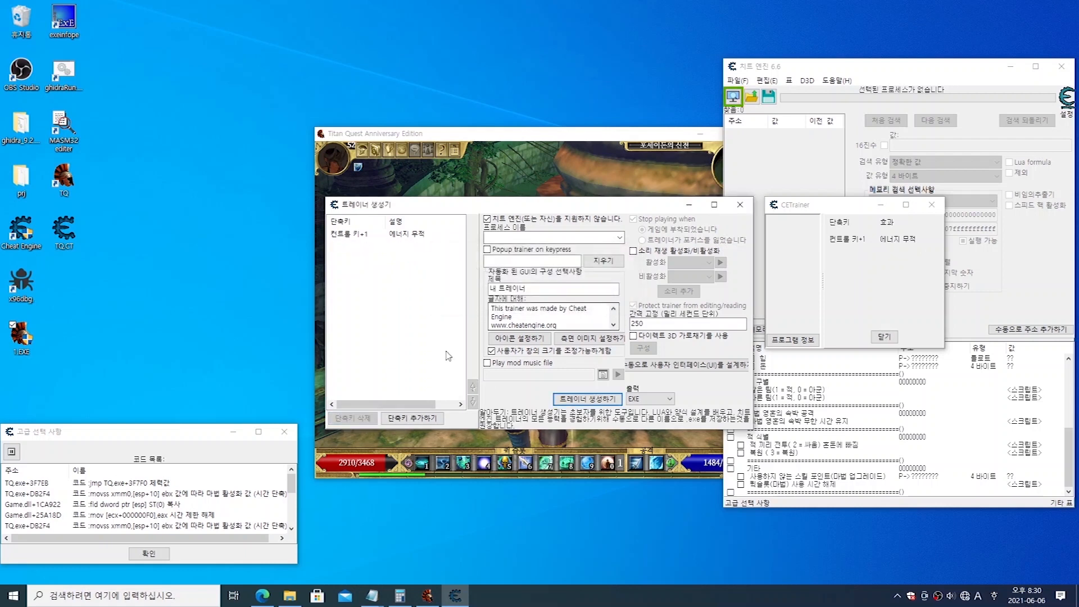
{"action": "left_click", "coordinate": [371, 235]}
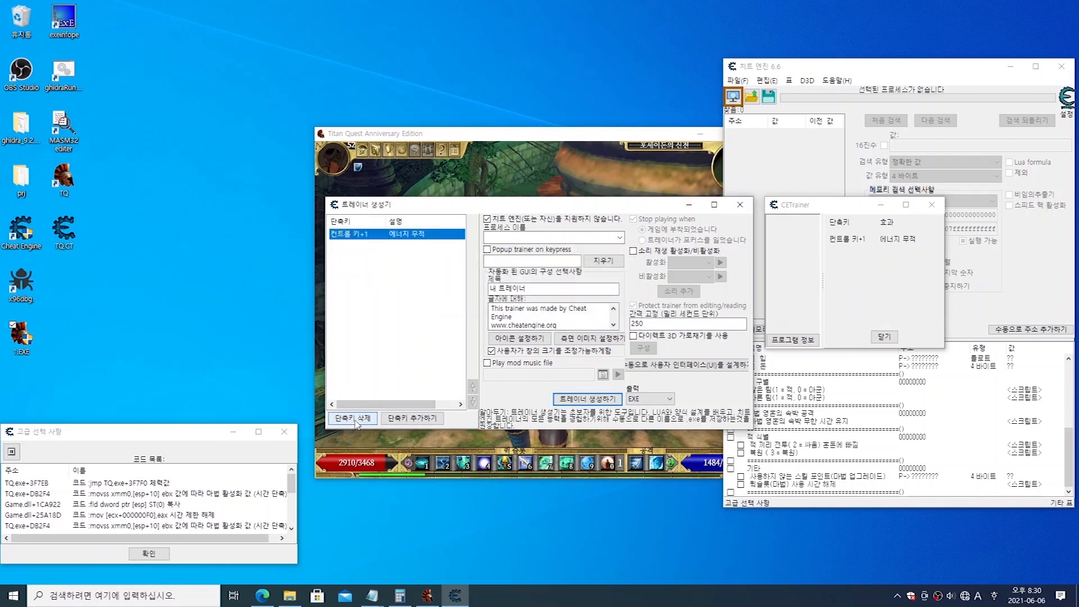
{"action": "left_click", "coordinate": [354, 419]}
{"action": "left_click", "coordinate": [559, 300]}
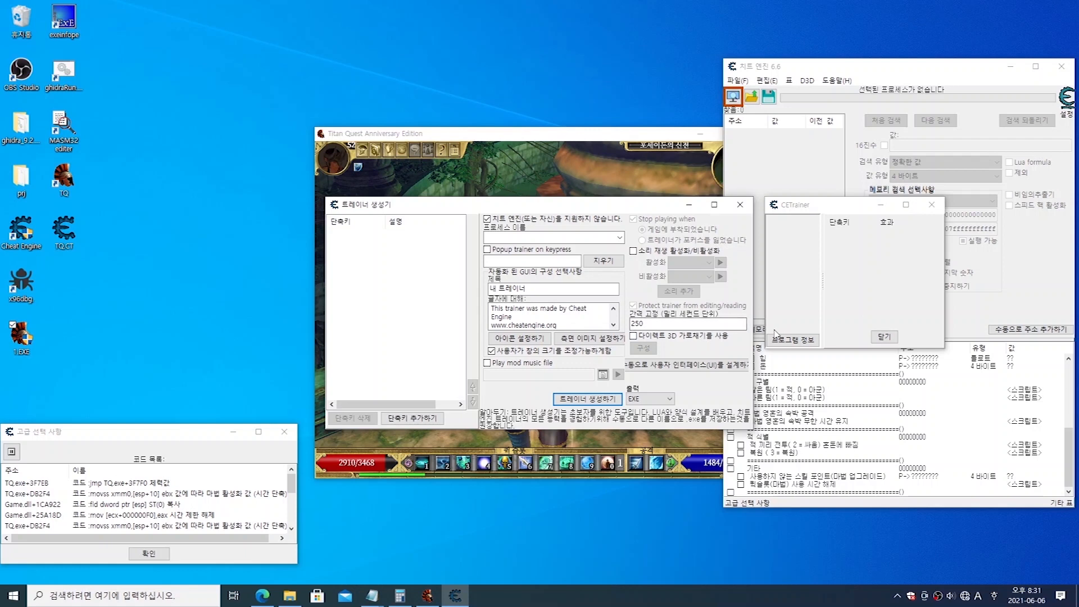
Step: Close the CETrainer preview and the trainer generator, dismissing the onClose notice
{"action": "left_click", "coordinate": [886, 274]}
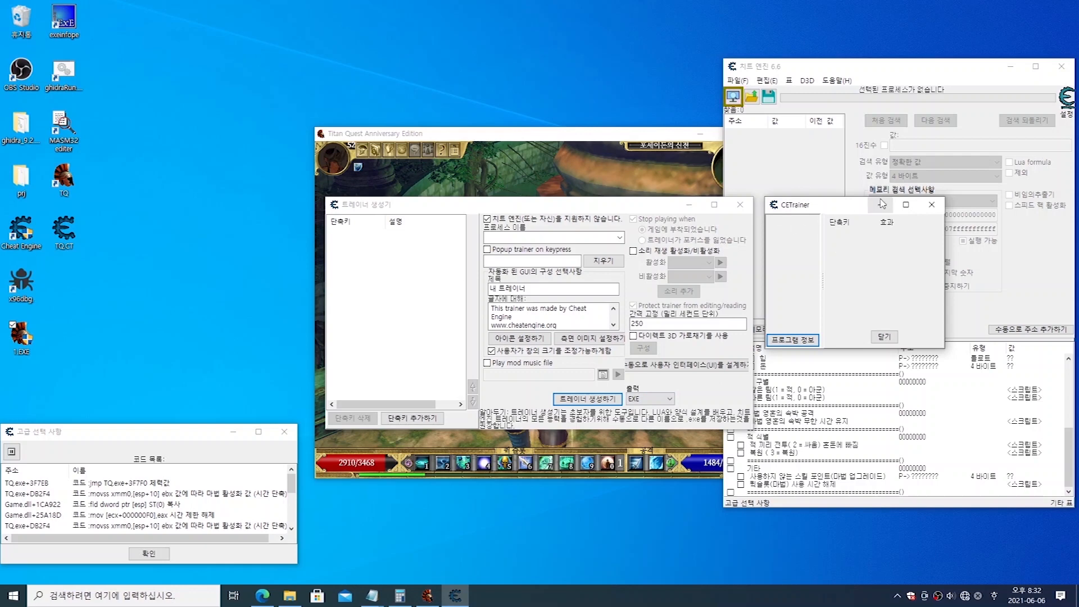
{"action": "left_click", "coordinate": [932, 204]}
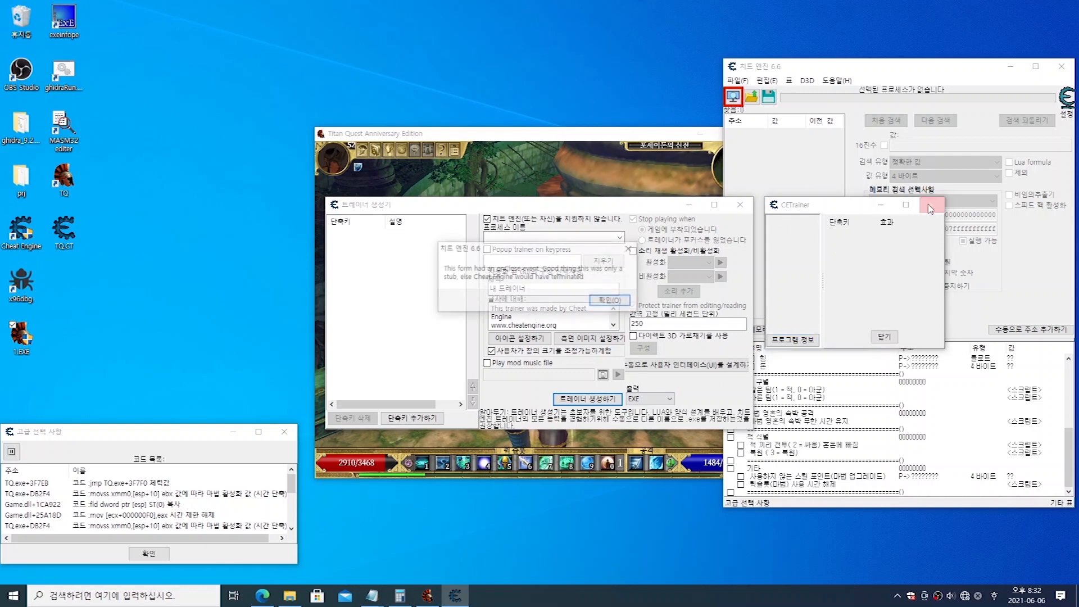
{"action": "left_click", "coordinate": [624, 303]}
{"action": "left_click", "coordinate": [742, 206]}
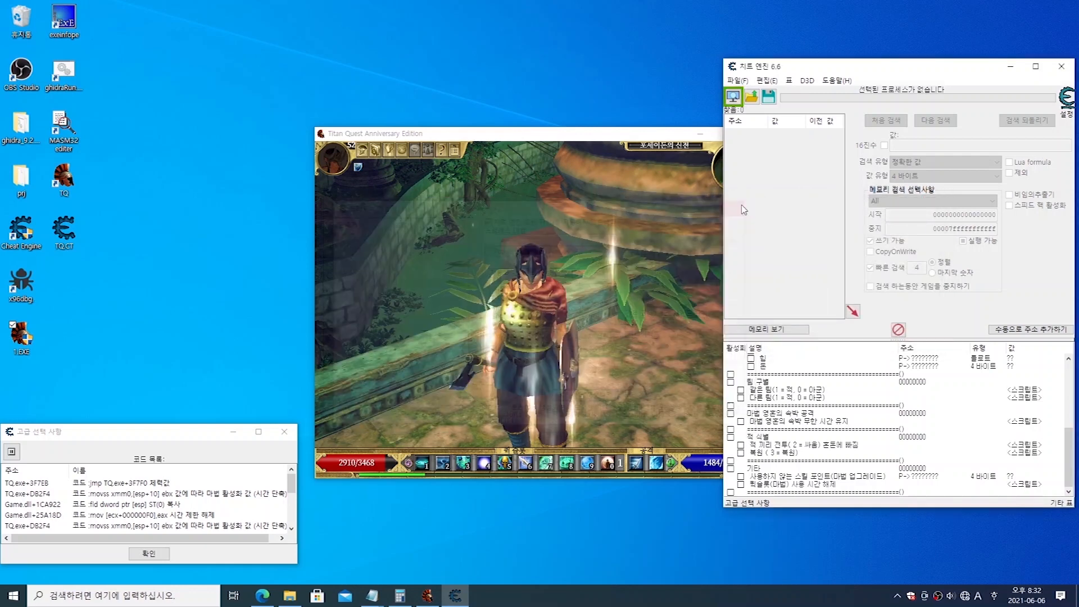
{"action": "left_click", "coordinate": [736, 80]}
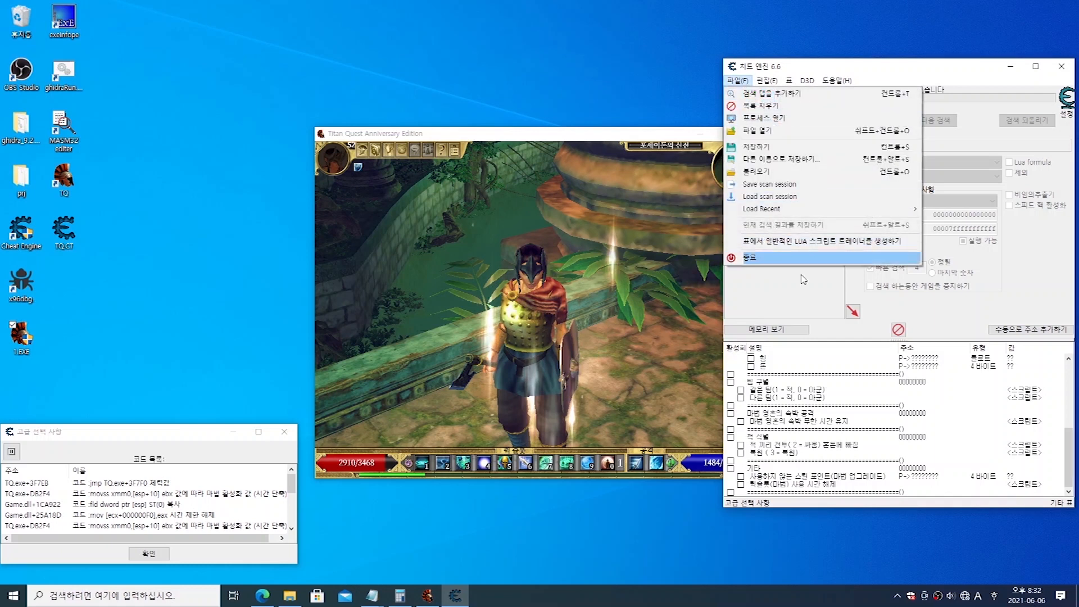
{"action": "left_click", "coordinate": [819, 302]}
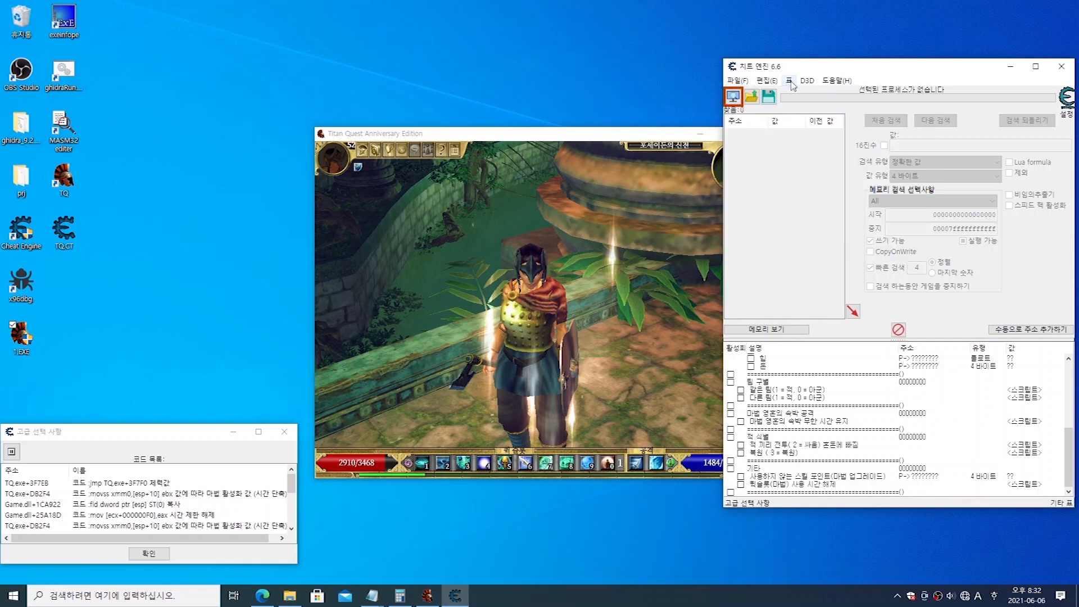
Step: Open the table's CETrainer form in the form designer to examine it, and close the designer and the form
{"action": "left_click", "coordinate": [790, 81]}
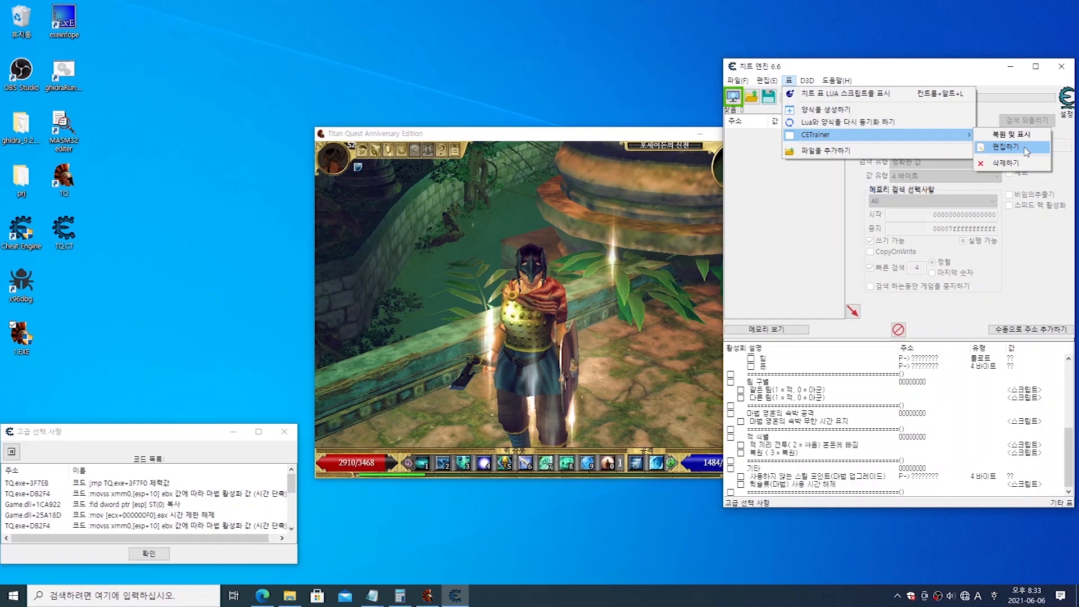
{"action": "left_click", "coordinate": [1027, 152]}
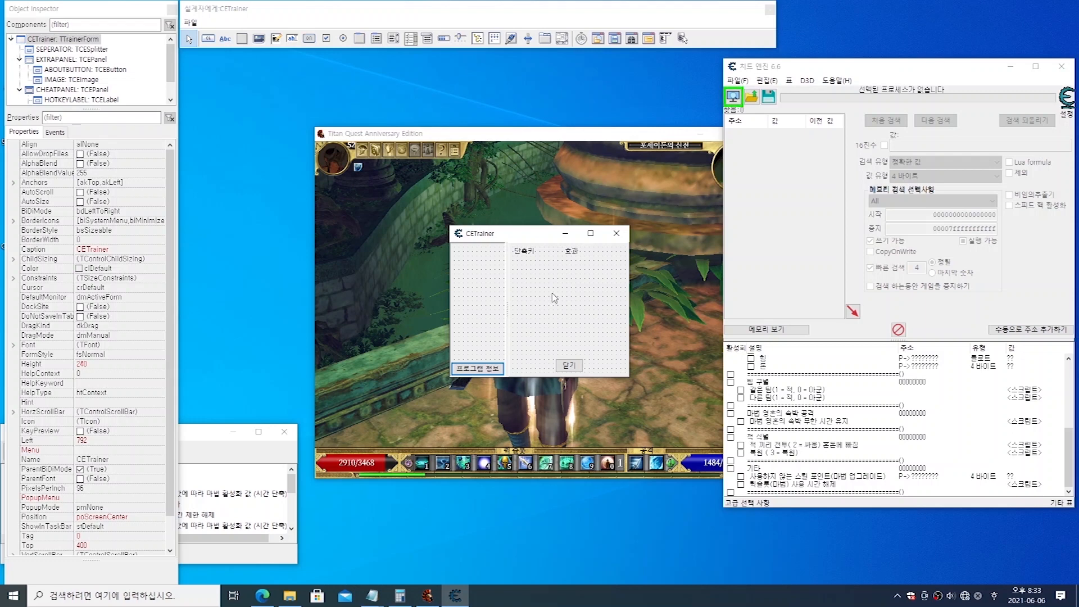
{"action": "left_click", "coordinate": [770, 10]}
{"action": "left_click", "coordinate": [770, 10]}
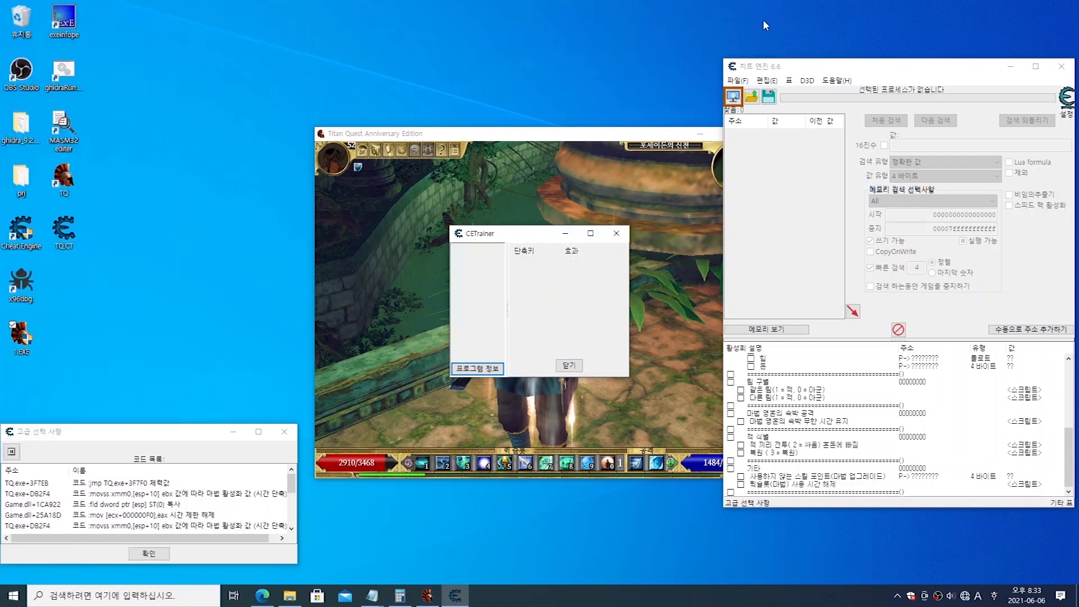
{"action": "left_click", "coordinate": [617, 232]}
{"action": "left_click", "coordinate": [611, 301]}
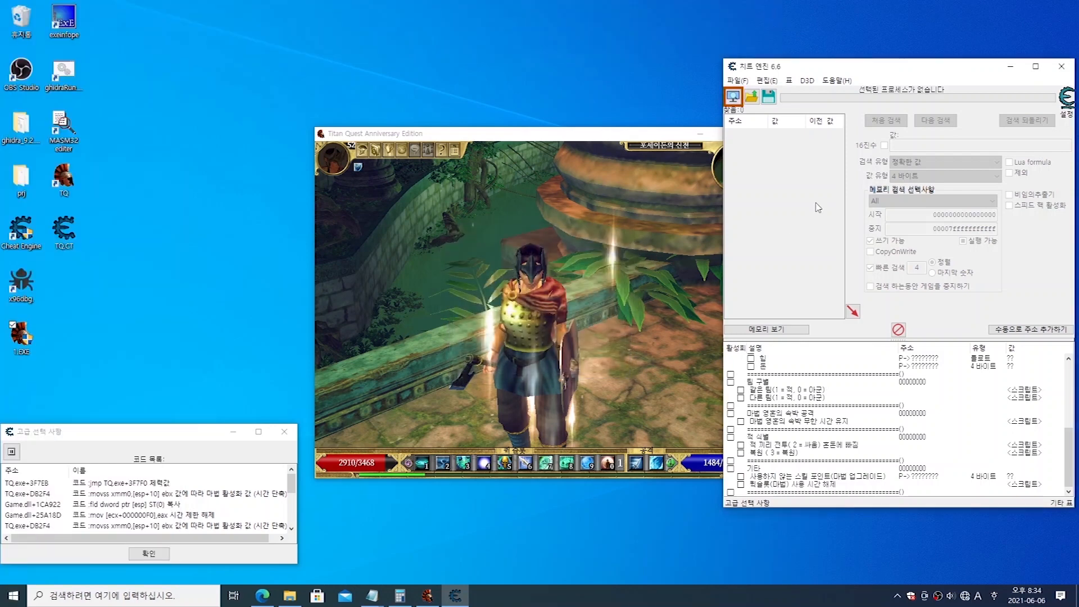
Step: Generate the trainer from the table again, accepting replacement of the existing trainer form, and close the generator
{"action": "left_click", "coordinate": [740, 81]}
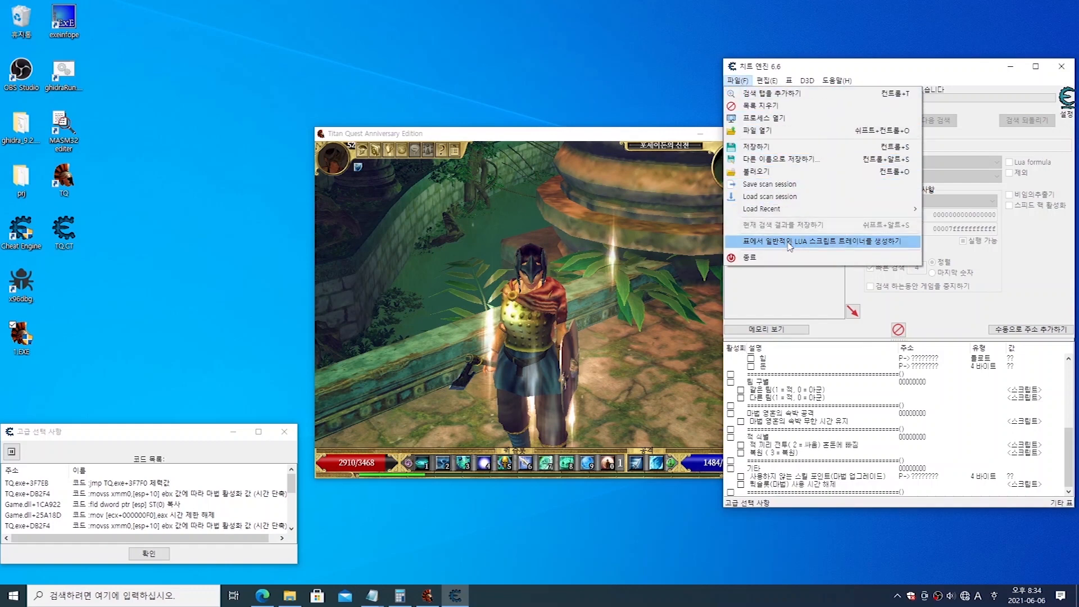
{"action": "left_click", "coordinate": [880, 246]}
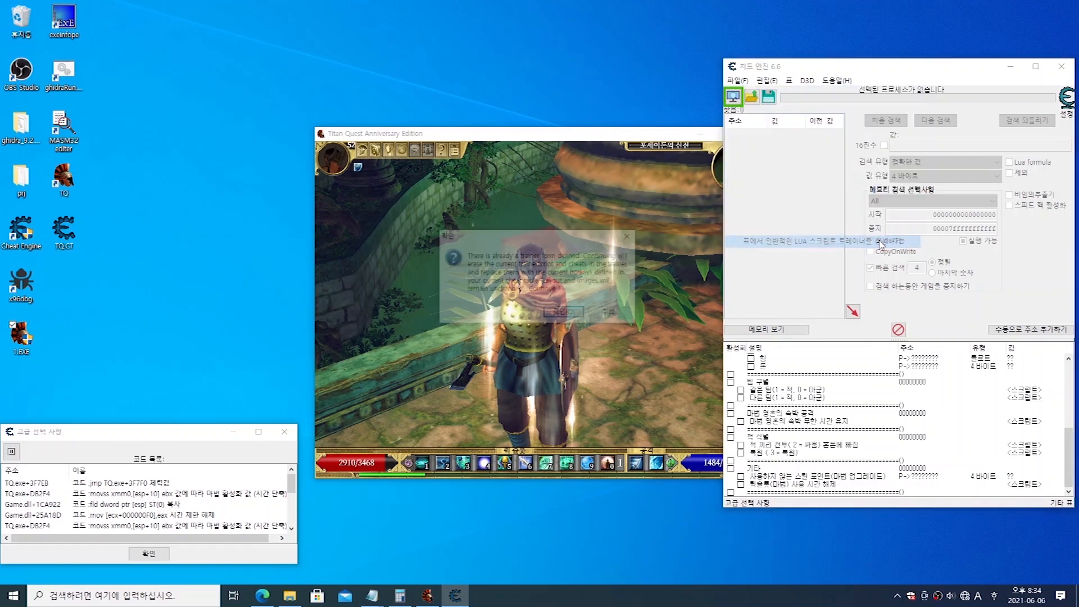
{"action": "left_click", "coordinate": [563, 314]}
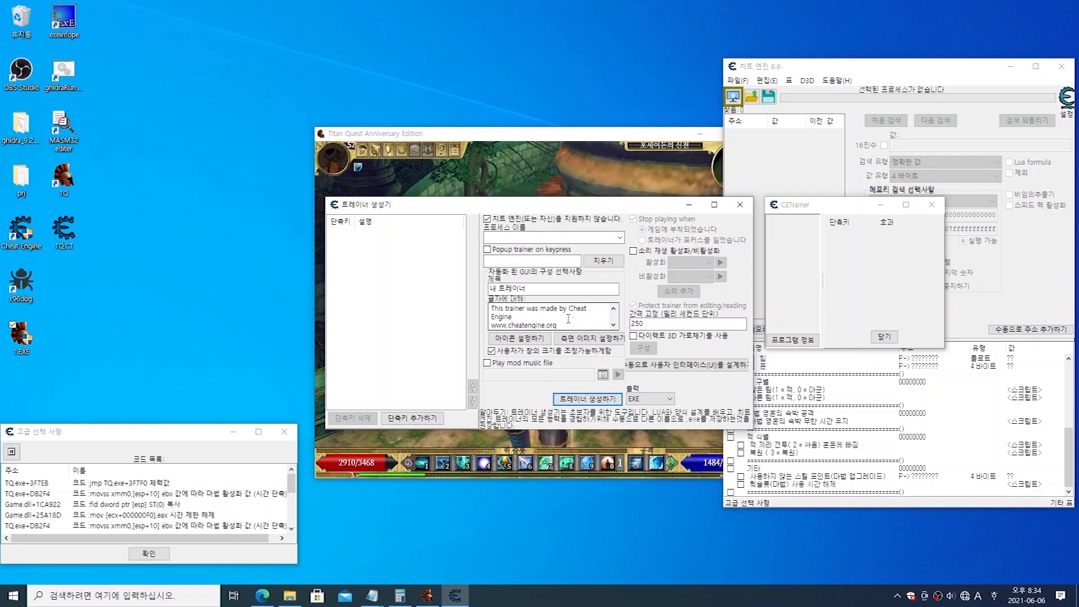
{"action": "left_click", "coordinate": [738, 206]}
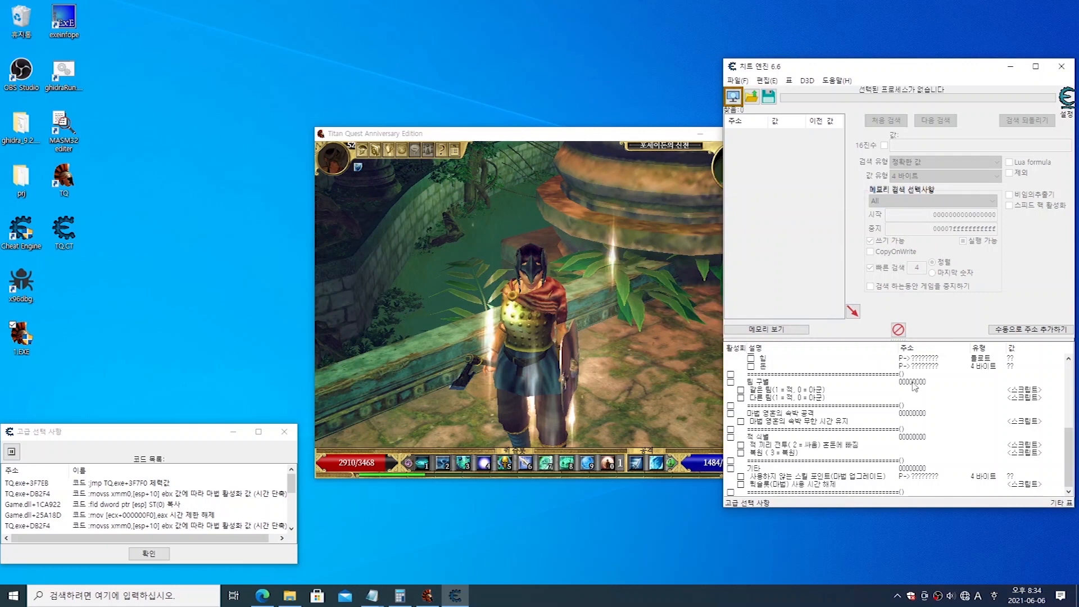
Step: Attach Cheat Engine to the Titan Quest Anniversary Edition process, keeping the current address and code lists
{"action": "left_click", "coordinate": [966, 368]}
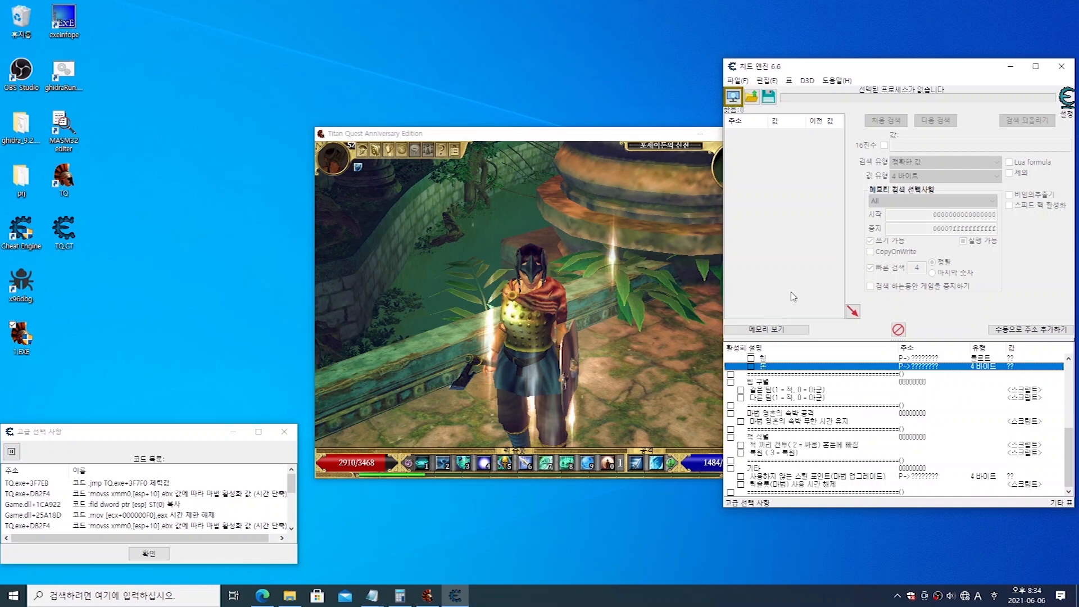
{"action": "left_click", "coordinate": [733, 100]}
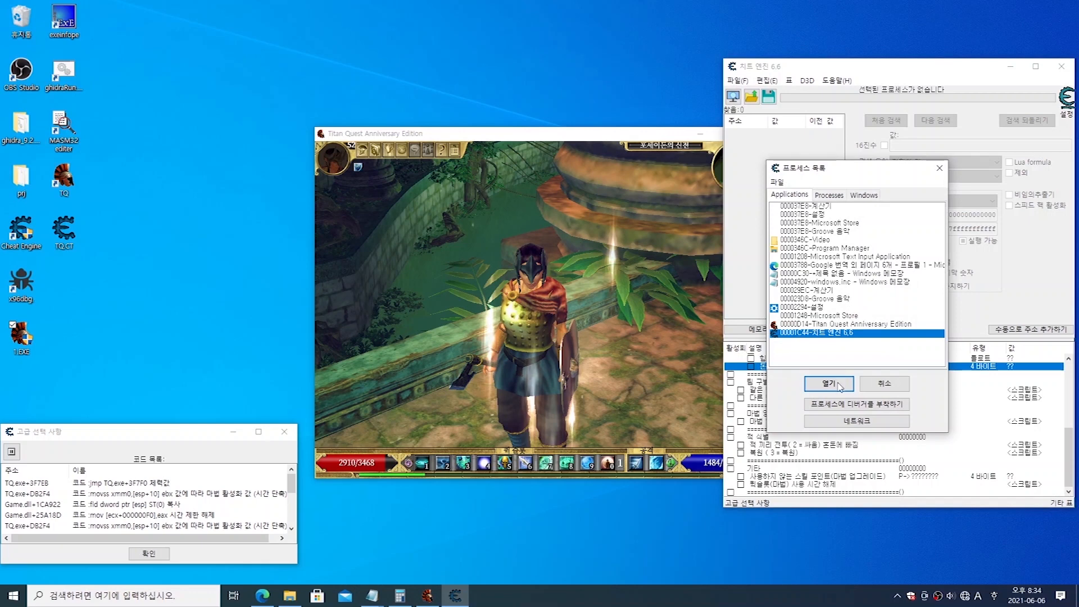
{"action": "left_click", "coordinate": [818, 326]}
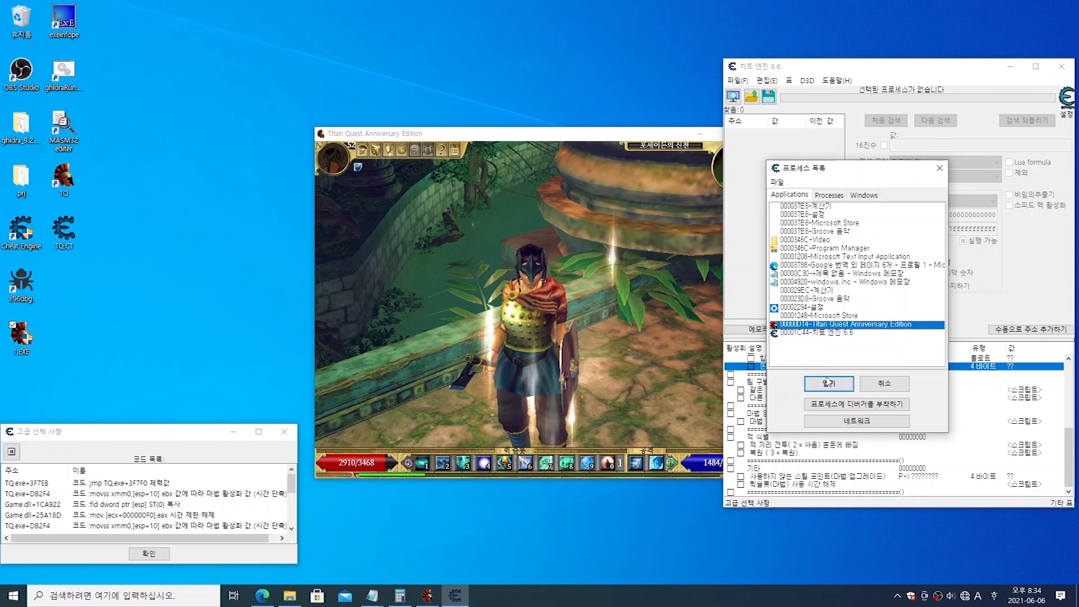
{"action": "left_click", "coordinate": [827, 382]}
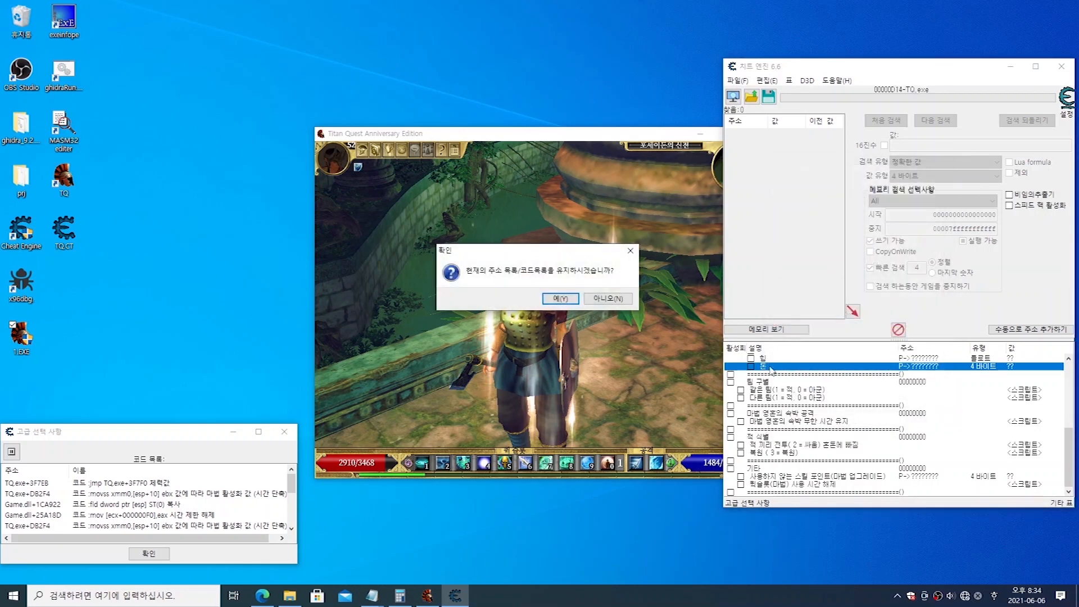
{"action": "left_click", "coordinate": [558, 301]}
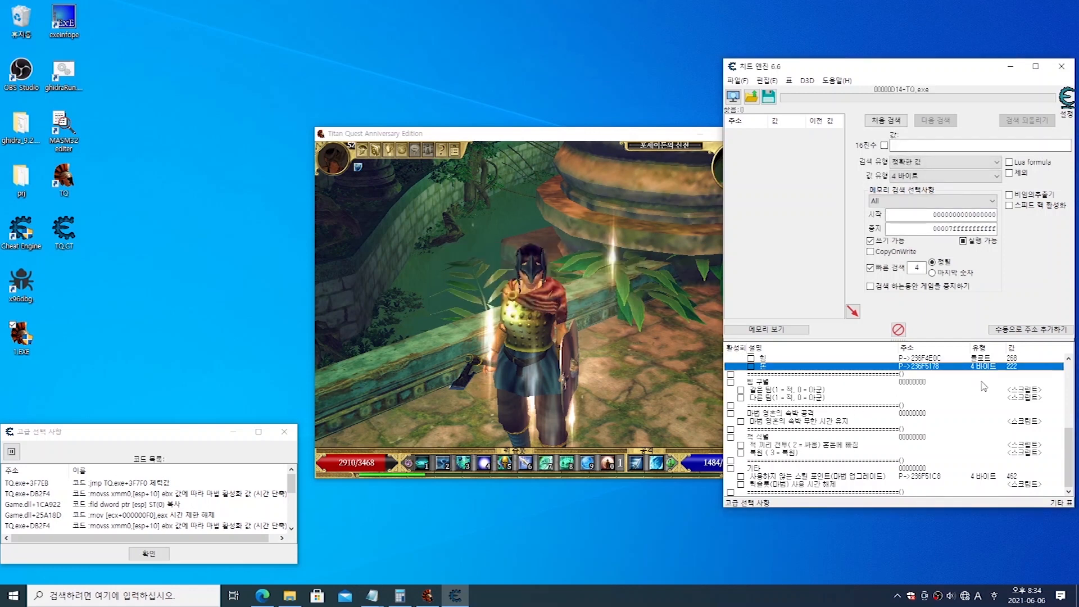
Step: Examine the live values of the table's money, level, energy and health entries
{"action": "left_click", "coordinate": [1017, 361]}
{"action": "left_click", "coordinate": [1017, 366]}
{"action": "scroll", "coordinate": [1018, 409], "scroll_direction": "up", "scroll_amount": 5}
{"action": "scroll", "coordinate": [1017, 409], "scroll_direction": "up", "scroll_amount": 2}
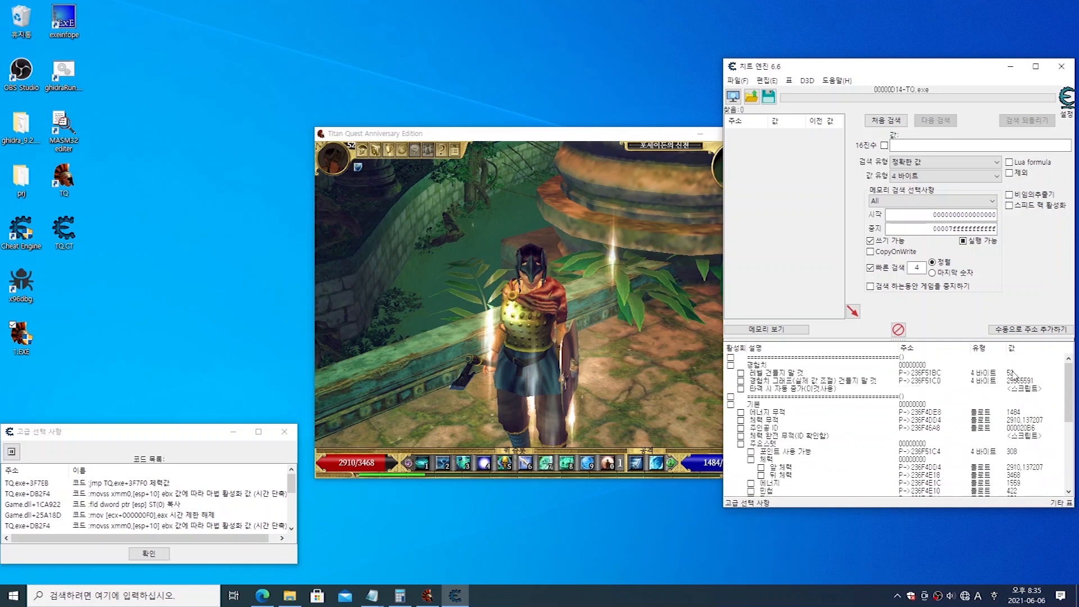
{"action": "left_click", "coordinate": [1013, 373]}
{"action": "left_click", "coordinate": [1019, 414]}
{"action": "left_click", "coordinate": [1018, 420]}
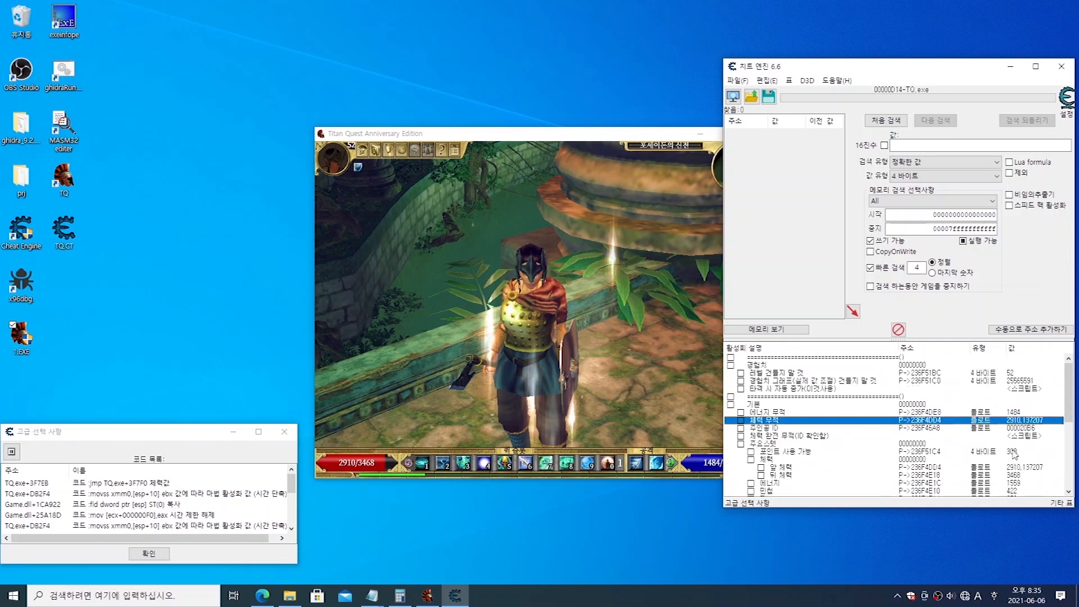
{"action": "left_click", "coordinate": [1013, 453]}
{"action": "left_click", "coordinate": [762, 365]}
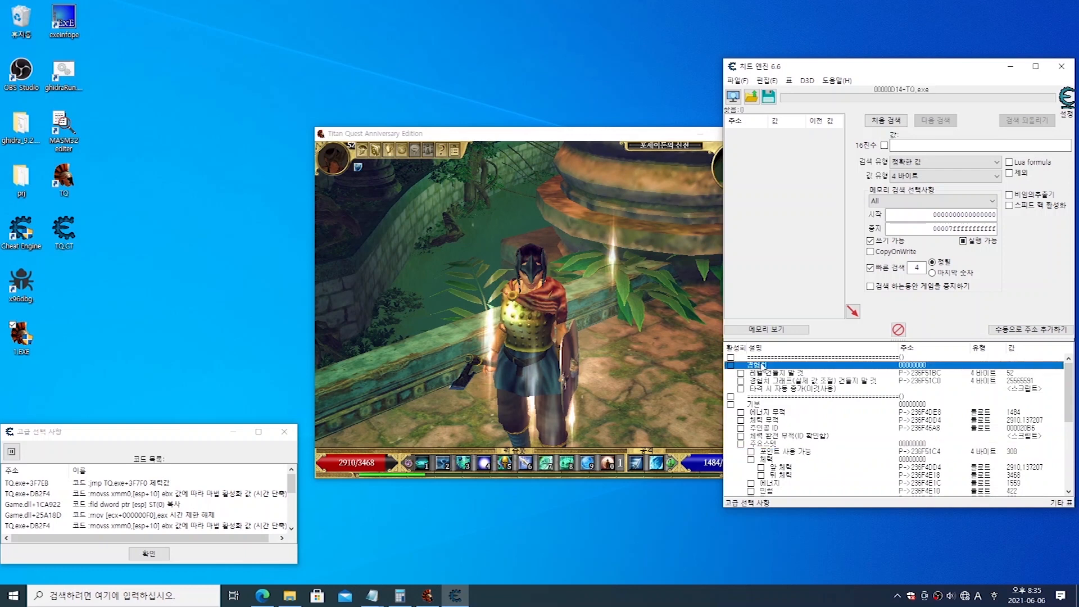
{"action": "left_click", "coordinate": [787, 413]}
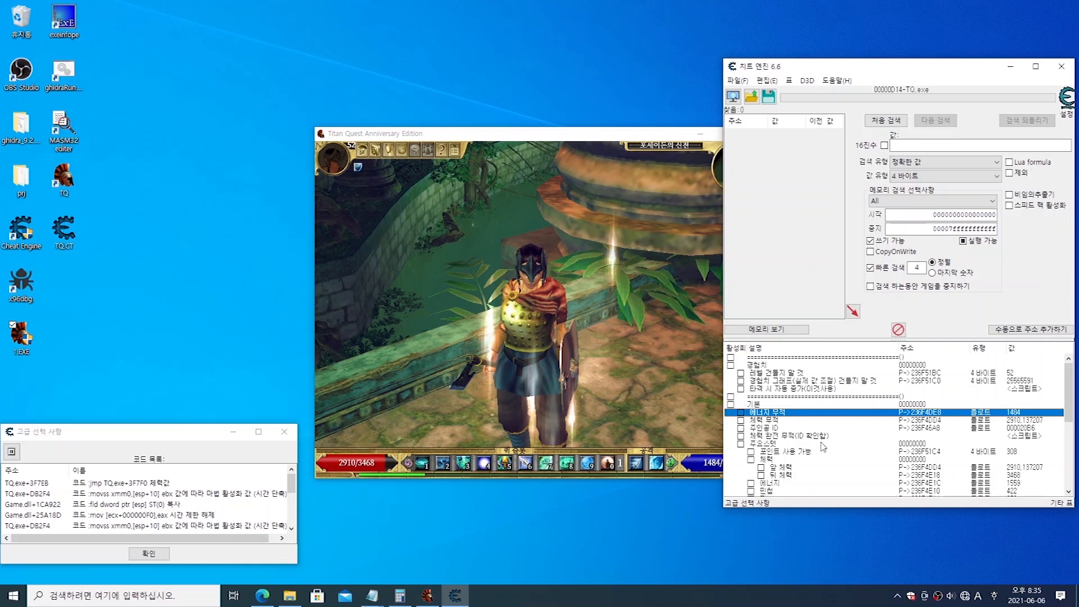
Step: Generate a generic Lua script trainer from the table, accepting replacement of the existing trainer form's script and cheats
{"action": "left_click", "coordinate": [743, 83]}
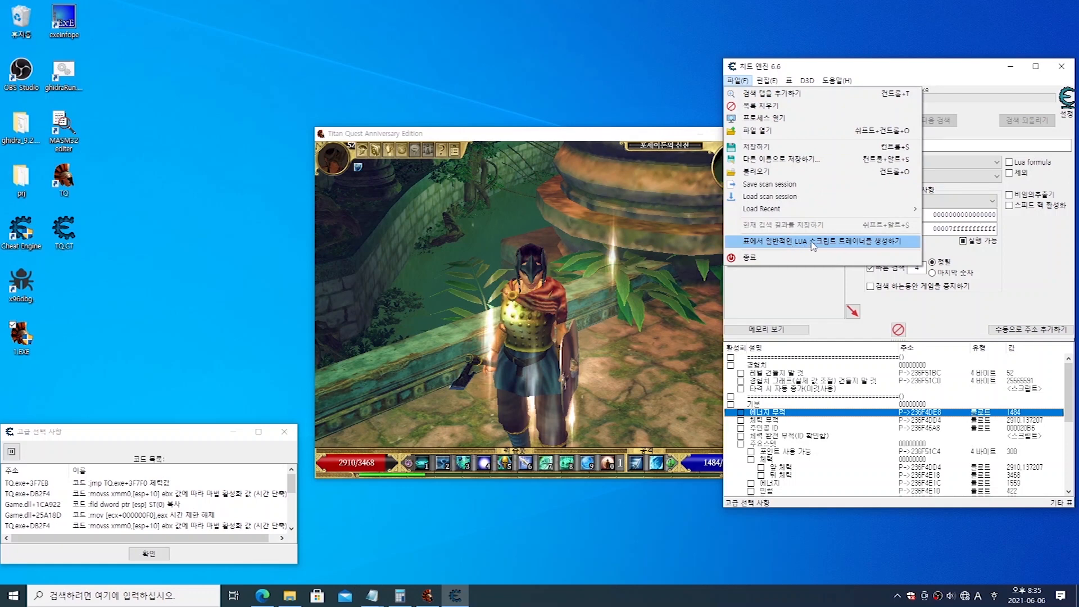
{"action": "left_click", "coordinate": [851, 241]}
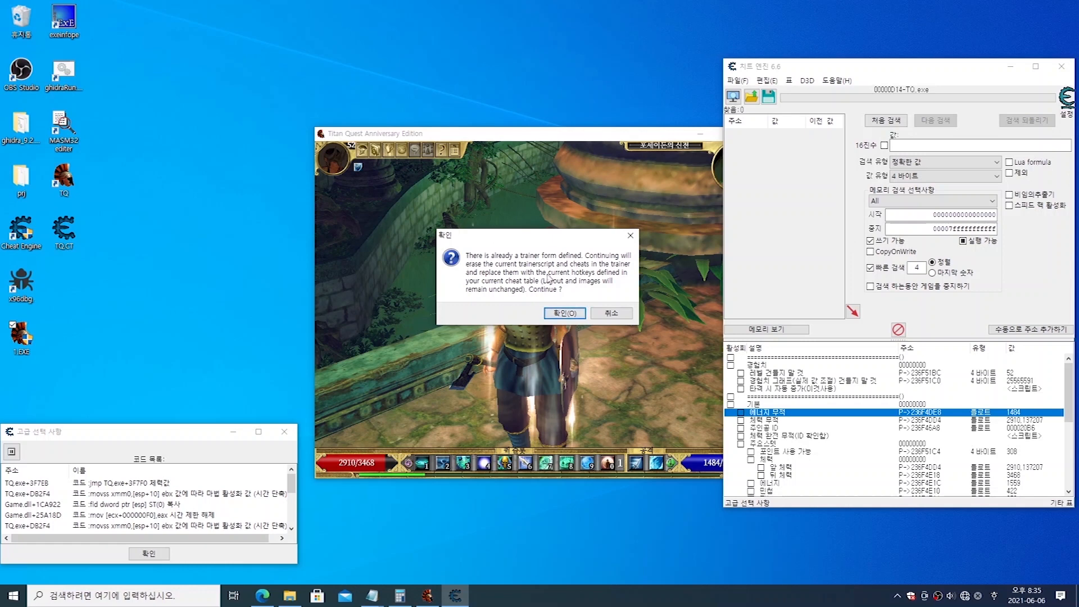
{"action": "left_click", "coordinate": [559, 313]}
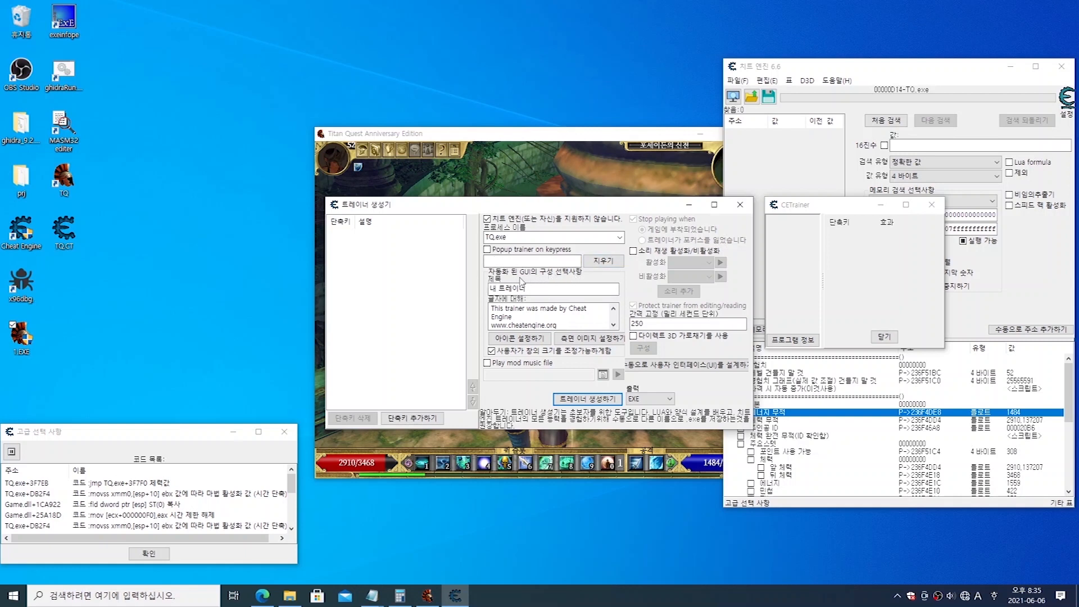
Step: Set the trainer's title to "타이탄" in the trainer generator
{"action": "left_click_drag", "start_coordinate": [522, 289], "coordinate": [443, 290]}
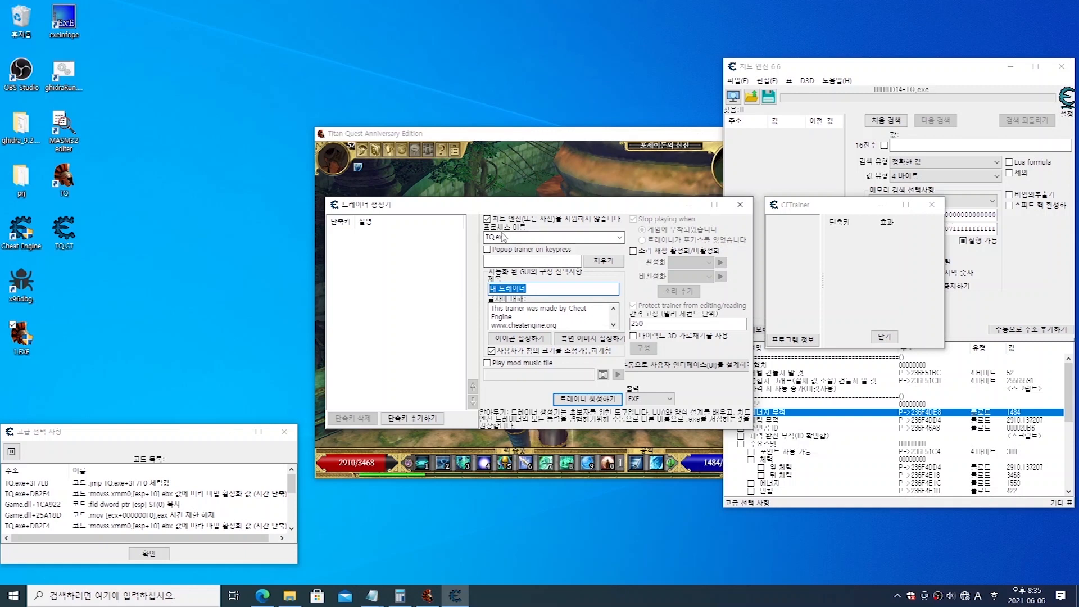
{"action": "left_click", "coordinate": [554, 291]}
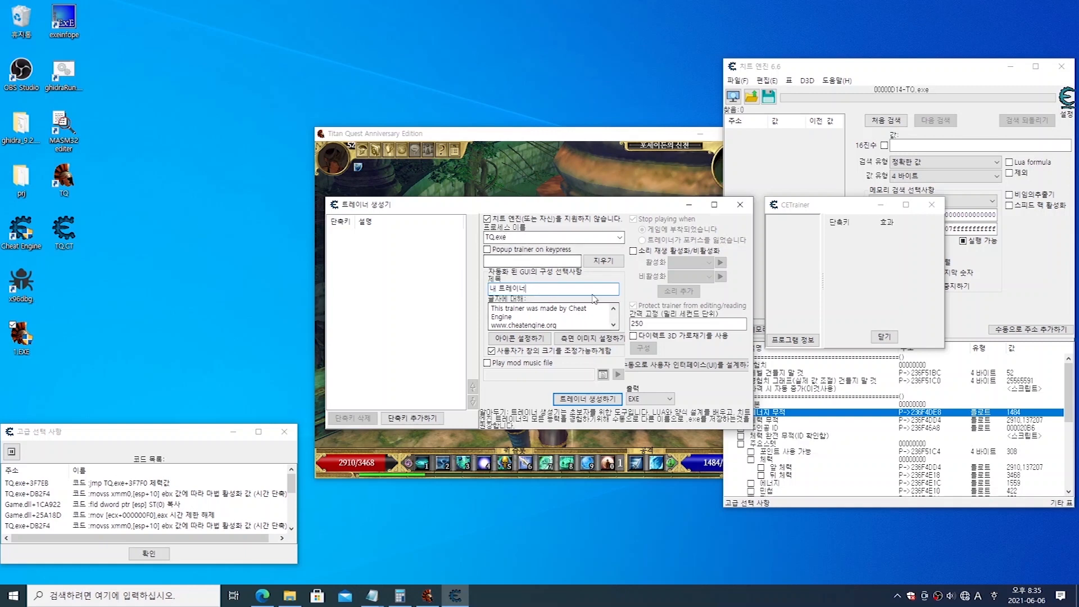
{"action": "left_click_drag", "start_coordinate": [540, 290], "coordinate": [466, 290]}
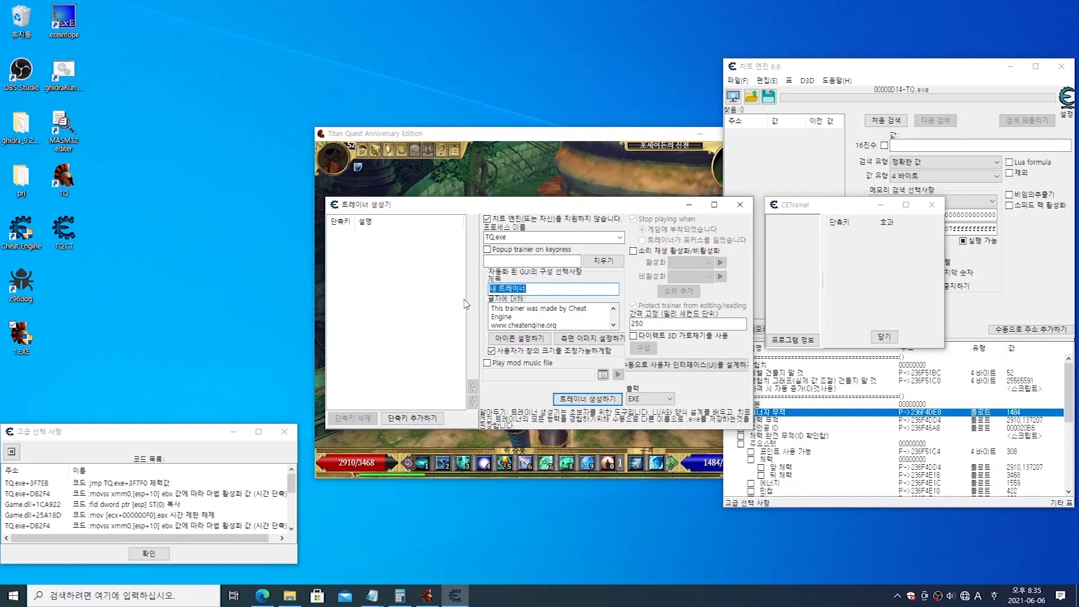
{"action": "key", "text": "BackSpace"}
{"action": "key", "text": "Hangul"}
{"action": "type", "text": "타이타"}
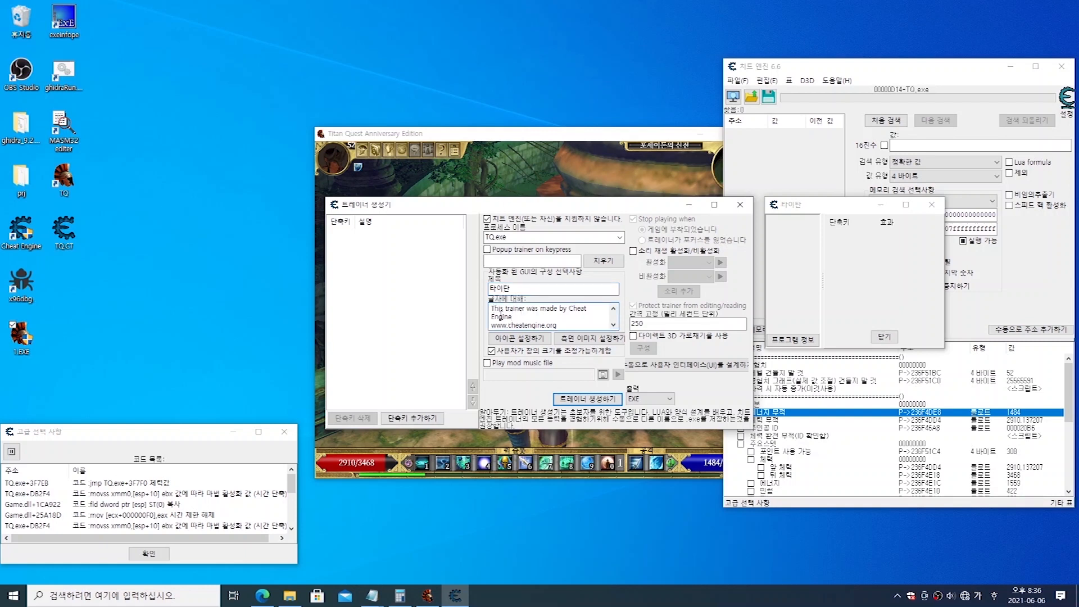
Step: Replace the trainer's default about text with "안녕하세요 여러분"
{"action": "left_click", "coordinate": [568, 325]}
{"action": "key", "text": "Return"}
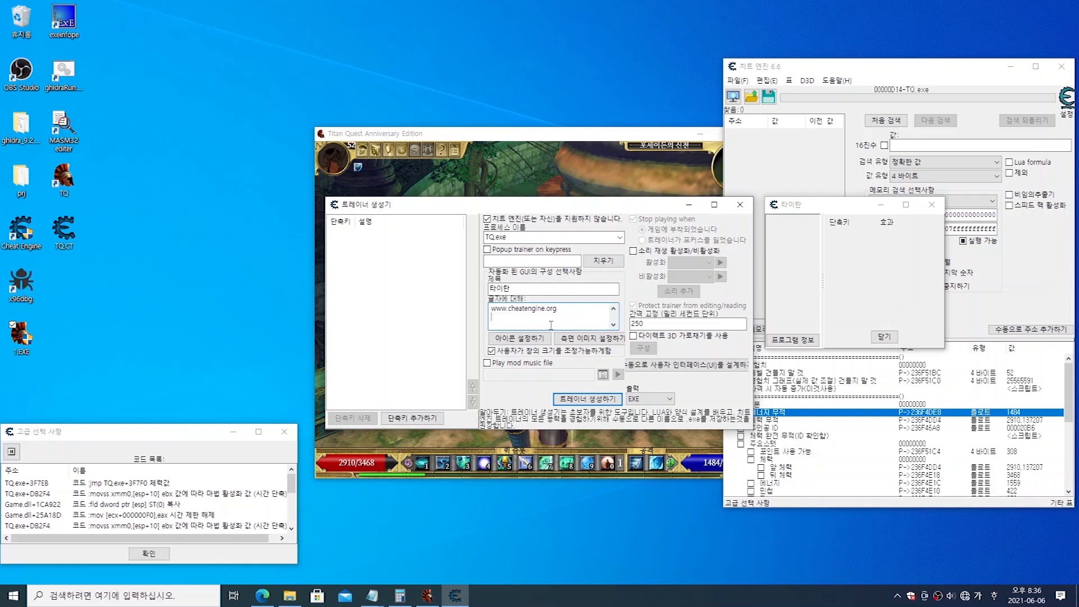
{"action": "key", "text": "ctrl+a"}
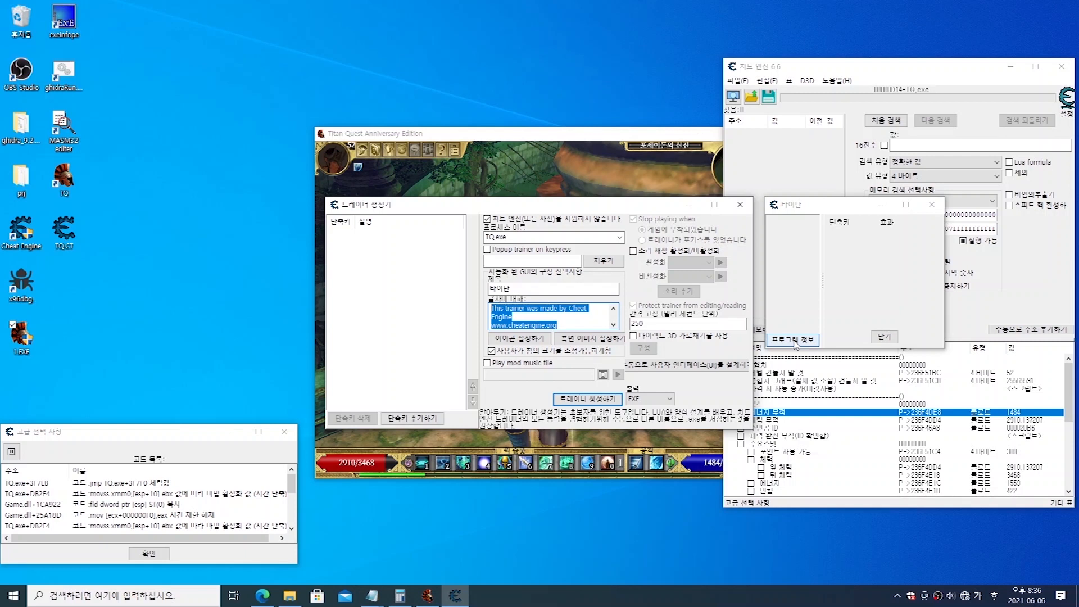
{"action": "left_click_drag", "start_coordinate": [580, 323], "coordinate": [455, 297]}
{"action": "key", "text": "Delete"}
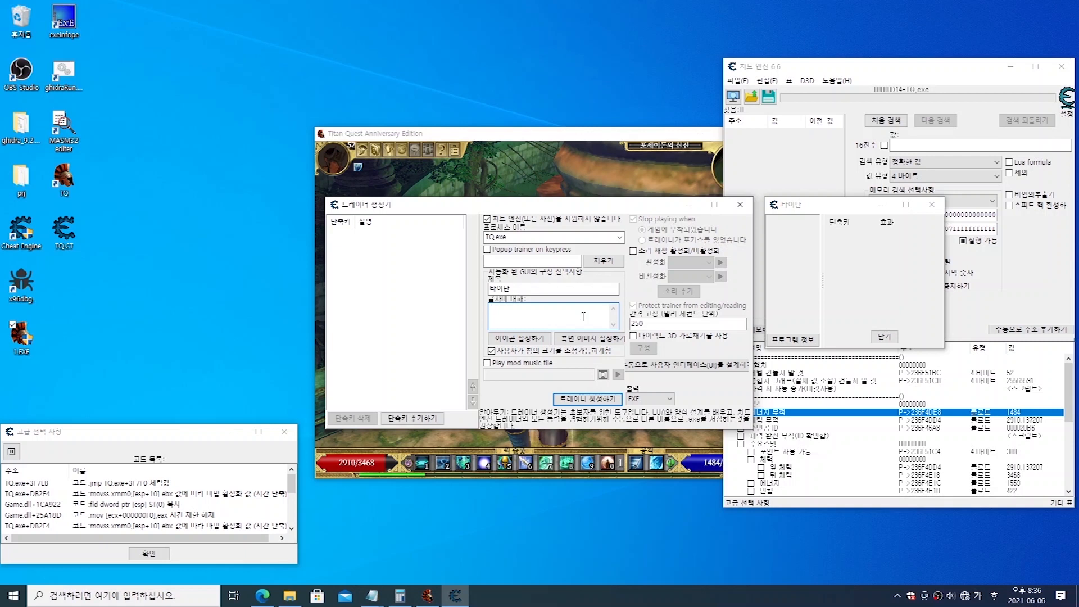
{"action": "type", "text": "ㄴㄴ"}
{"action": "type", "text": "녕하세요"}
{"action": "type", "text": " 여러"}
{"action": "type", "text": "분"}
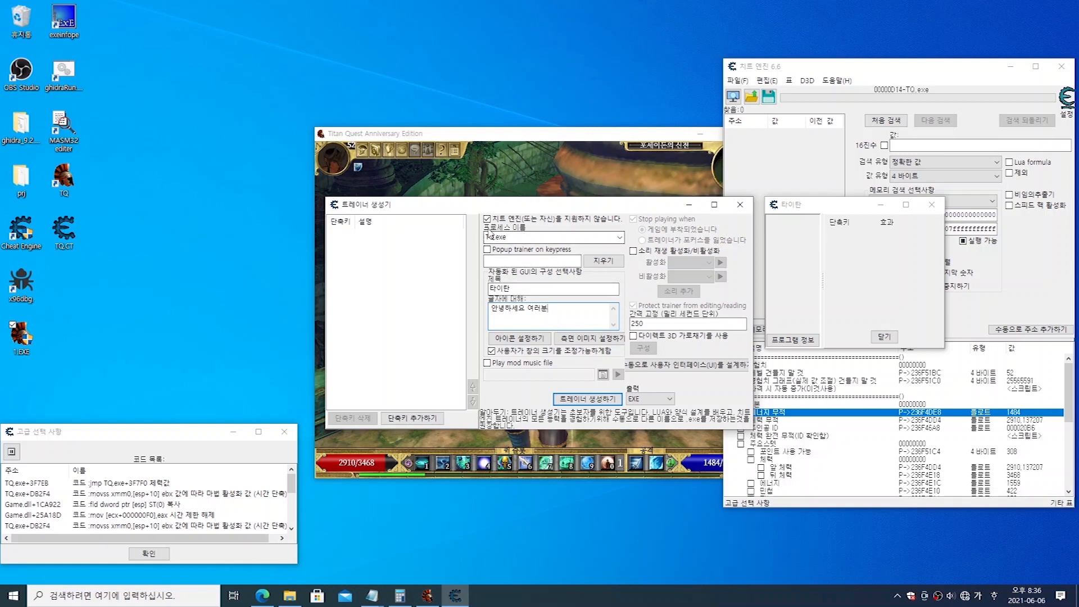
Step: Browse the running processes offered for the trainer's process name
{"action": "left_click", "coordinate": [512, 236]}
{"action": "left_click", "coordinate": [520, 238]}
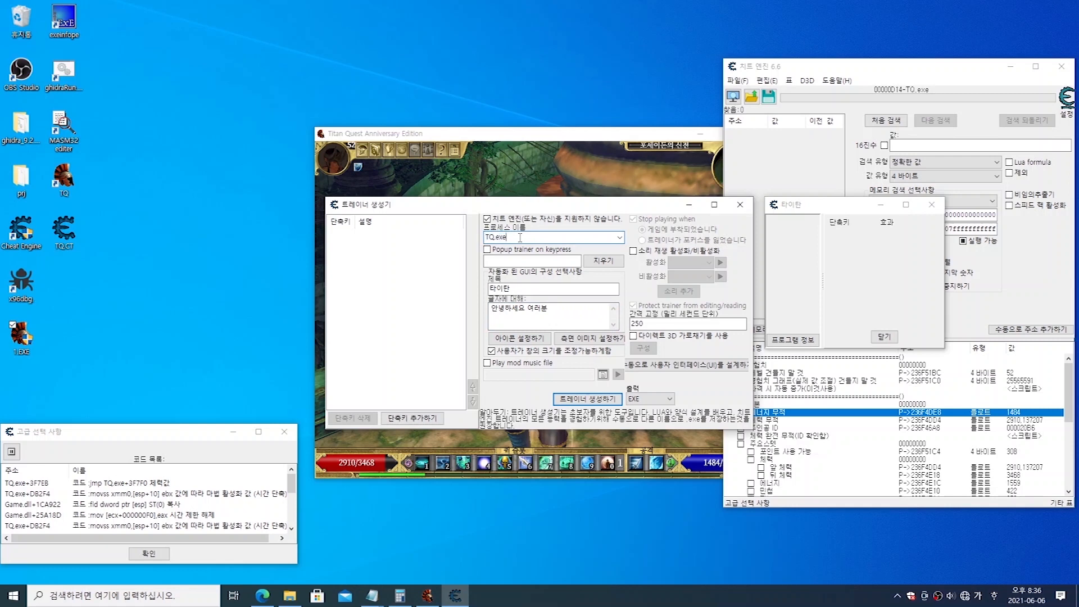
{"action": "left_click", "coordinate": [620, 237]}
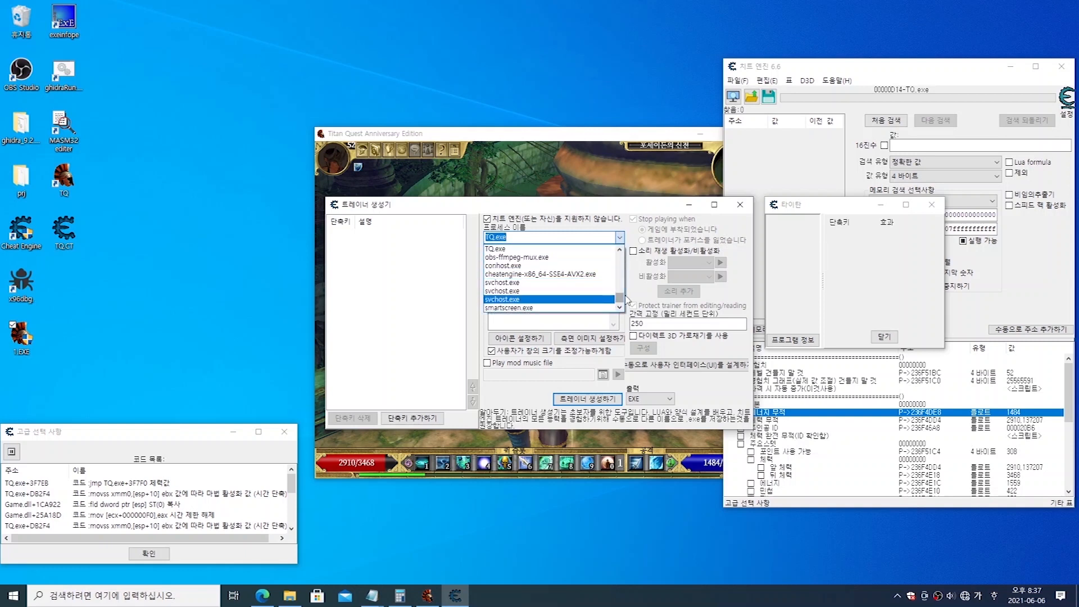
{"action": "left_click_drag", "start_coordinate": [620, 299], "coordinate": [619, 259]}
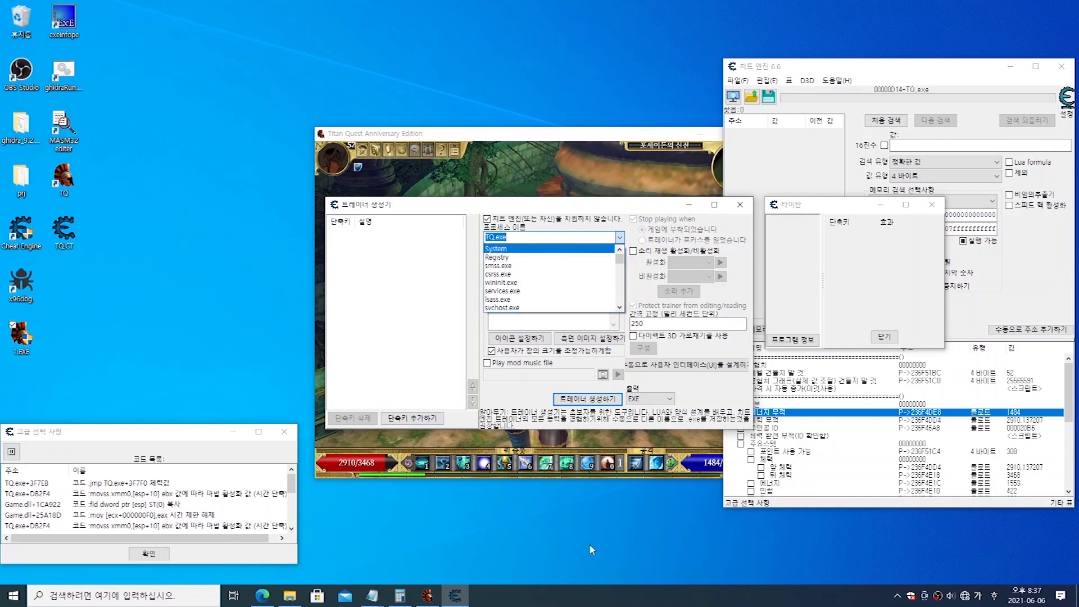
Step: Switch to Task Manager to locate the game's TQ.exe process, and close Task Manager
{"action": "right_click", "coordinate": [646, 600]}
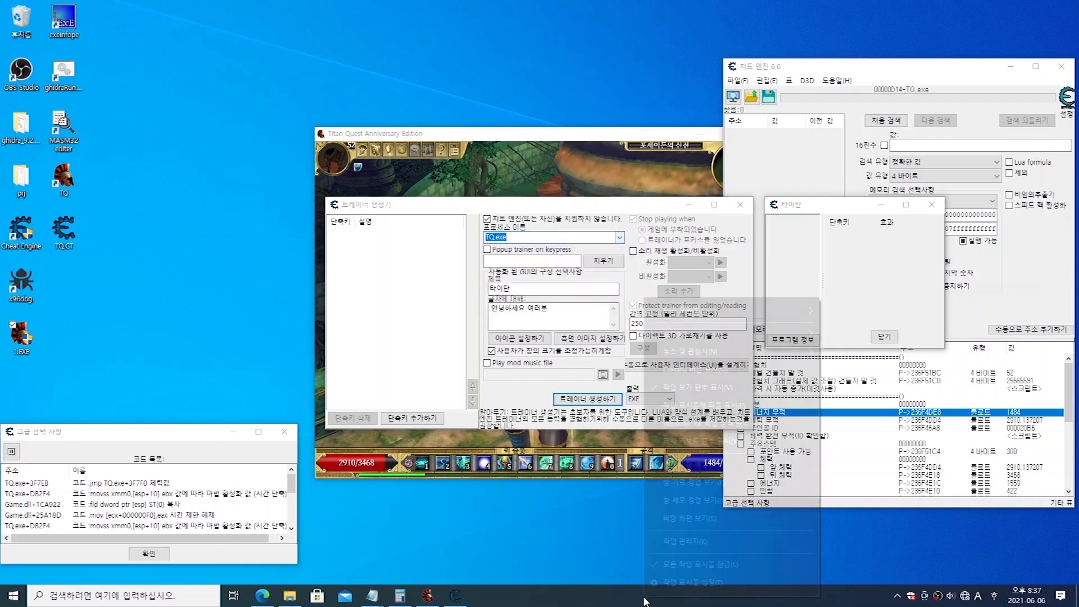
{"action": "left_click", "coordinate": [727, 538]}
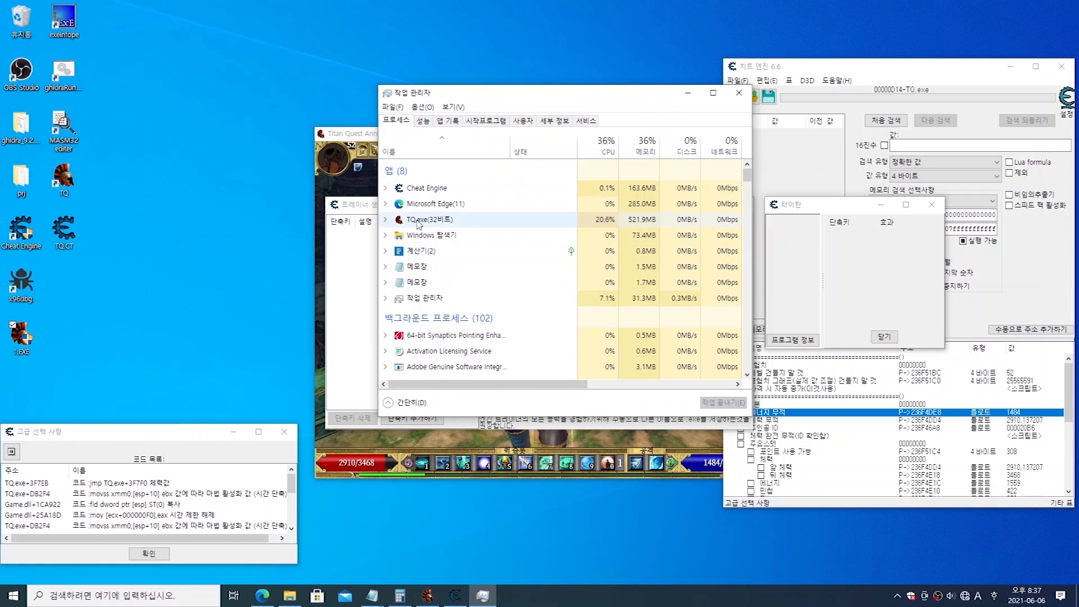
{"action": "left_click", "coordinate": [418, 223]}
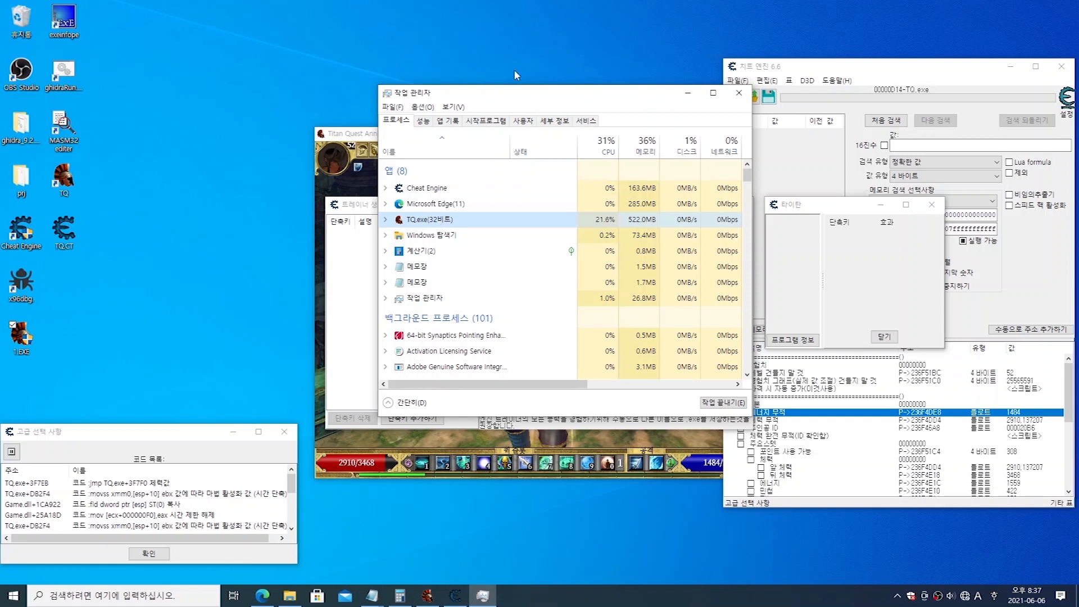
{"action": "left_click_drag", "start_coordinate": [503, 91], "coordinate": [657, 123]}
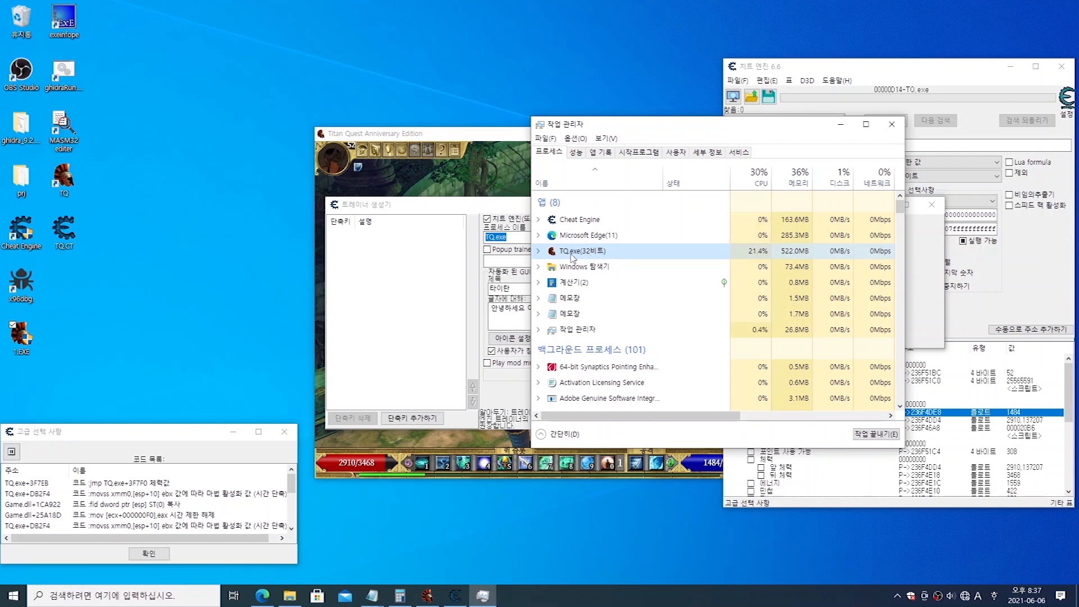
{"action": "left_click", "coordinate": [892, 124]}
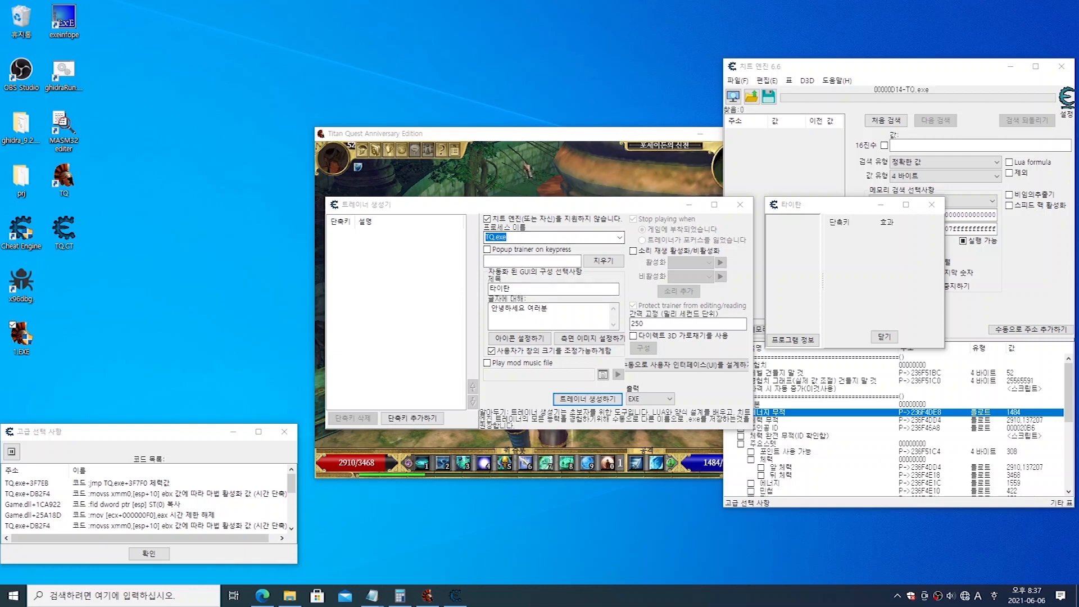
Step: Clear the trainer's process name, browse the list of running processes, and close the list without choosing one
{"action": "left_click", "coordinate": [535, 236]}
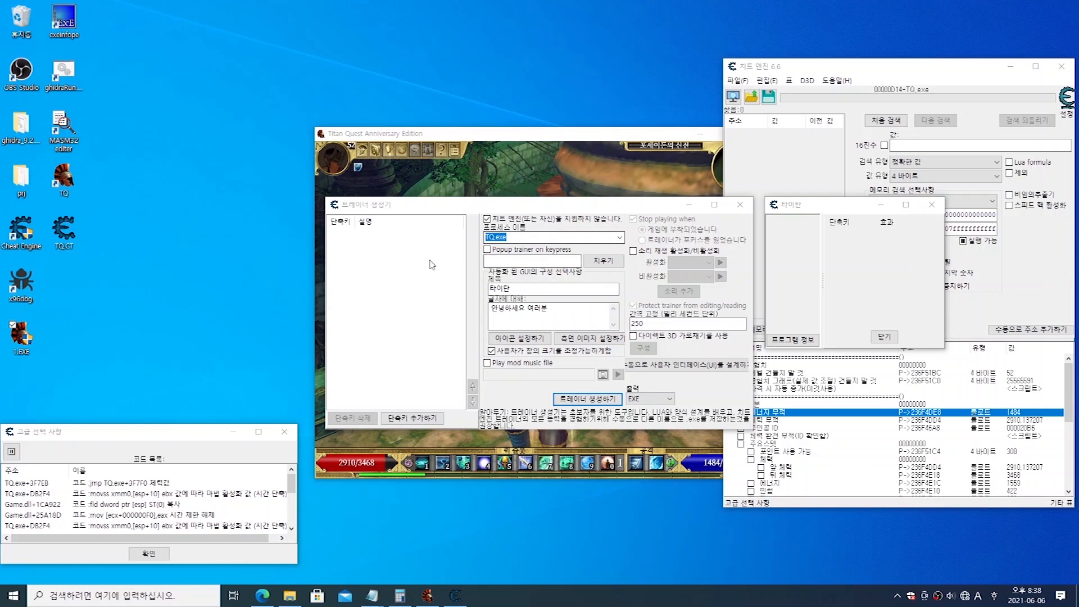
{"action": "double_click", "coordinate": [522, 237]}
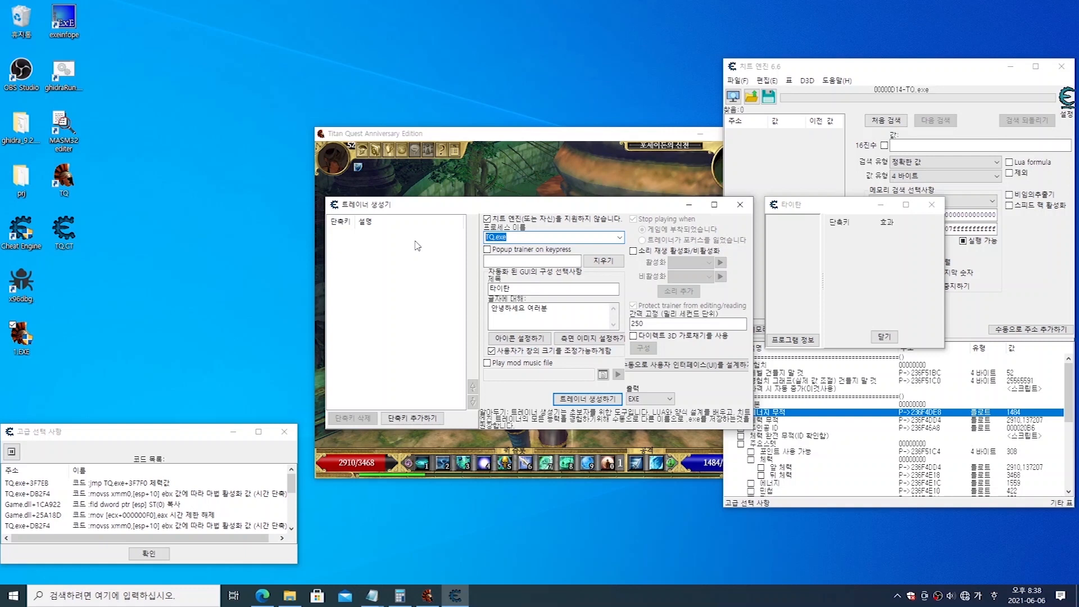
{"action": "left_click", "coordinate": [522, 238]}
{"action": "double_click", "coordinate": [513, 236]}
{"action": "key", "text": "BackSpace"}
{"action": "left_click", "coordinate": [619, 240]}
{"action": "scroll", "coordinate": [559, 273], "scroll_direction": "down", "scroll_amount": 4}
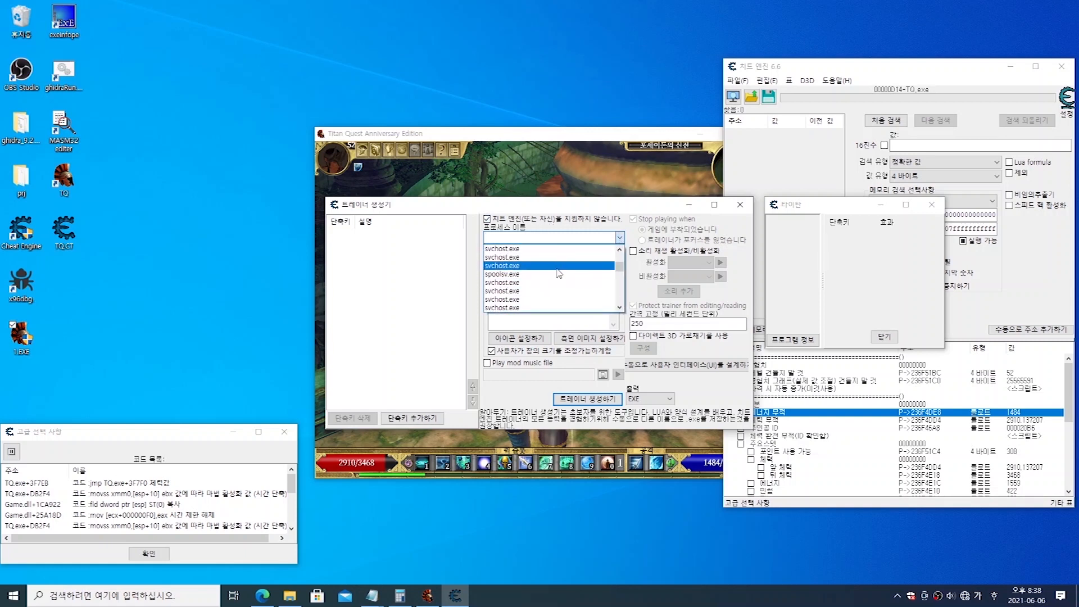
{"action": "scroll", "coordinate": [562, 275], "scroll_direction": "down", "scroll_amount": 5}
{"action": "scroll", "coordinate": [563, 279], "scroll_direction": "down", "scroll_amount": 5}
{"action": "scroll", "coordinate": [543, 286], "scroll_direction": "down", "scroll_amount": 5}
{"action": "mouse_move", "coordinate": [622, 279]}
{"action": "left_mouse_down"}
{"action": "mouse_move", "coordinate": [622, 307]}
{"action": "mouse_move", "coordinate": [621, 295]}
{"action": "left_mouse_up"}
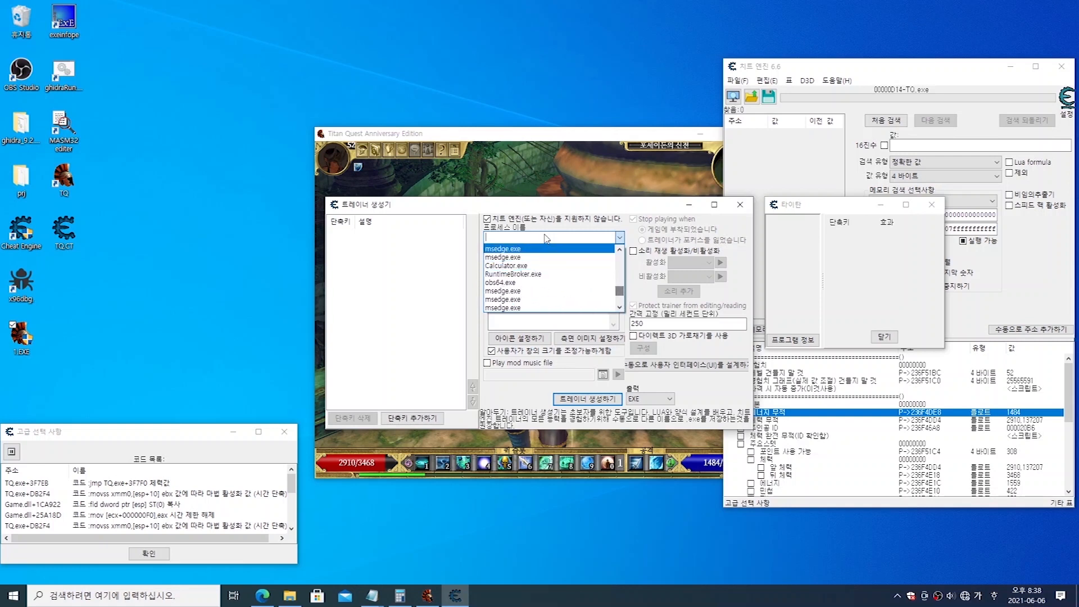
{"action": "left_click", "coordinate": [545, 236]}
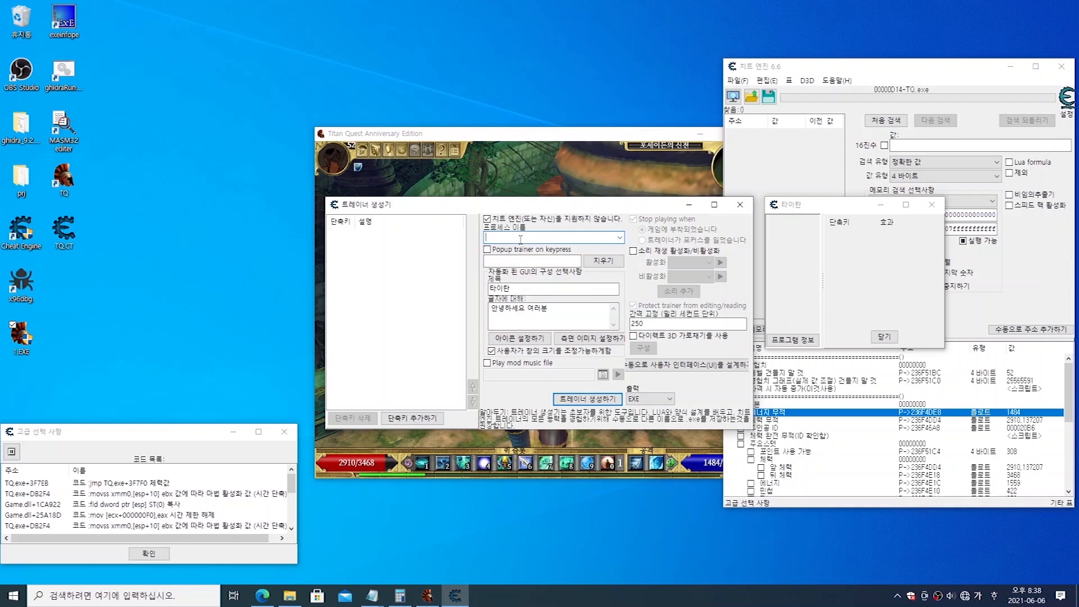
Step: Look up the game's TQ.exe in Task Manager's detailed process list, and move the window clear of the trainer generator
{"action": "right_click", "coordinate": [567, 596]}
{"action": "left_click", "coordinate": [639, 540]}
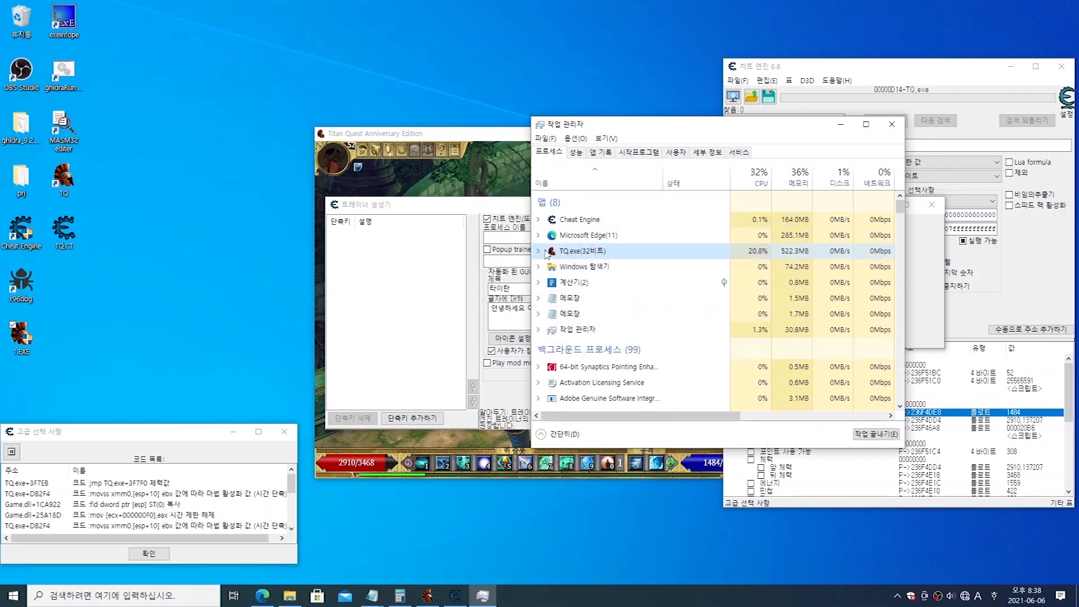
{"action": "right_click", "coordinate": [626, 254]}
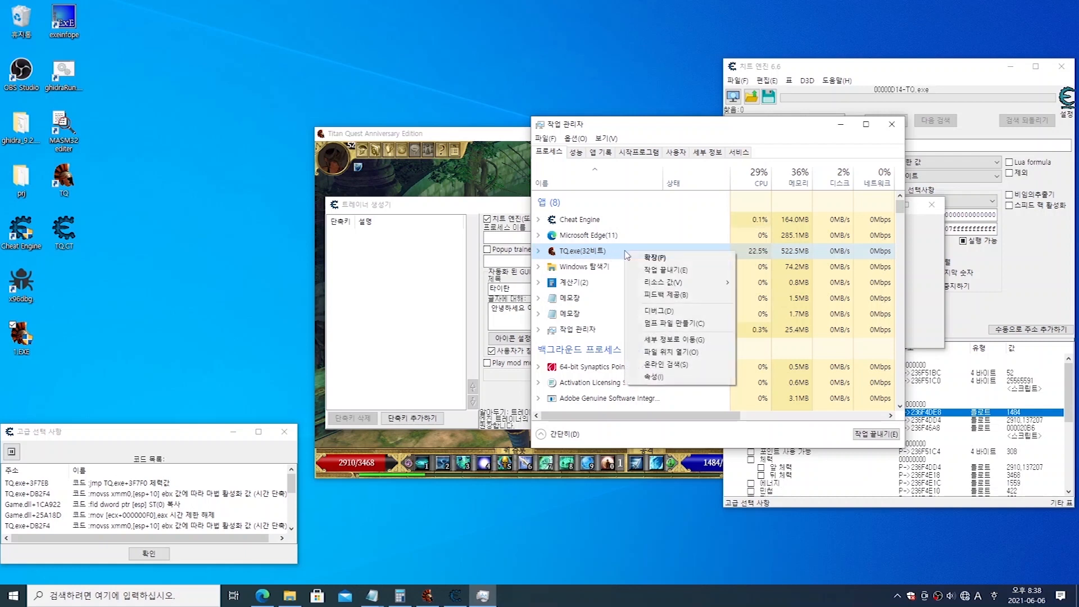
{"action": "left_click", "coordinate": [715, 345]}
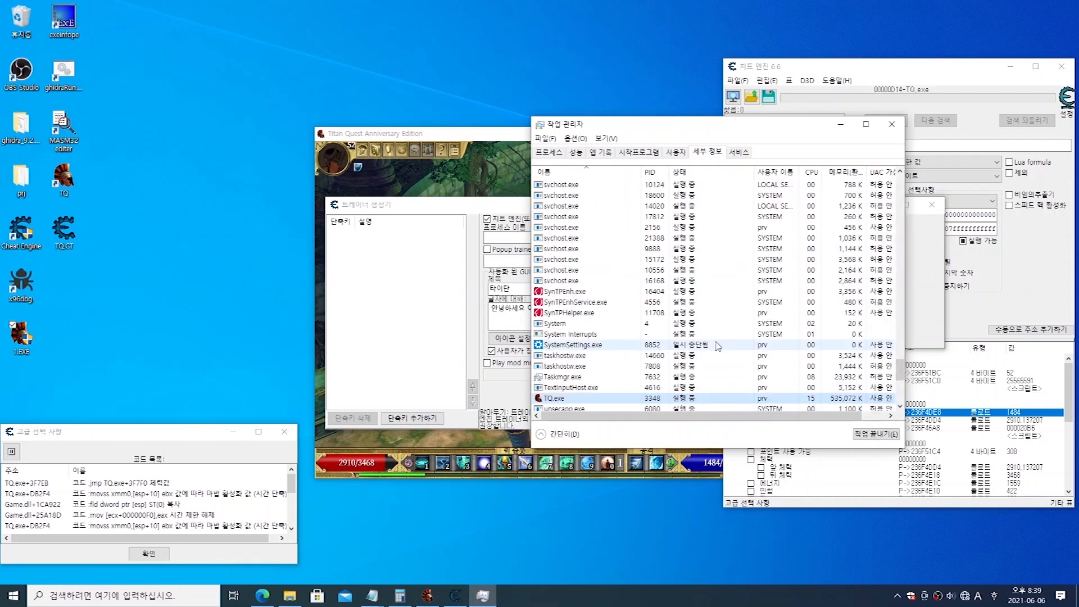
{"action": "scroll", "coordinate": [690, 313], "scroll_direction": "down", "scroll_amount": 1}
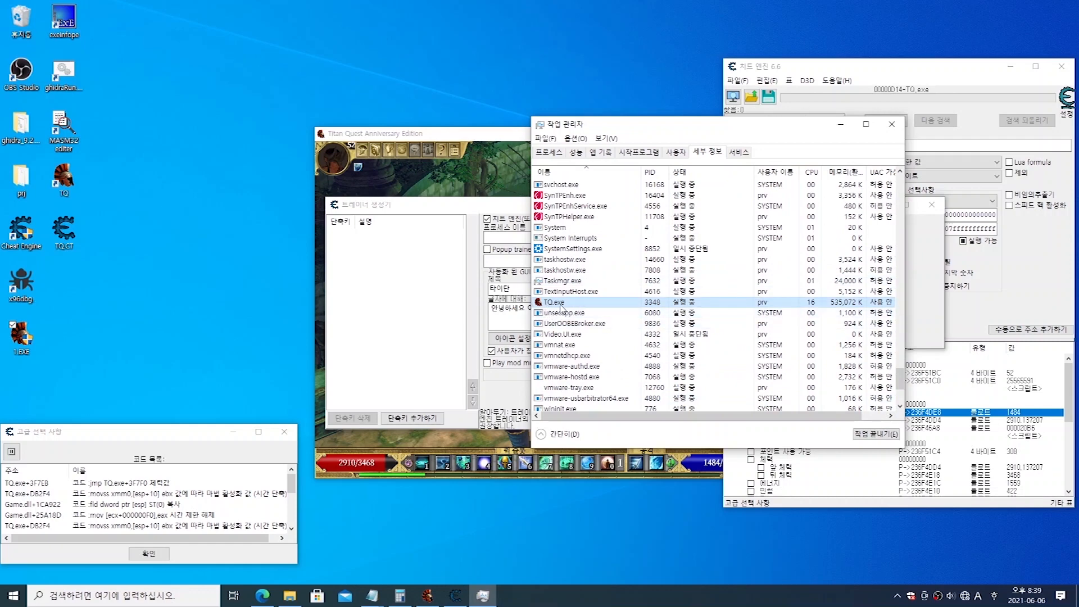
{"action": "left_click_drag", "start_coordinate": [687, 125], "coordinate": [829, 114]}
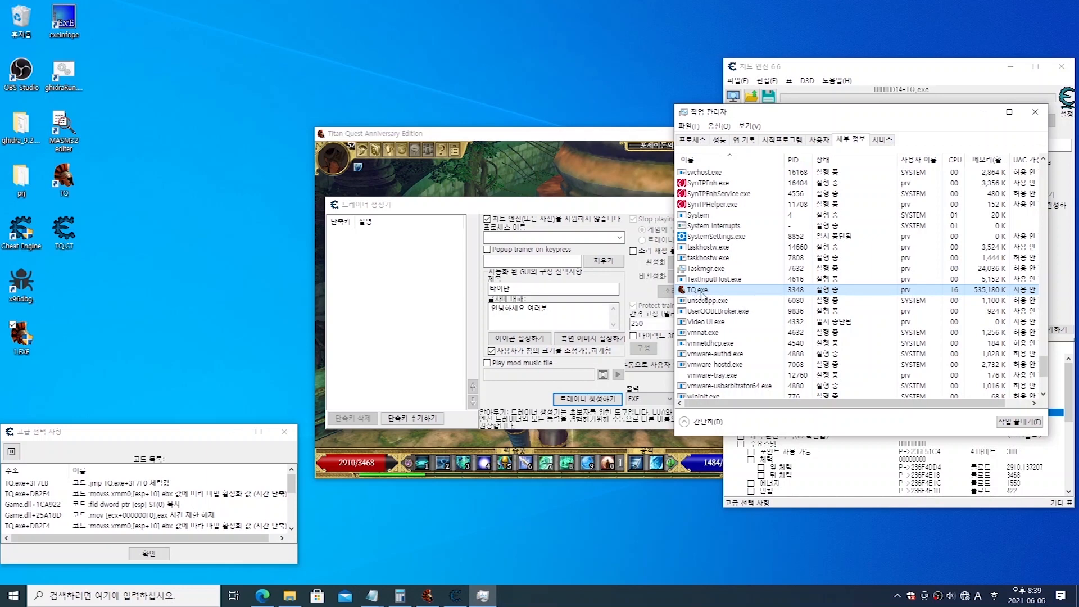
Step: Set the trainer's process name to TQ.exe, choosing it from the running processes
{"action": "left_click", "coordinate": [576, 238]}
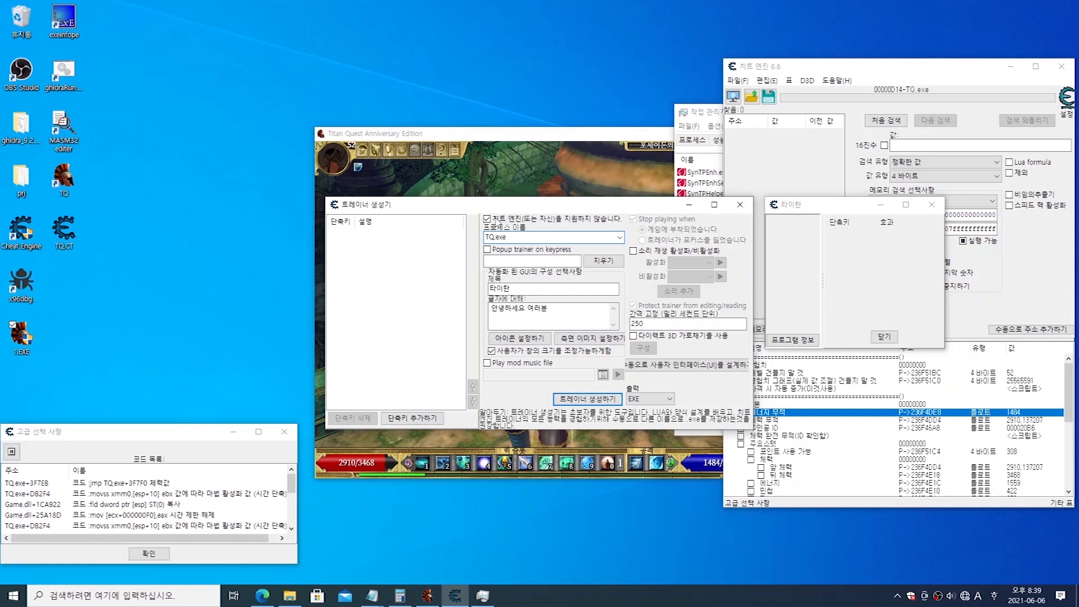
{"action": "left_click", "coordinate": [618, 237]}
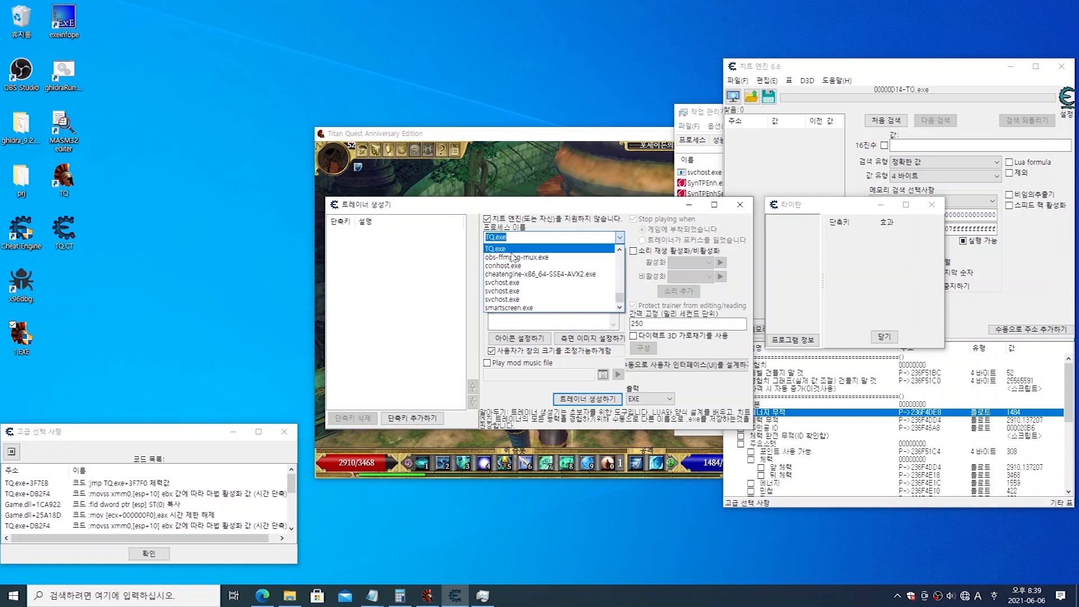
{"action": "scroll", "coordinate": [496, 265], "scroll_direction": "up", "scroll_amount": 1}
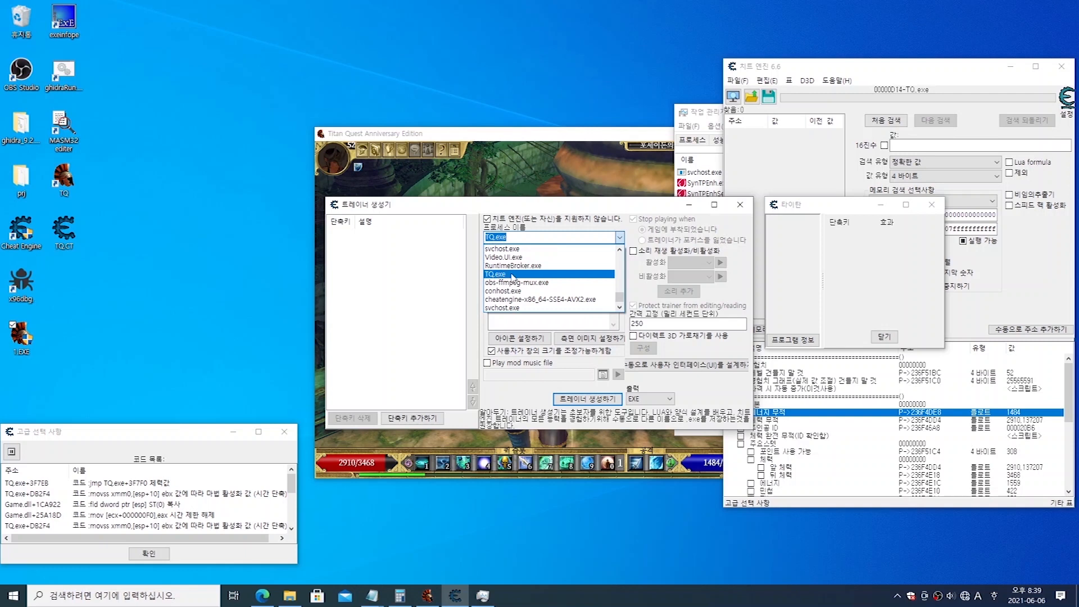
{"action": "left_click", "coordinate": [512, 275]}
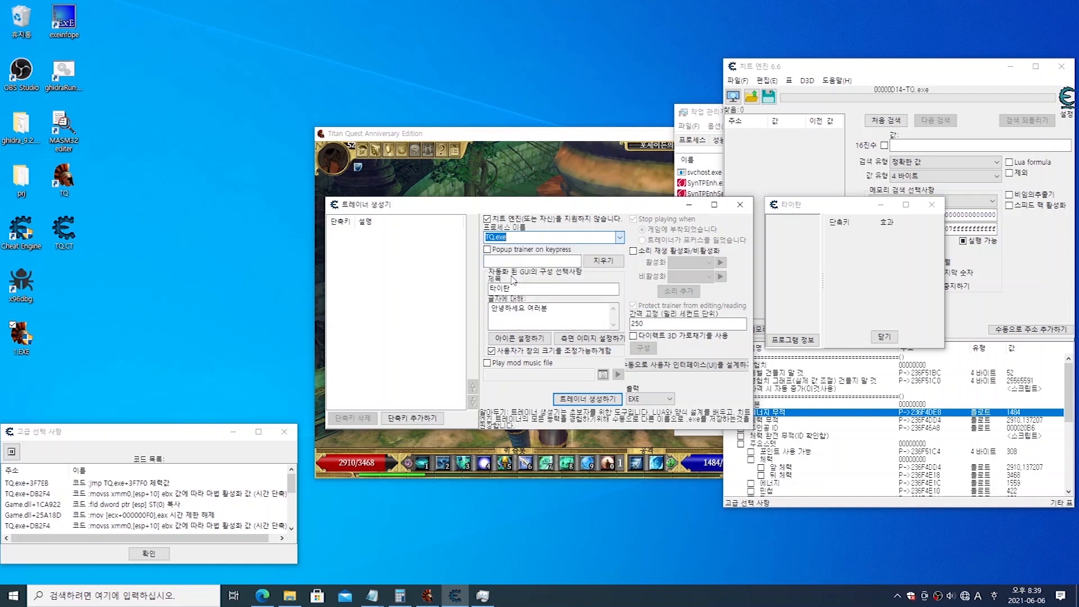
{"action": "left_click", "coordinate": [543, 238]}
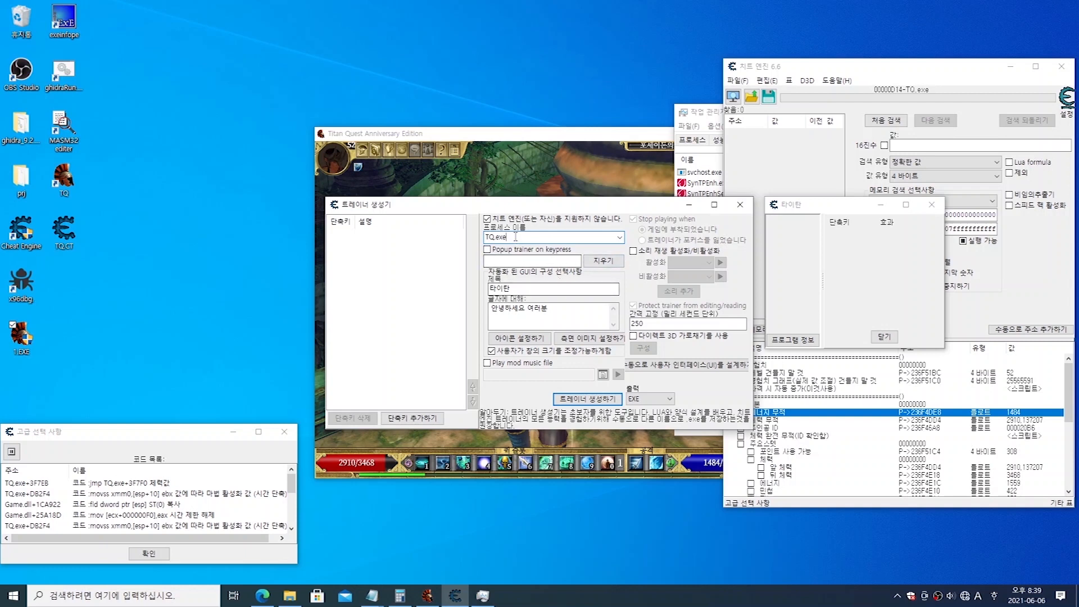
{"action": "left_click", "coordinate": [514, 291]}
{"action": "left_click", "coordinate": [538, 310]}
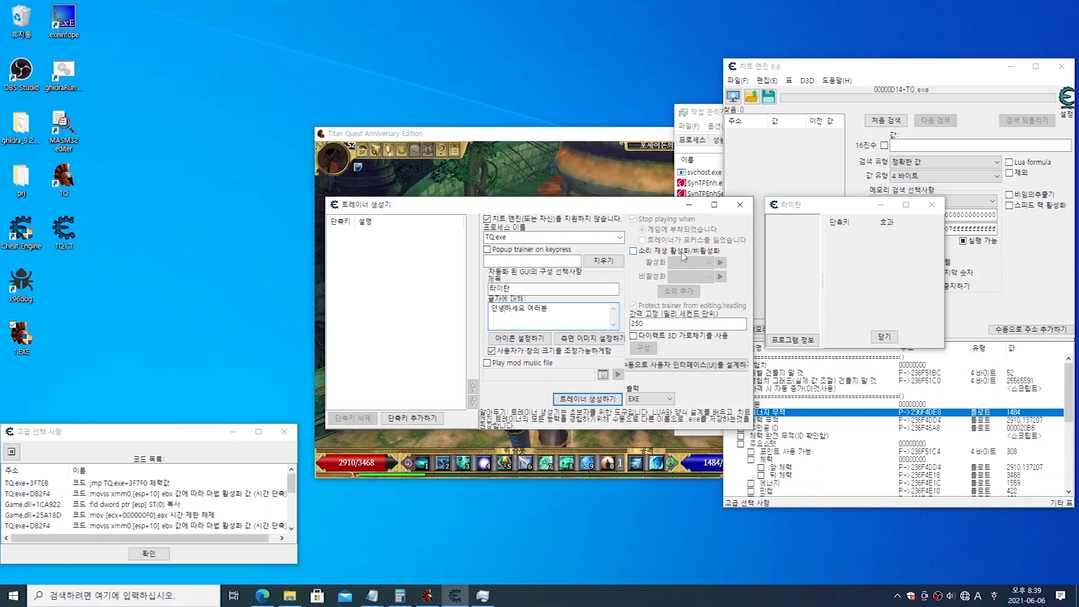
Step: Try enabling the trainer's activation and deactivation sounds, check the activation sound choices, and switch the option off again
{"action": "left_click", "coordinate": [660, 256]}
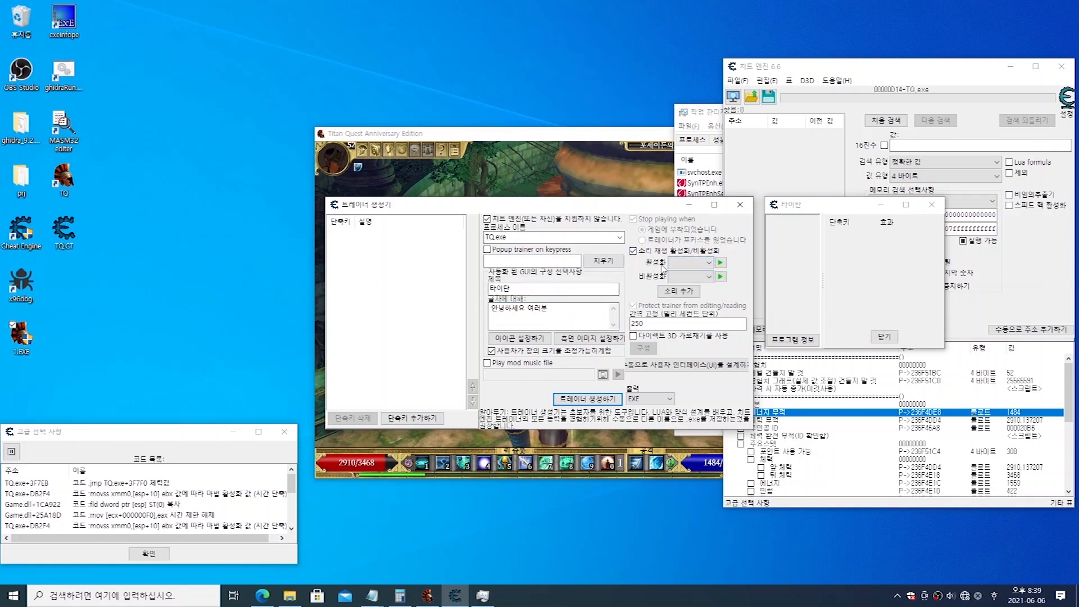
{"action": "left_click", "coordinate": [701, 264]}
{"action": "left_click", "coordinate": [687, 269]}
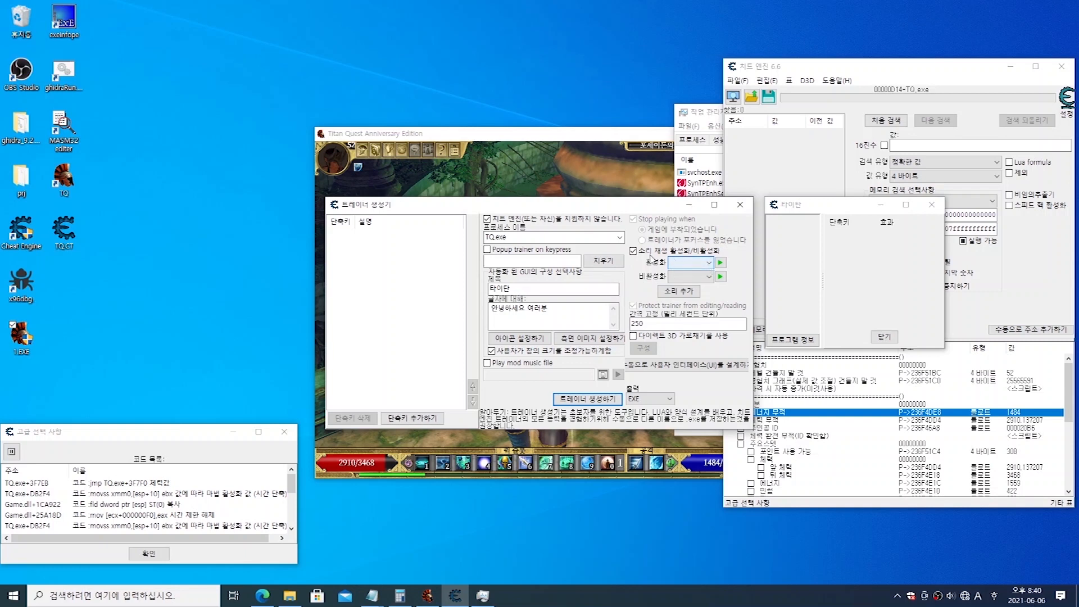
{"action": "left_click", "coordinate": [650, 254]}
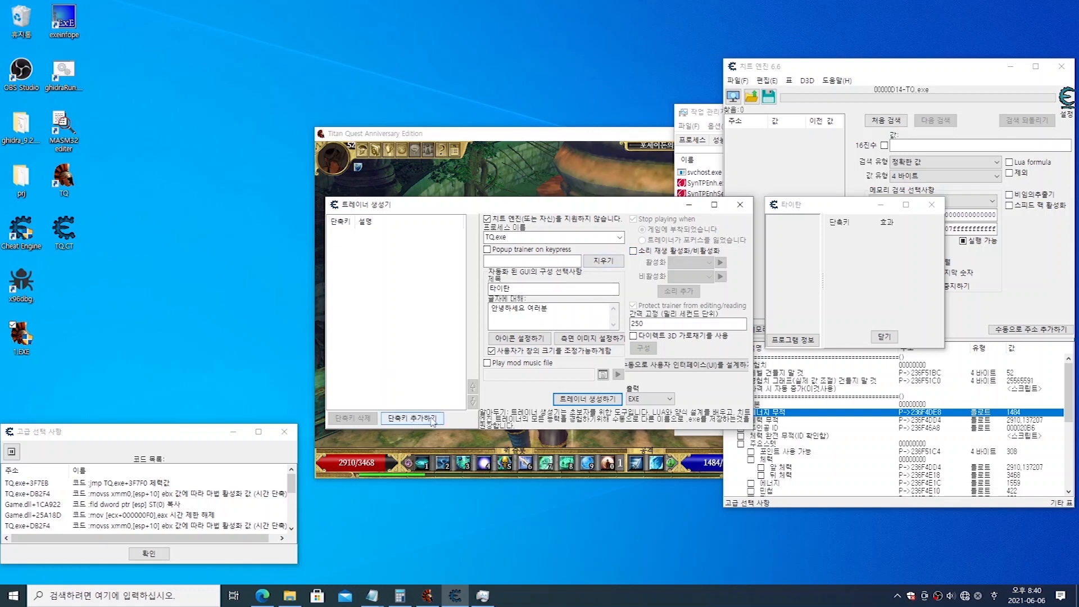
Step: Look over the experience and basic-stat entries in the cheat table, closing the Task Manager window that gets in the way
{"action": "left_click", "coordinate": [892, 413]}
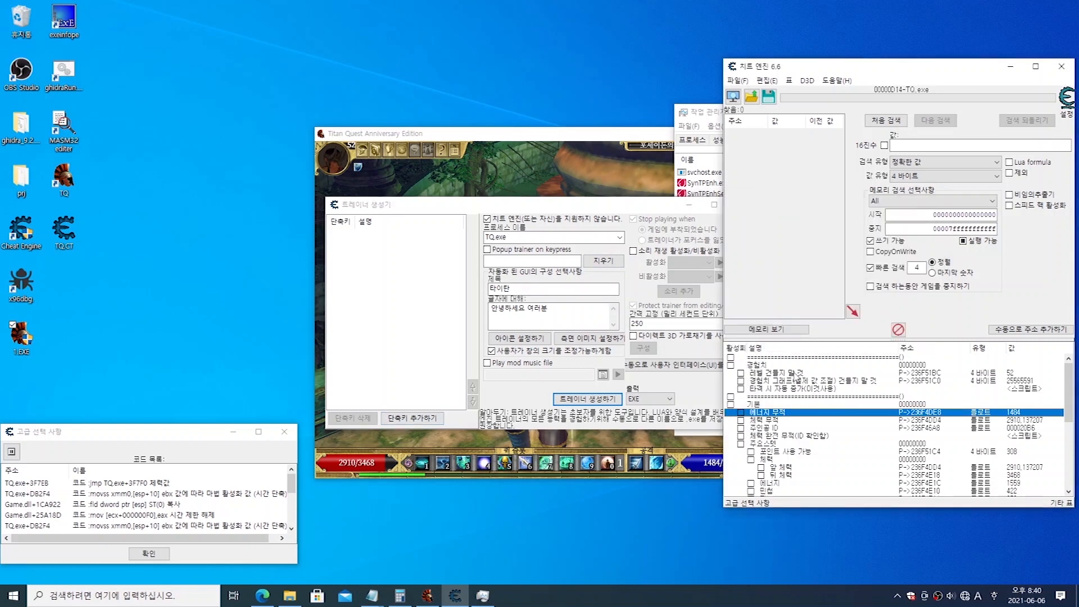
{"action": "left_click", "coordinate": [787, 367]}
{"action": "left_click", "coordinate": [793, 375]}
{"action": "left_click", "coordinate": [799, 389]}
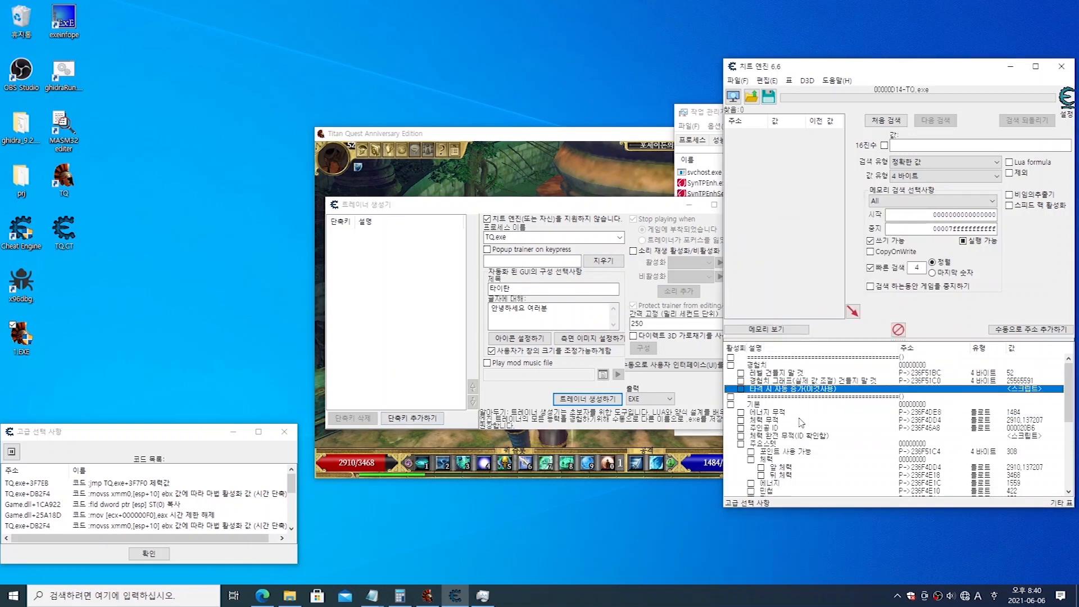
{"action": "left_click", "coordinate": [798, 430]}
{"action": "left_click", "coordinate": [714, 118]}
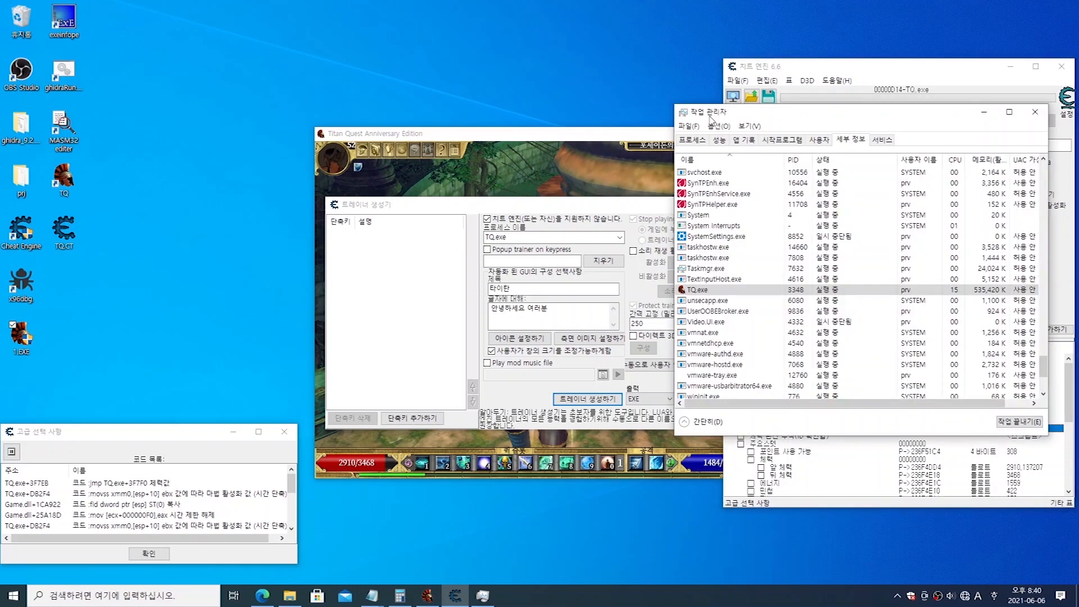
{"action": "left_click", "coordinate": [1036, 116]}
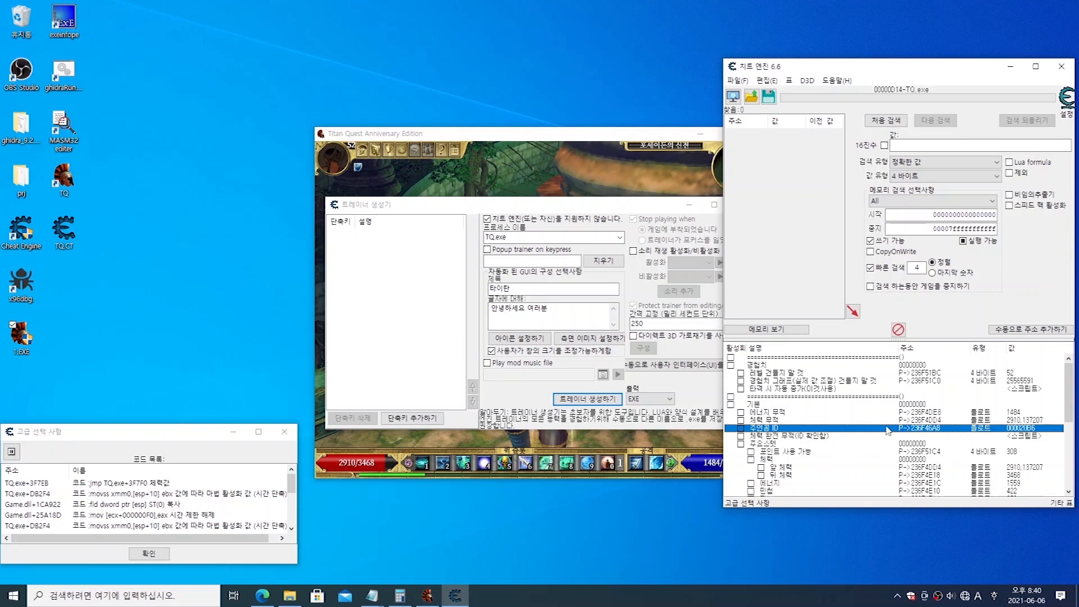
{"action": "left_click", "coordinate": [803, 367]}
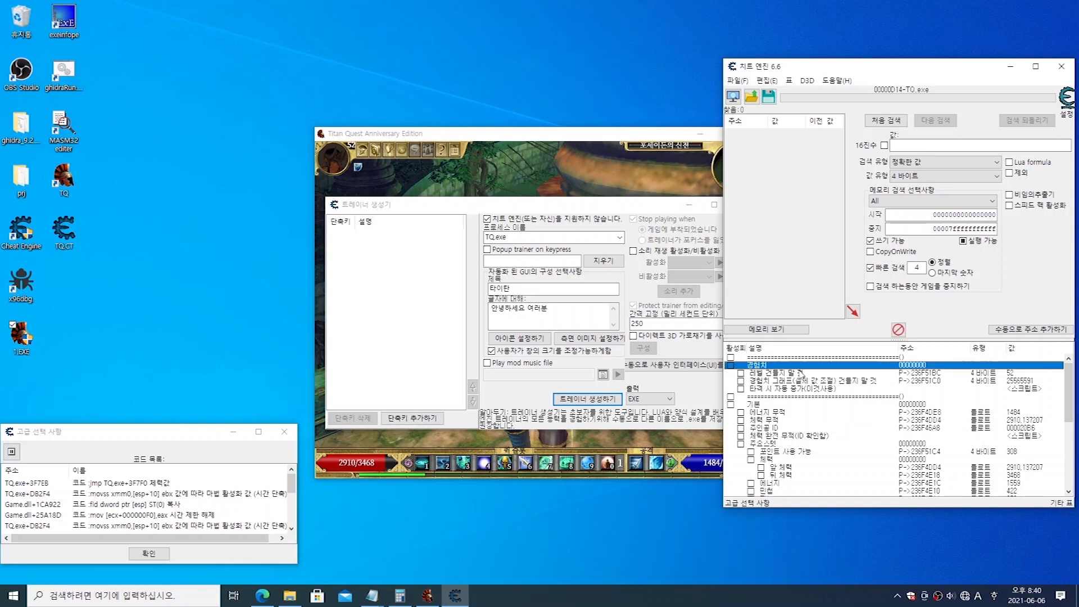
Step: Start adding a hotkey to the trainer and look through the full list of cheat entries
{"action": "left_click", "coordinate": [380, 347]}
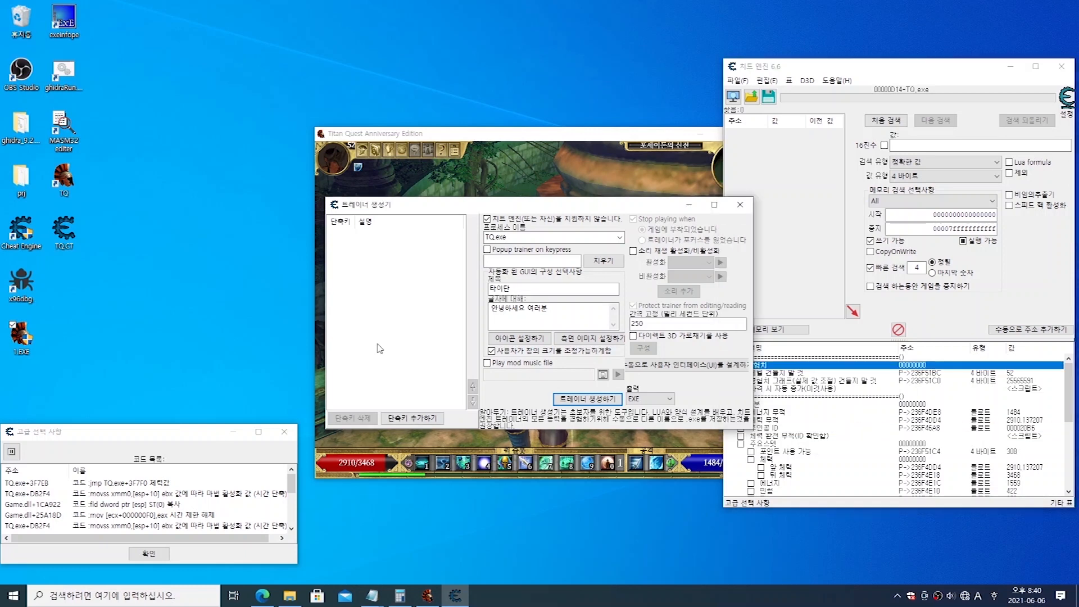
{"action": "left_click", "coordinate": [409, 421]}
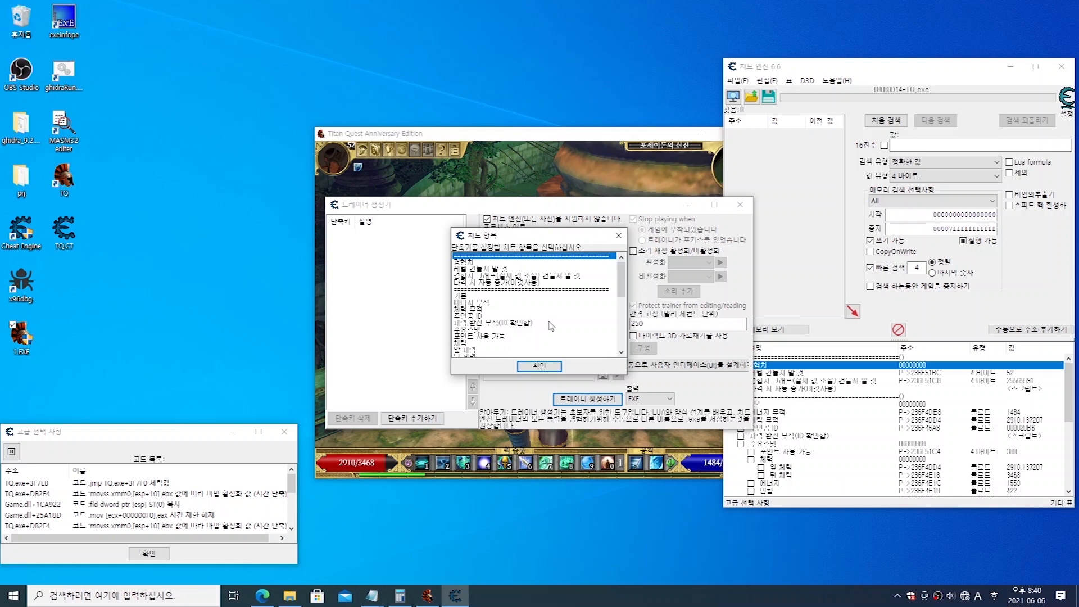
{"action": "left_click", "coordinate": [477, 303]}
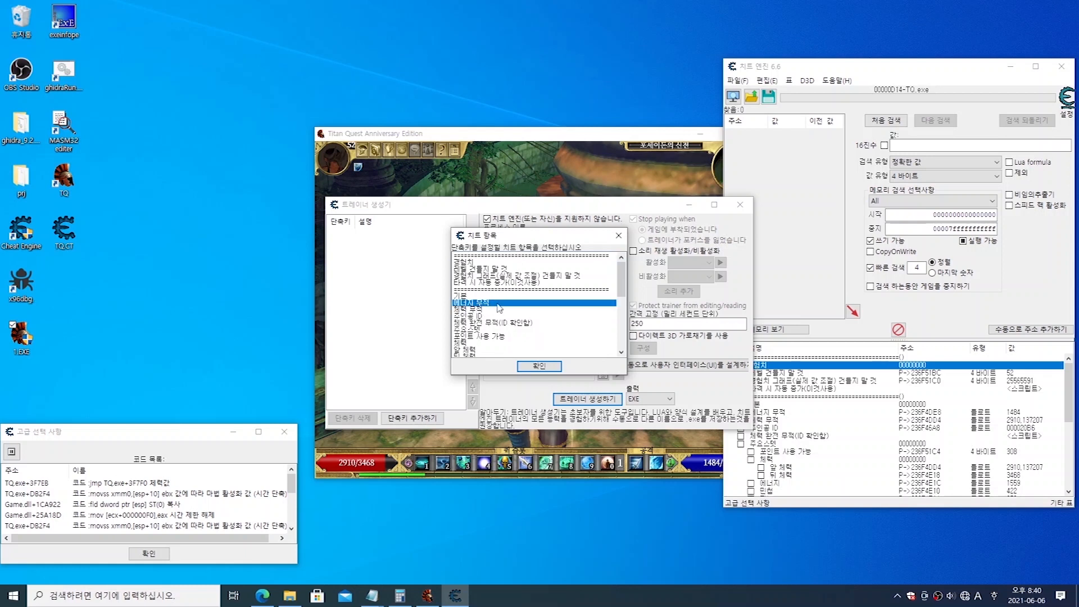
{"action": "left_click", "coordinate": [477, 310]}
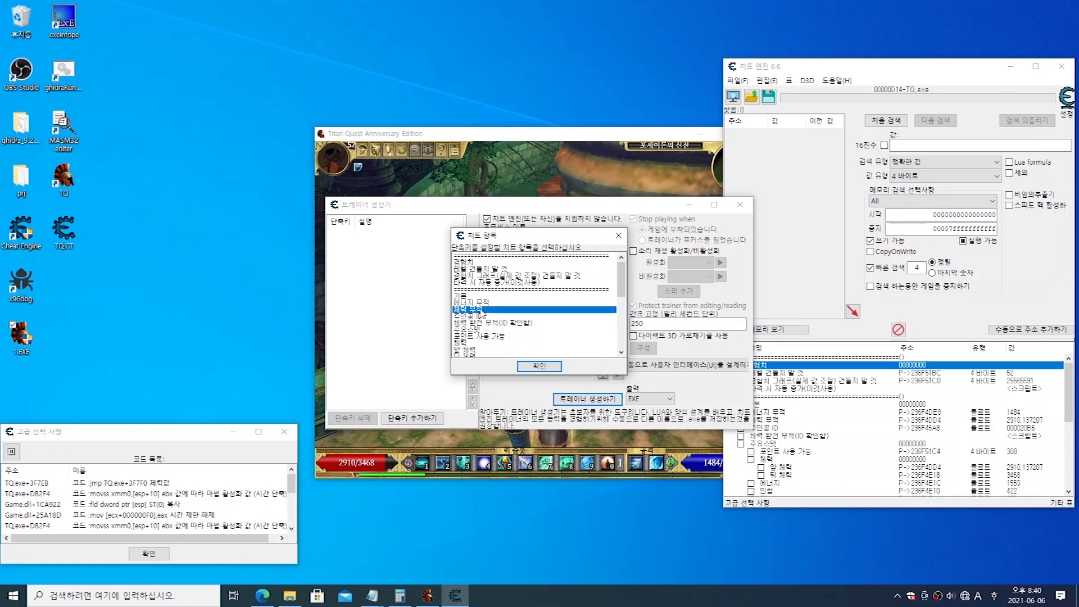
{"action": "left_click_drag", "start_coordinate": [621, 291], "coordinate": [630, 348]}
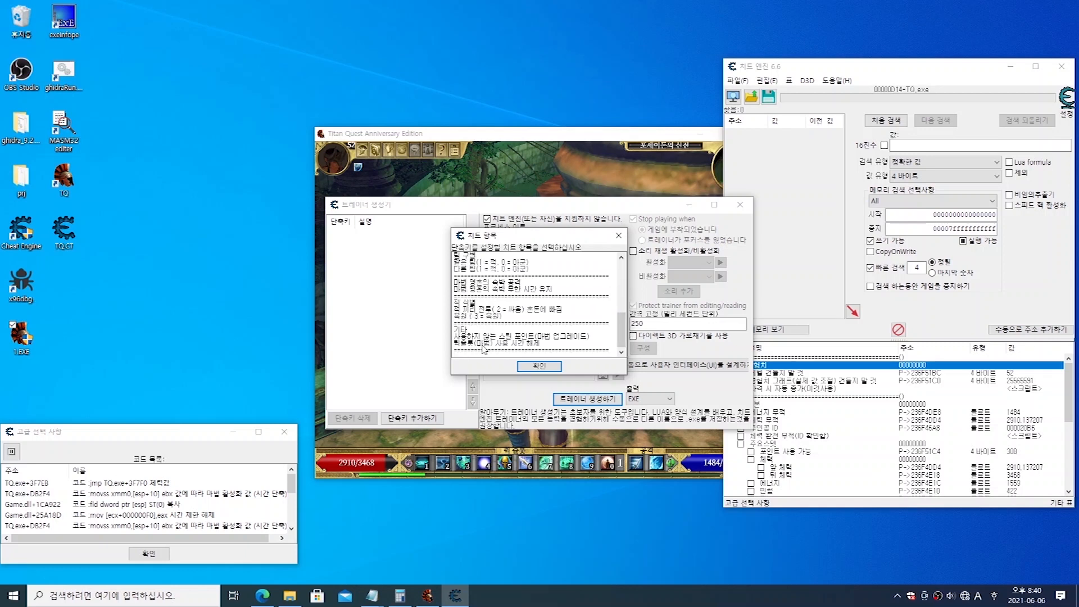
{"action": "left_click", "coordinate": [548, 344]}
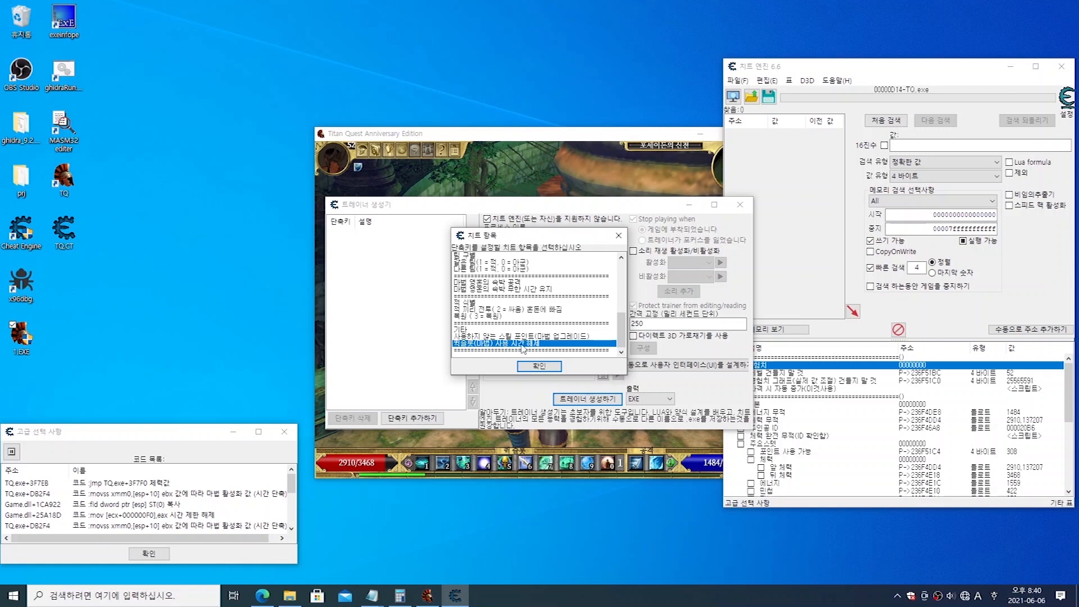
{"action": "left_click_drag", "start_coordinate": [620, 336], "coordinate": [622, 269]}
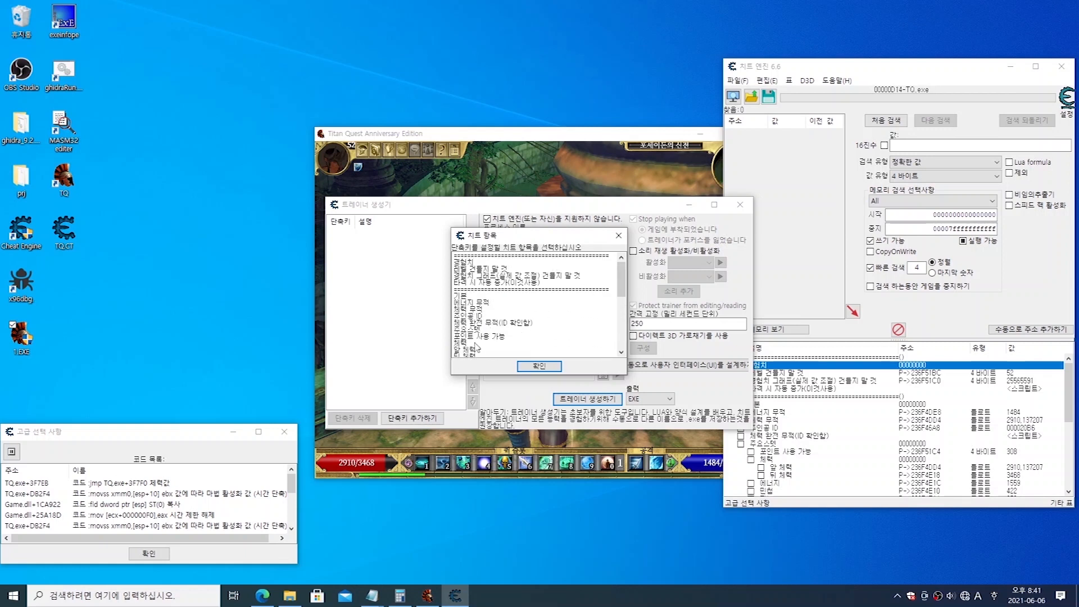
{"action": "scroll", "coordinate": [483, 321], "scroll_direction": "down", "scroll_amount": 3}
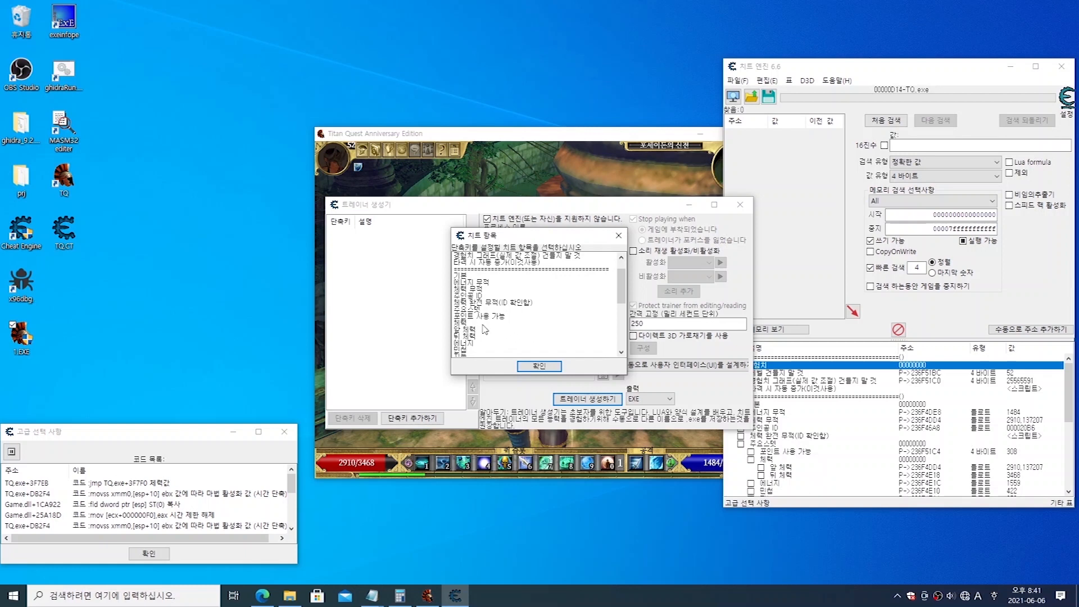
{"action": "scroll", "coordinate": [484, 330], "scroll_direction": "down", "scroll_amount": 2}
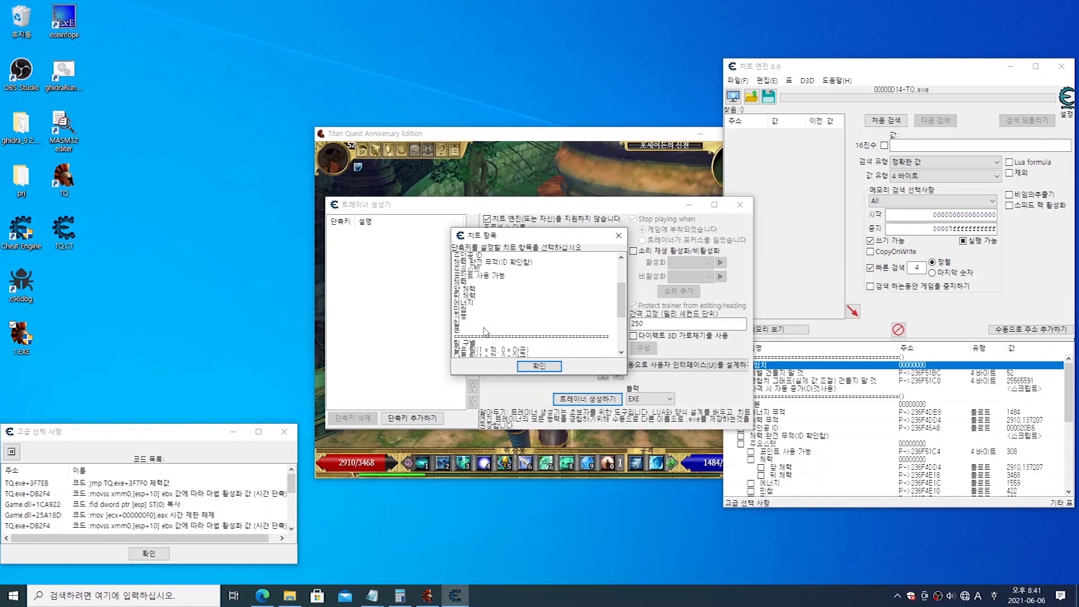
{"action": "scroll", "coordinate": [484, 326], "scroll_direction": "up", "scroll_amount": 3}
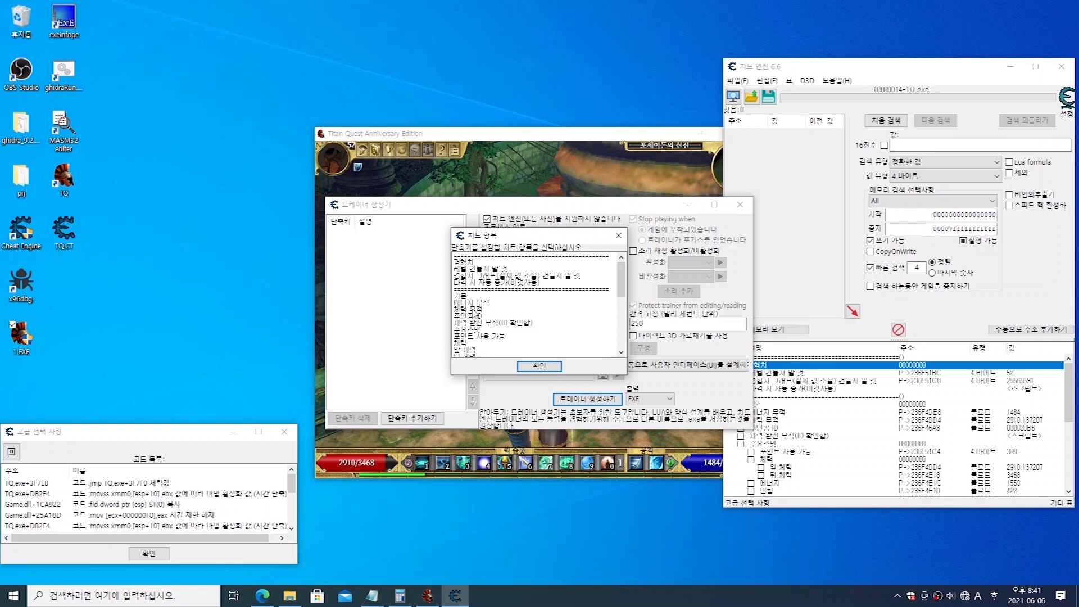
Step: Choose 에너지 무적 among the basic cheat entries as the target of the new hotkey
{"action": "left_click", "coordinate": [486, 304]}
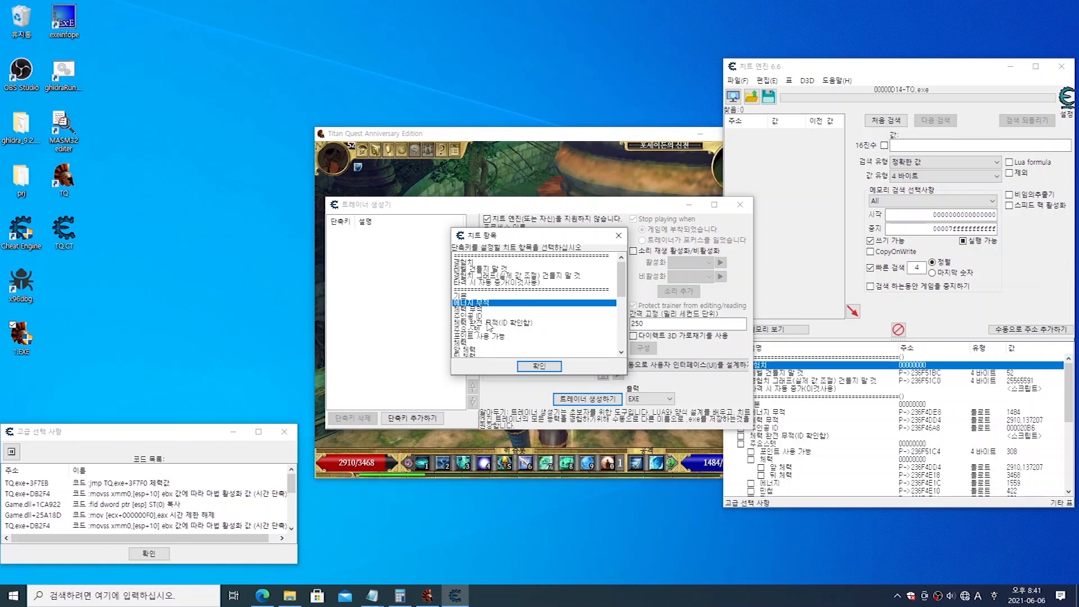
{"action": "left_click", "coordinate": [468, 309]}
{"action": "left_click", "coordinate": [466, 316]}
{"action": "left_click", "coordinate": [462, 322]}
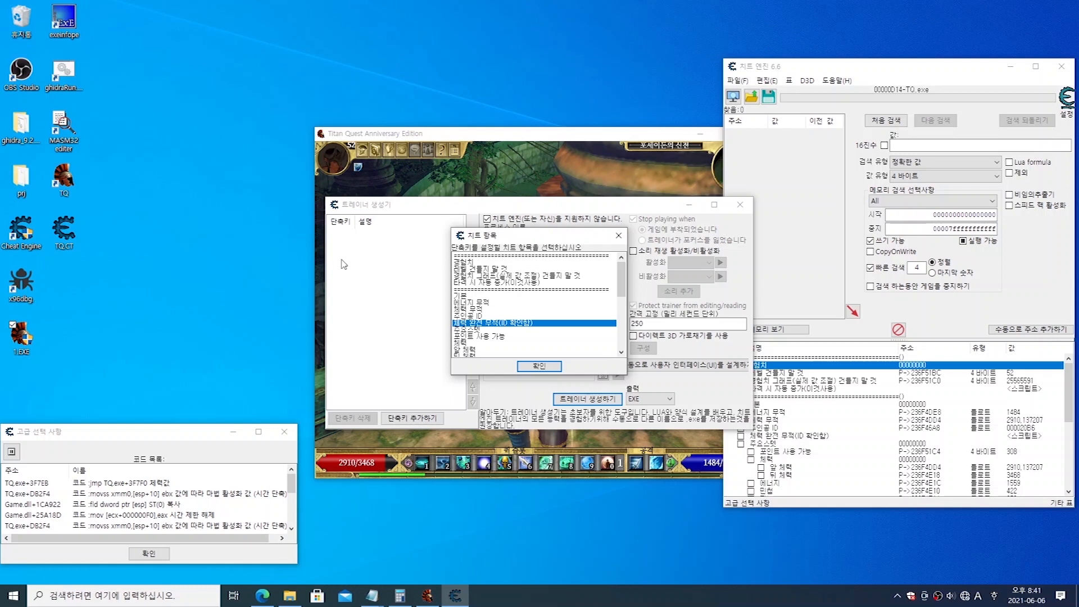
{"action": "left_click", "coordinate": [469, 304]}
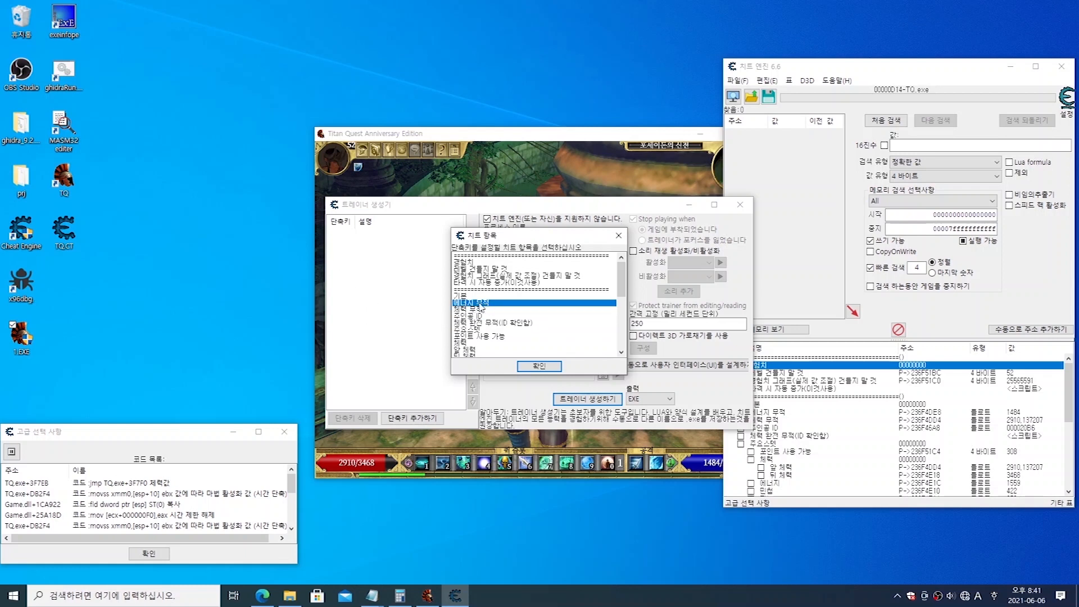
{"action": "left_click", "coordinate": [465, 344]}
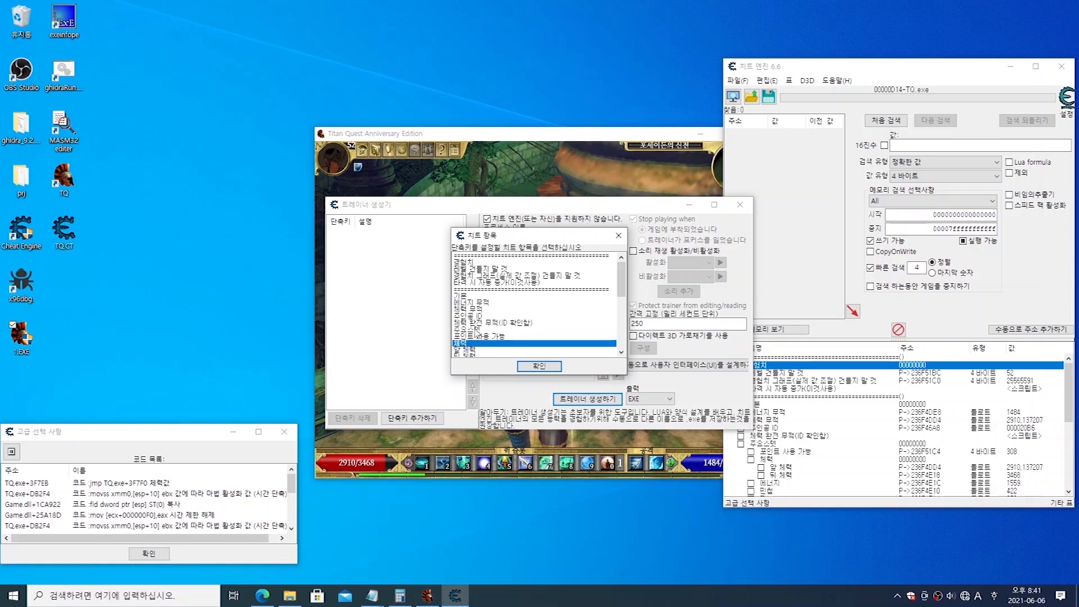
{"action": "left_click", "coordinate": [471, 318]}
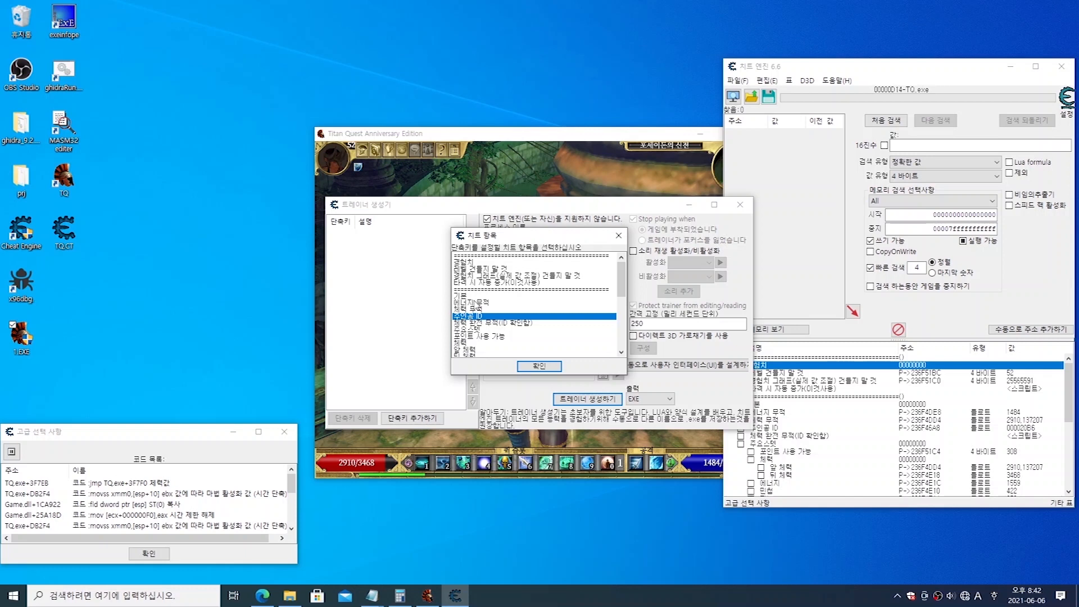
{"action": "left_click", "coordinate": [466, 302]}
{"action": "left_click", "coordinate": [469, 309]}
{"action": "left_click", "coordinate": [470, 316]}
{"action": "left_click", "coordinate": [472, 303]}
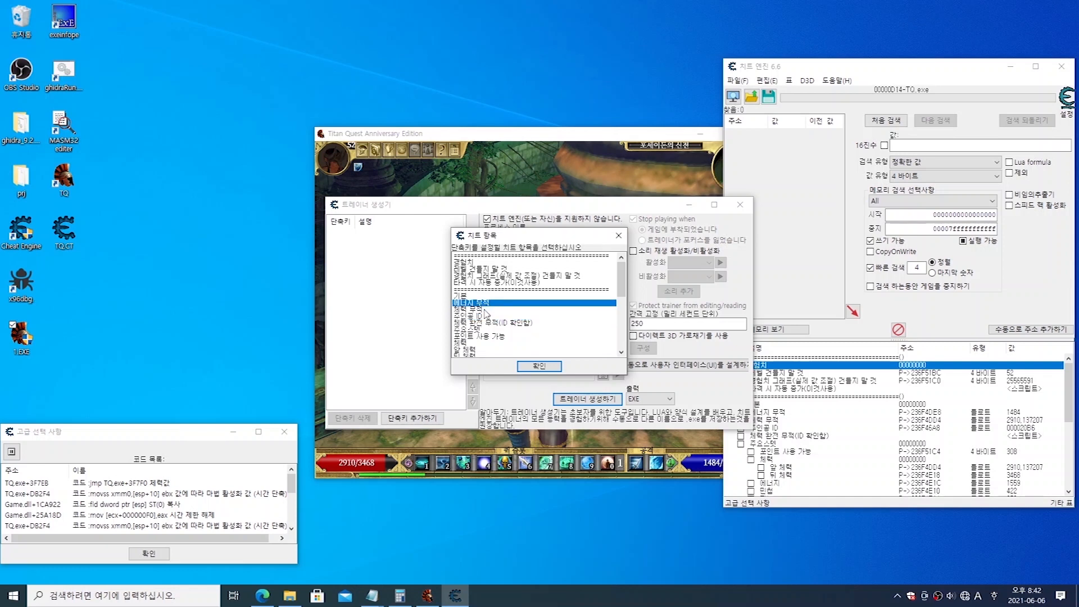
{"action": "left_click", "coordinate": [485, 310]}
{"action": "left_click", "coordinate": [491, 304]}
{"action": "left_click", "coordinate": [528, 368]}
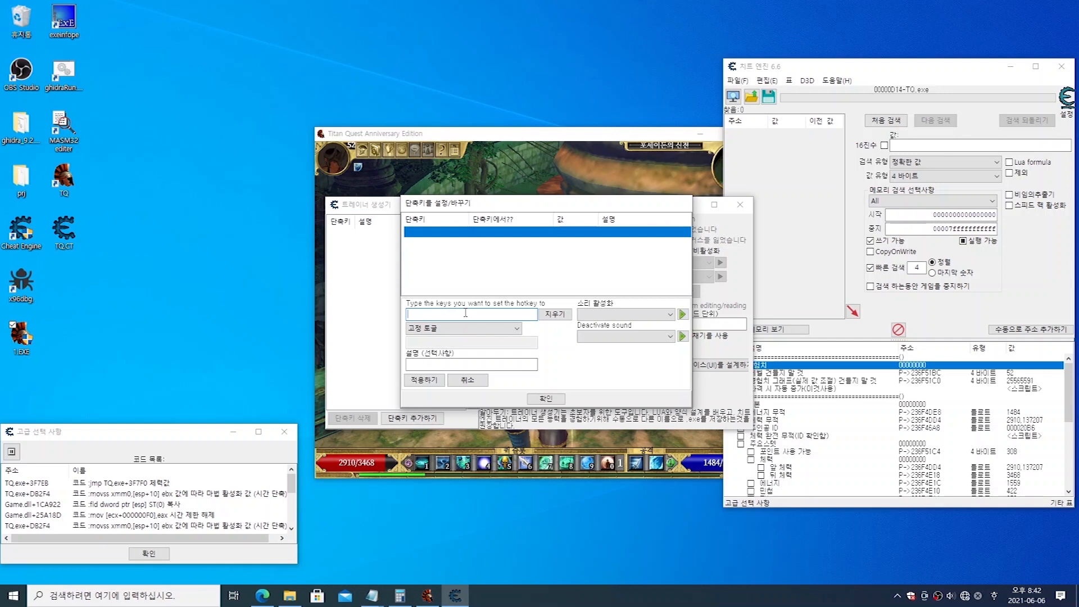
Step: Assign Ctrl+1 as the hotkey and set its action to 토글을 고정하고 증가를 허용하기
{"action": "key", "text": "ctrl"}
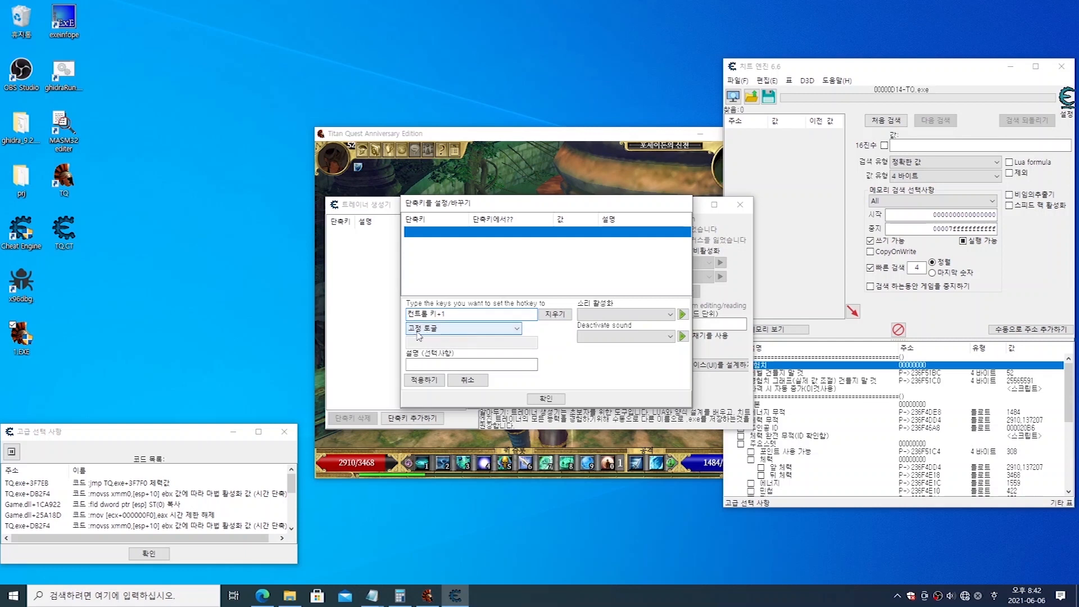
{"action": "left_click", "coordinate": [450, 328]}
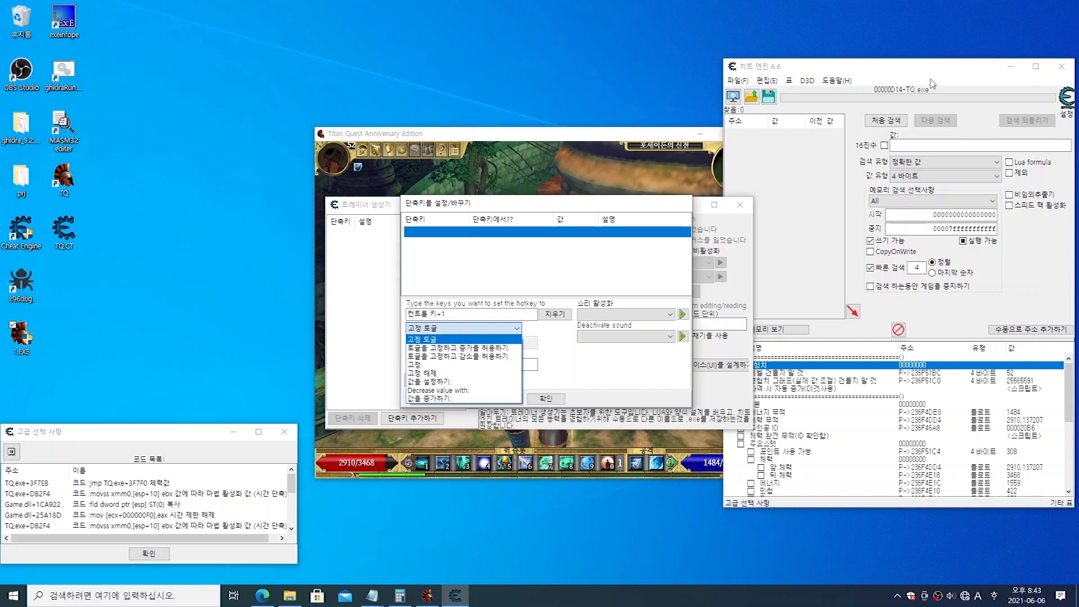
{"action": "left_click", "coordinate": [460, 340]}
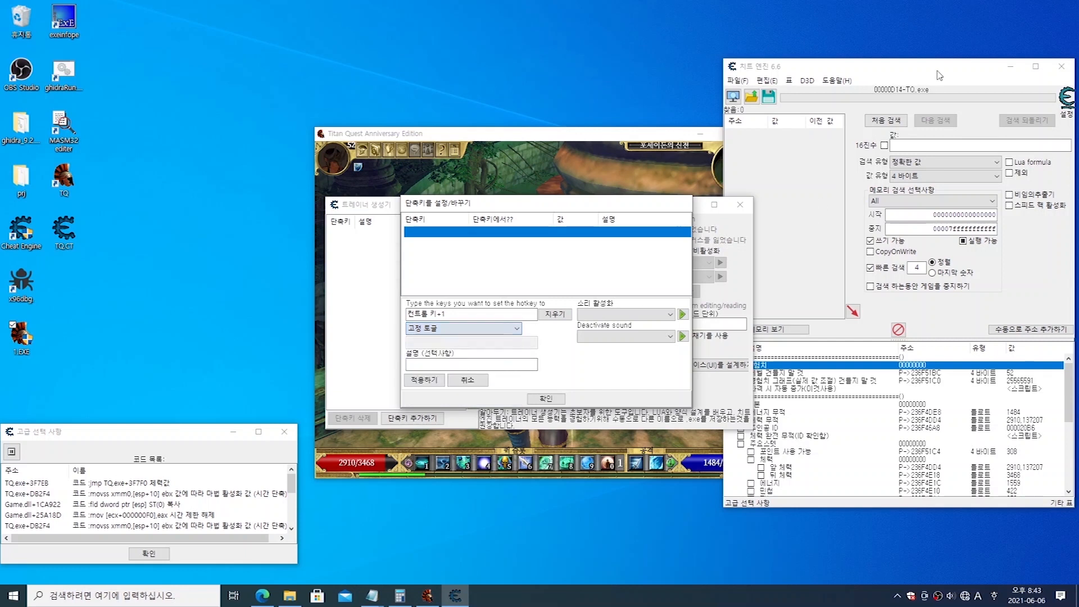
{"action": "left_click", "coordinate": [762, 479]}
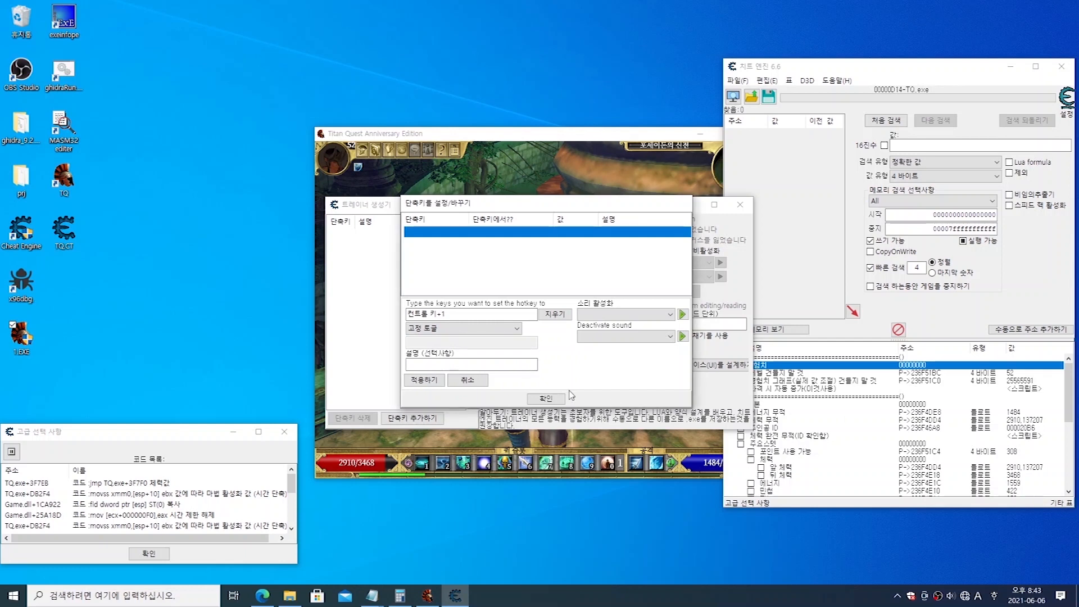
{"action": "left_click", "coordinate": [453, 330]}
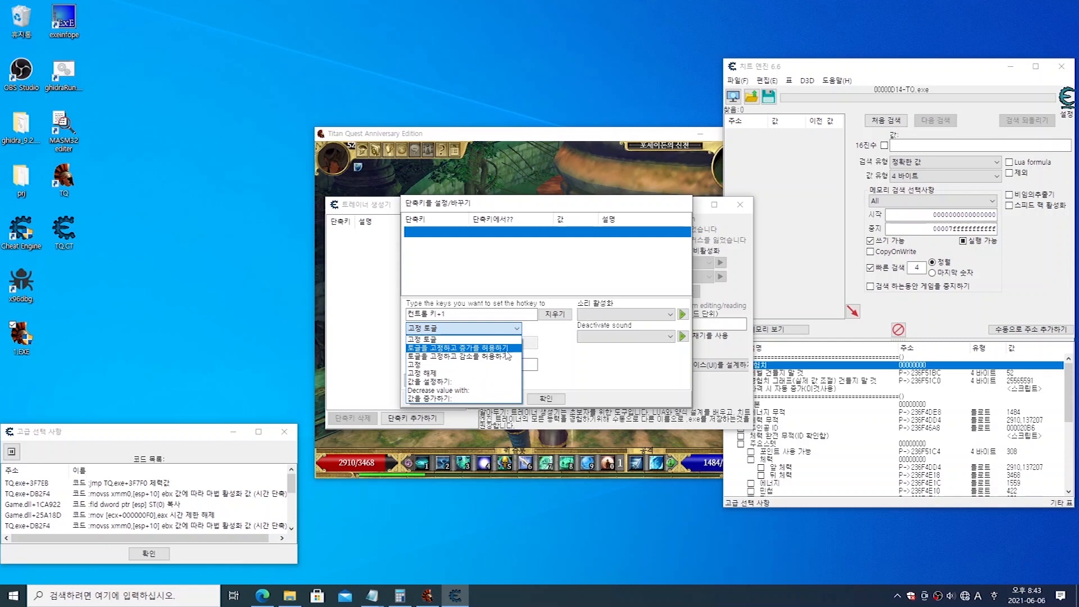
{"action": "left_click", "coordinate": [610, 356]}
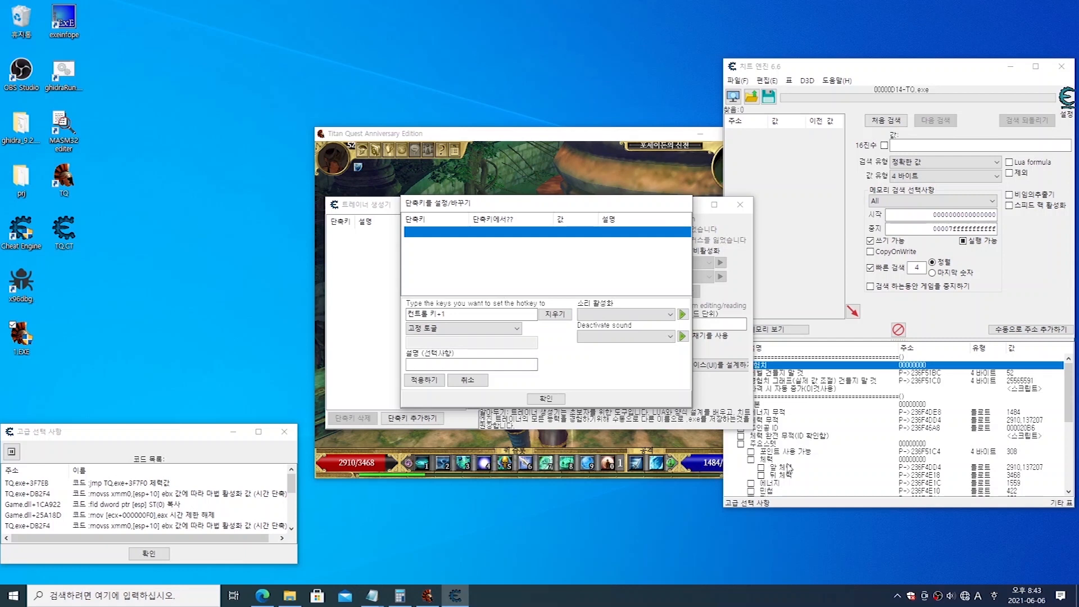
{"action": "left_click", "coordinate": [477, 328]}
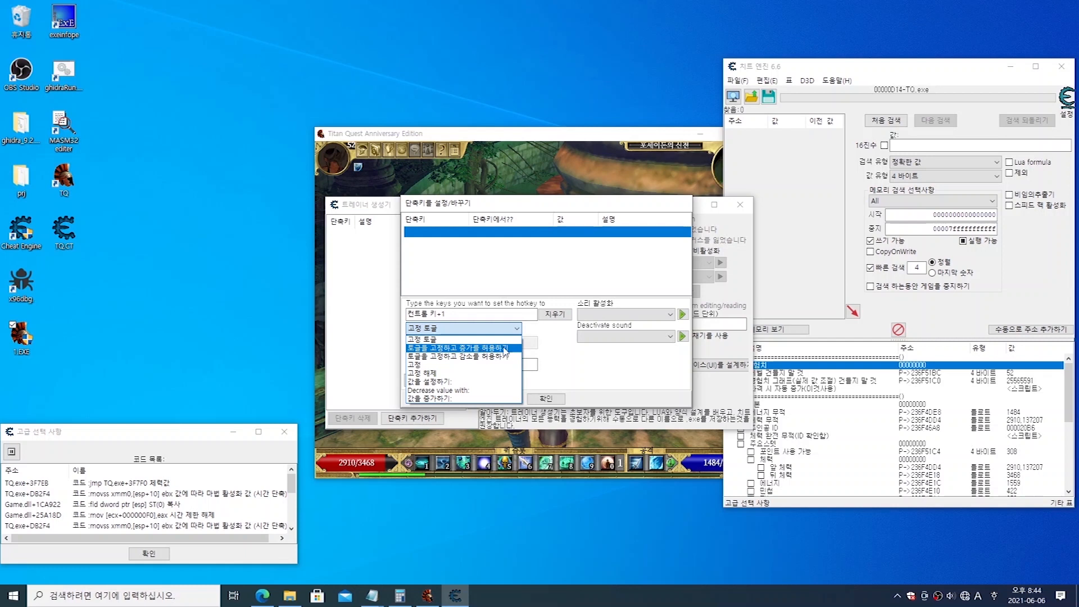
{"action": "left_click", "coordinate": [487, 348]}
Step: Describe the Ctrl+1 hotkey as 에너지 무적, leave its activation sound empty, and apply and confirm the hotkey
{"action": "left_click", "coordinate": [509, 361]}
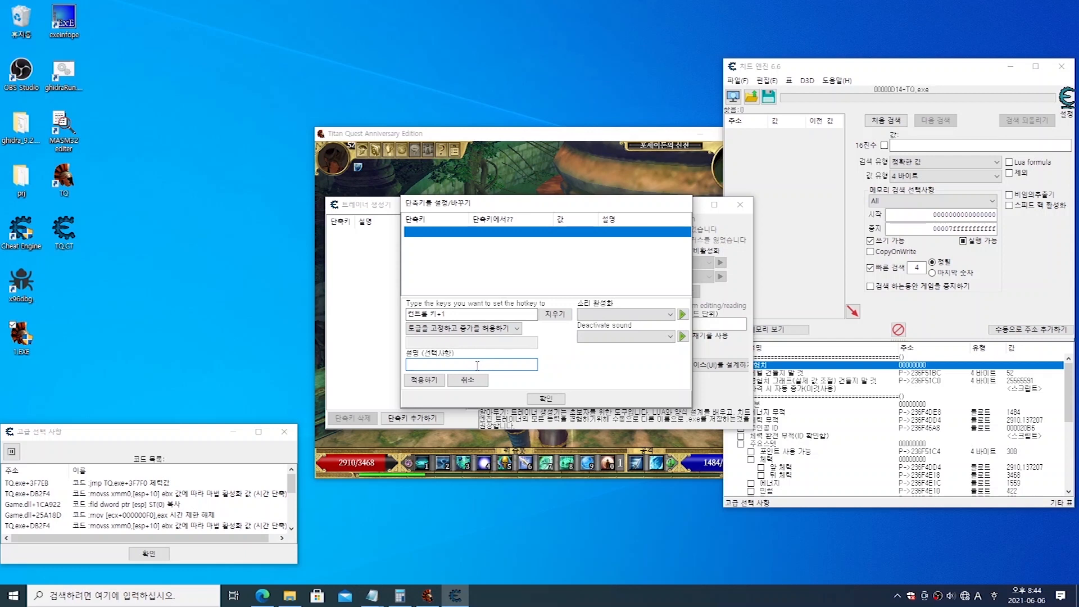
{"action": "type", "text": "에너지 무적"}
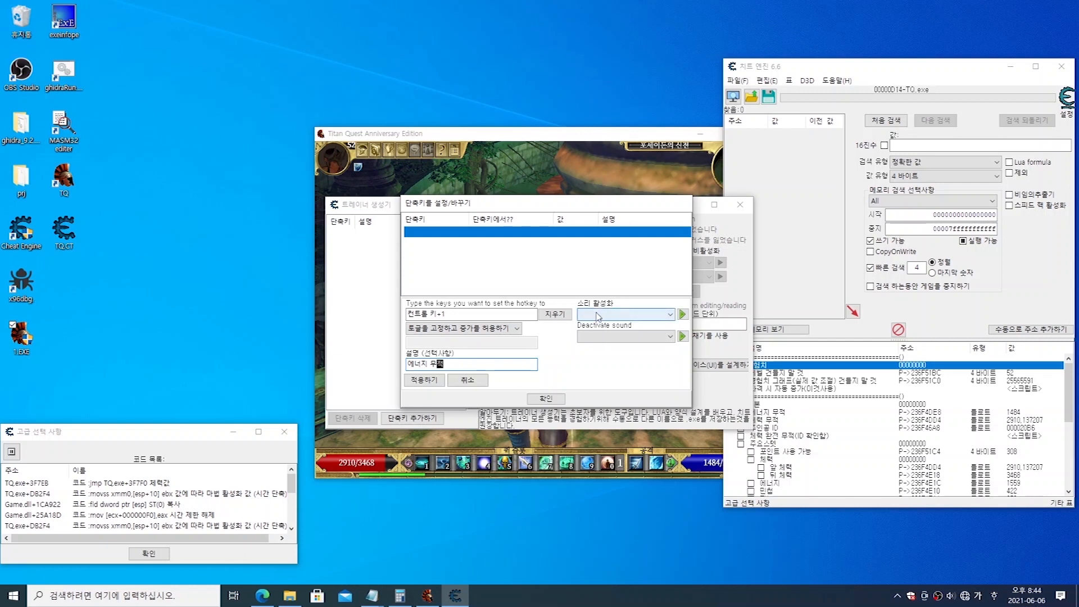
{"action": "left_click", "coordinate": [644, 319]}
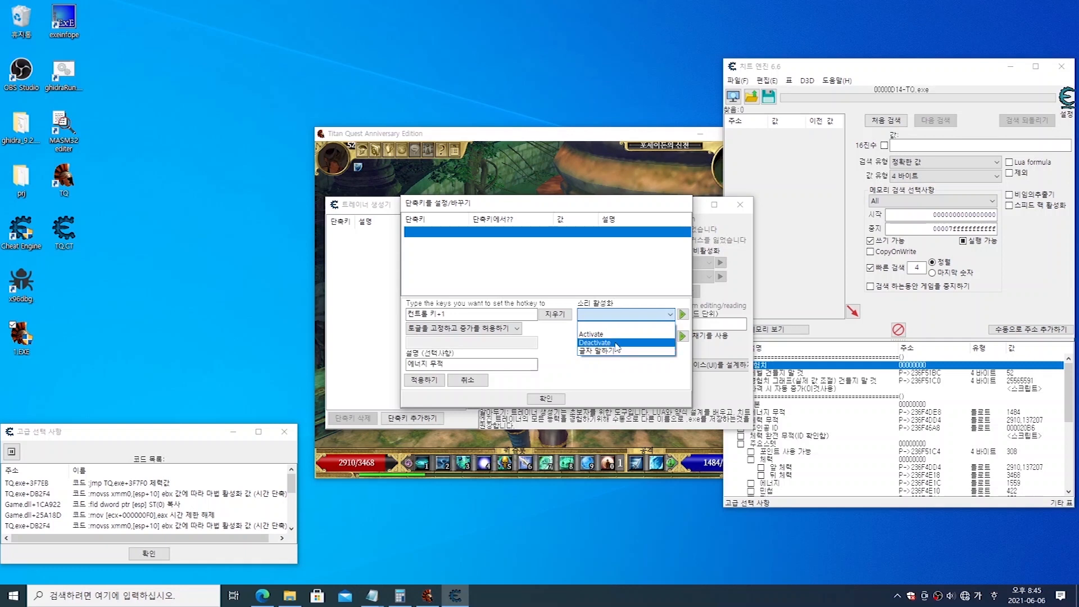
{"action": "left_click", "coordinate": [611, 314]}
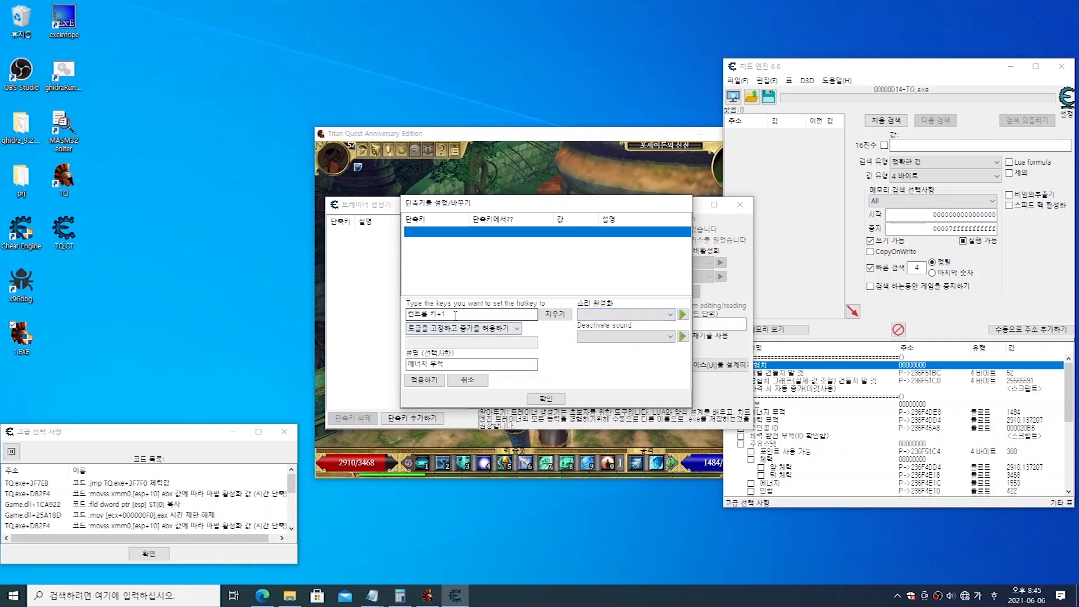
{"action": "left_click", "coordinate": [618, 317]}
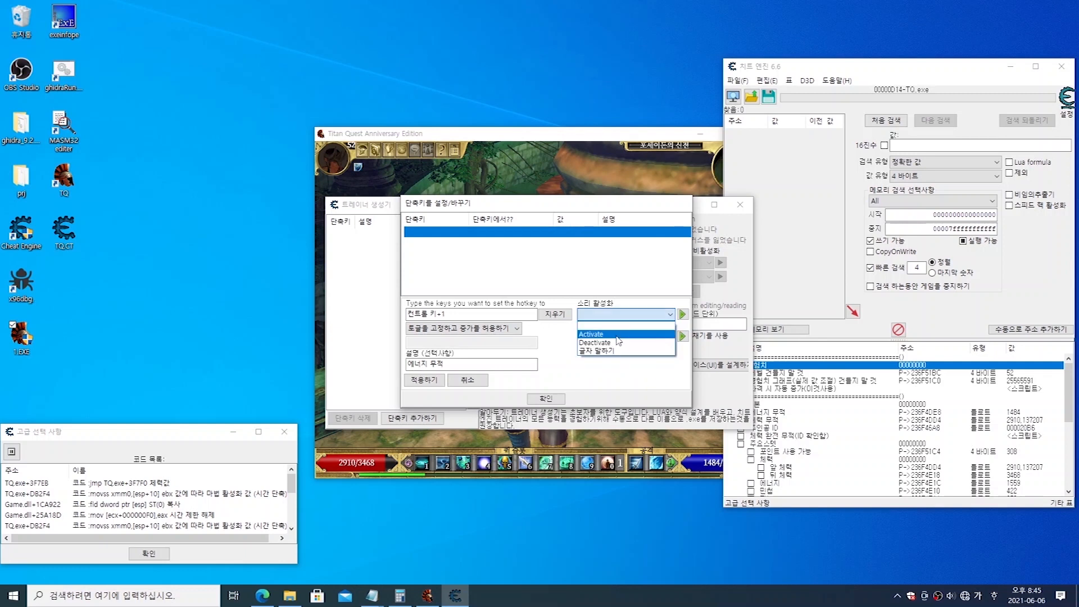
{"action": "left_click", "coordinate": [619, 341]}
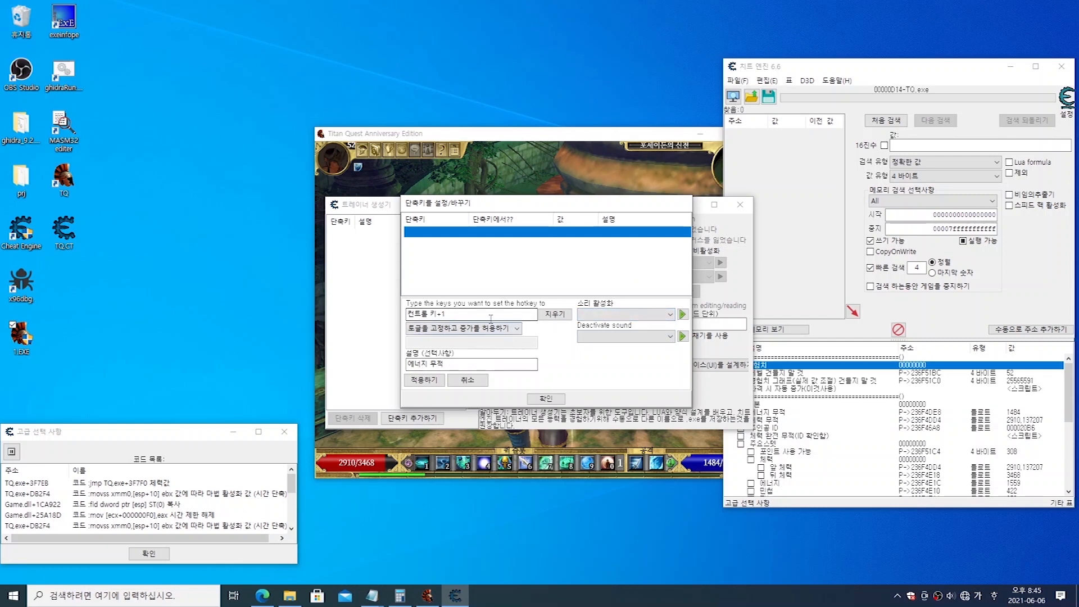
{"action": "left_click", "coordinate": [431, 382]}
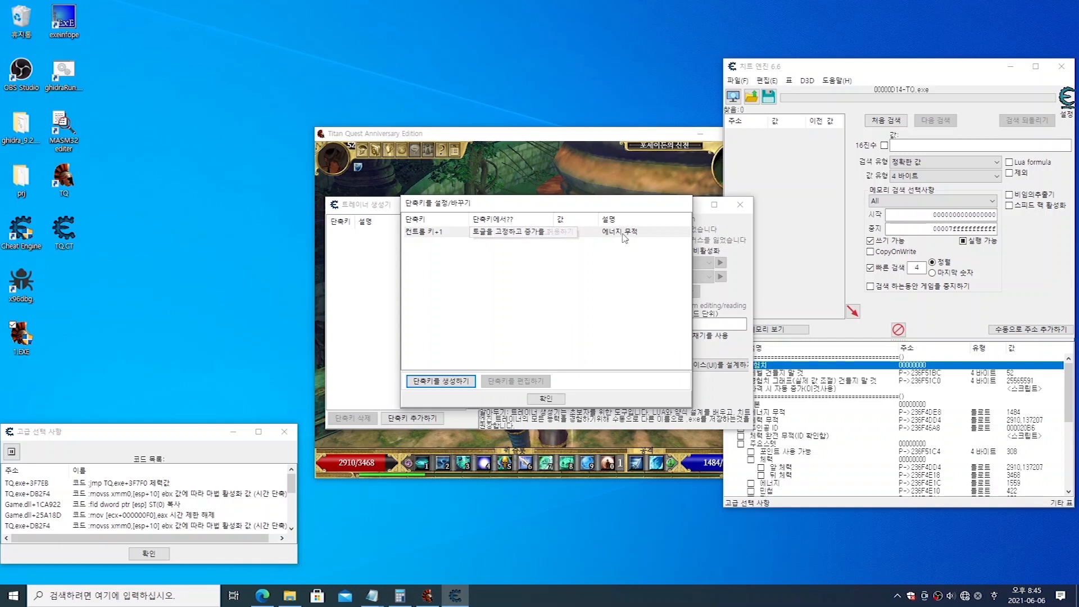
{"action": "left_click", "coordinate": [506, 232]}
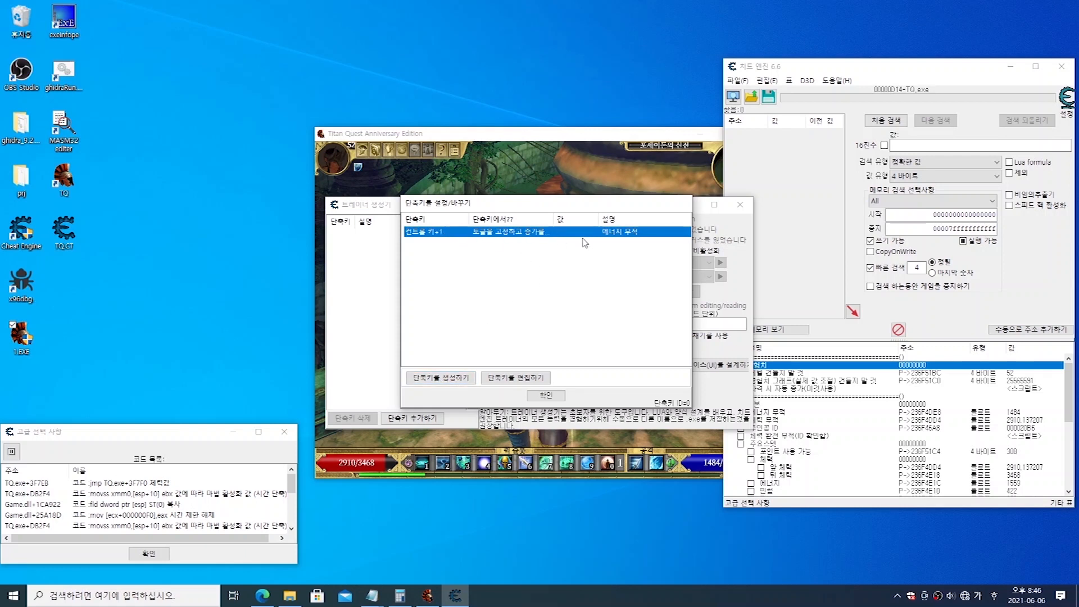
{"action": "left_click", "coordinate": [556, 397]}
Step: Widen the hotkey column in the trainer's list and arrange the windows so the 타이탄 trainer preview is uncovered
{"action": "left_click", "coordinate": [371, 235]}
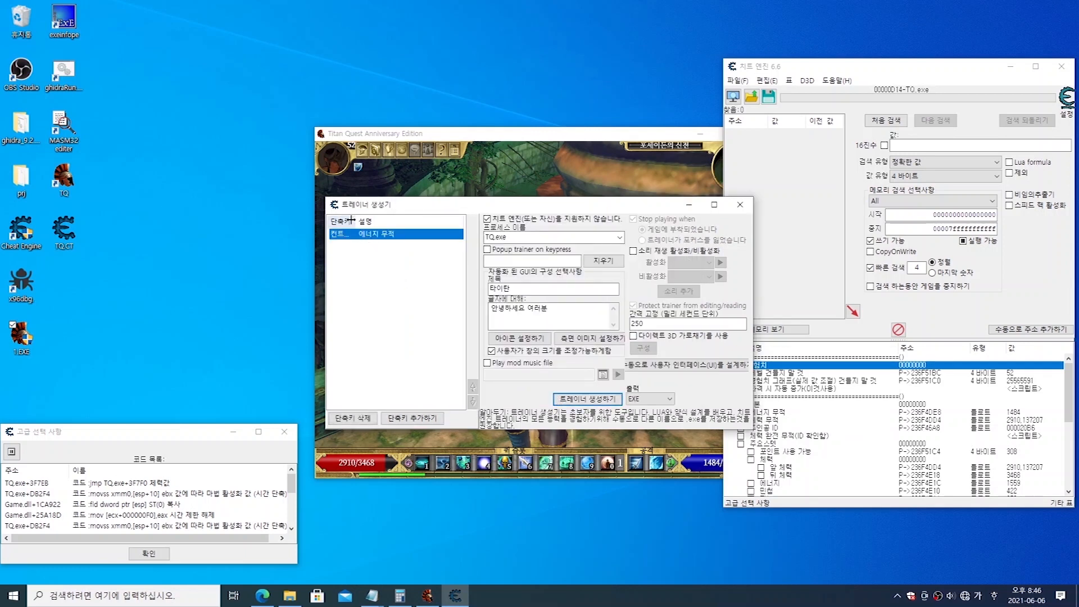
{"action": "left_click_drag", "start_coordinate": [350, 219], "coordinate": [384, 221]}
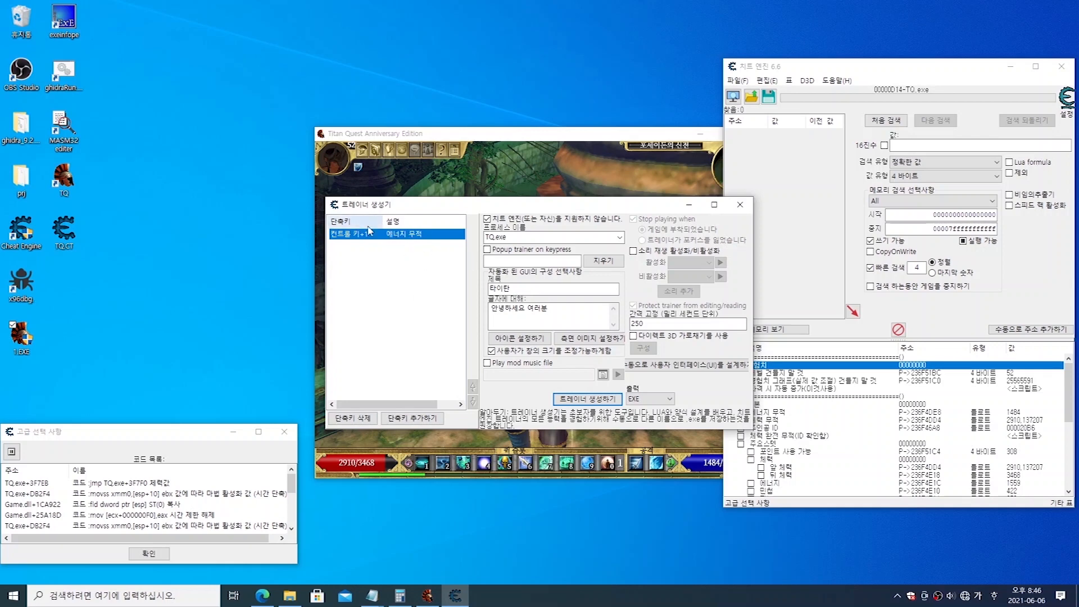
{"action": "left_click", "coordinate": [453, 597]}
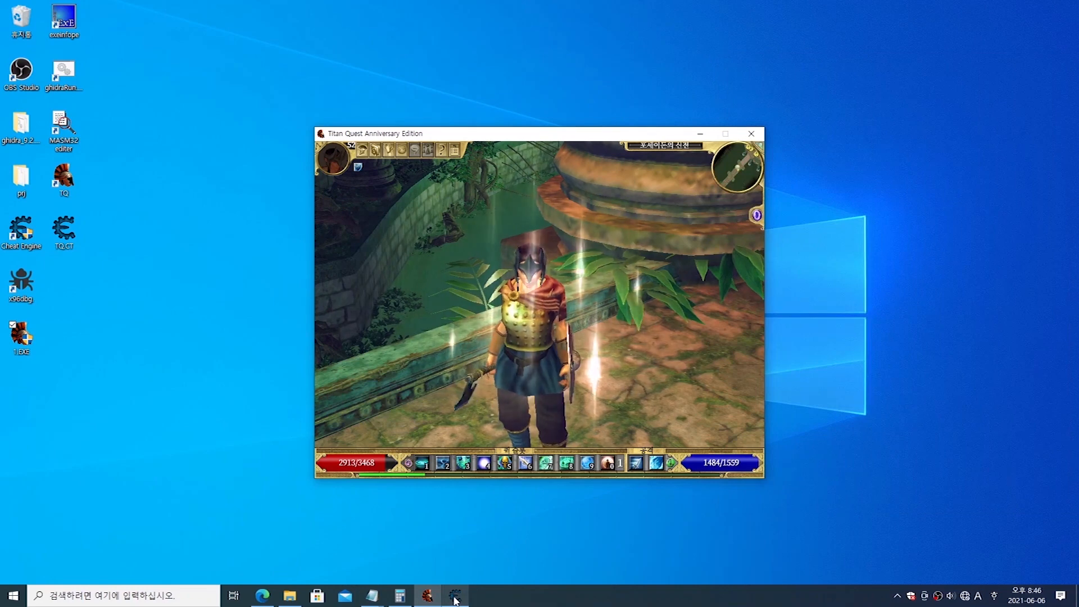
{"action": "left_click", "coordinate": [453, 597]}
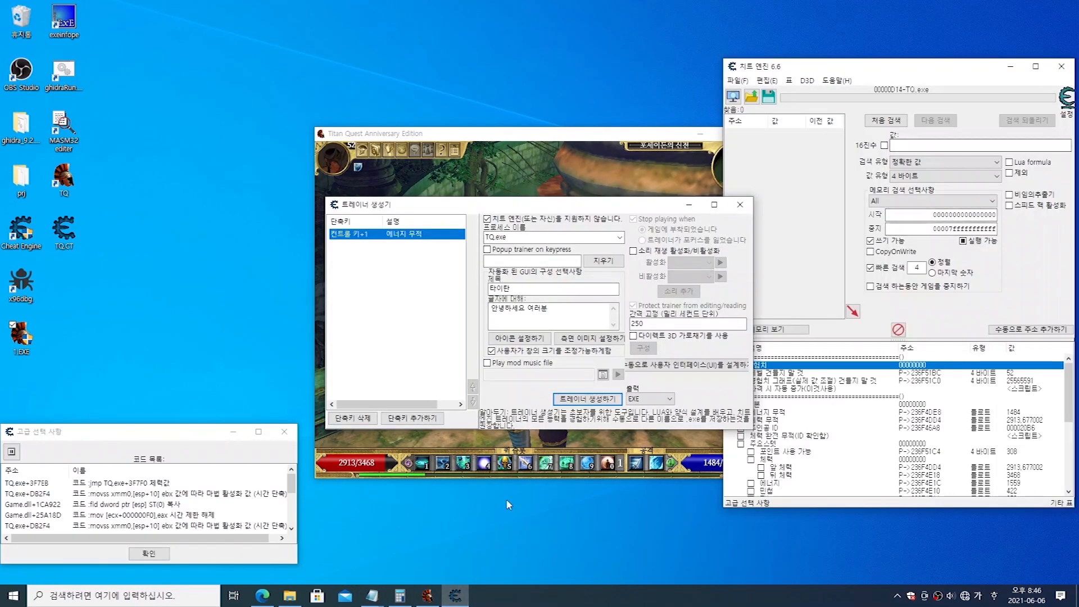
{"action": "left_click_drag", "start_coordinate": [826, 67], "coordinate": [965, 114]}
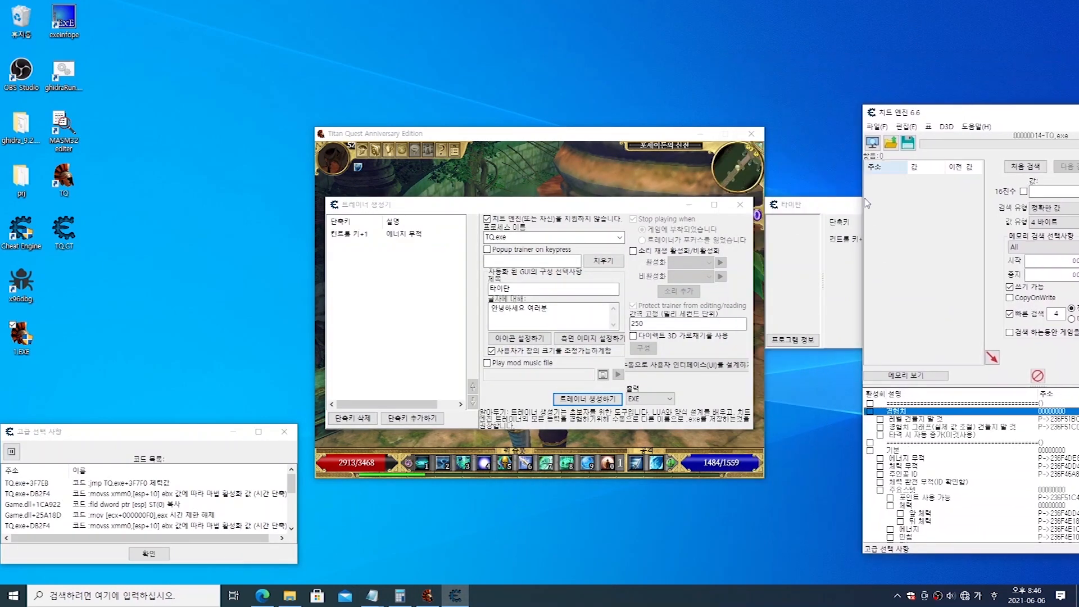
{"action": "left_click_drag", "start_coordinate": [818, 212], "coordinate": [822, 39]}
{"action": "left_click_drag", "start_coordinate": [1020, 113], "coordinate": [925, 107]}
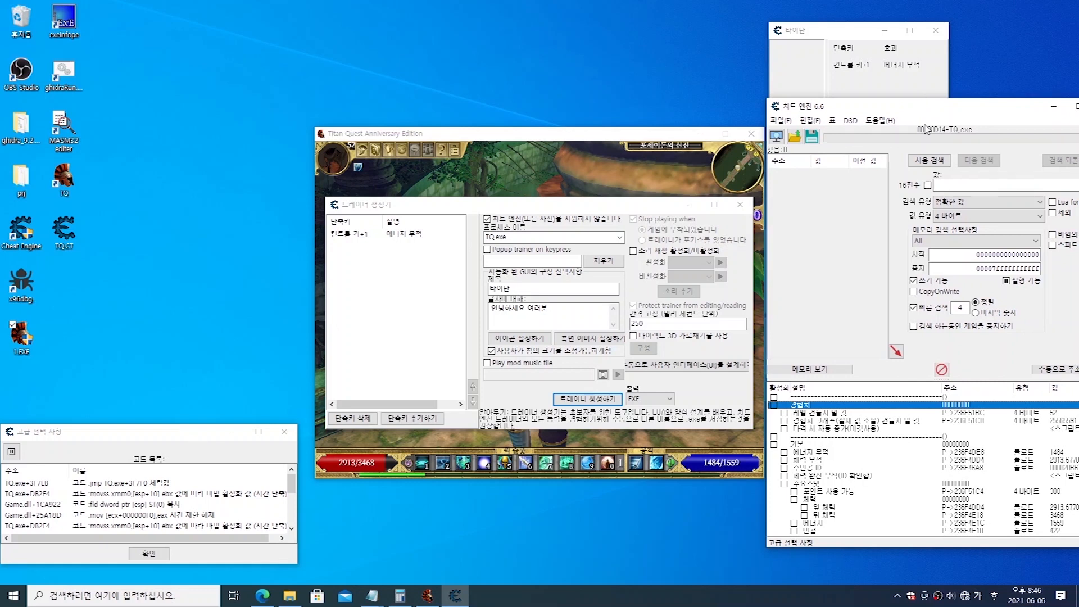
{"action": "left_click", "coordinate": [838, 36]}
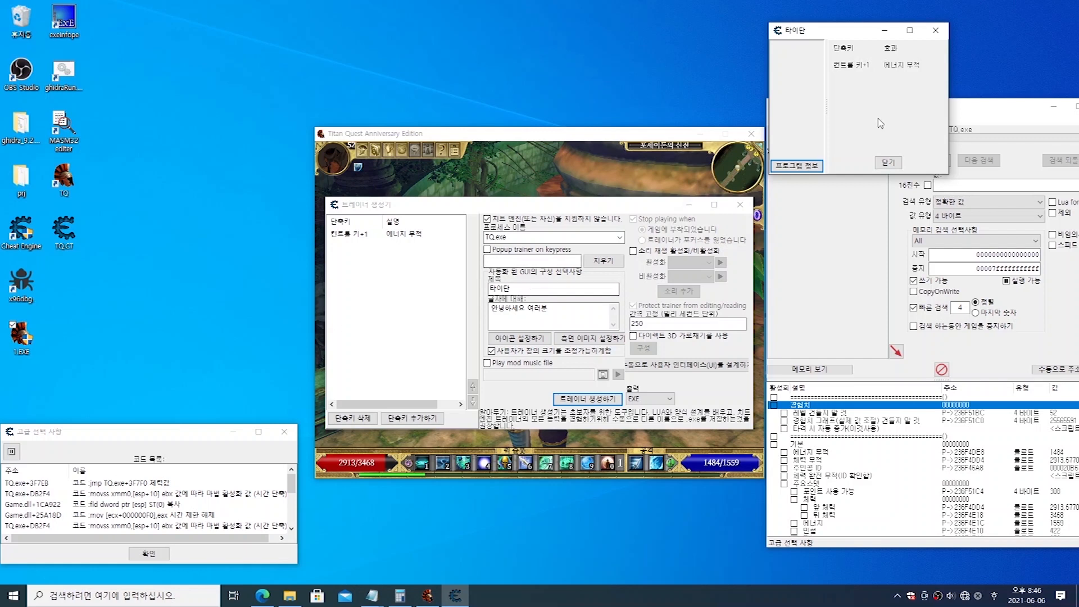
{"action": "left_click_drag", "start_coordinate": [846, 37], "coordinate": [843, 39]}
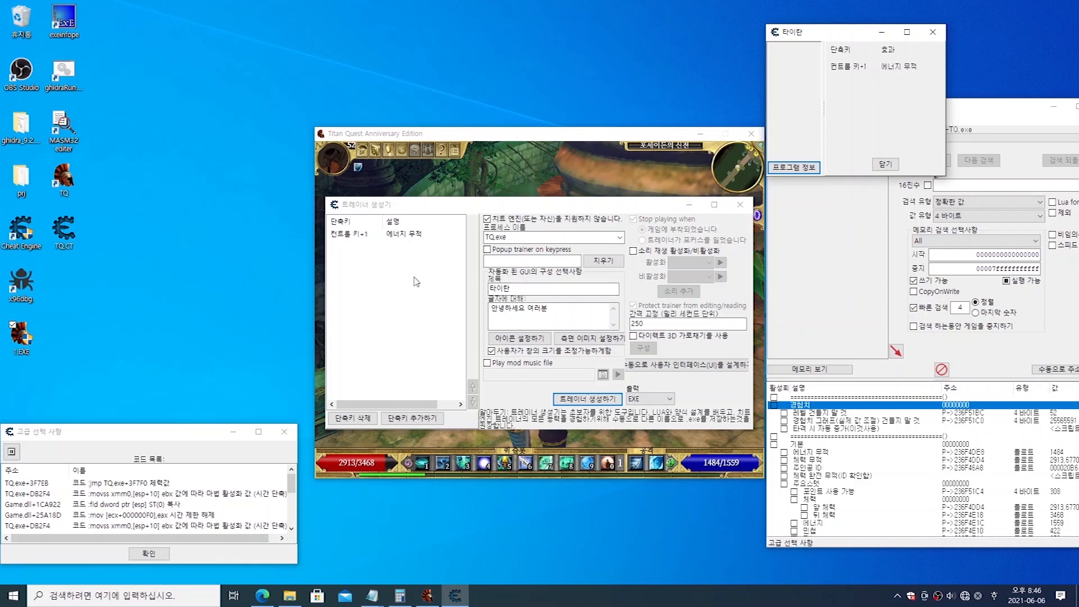
Step: Add another hotkey to the trainer with the 체력 무적 cheat entry as its target
{"action": "left_click", "coordinate": [413, 418]}
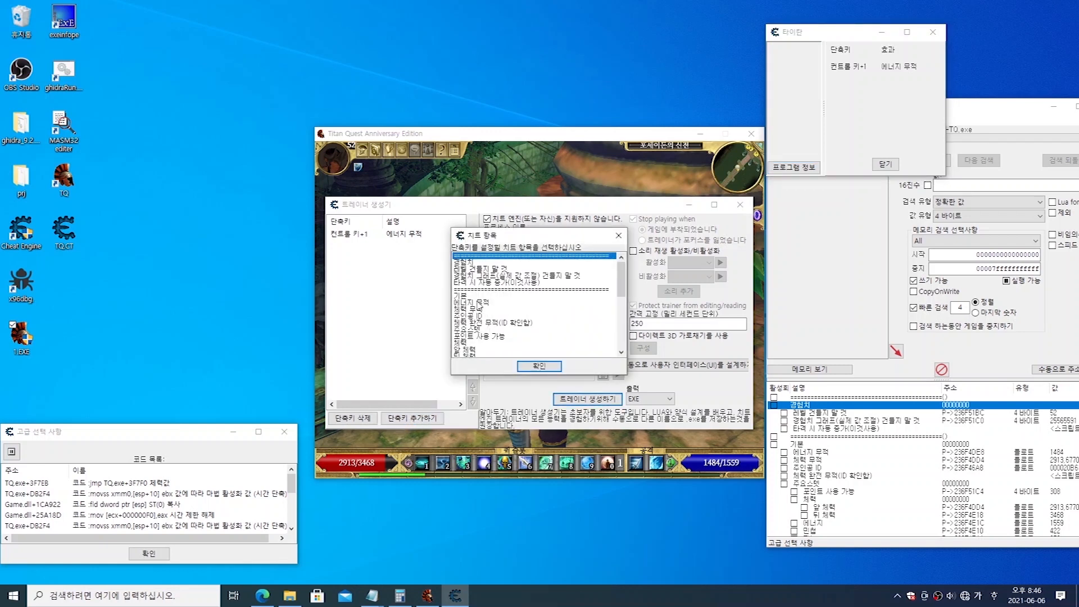
{"action": "left_click", "coordinate": [480, 302]}
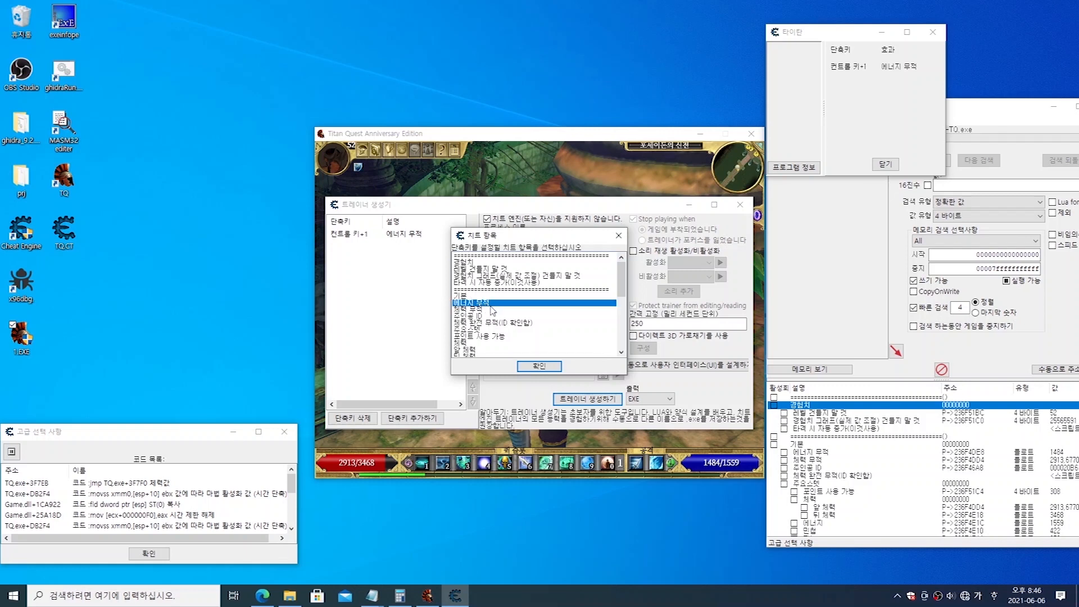
{"action": "left_click", "coordinate": [491, 309]}
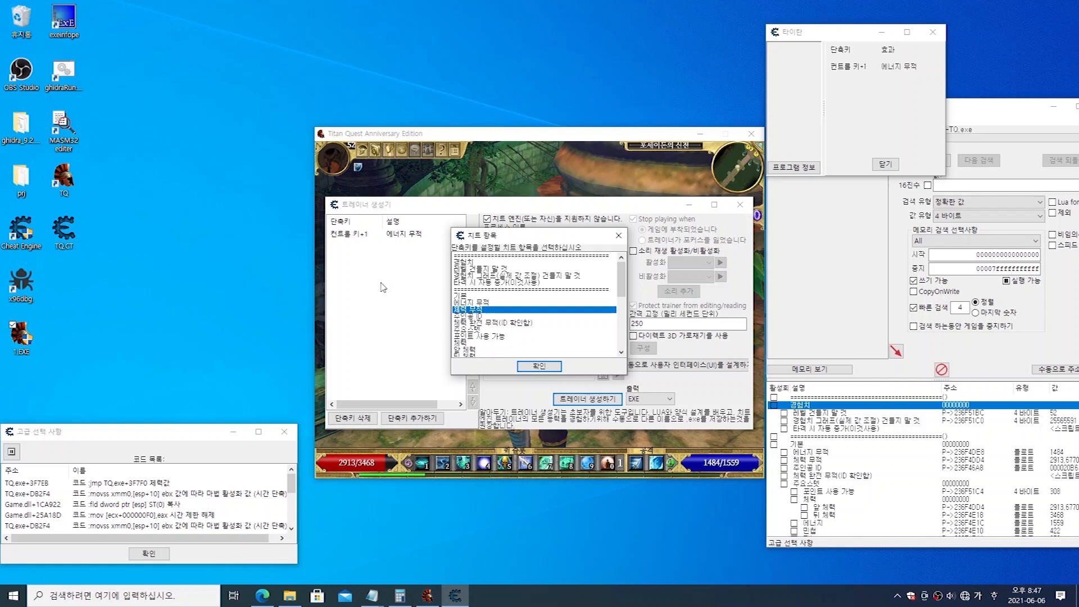
{"action": "left_click_drag", "start_coordinate": [510, 239], "coordinate": [535, 210]}
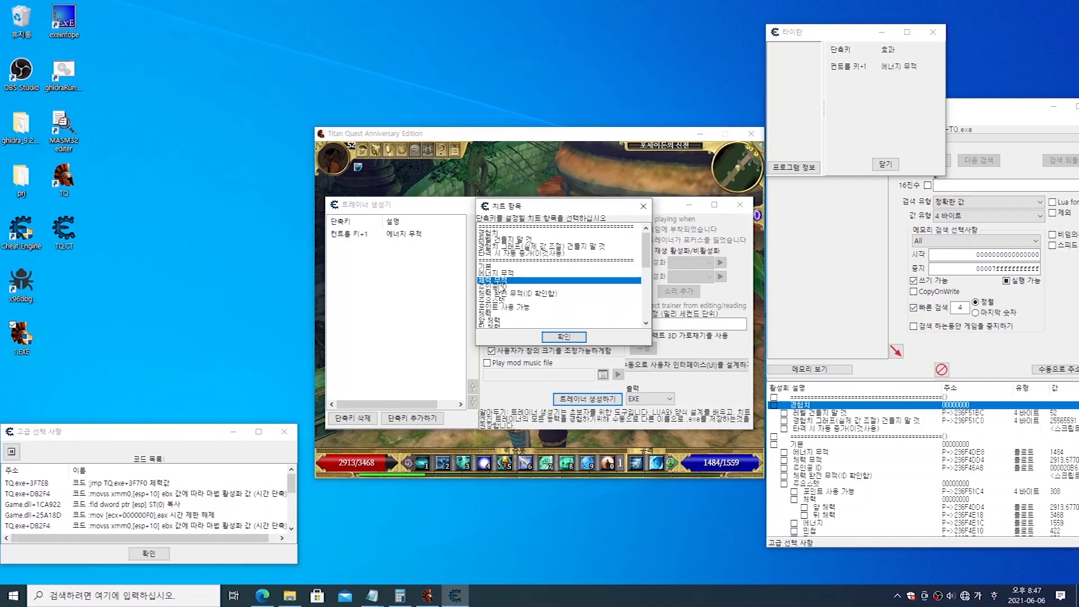
{"action": "left_click", "coordinate": [562, 337]}
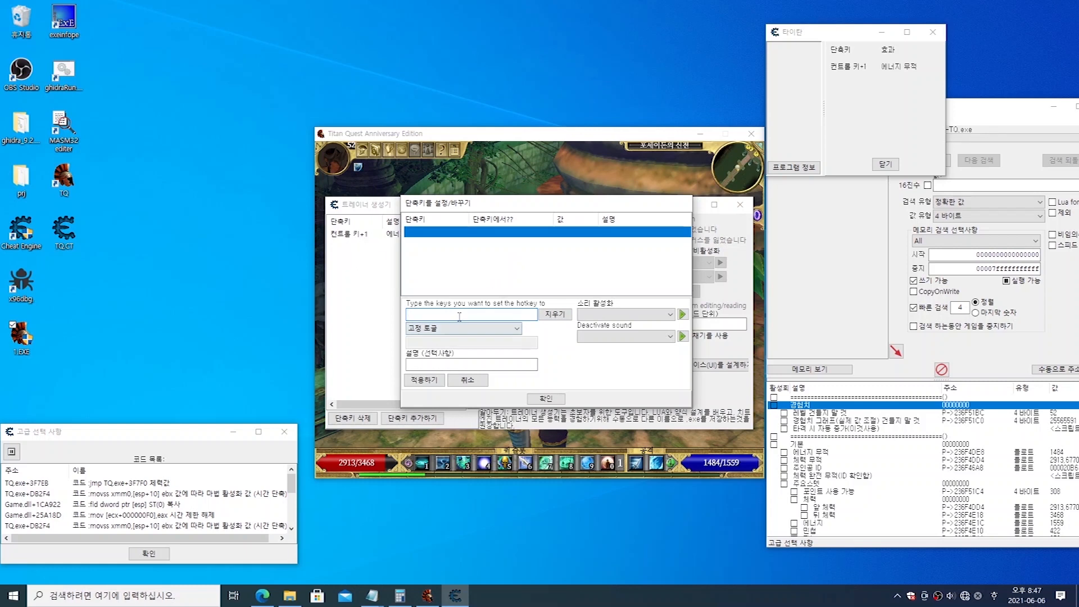
Step: Assign Ctrl+2 with the action 토글을 고정하고 증가를 허용하기, describe it as 체력 무적, and confirm the hotkey
{"action": "key", "text": "ctrl"}
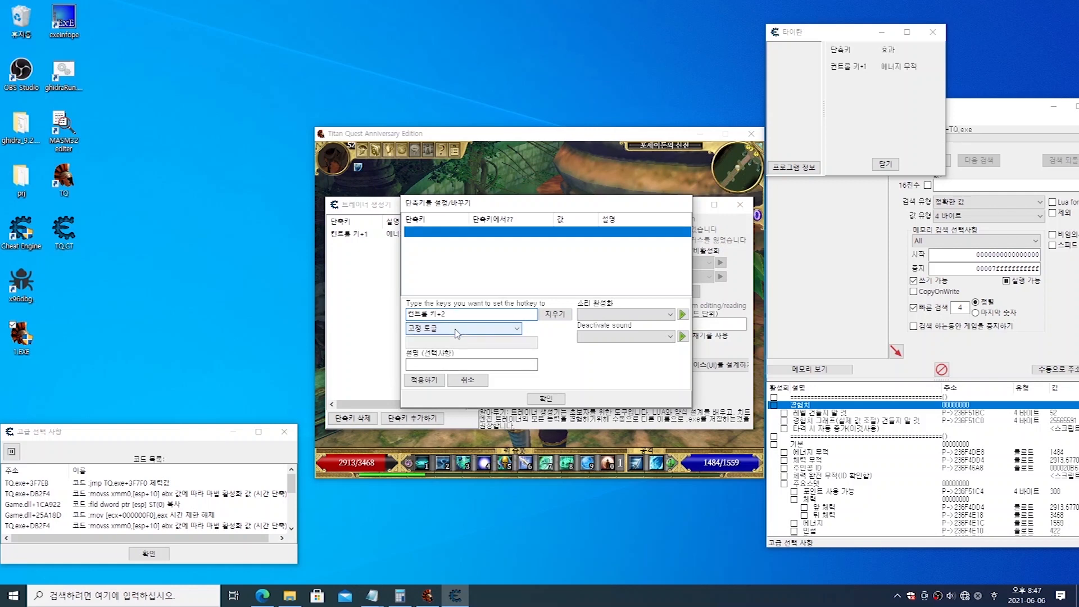
{"action": "left_click", "coordinate": [458, 331]}
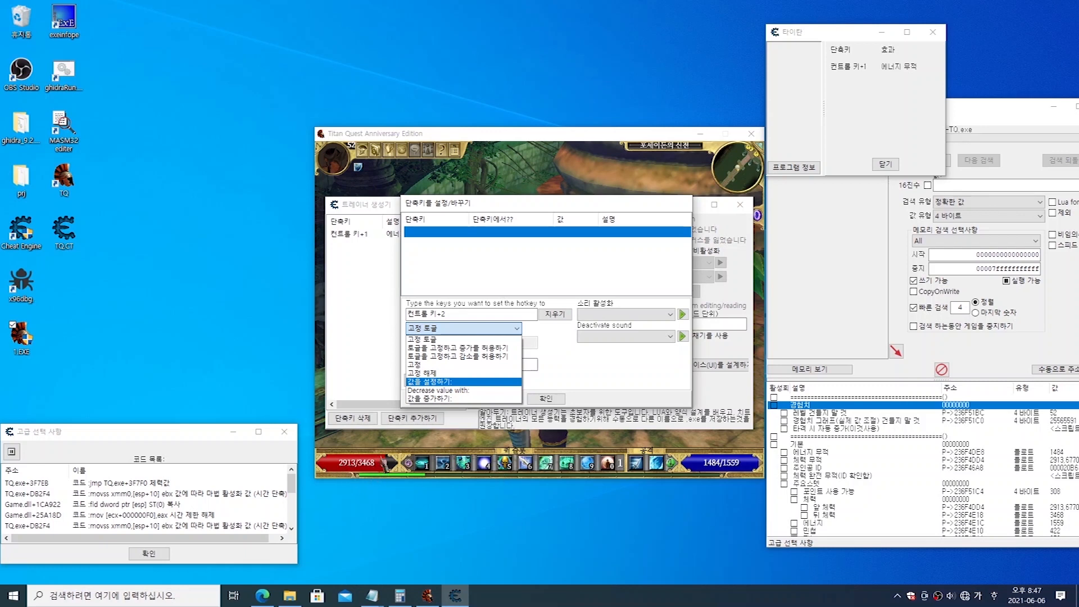
{"action": "left_click", "coordinate": [456, 349]}
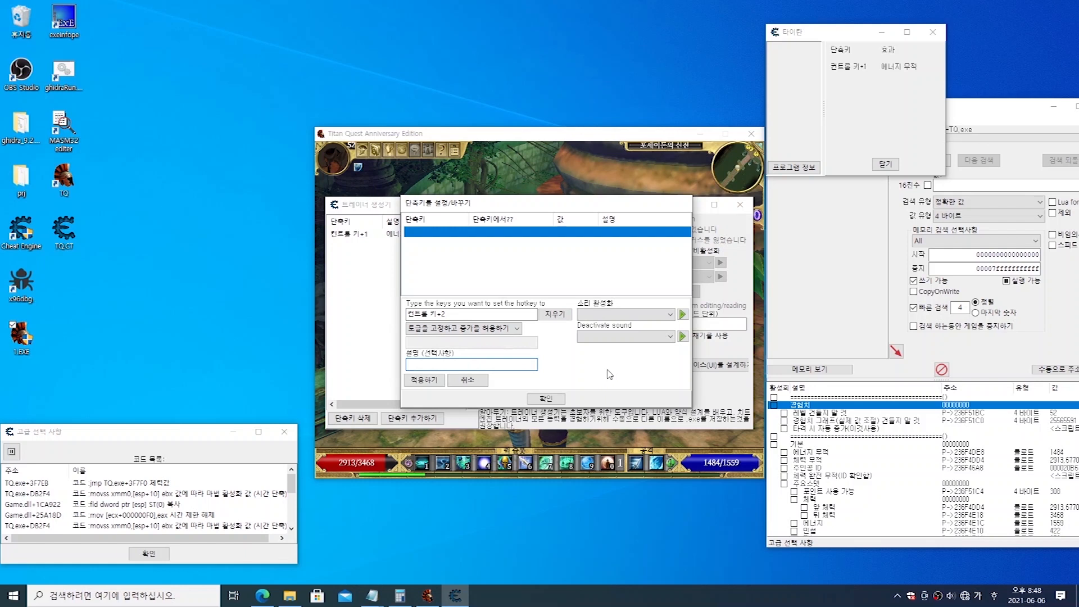
{"action": "type", "text": "ㅊ"}
{"action": "type", "text": "력 무적"}
{"action": "left_click", "coordinate": [441, 382]}
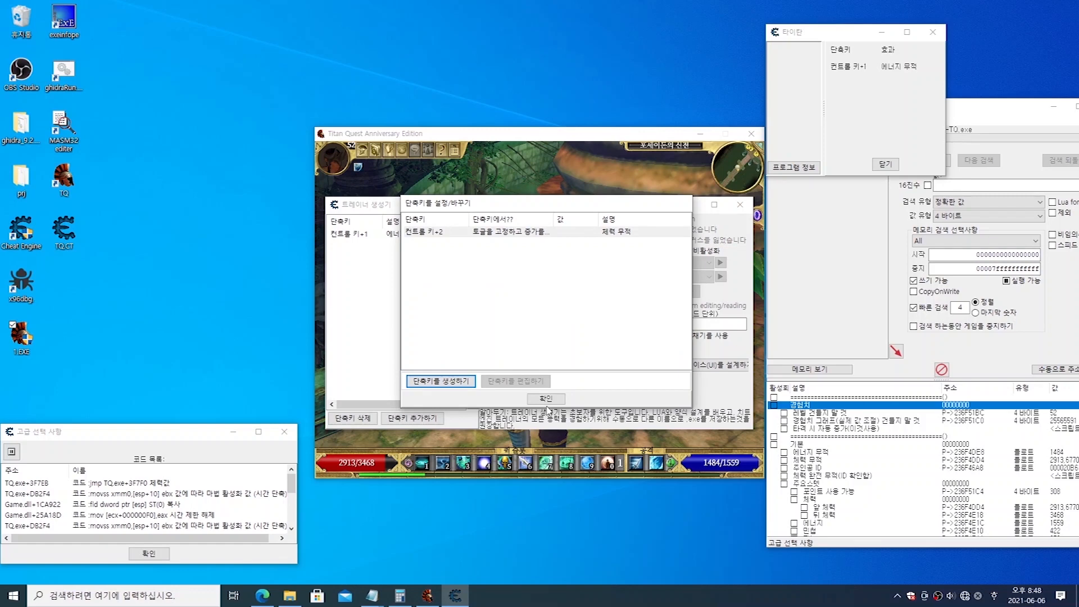
{"action": "left_click", "coordinate": [545, 398]}
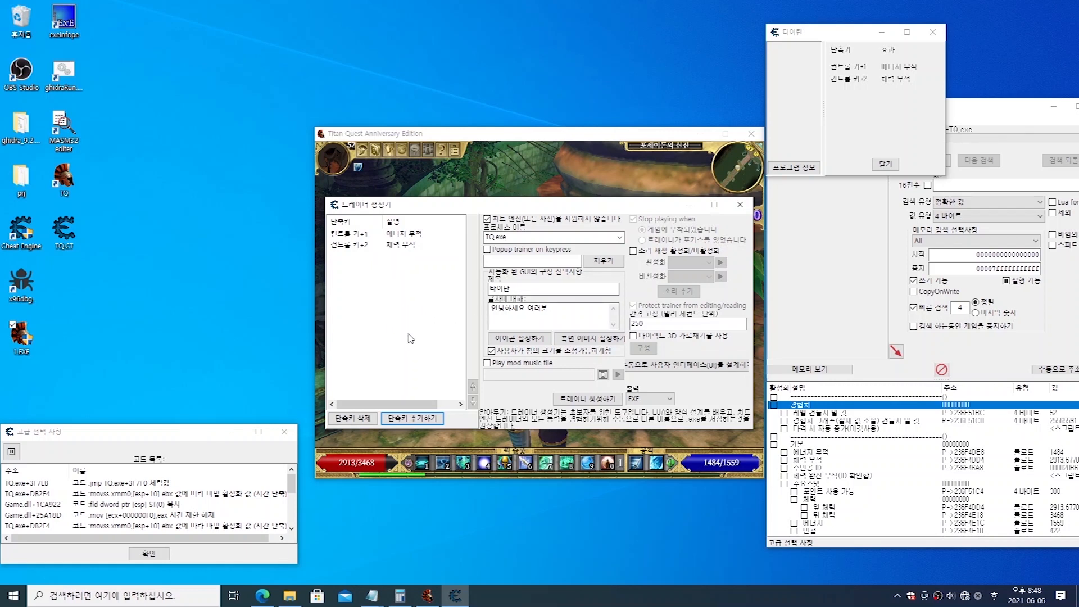
Step: Examine the cheat table, comparing value entries such as 에너지 무적 and 체력 무적 with script entries such as 퀵슬롯(마법) 사용 시간 해제
{"action": "left_click", "coordinate": [415, 422]}
{"action": "left_click", "coordinate": [832, 300]}
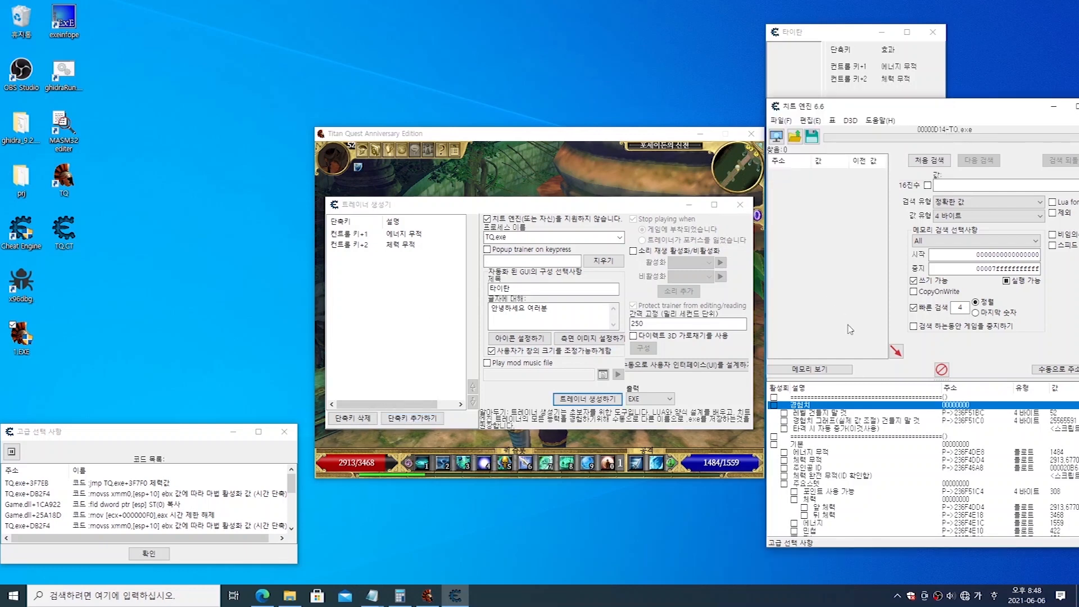
{"action": "scroll", "coordinate": [834, 469], "scroll_direction": "down", "scroll_amount": 1}
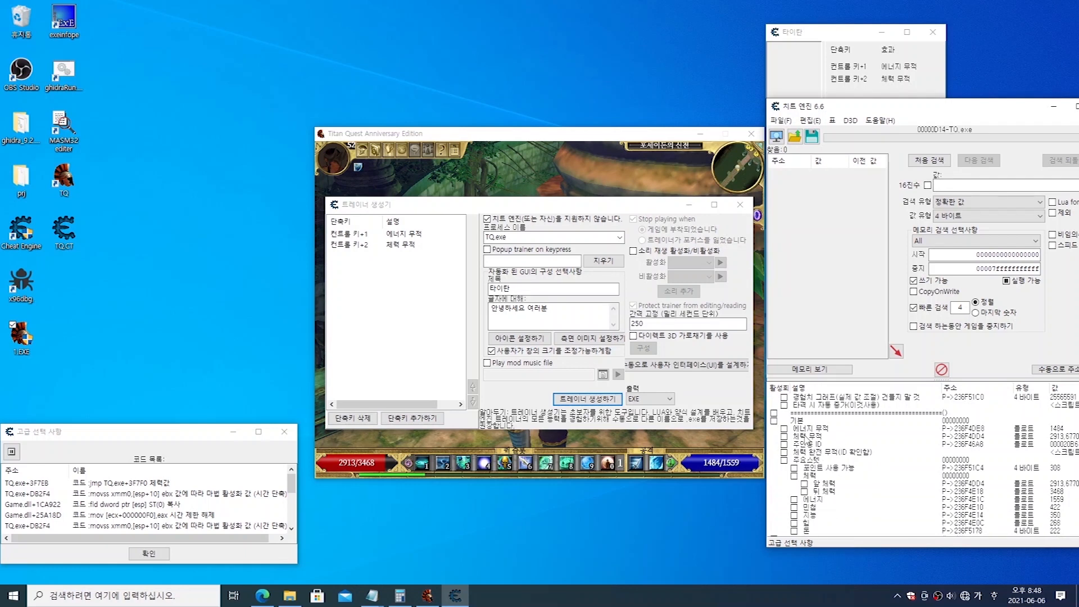
{"action": "left_click", "coordinate": [804, 429]}
{"action": "left_click_drag", "start_coordinate": [845, 110], "coordinate": [802, 107]}
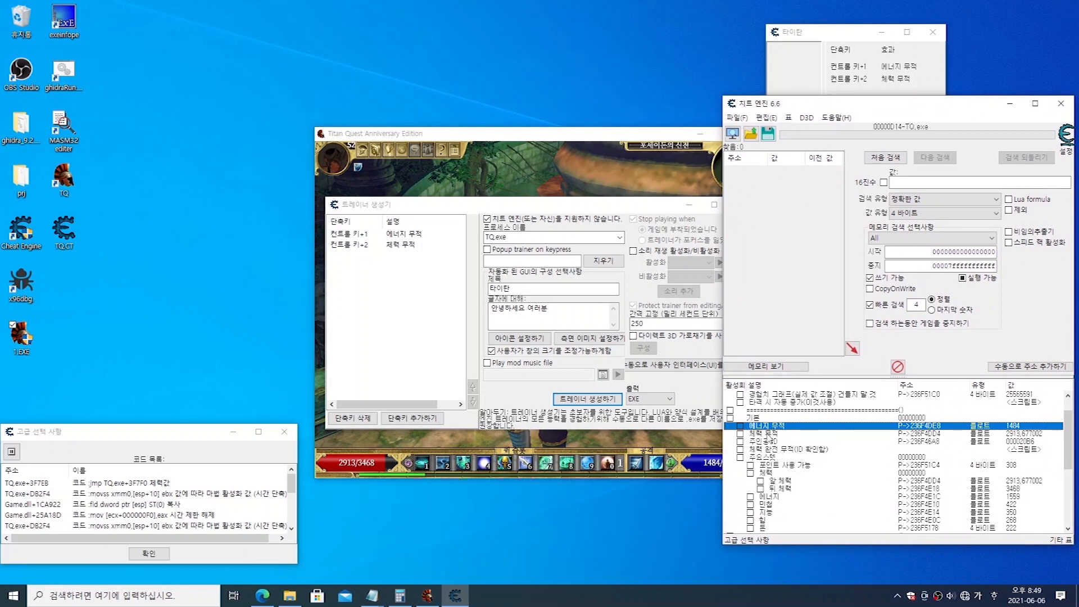
{"action": "left_click", "coordinate": [770, 434]}
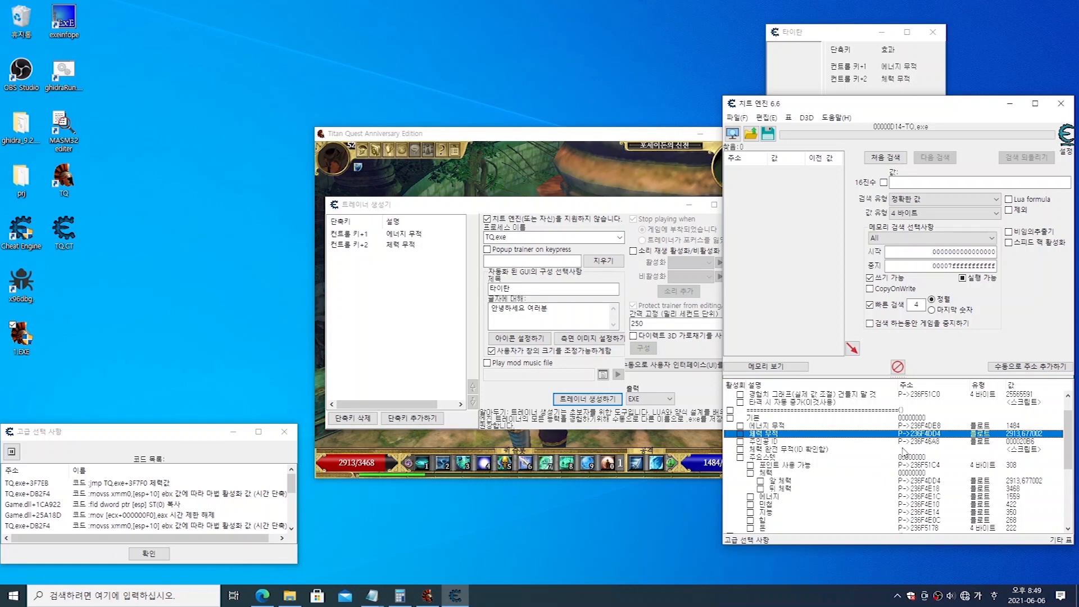
{"action": "left_click", "coordinate": [921, 426]}
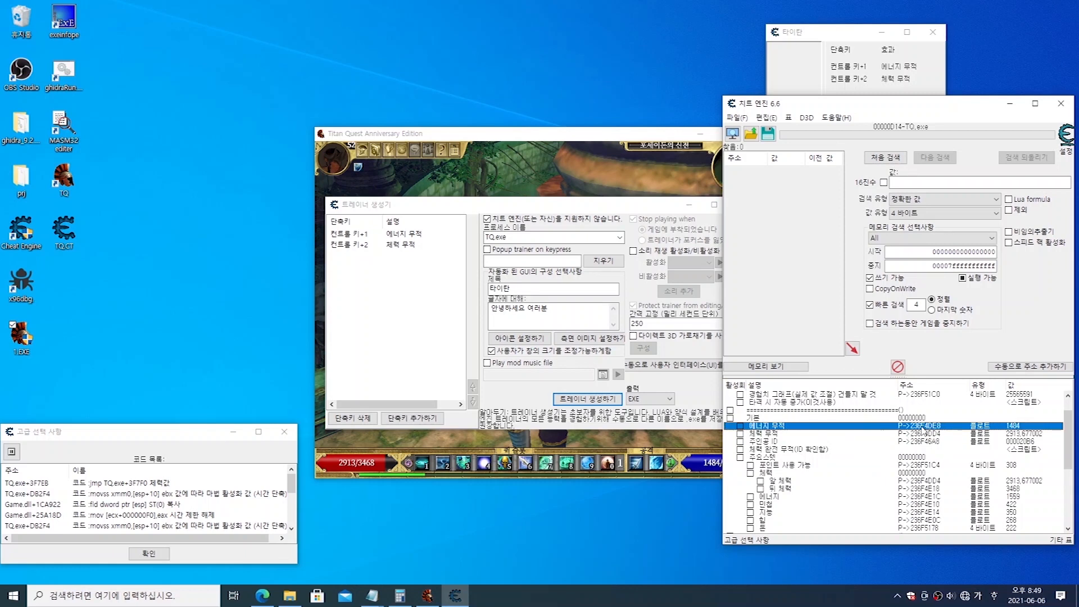
{"action": "scroll", "coordinate": [906, 432], "scroll_direction": "down", "scroll_amount": 5}
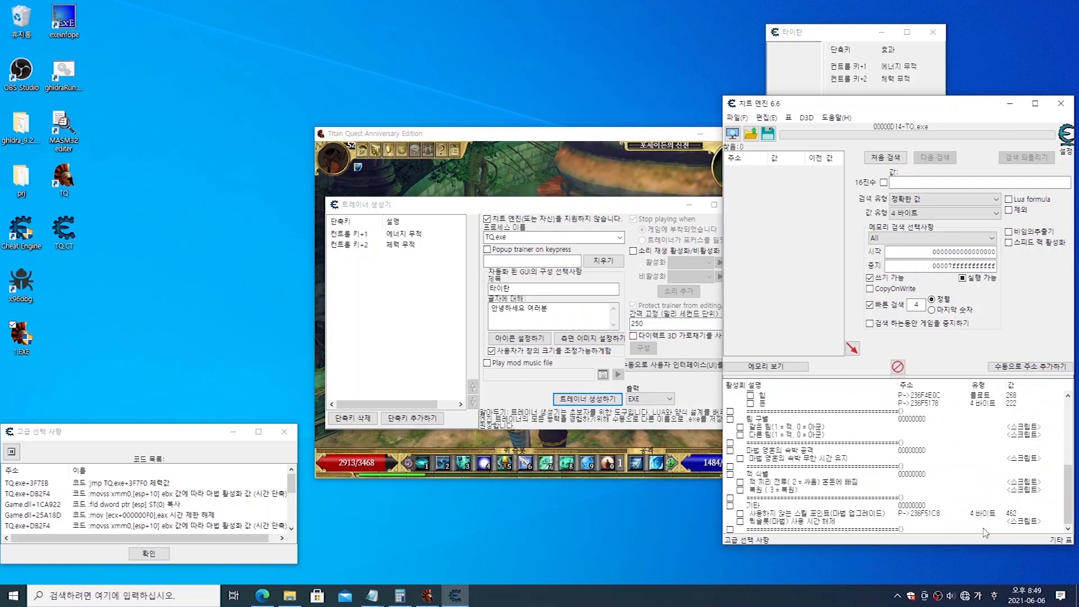
{"action": "left_click", "coordinate": [1018, 521]}
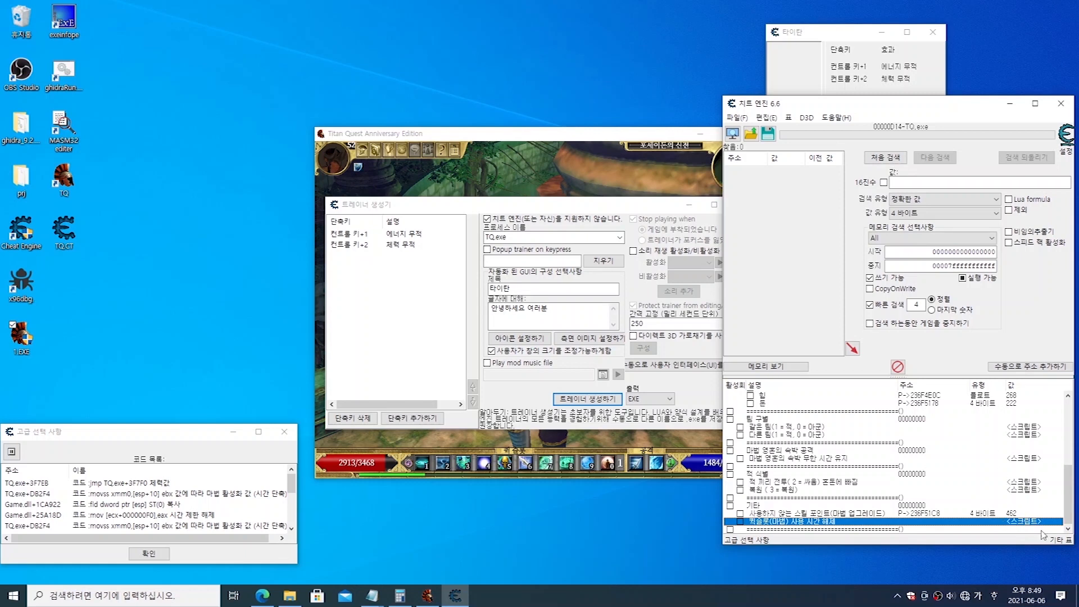
{"action": "scroll", "coordinate": [1014, 456], "scroll_direction": "up", "scroll_amount": 5}
{"action": "scroll", "coordinate": [1014, 456], "scroll_direction": "up", "scroll_amount": 2}
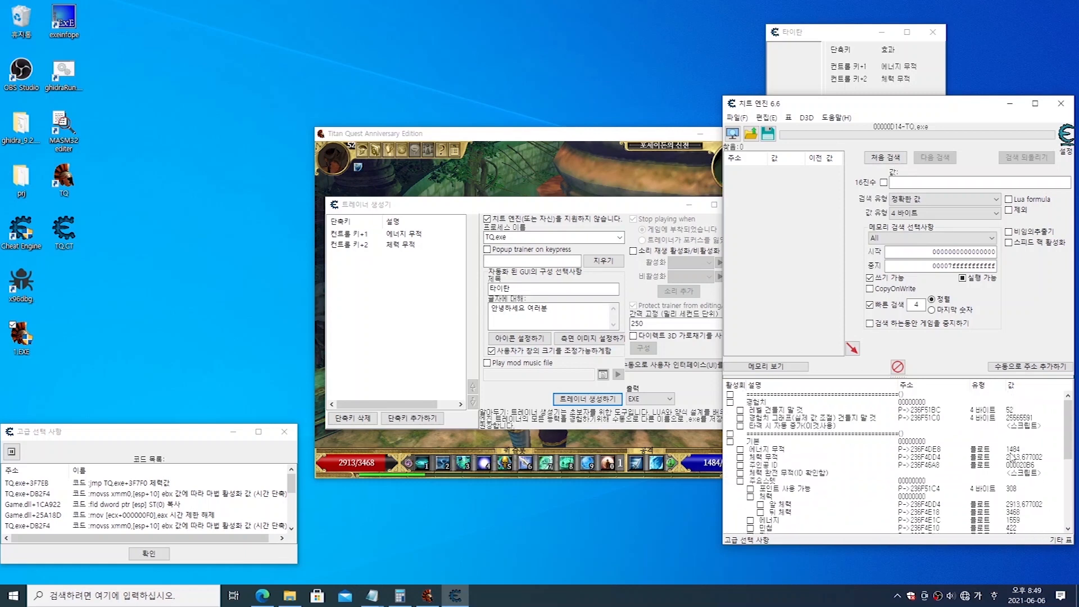
{"action": "scroll", "coordinate": [1028, 478], "scroll_direction": "down", "scroll_amount": 6}
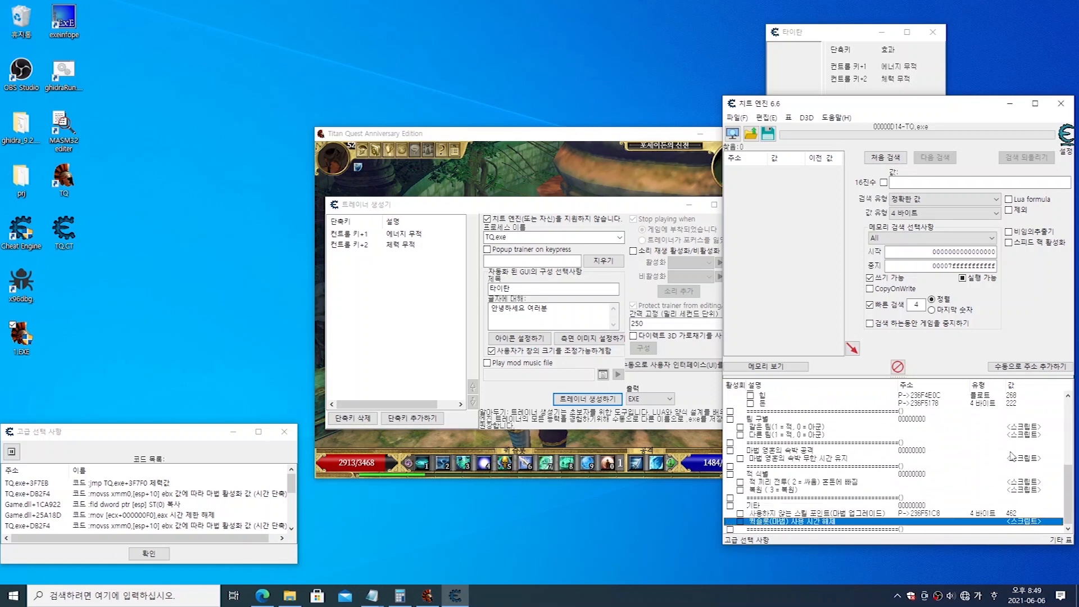
Step: Add another hotkey to the trainer with the script entry 퀵슬롯(마법) 사용 시간 해제 as its target
{"action": "scroll", "coordinate": [1014, 458], "scroll_direction": "up", "scroll_amount": 6}
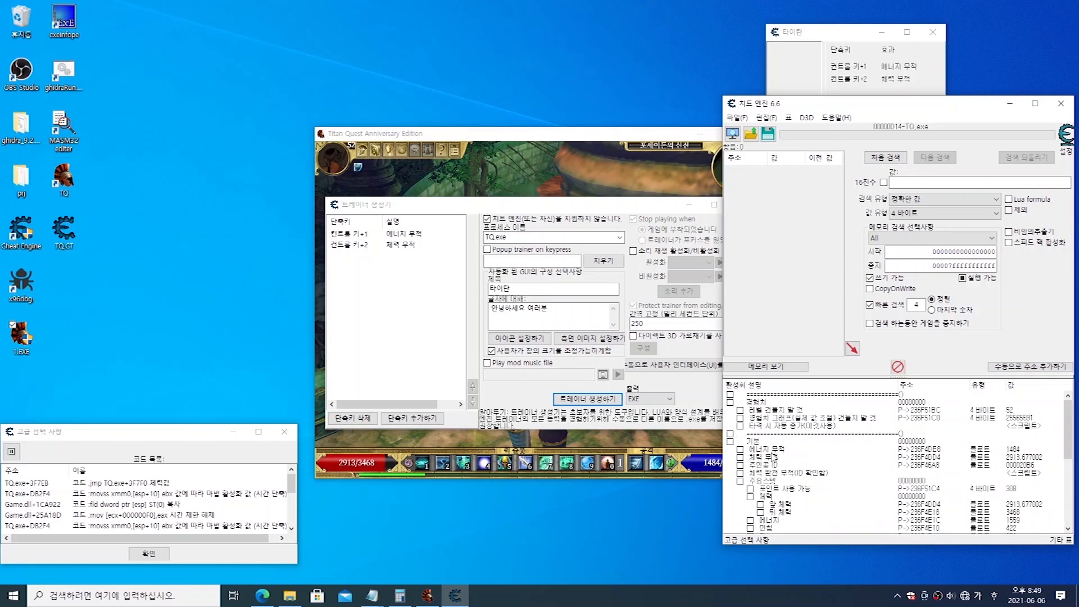
{"action": "left_click", "coordinate": [771, 450]}
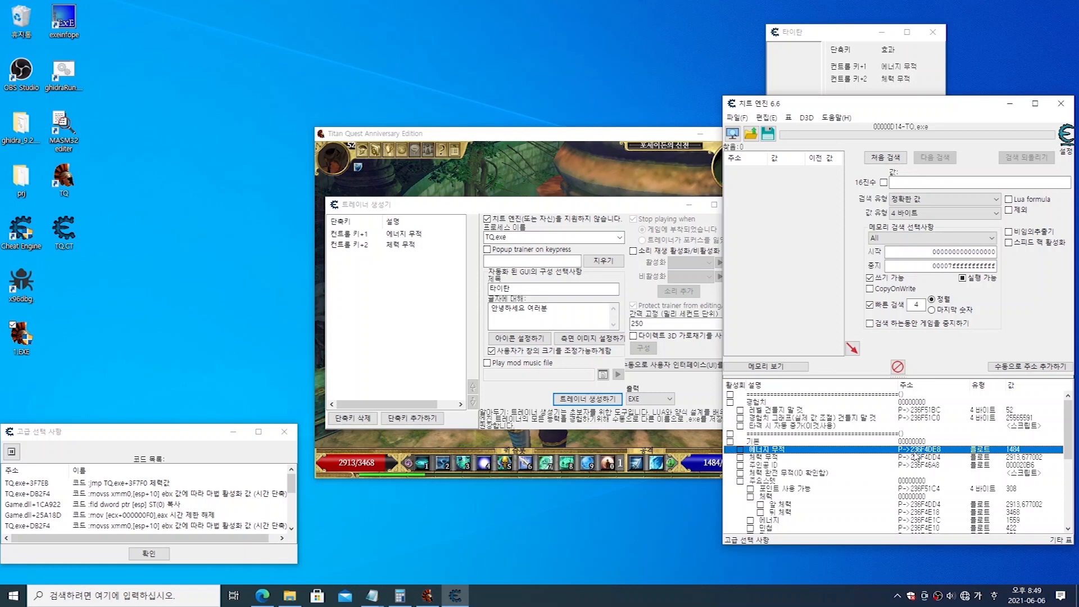
{"action": "left_click", "coordinate": [406, 299]}
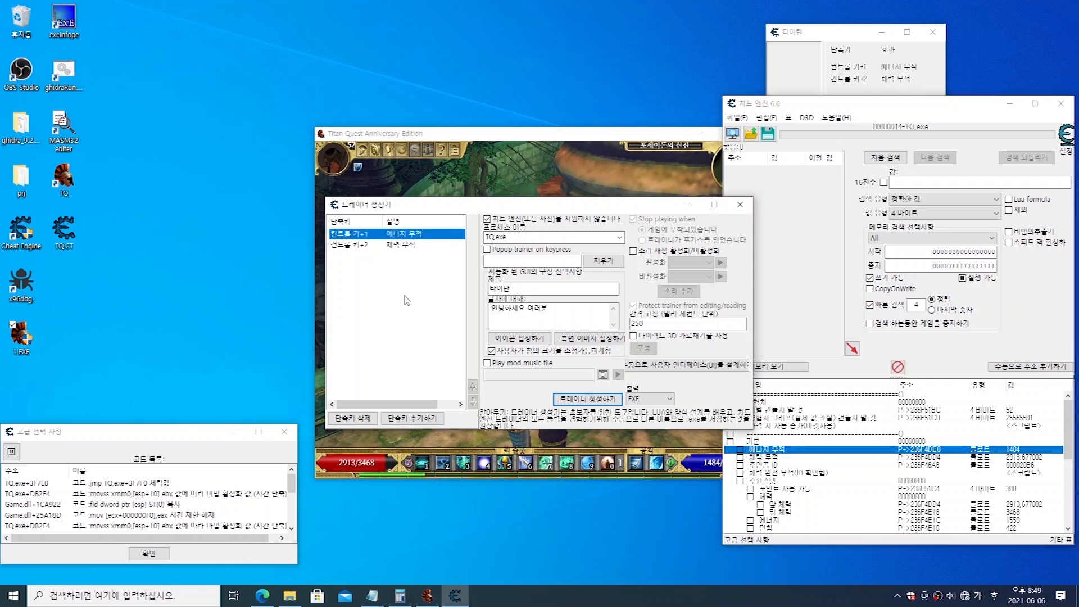
{"action": "left_click", "coordinate": [406, 419]}
{"action": "left_click_drag", "start_coordinate": [622, 280], "coordinate": [624, 344]}
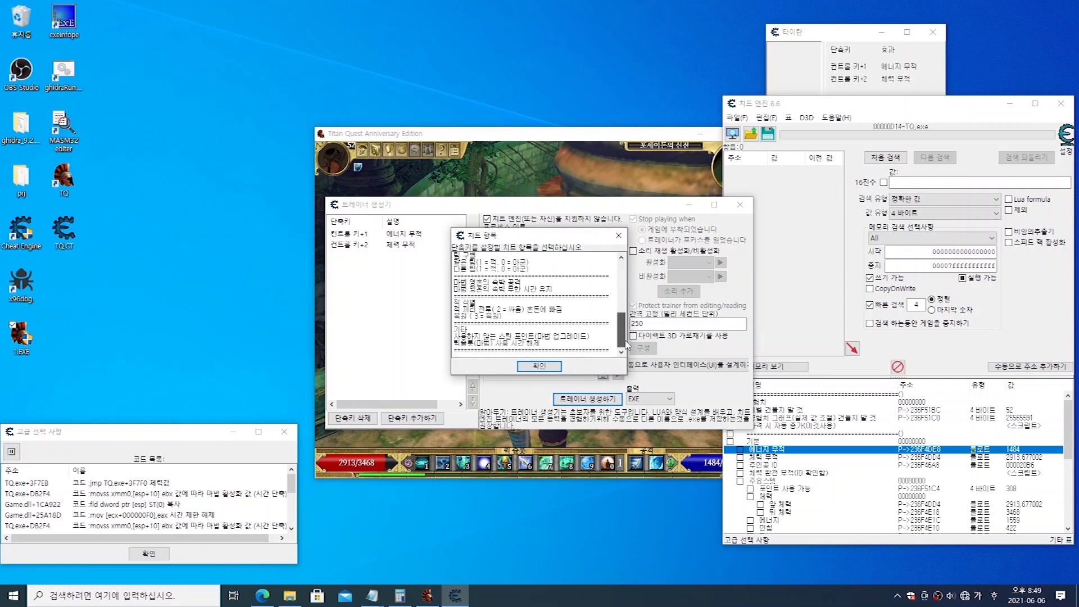
{"action": "left_click", "coordinate": [468, 344]}
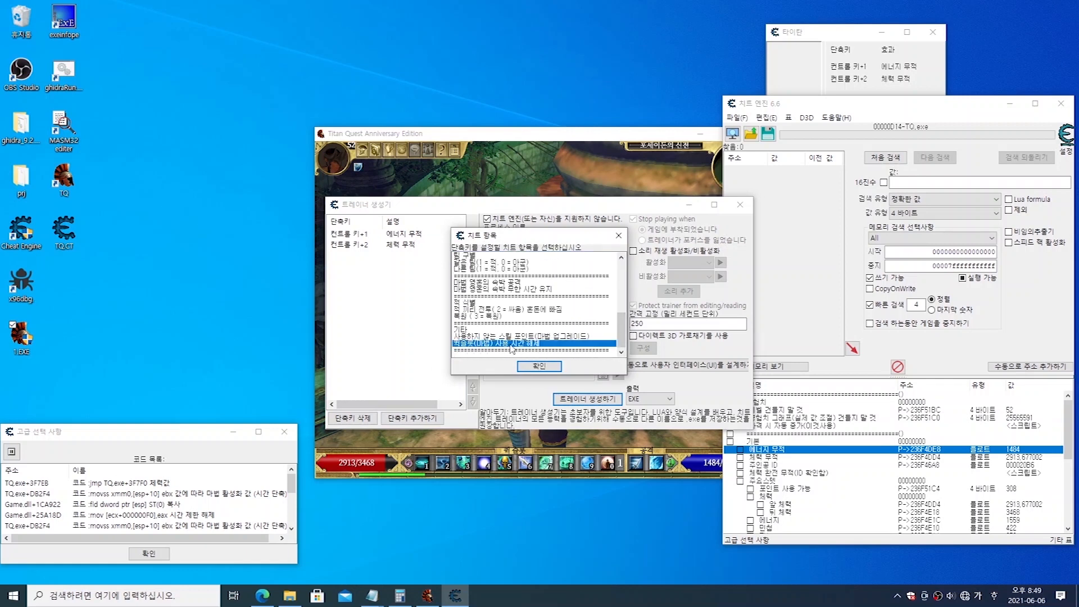
{"action": "left_click", "coordinate": [522, 367]}
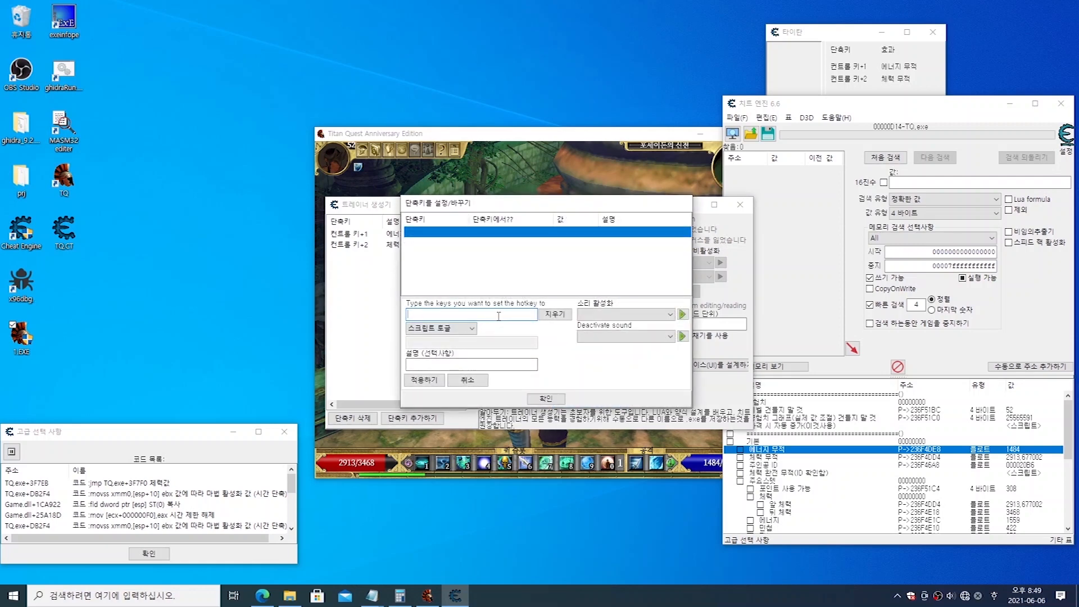
Step: Assign Ctrl+3 with the action 스크립트 토글 to the script entry and confirm the hotkey
{"action": "key", "text": "ctrl"}
{"action": "key", "text": "ctrl+3"}
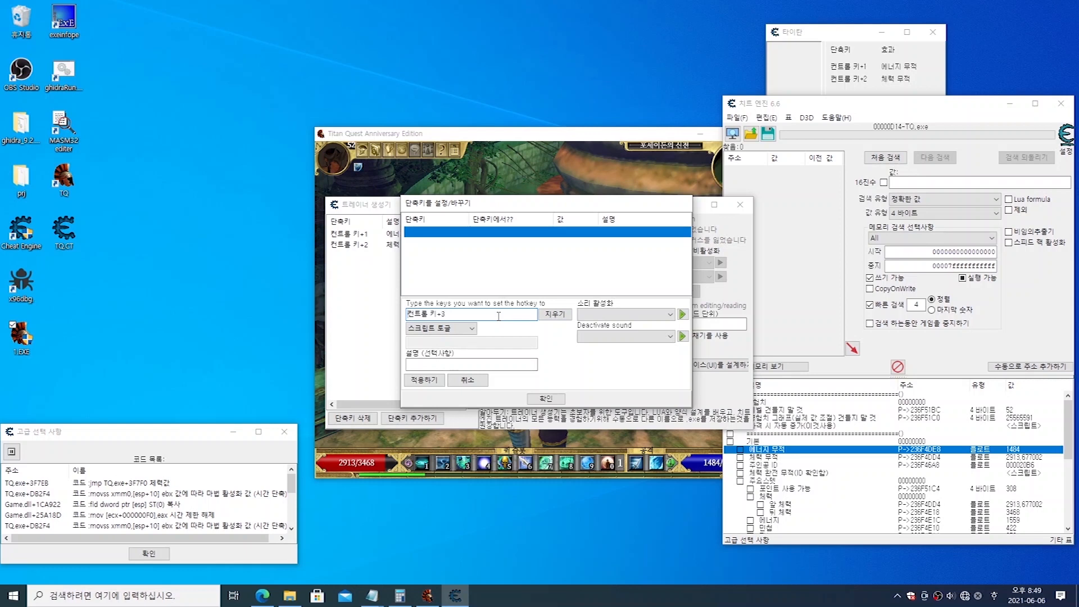
{"action": "left_click", "coordinate": [464, 331]}
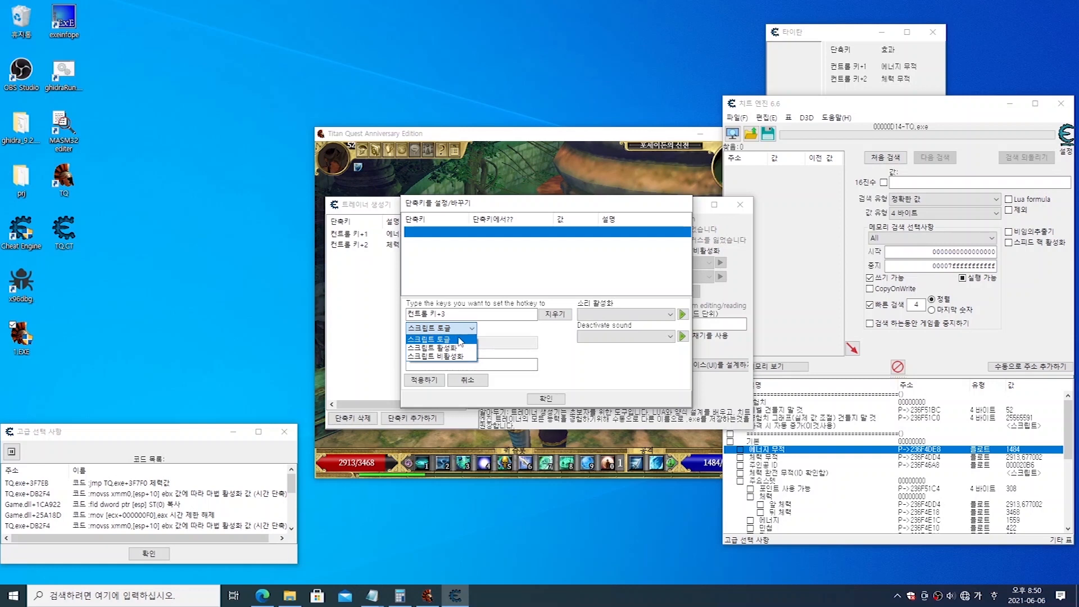
{"action": "left_click", "coordinate": [459, 340]}
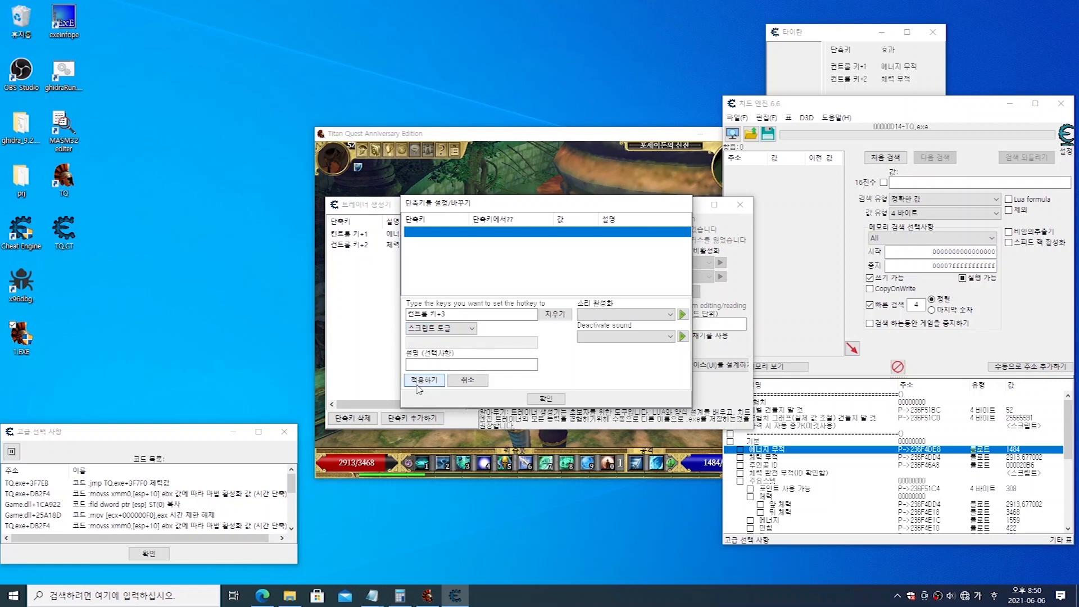
{"action": "left_click", "coordinate": [442, 333]}
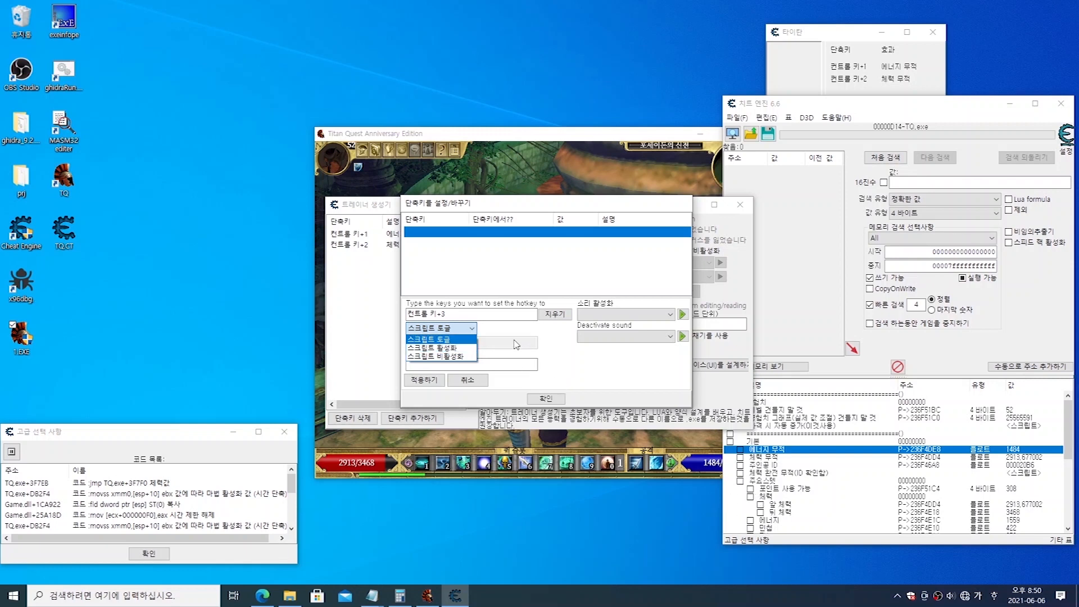
{"action": "left_click", "coordinate": [446, 342]}
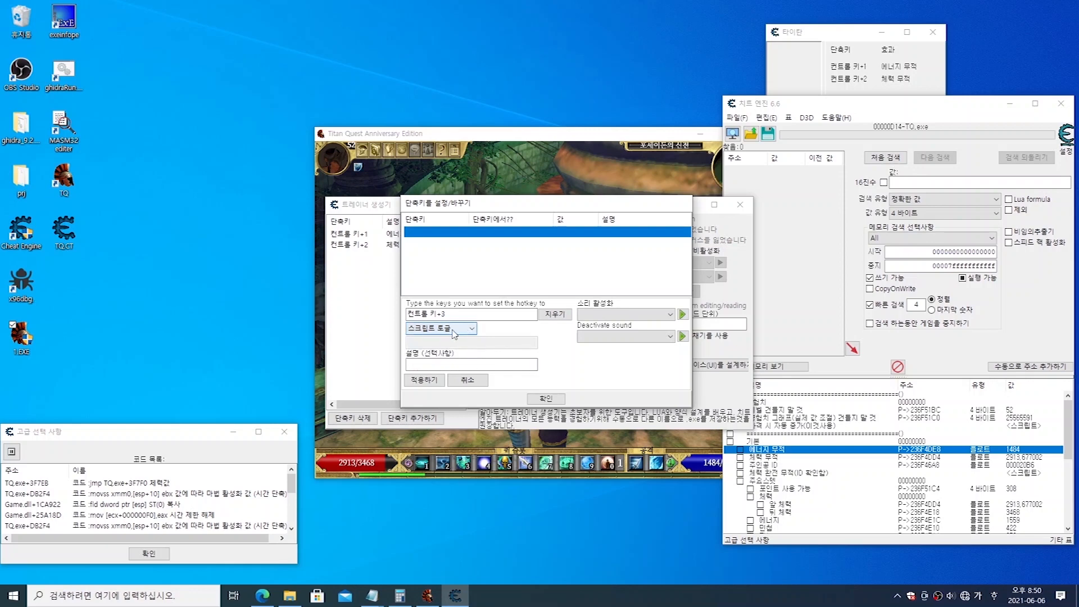
{"action": "left_click", "coordinate": [424, 381]}
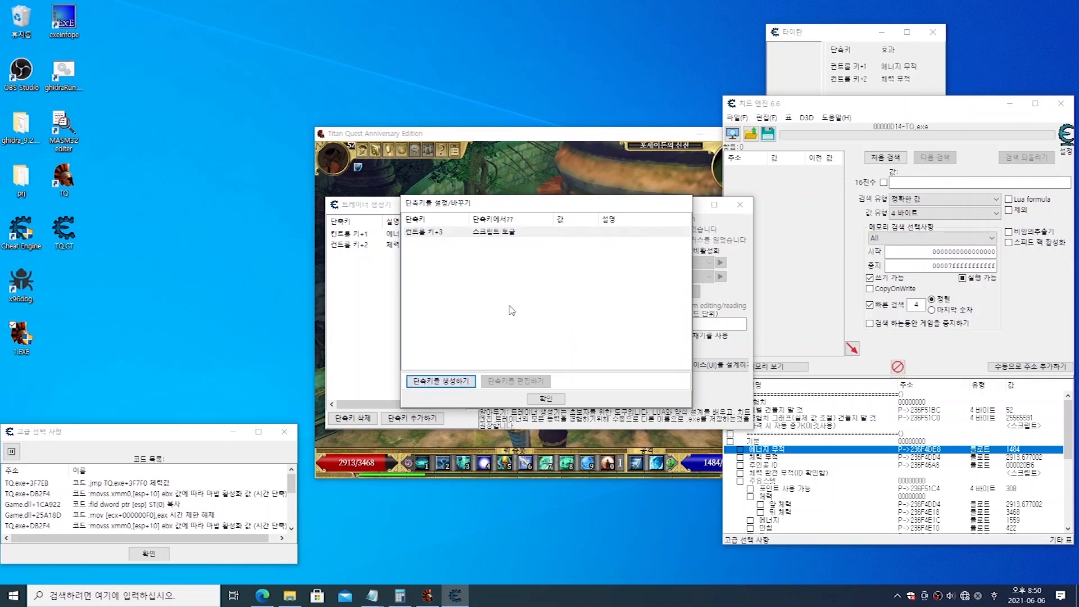
{"action": "left_click", "coordinate": [544, 400]}
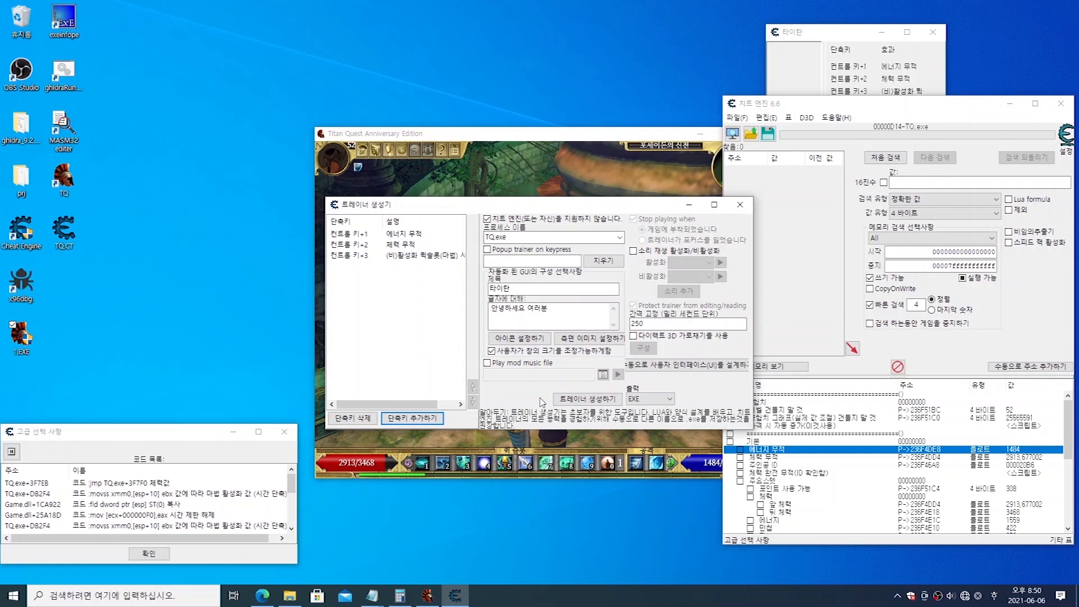
Step: Edit the Ctrl+3 hotkey to describe it as 마법 시간 해제, confirm it, and bring the 타이탄 trainer preview to the front
{"action": "left_click", "coordinate": [408, 256]}
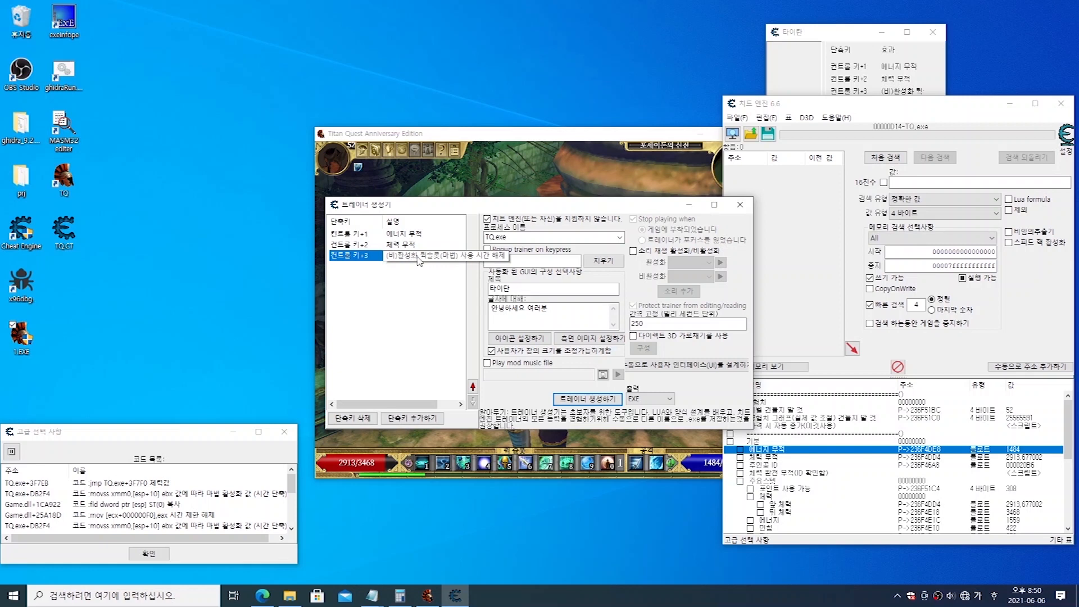
{"action": "left_click", "coordinate": [387, 303]}
{"action": "left_click", "coordinate": [400, 256]}
{"action": "right_click", "coordinate": [404, 260]}
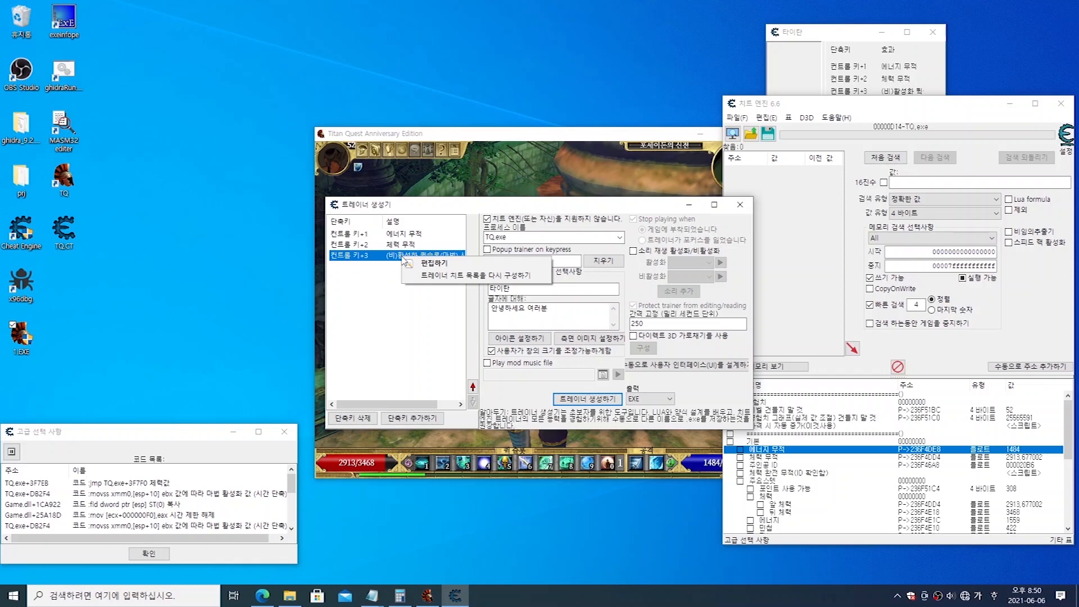
{"action": "left_click", "coordinate": [470, 266]}
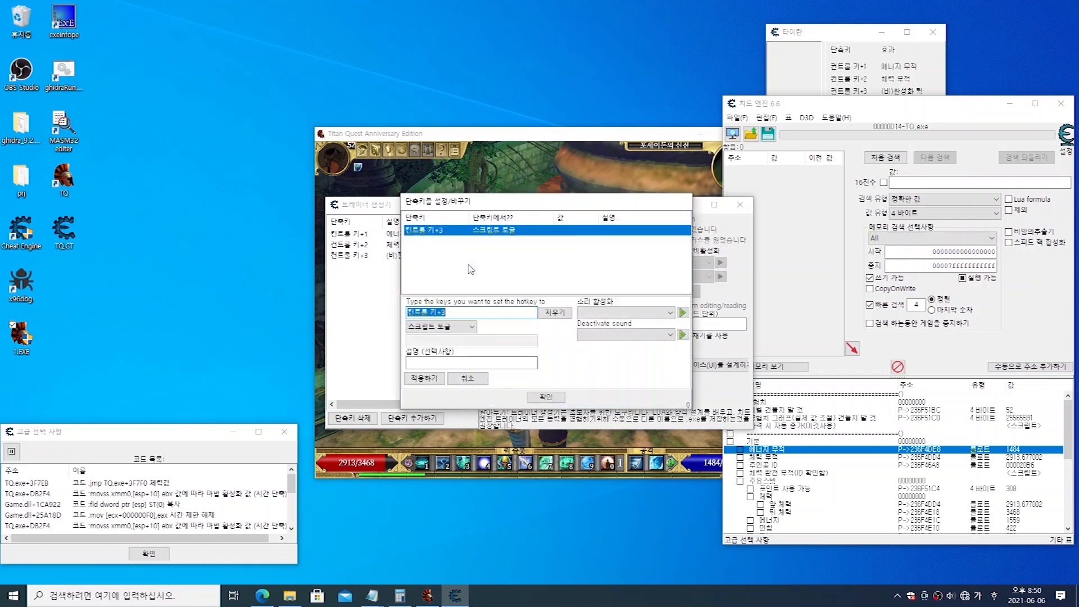
{"action": "left_click", "coordinate": [441, 361]}
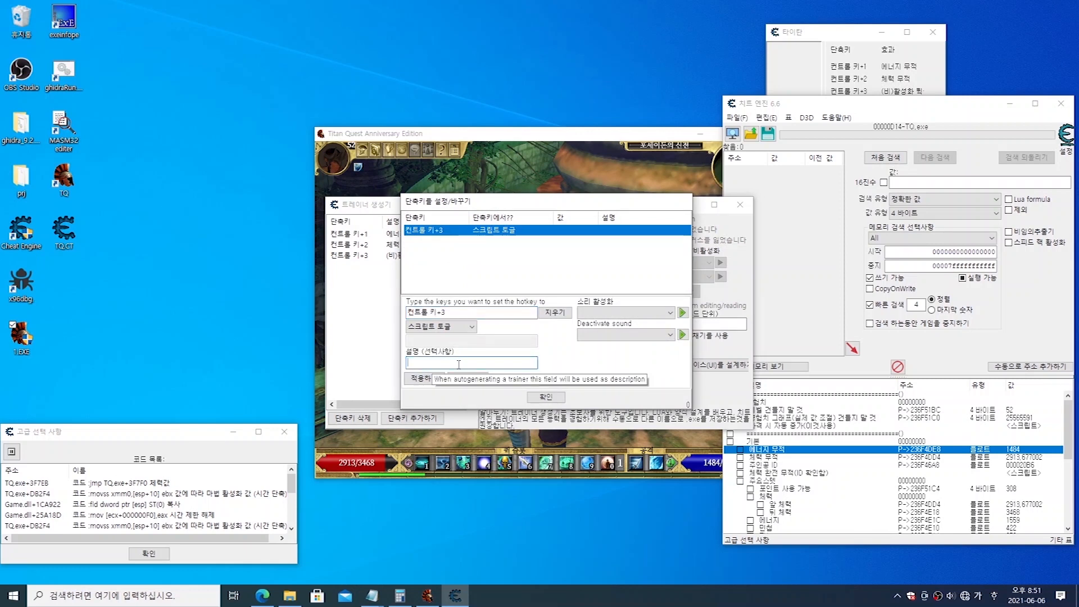
{"action": "type", "text": "ㅁ"}
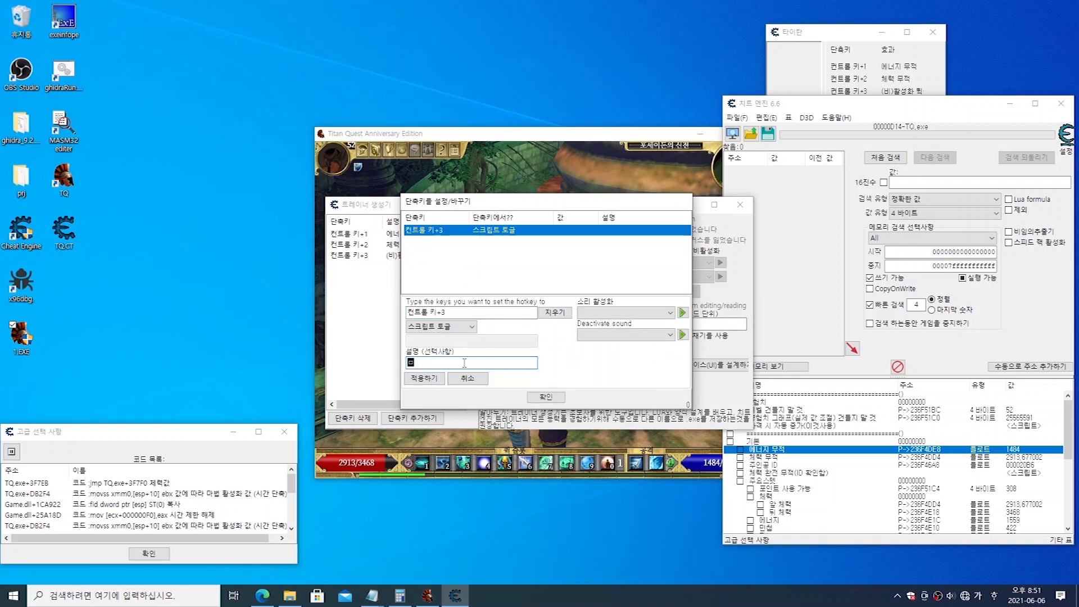
{"action": "type", "text": "법 시간 해제"}
{"action": "left_click", "coordinate": [426, 379]}
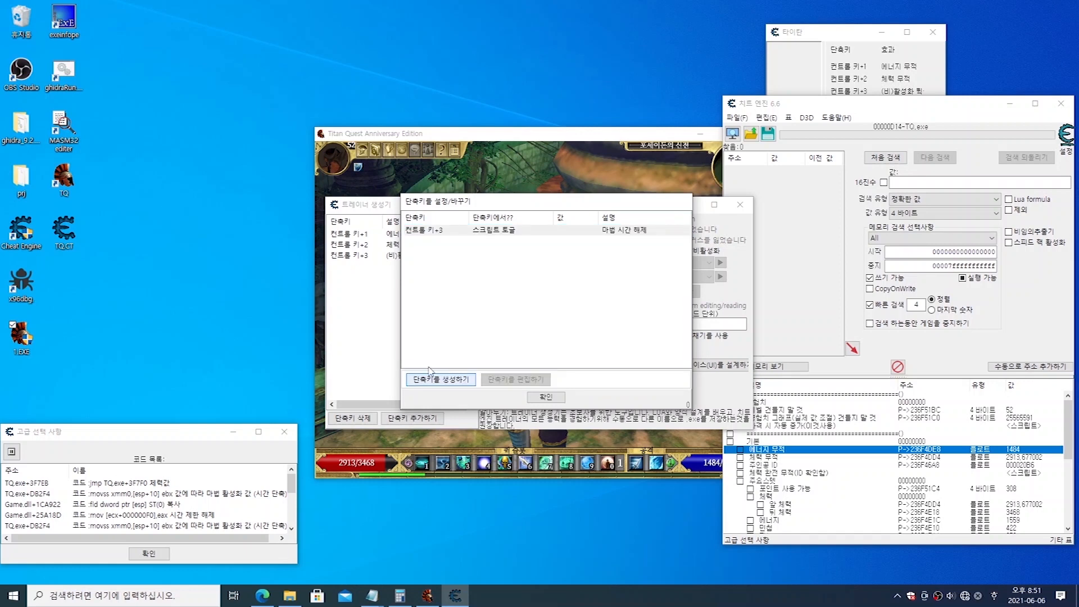
{"action": "left_click", "coordinate": [547, 397]}
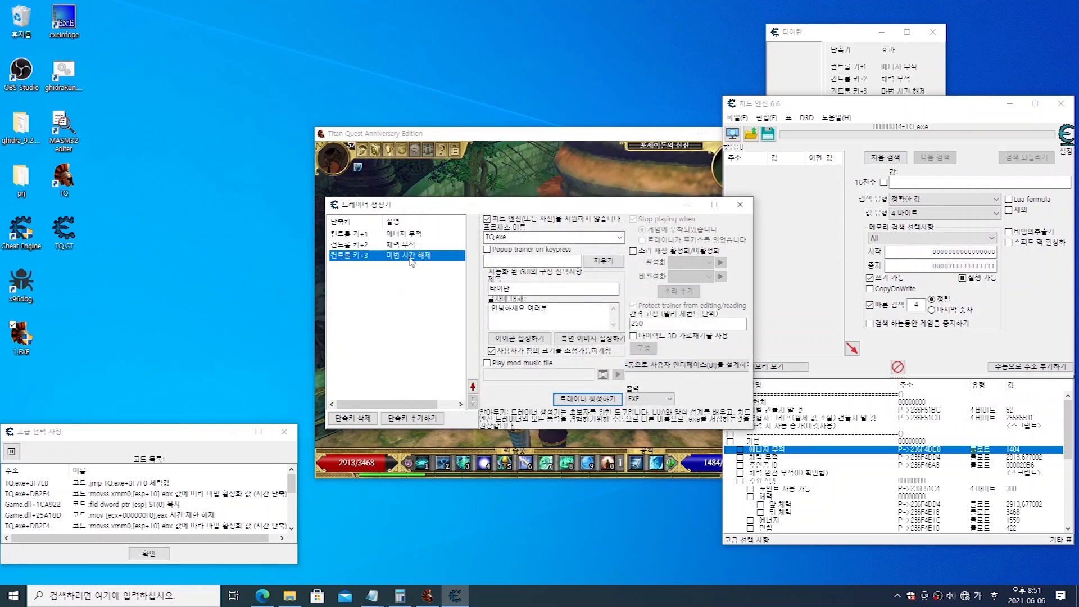
{"action": "left_click", "coordinate": [841, 34]}
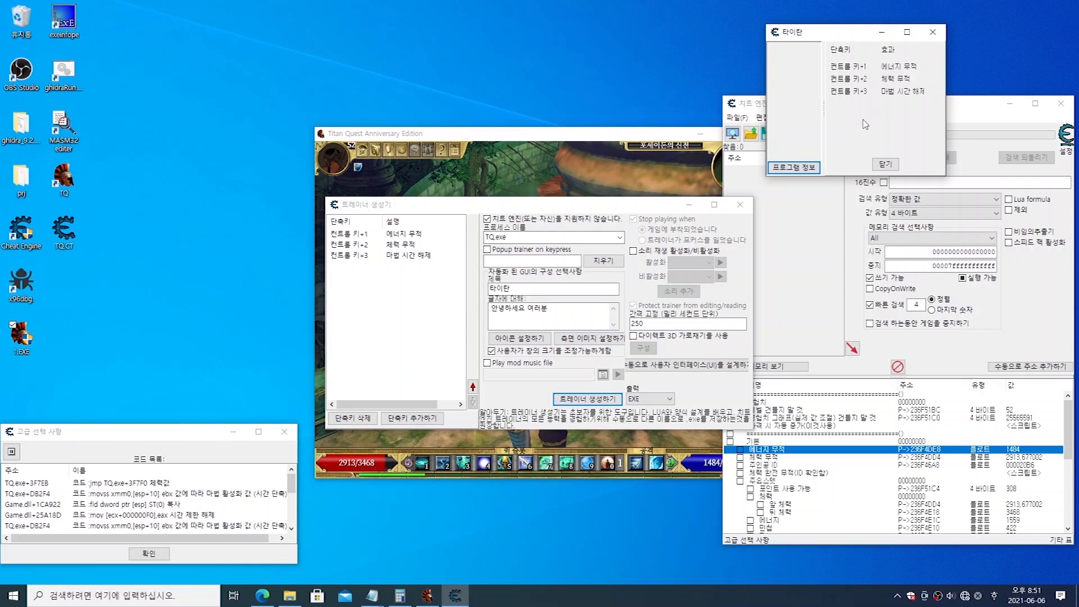
Step: Add a Ctrl+4 hotkey for the 포인트 사용 가능 cheat entry with the action 고정 and no description
{"action": "left_click", "coordinate": [409, 419]}
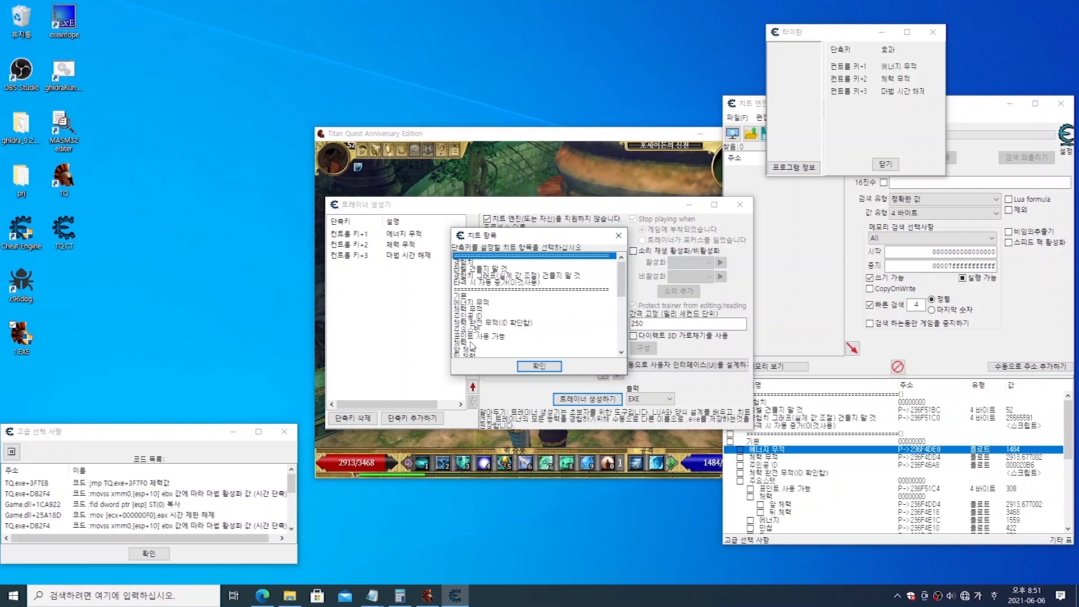
{"action": "left_click", "coordinate": [474, 337]}
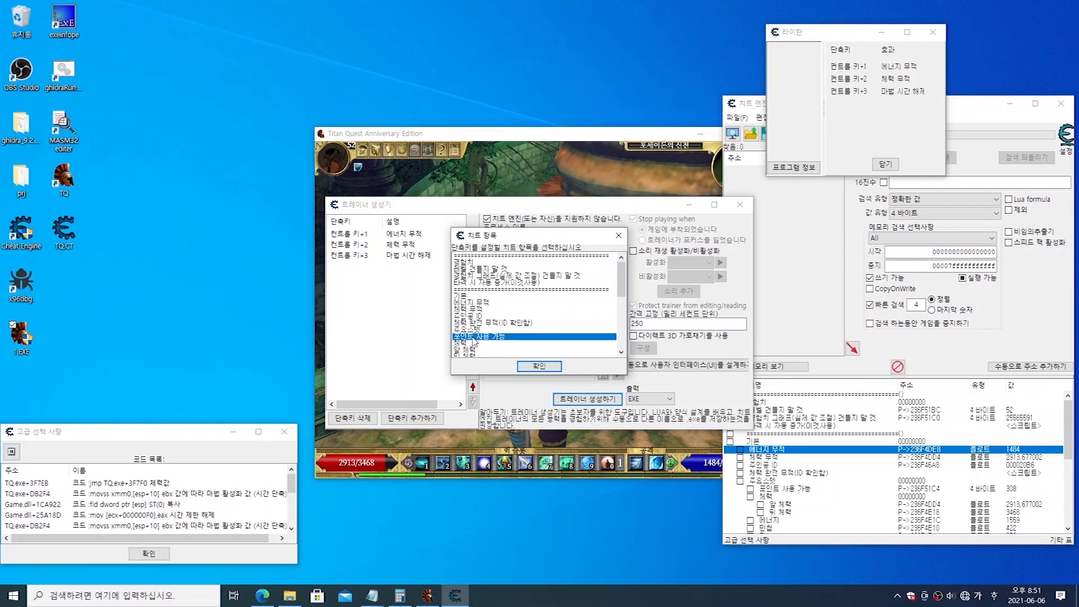
{"action": "left_click", "coordinate": [541, 368]}
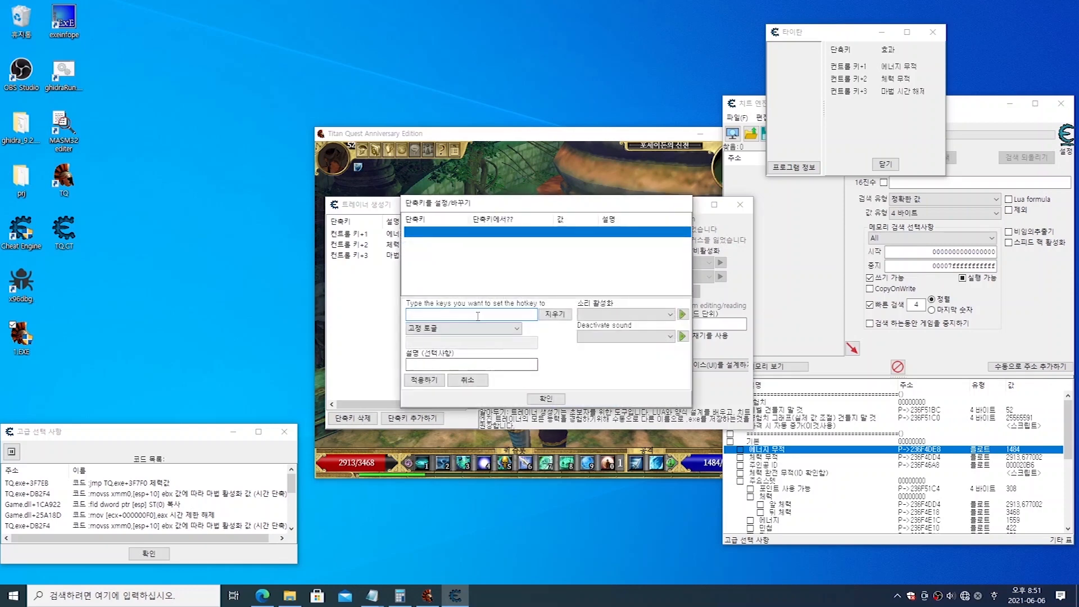
{"action": "key", "text": "ctrl"}
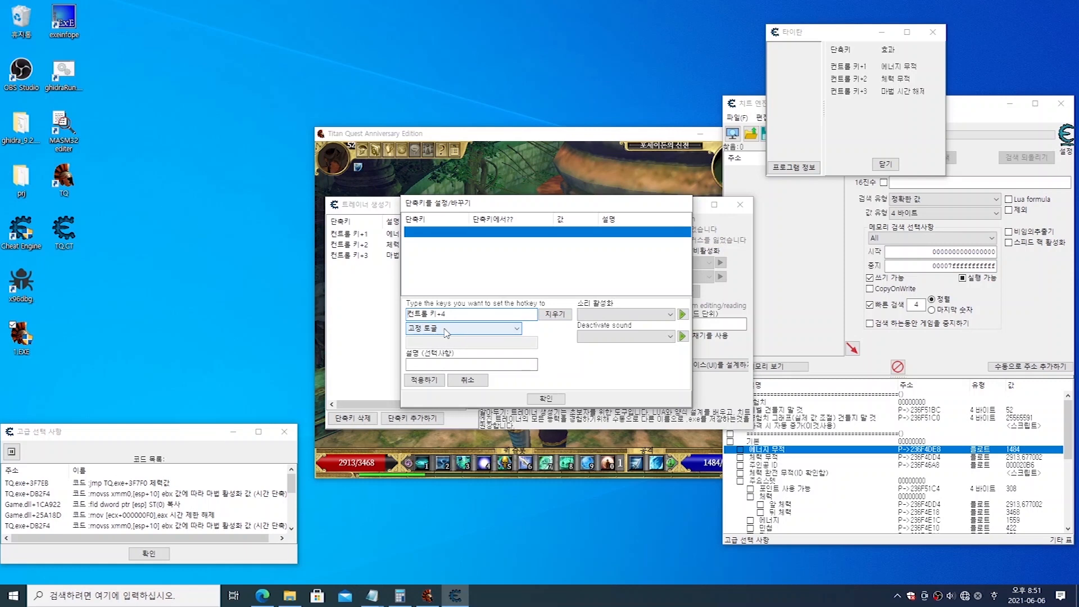
{"action": "left_click", "coordinate": [446, 333]}
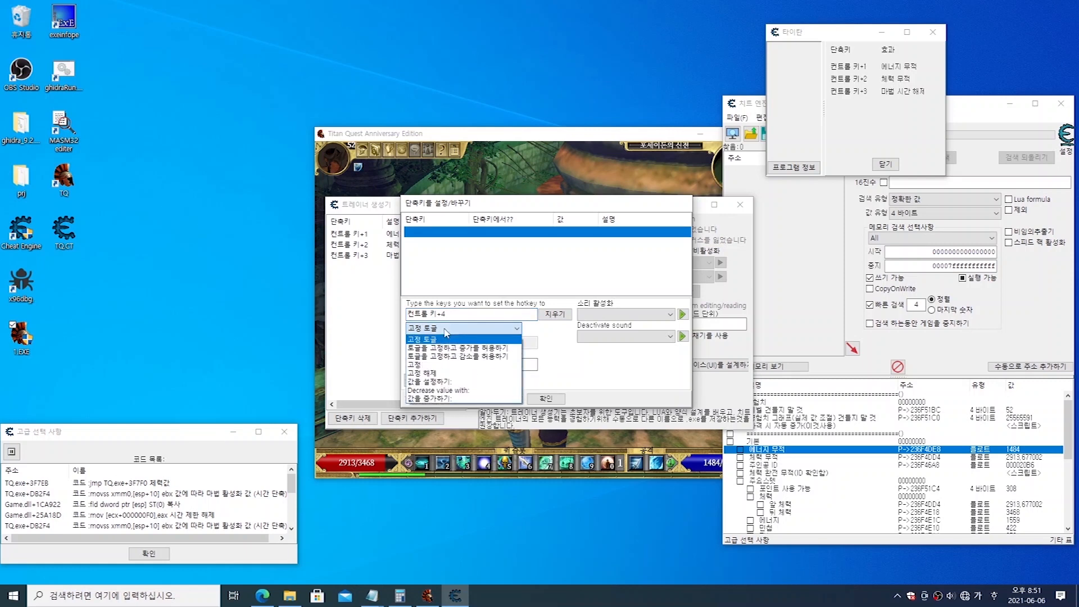
{"action": "left_click", "coordinate": [435, 365]}
{"action": "left_click", "coordinate": [425, 380]}
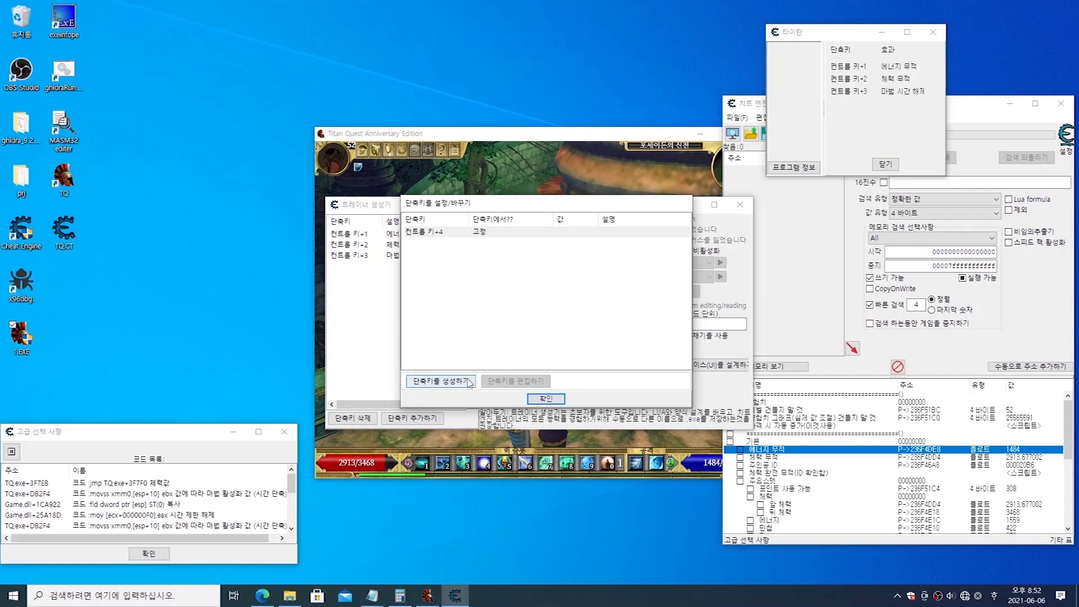
{"action": "left_click", "coordinate": [498, 235]}
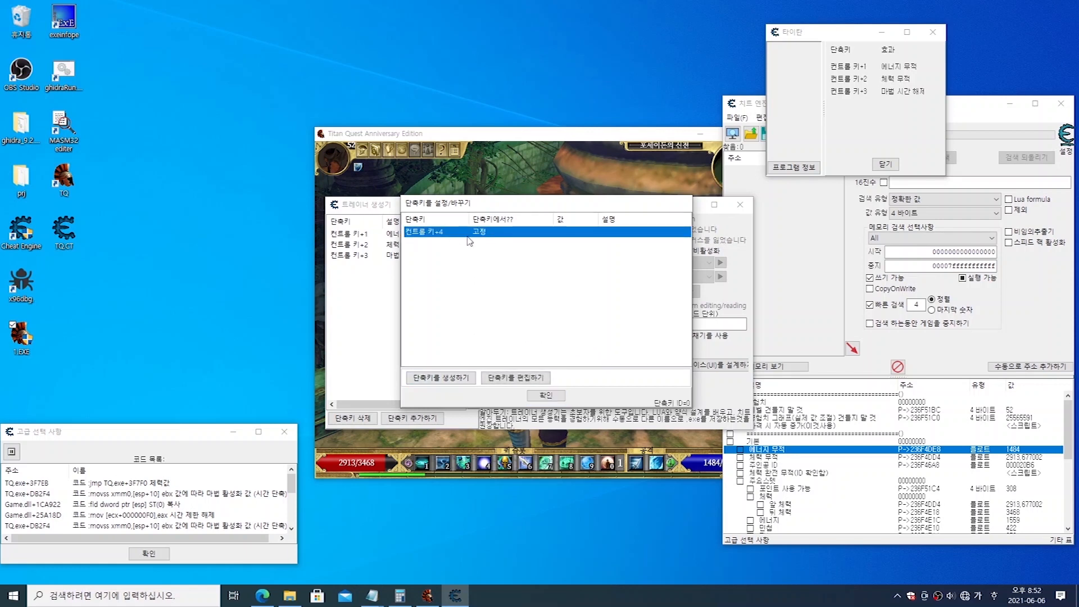
{"action": "right_click", "coordinate": [498, 239]}
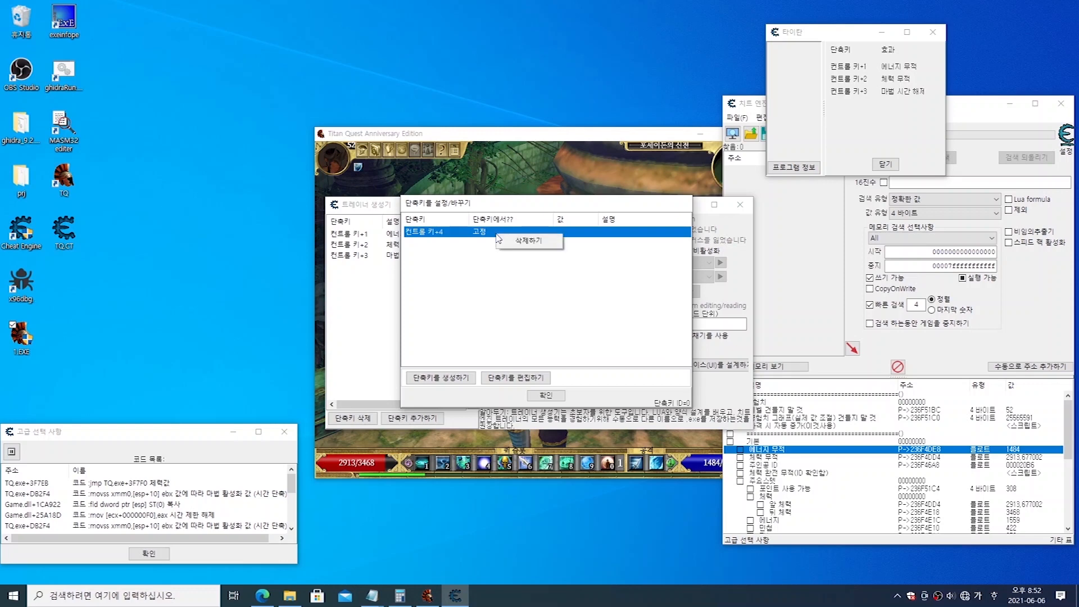
{"action": "left_click", "coordinate": [468, 301]}
{"action": "left_click", "coordinate": [545, 398]}
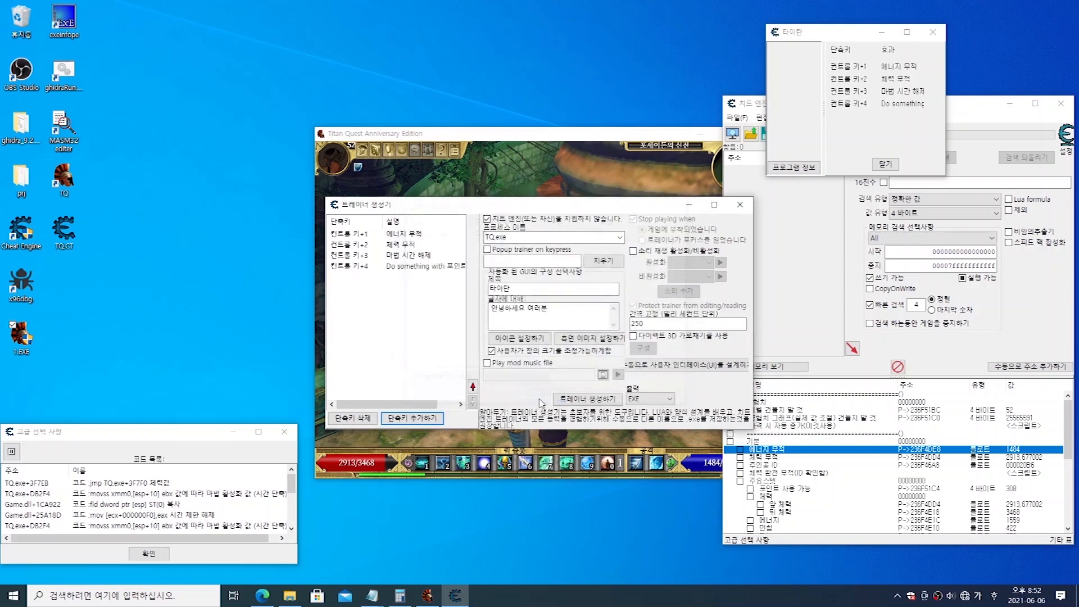
Step: Delete the Ctrl+4 hotkey from the trainer's list and confirm the removal
{"action": "left_click", "coordinate": [416, 269]}
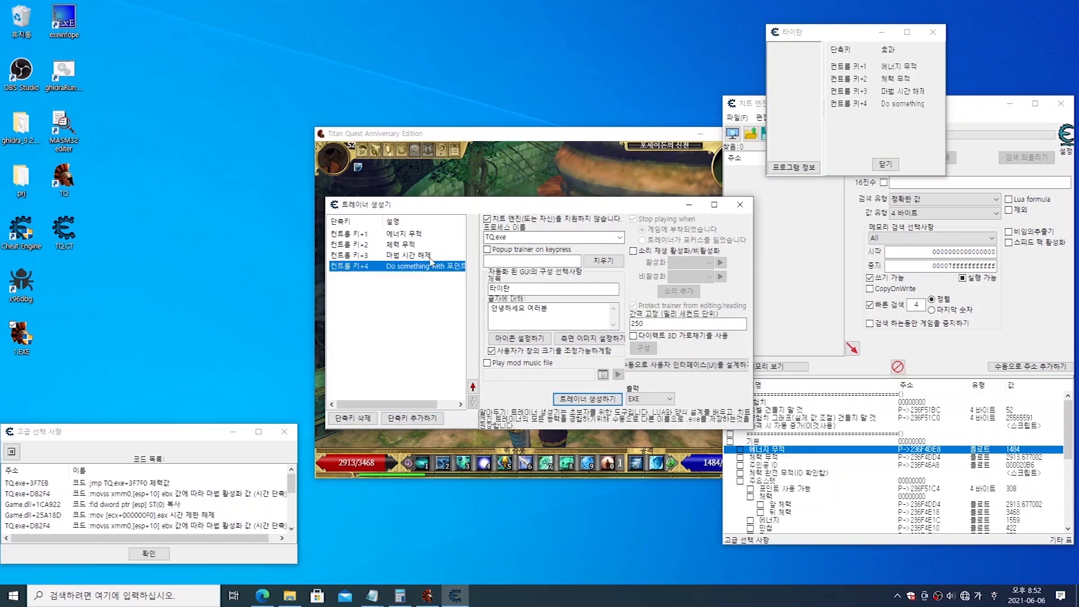
{"action": "right_click", "coordinate": [396, 271]}
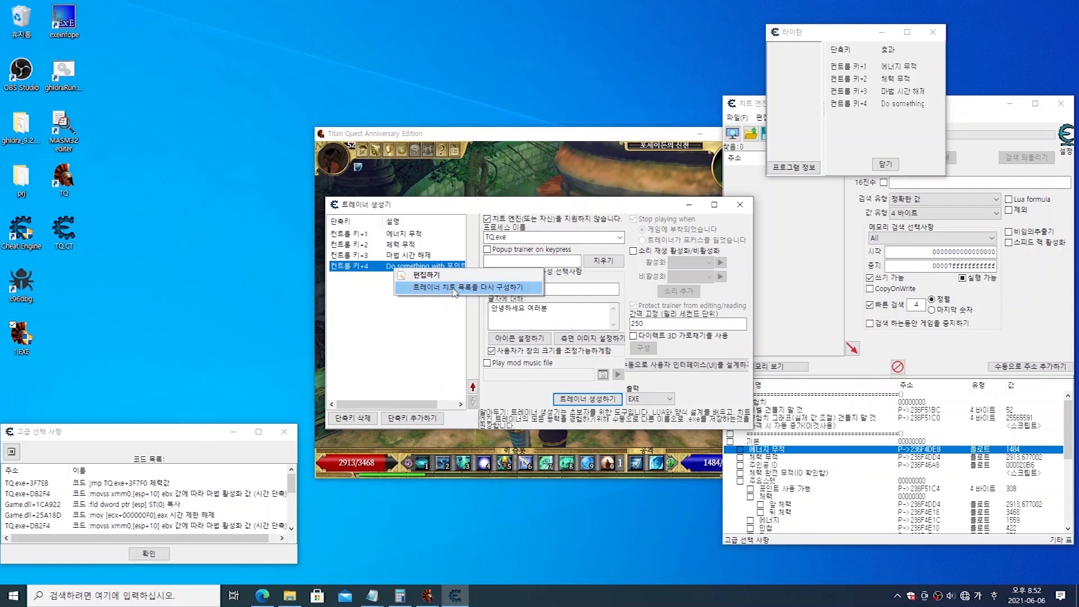
{"action": "left_click", "coordinate": [480, 287]}
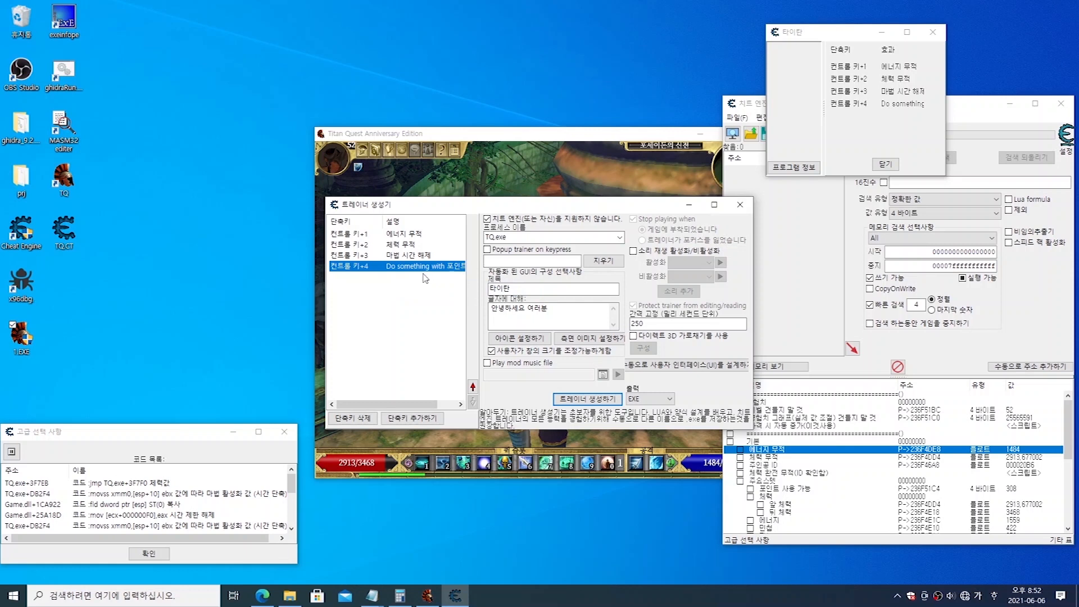
{"action": "left_click", "coordinate": [406, 285]}
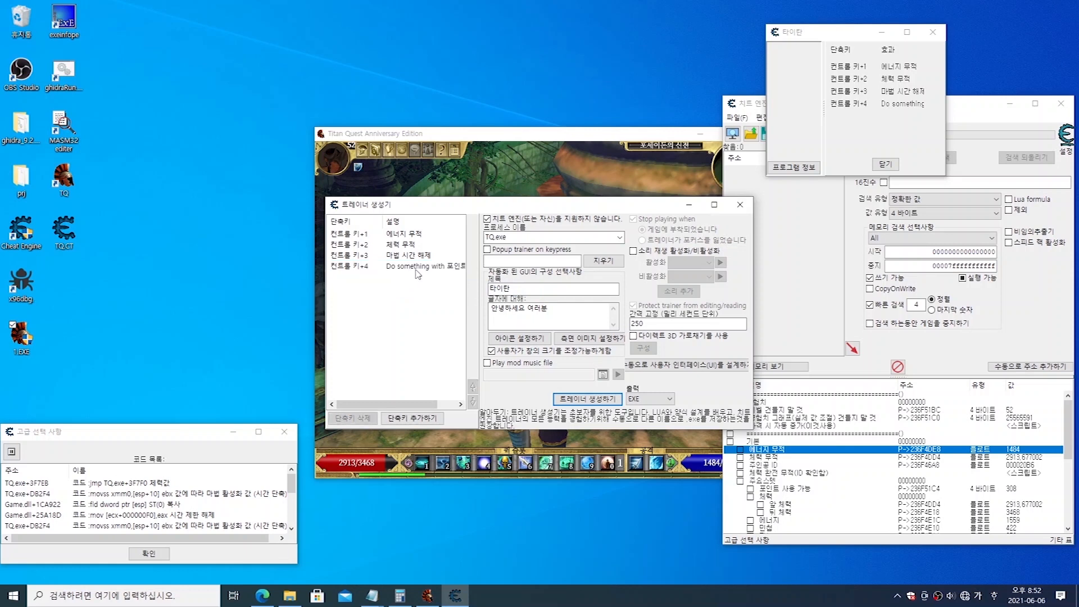
{"action": "left_click", "coordinate": [413, 269]}
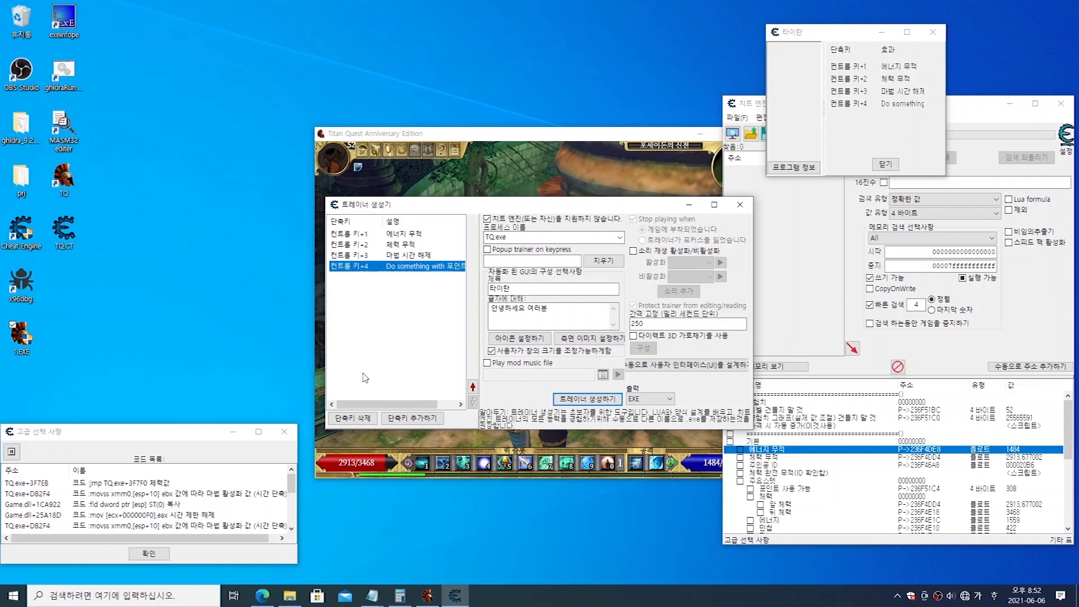
{"action": "left_click", "coordinate": [349, 418]}
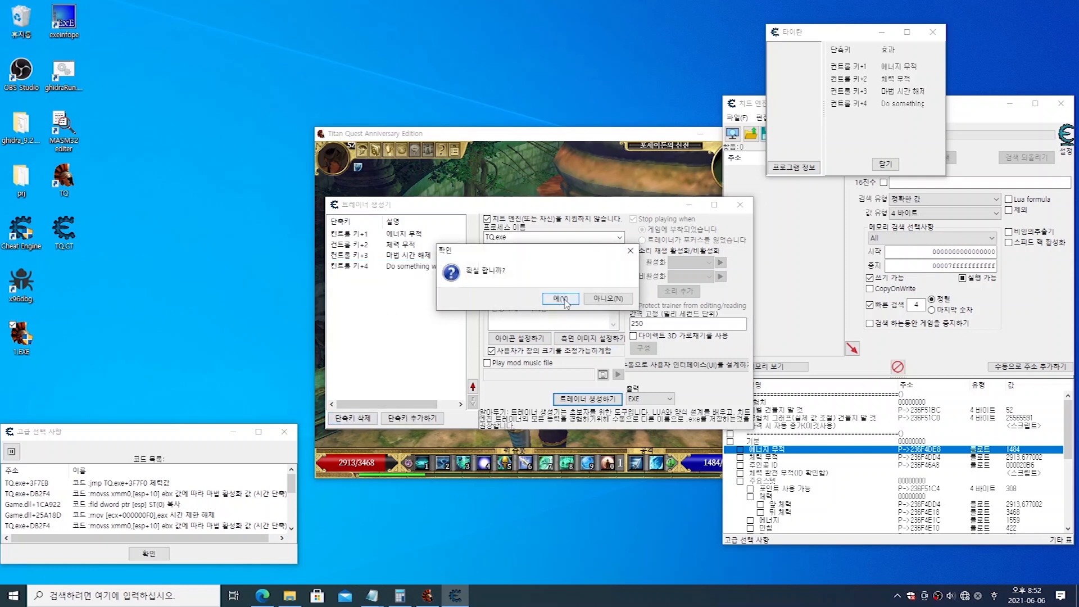
{"action": "left_click", "coordinate": [565, 300]}
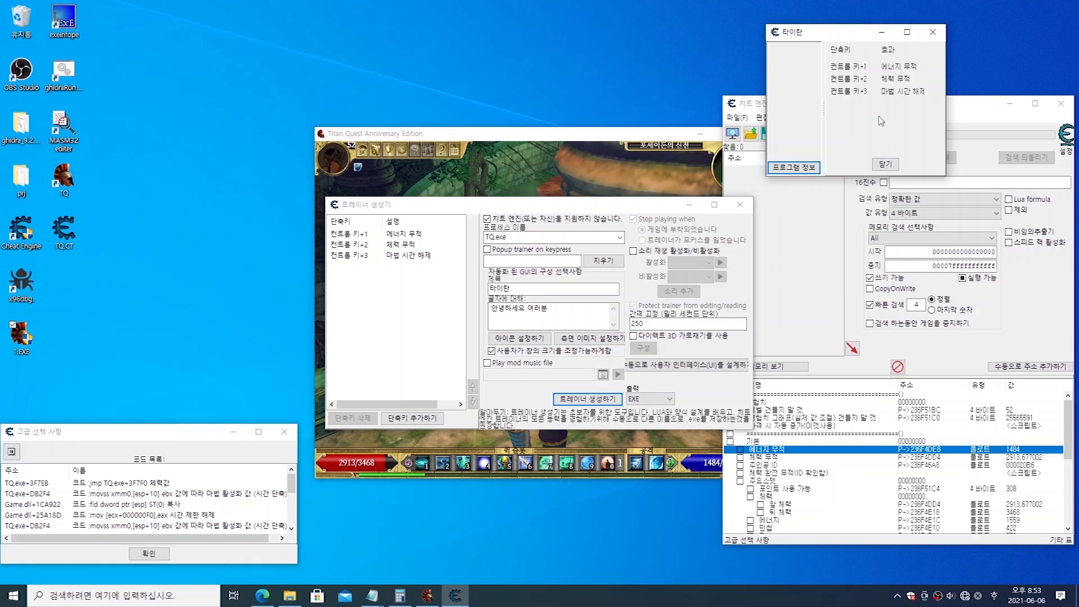
{"action": "left_click", "coordinate": [402, 245]}
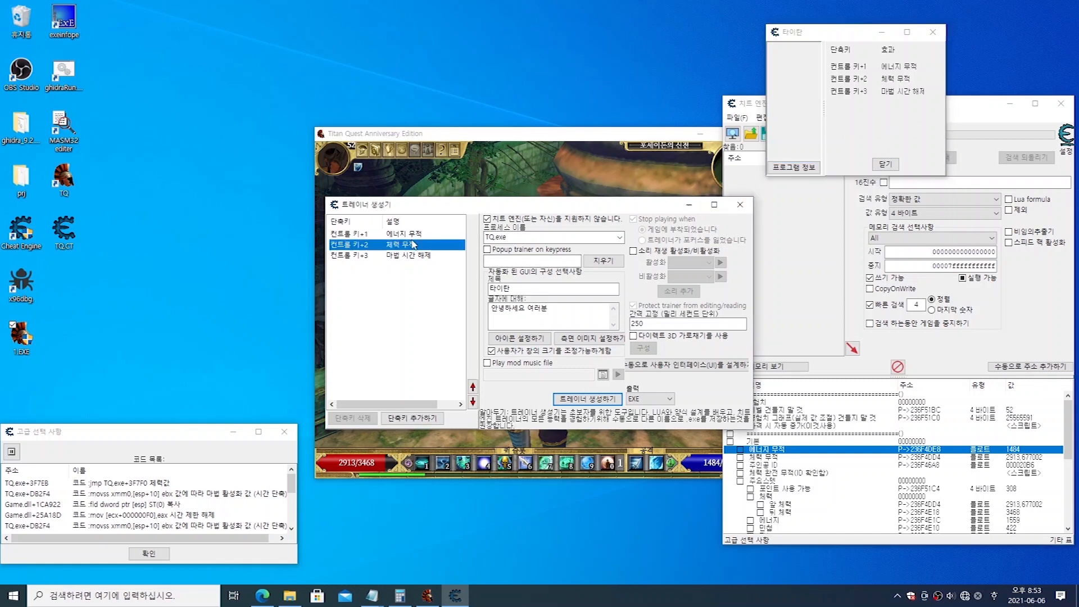
{"action": "left_click", "coordinate": [403, 255]}
{"action": "left_click", "coordinate": [401, 246]}
{"action": "left_click", "coordinate": [403, 235]}
{"action": "left_click", "coordinate": [402, 256]}
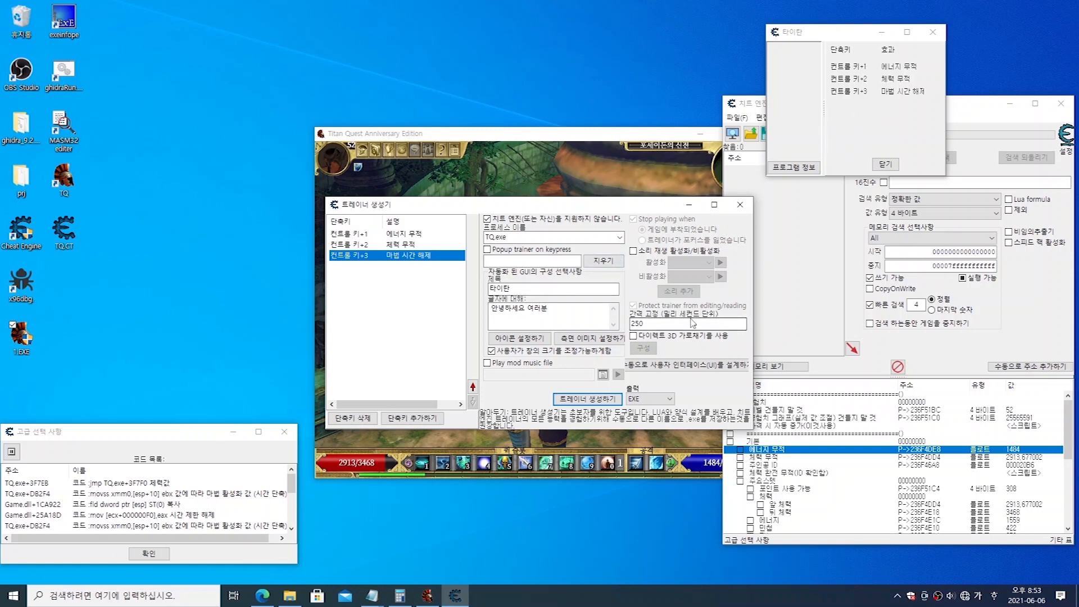
Step: Open the manual interface designer for the trainer and move the CETrainer form clear of the trainer generator
{"action": "left_click", "coordinate": [672, 370]}
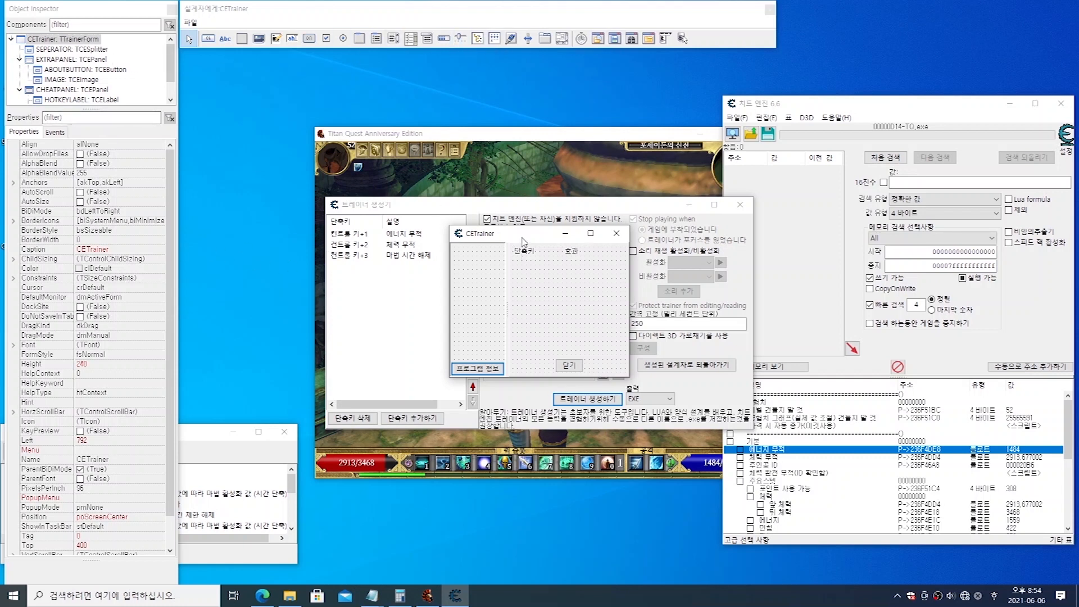
{"action": "left_click_drag", "start_coordinate": [523, 241], "coordinate": [775, 401]}
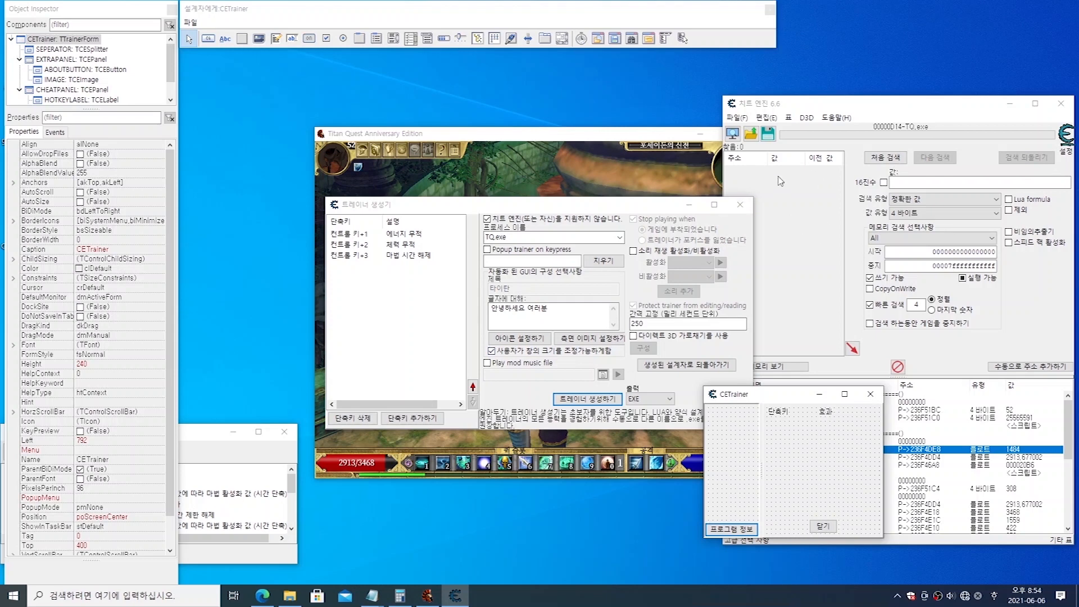
{"action": "left_click", "coordinate": [736, 118]}
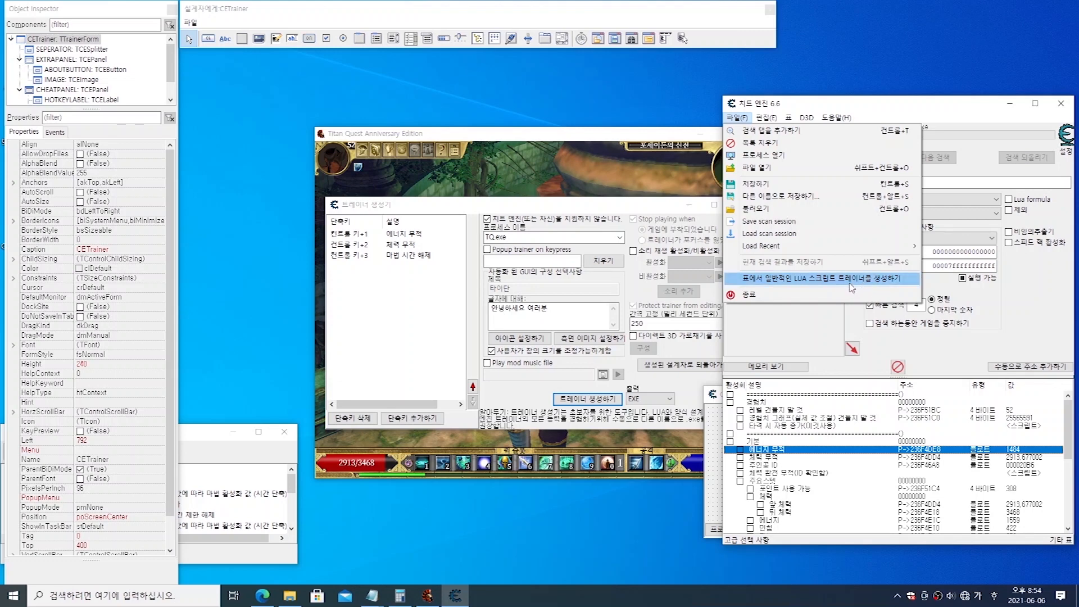
{"action": "left_click", "coordinate": [804, 328]}
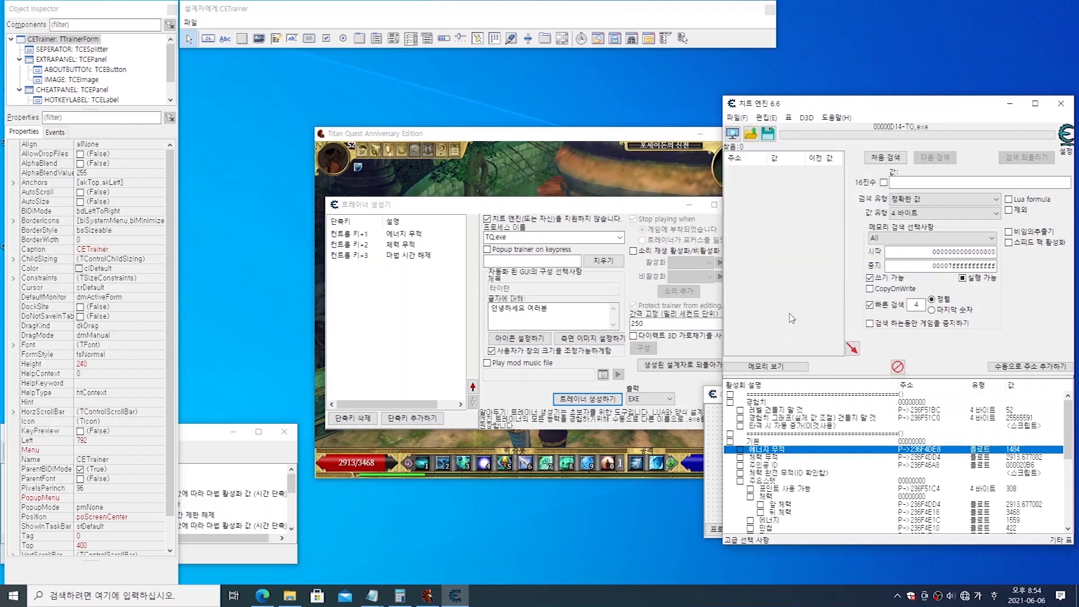
{"action": "left_click", "coordinate": [711, 406]}
{"action": "left_click_drag", "start_coordinate": [773, 398], "coordinate": [607, 419]}
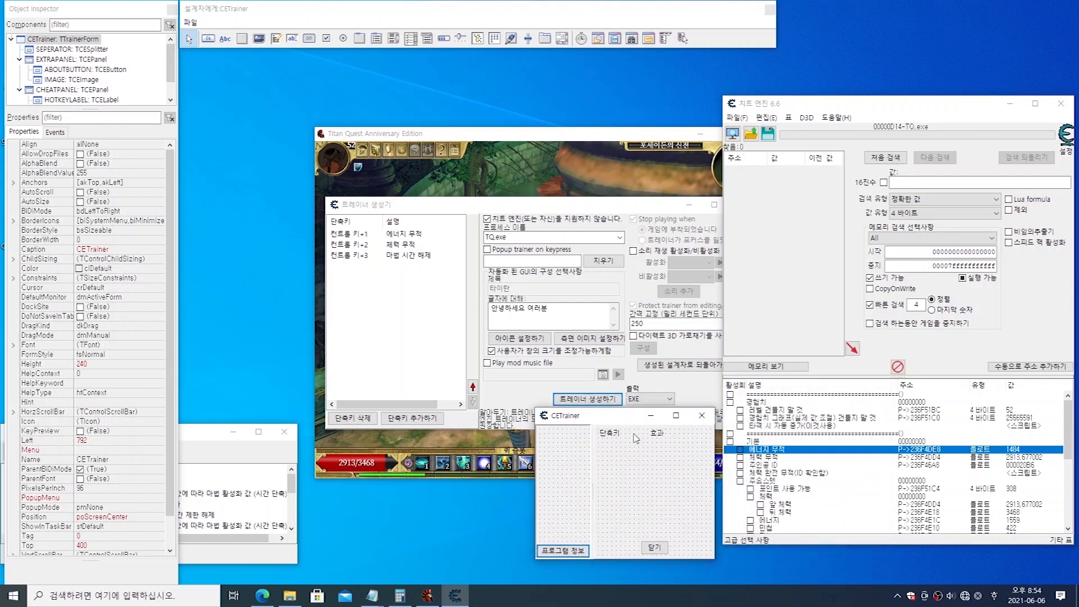
{"action": "left_click_drag", "start_coordinate": [626, 419], "coordinate": [856, 73]}
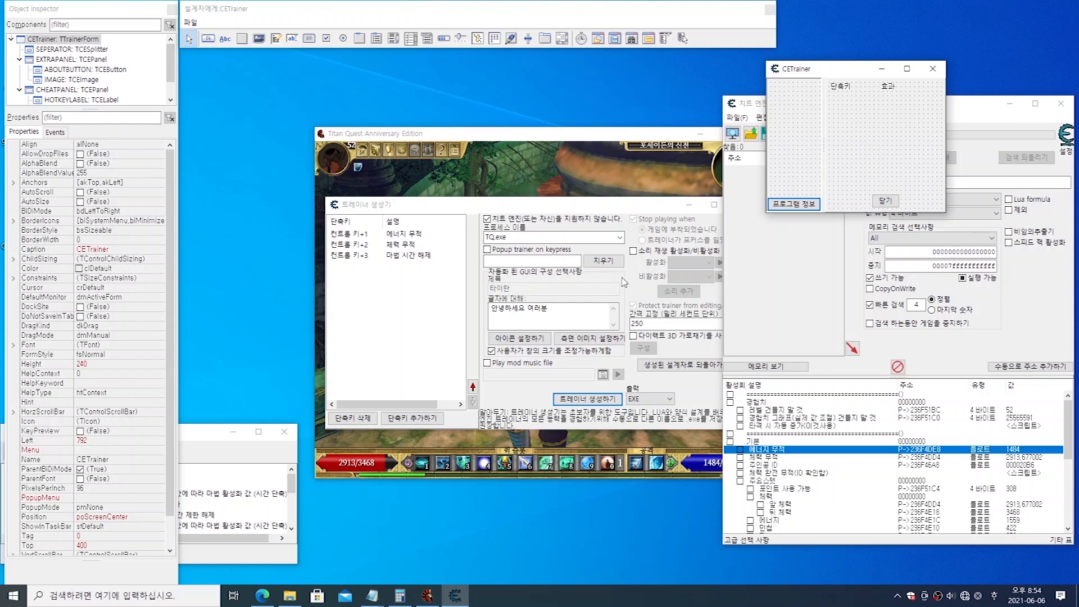
Step: Go back to the generated trainer design, reopen the manual designer and select the form's cheat panel
{"action": "left_click", "coordinate": [402, 244]}
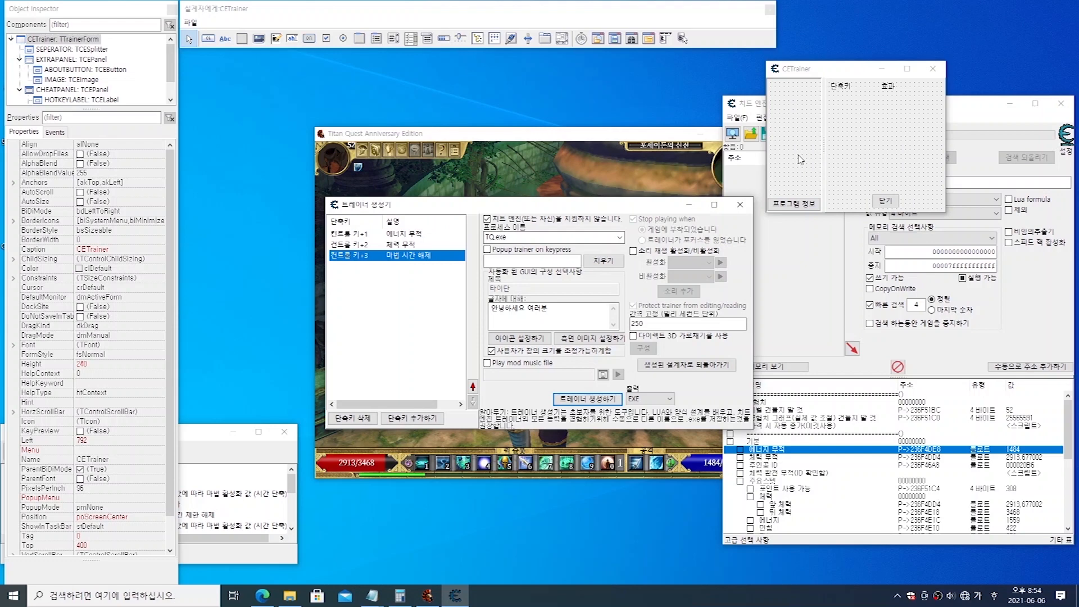
{"action": "left_click", "coordinate": [882, 120]}
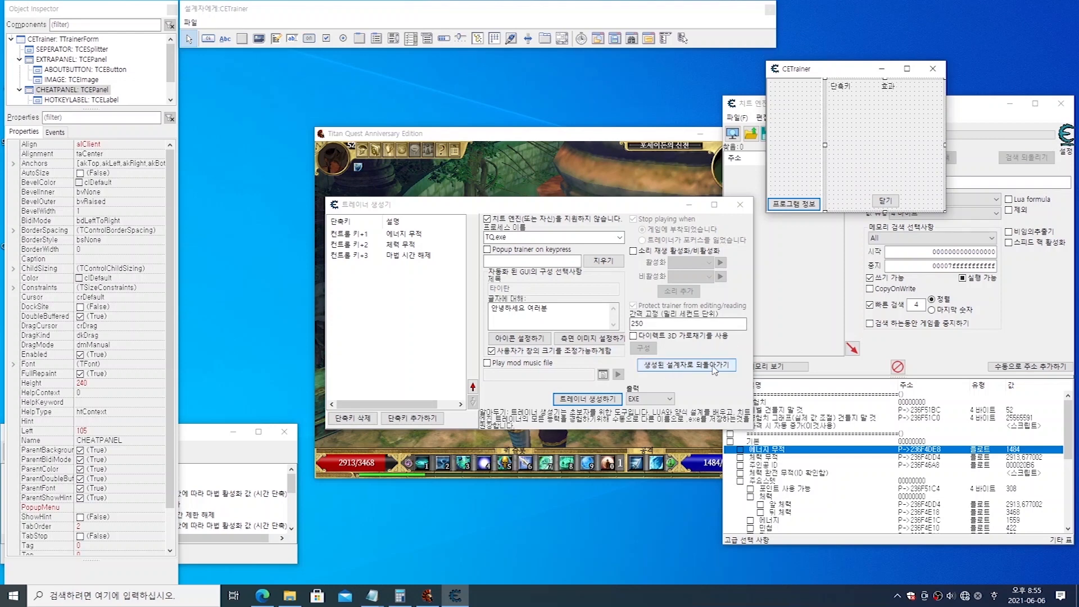
{"action": "left_click", "coordinate": [680, 366]}
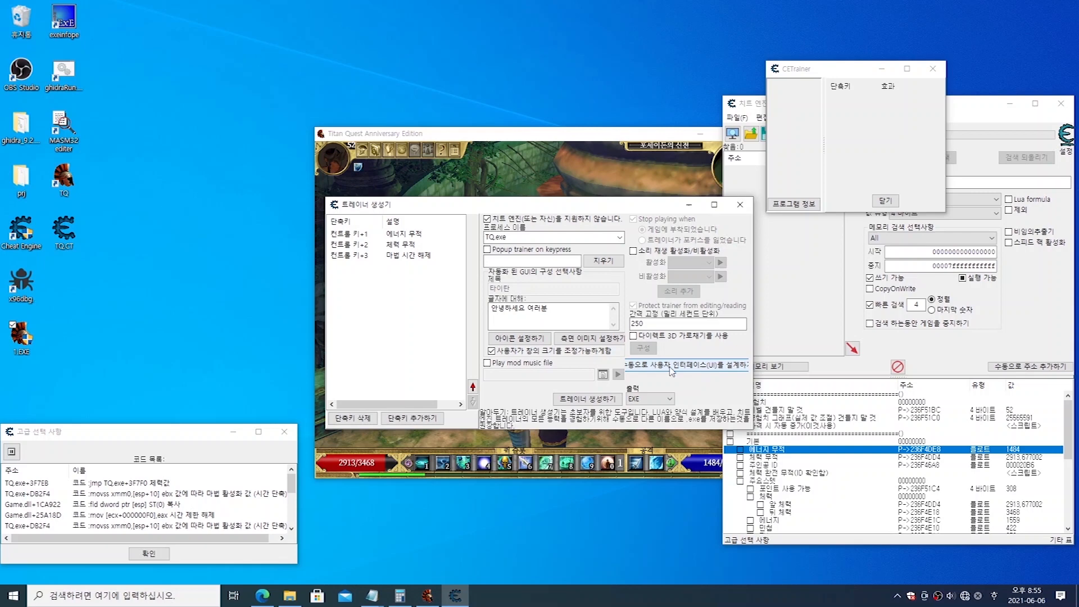
{"action": "left_click", "coordinate": [687, 368]}
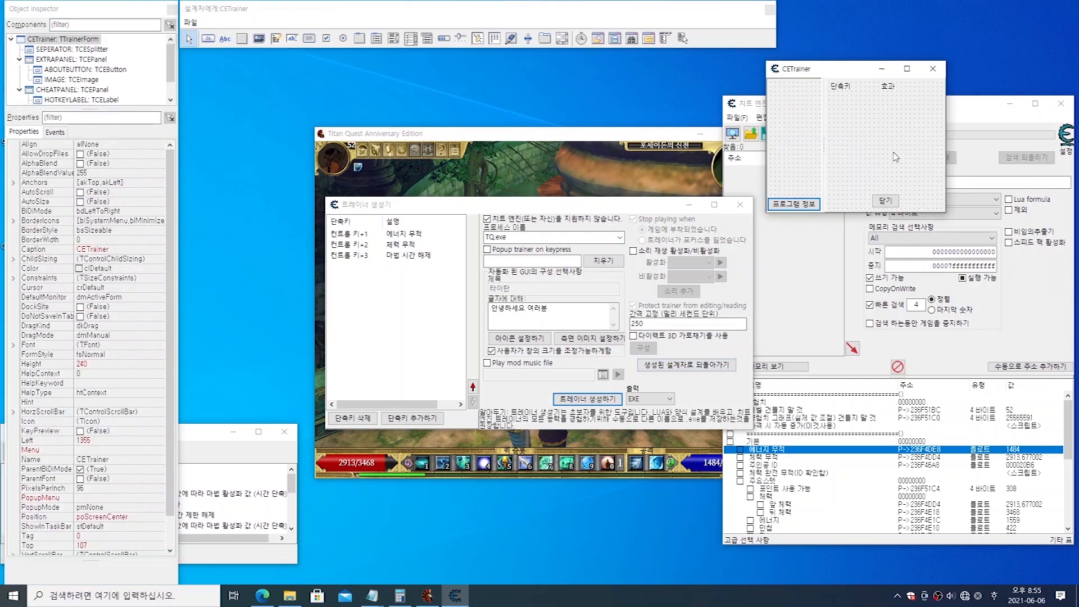
{"action": "left_click", "coordinate": [875, 124]}
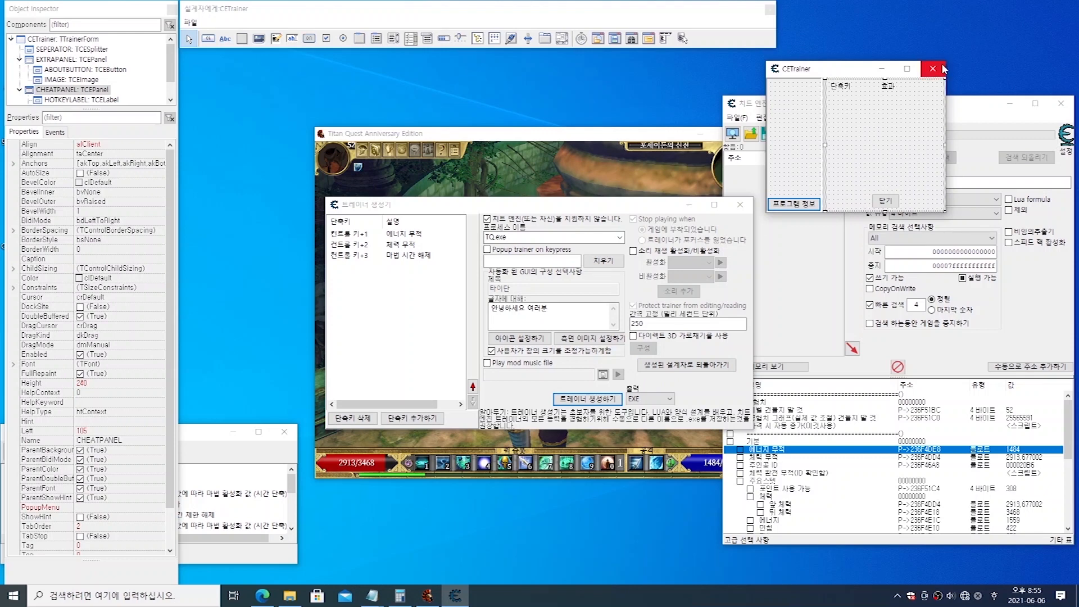
Step: Save the cheat table over the existing TQ.CT on the desktop and close Cheat Engine
{"action": "left_click", "coordinate": [977, 115]}
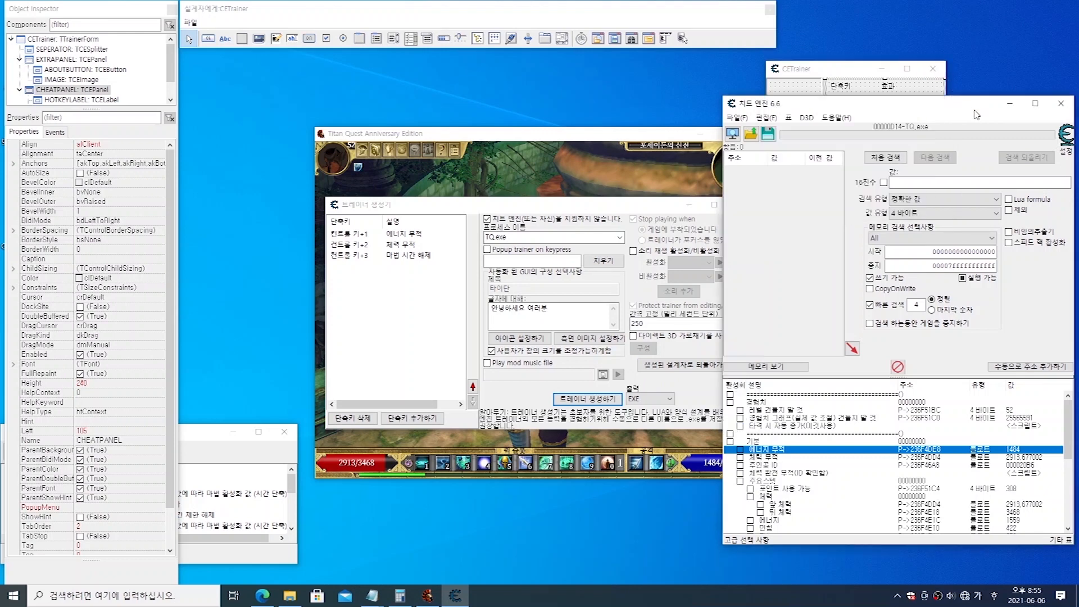
{"action": "left_click", "coordinate": [767, 135]}
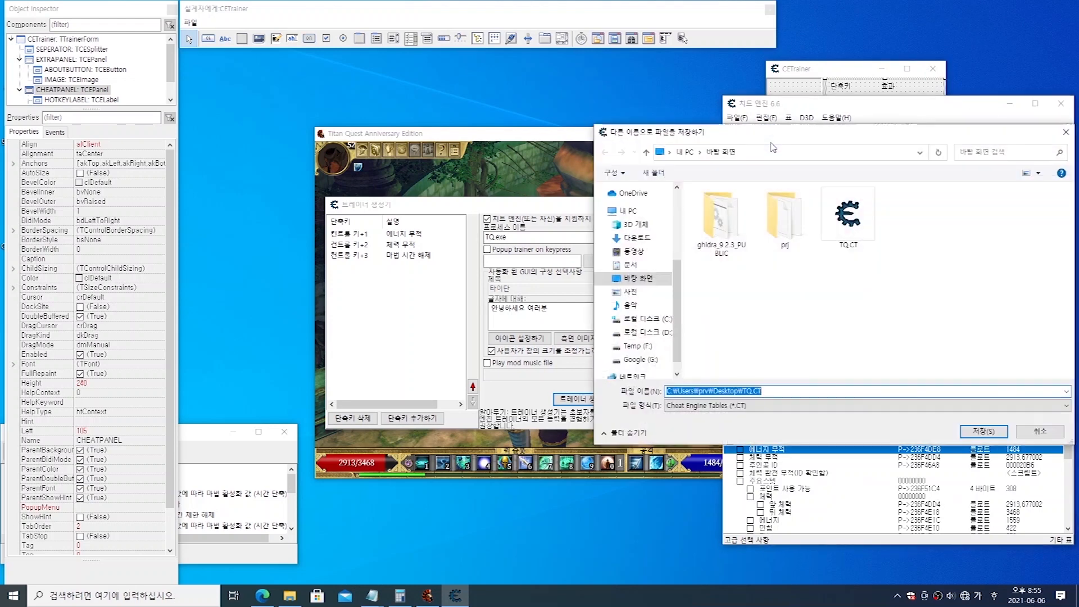
{"action": "left_click", "coordinate": [864, 234]}
{"action": "left_click", "coordinate": [984, 431]}
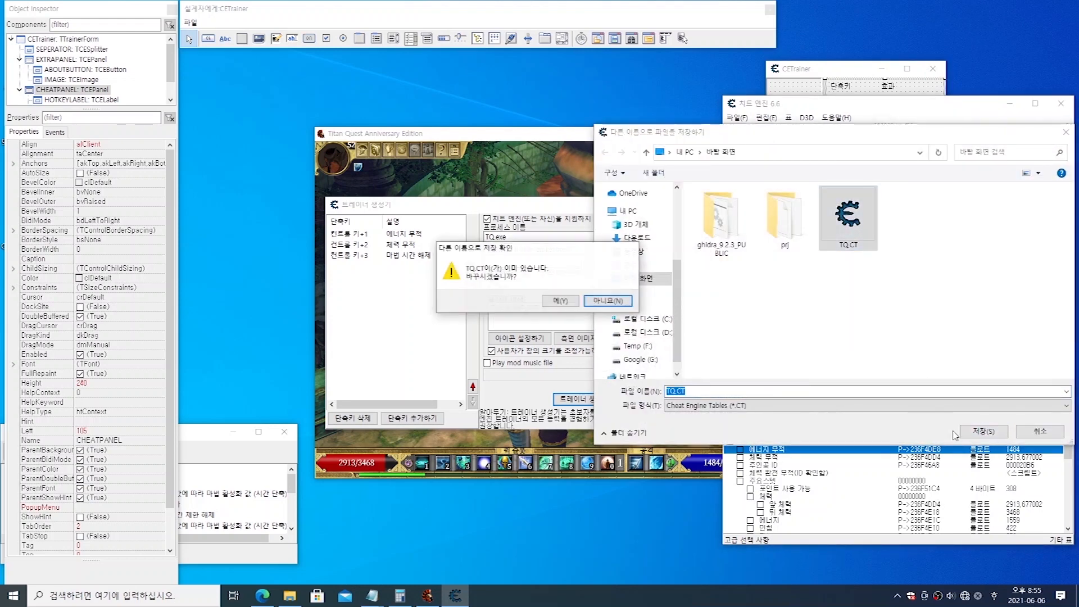
{"action": "left_click", "coordinate": [568, 305]}
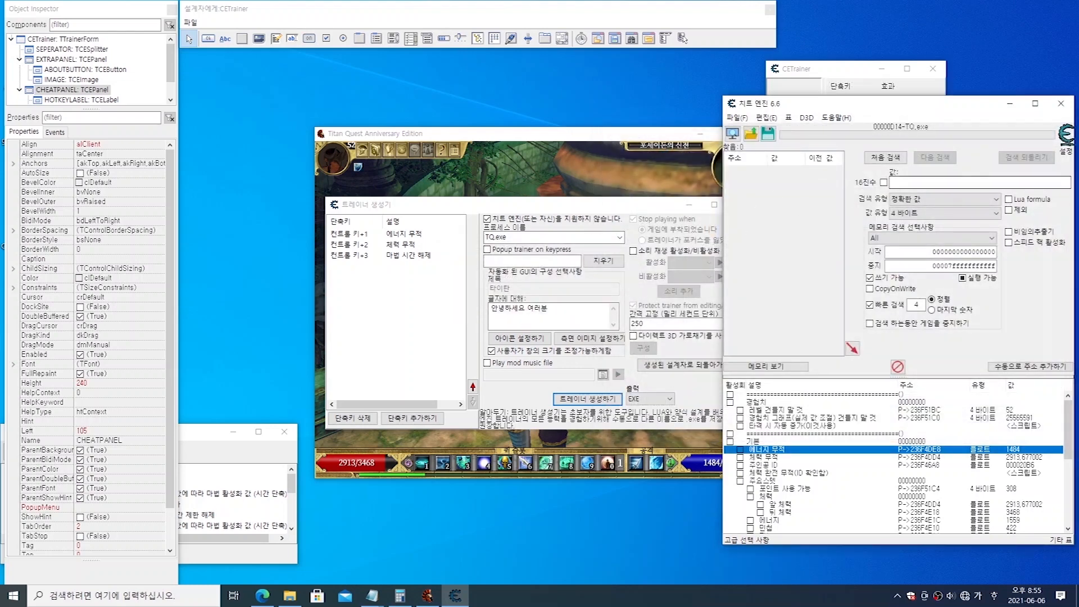
{"action": "left_click", "coordinate": [1060, 103]}
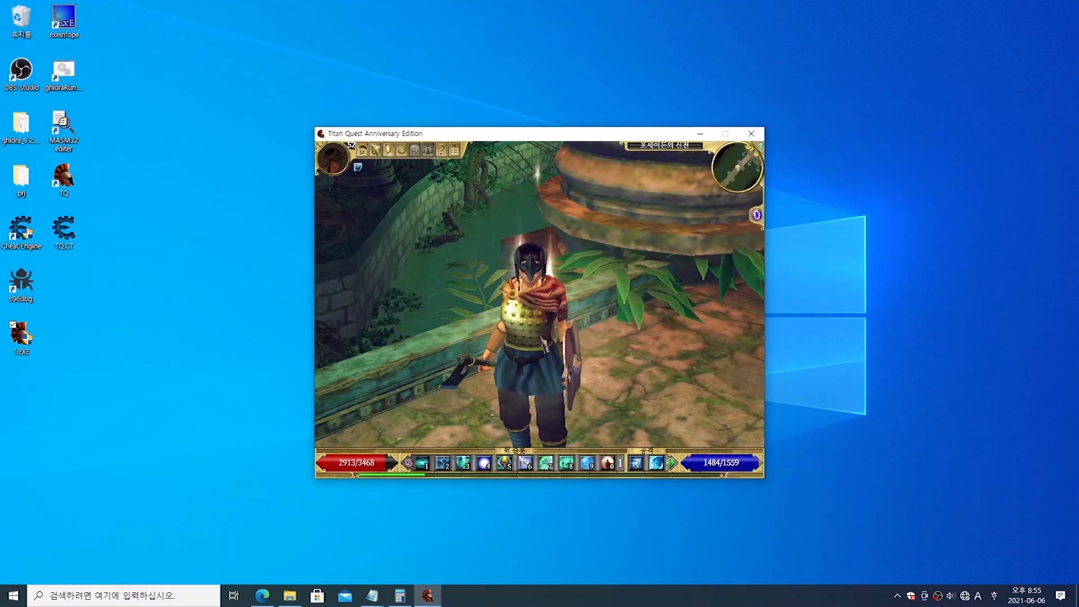
Step: Relaunch Cheat Engine and load the TQ.CT table from the desktop
{"action": "left_click", "coordinate": [257, 307]}
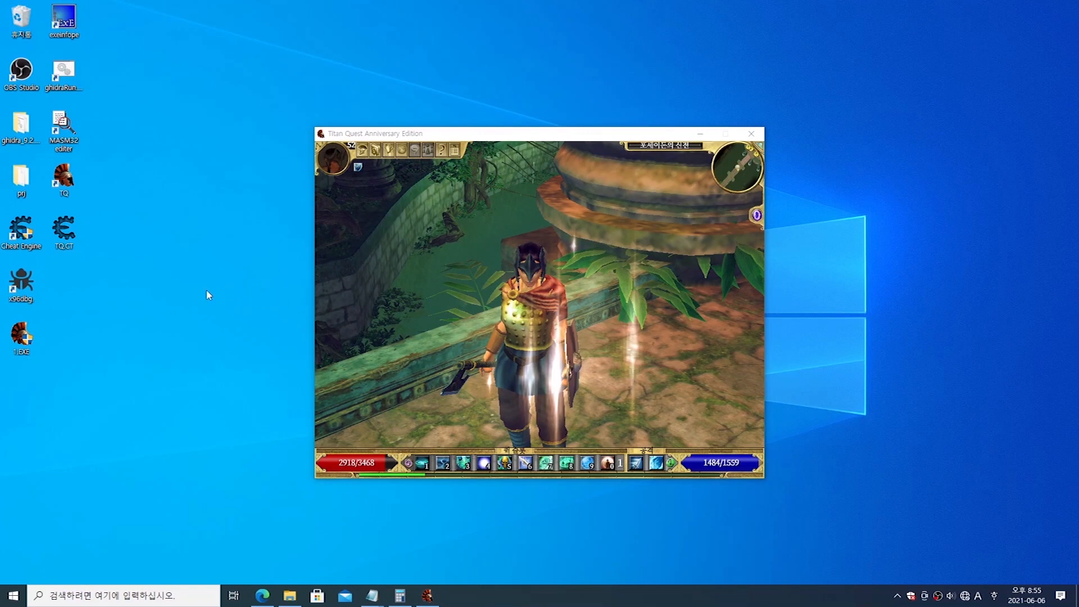
{"action": "double_click", "coordinate": [32, 233]}
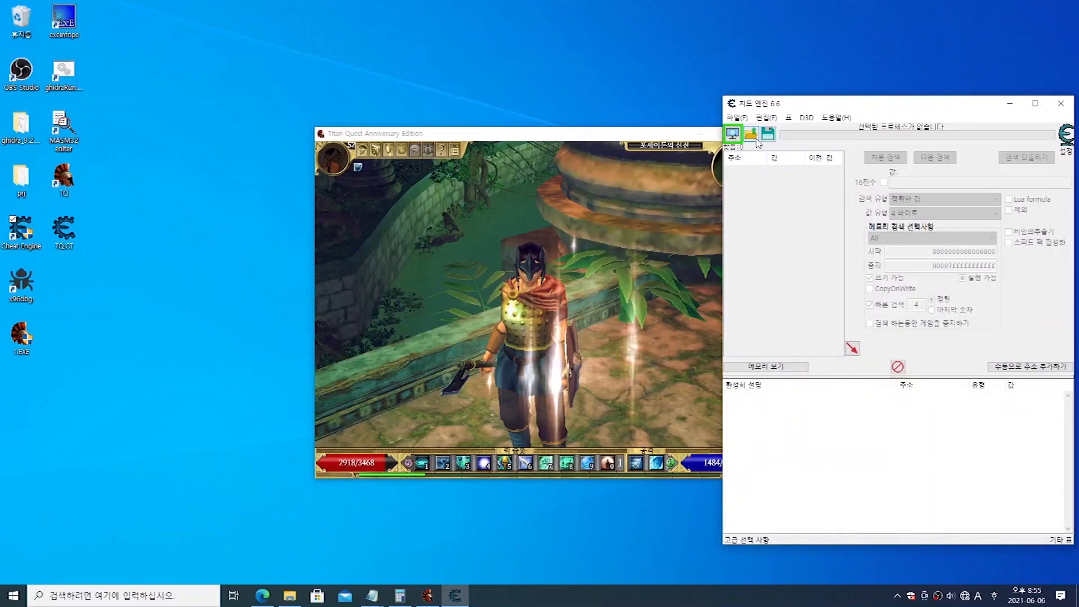
{"action": "left_click", "coordinate": [755, 139]}
{"action": "left_click", "coordinate": [845, 216]}
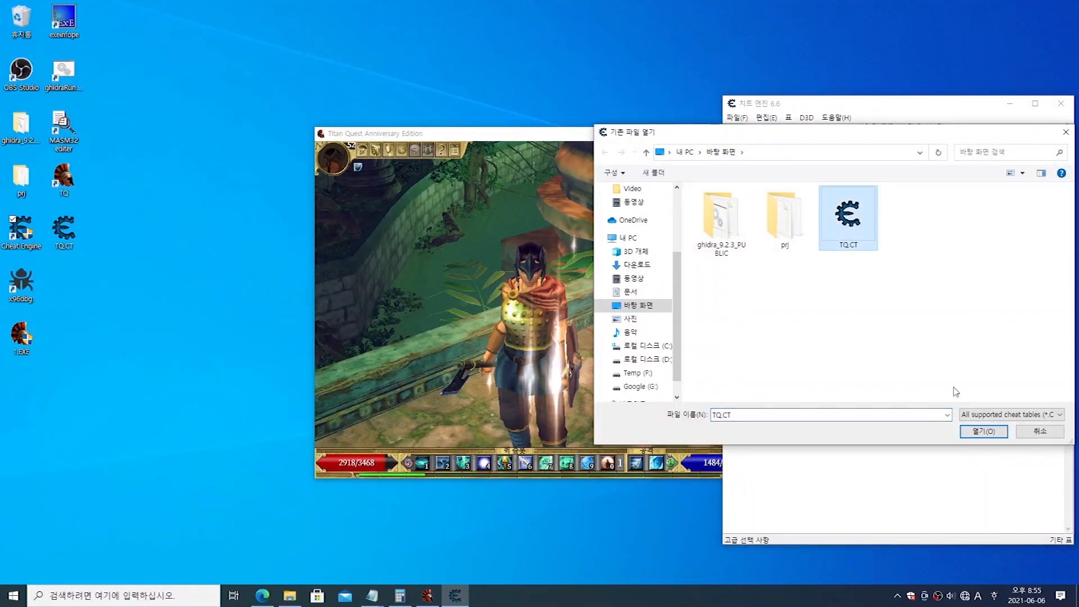
{"action": "left_click", "coordinate": [972, 433]}
Step: Attach to the Titan Quest Anniversary Edition process and keep the current address and code list
{"action": "left_click", "coordinate": [733, 133]}
{"action": "left_click", "coordinate": [824, 324]}
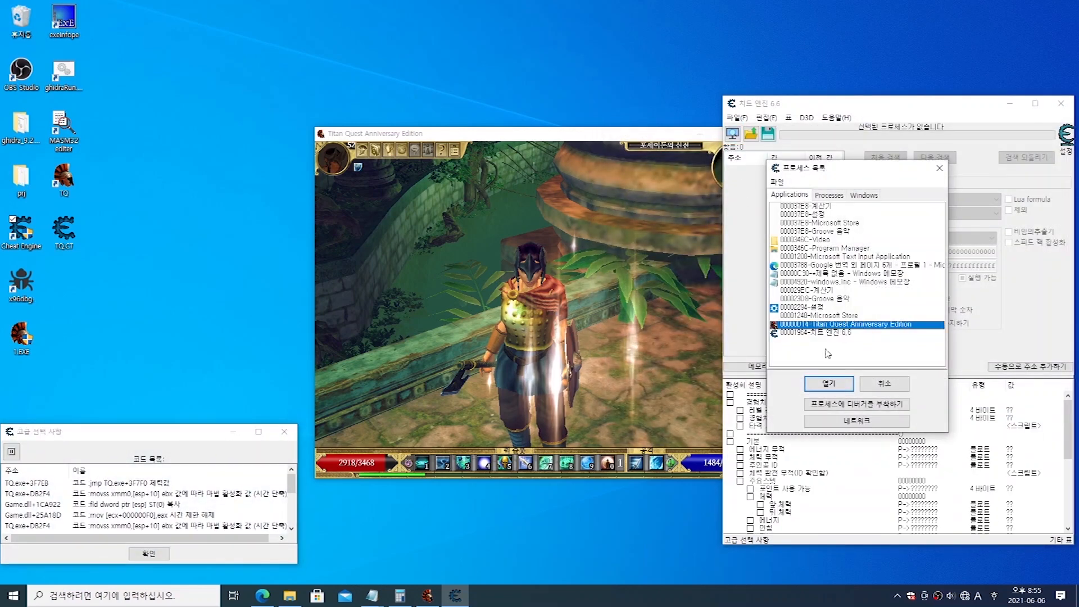
{"action": "left_click", "coordinate": [832, 387]}
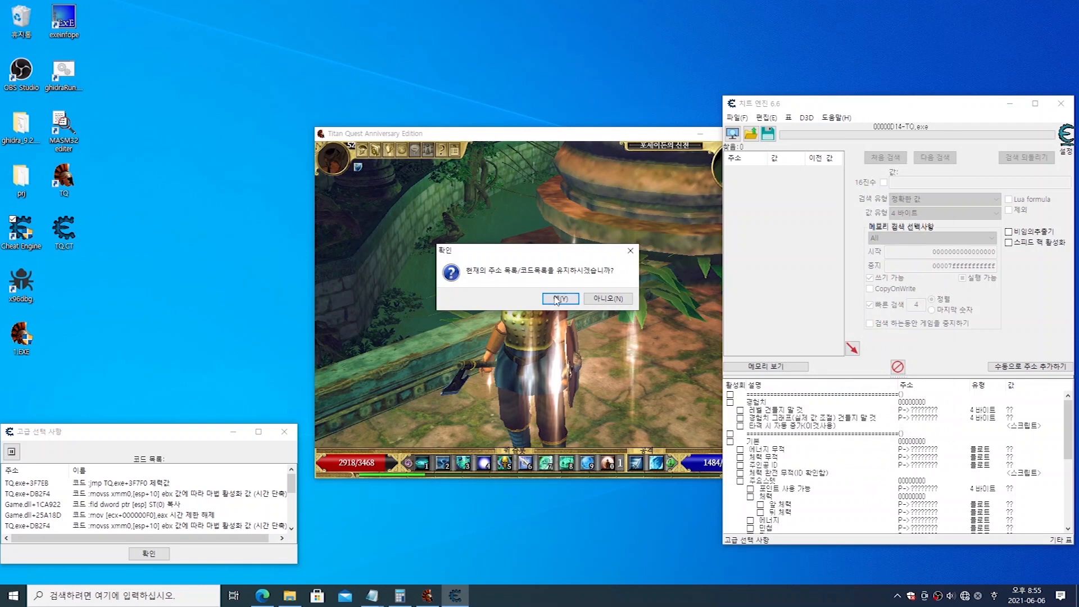
{"action": "left_click", "coordinate": [559, 302]}
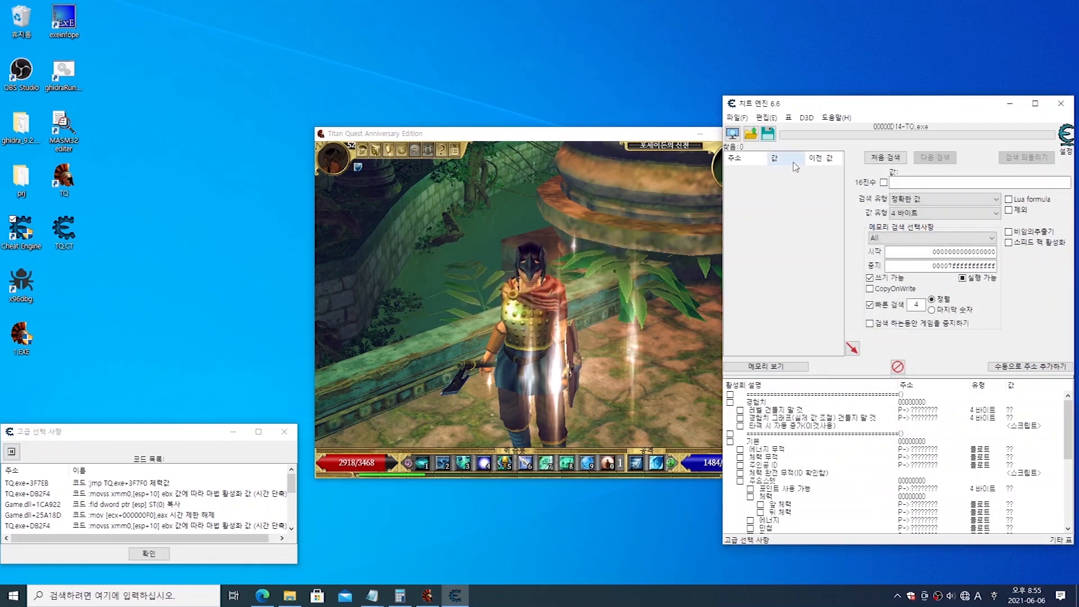
Step: Start generating a Lua script trainer from the table and enlarge the CETrainer preview window in height and width
{"action": "left_click", "coordinate": [738, 118]}
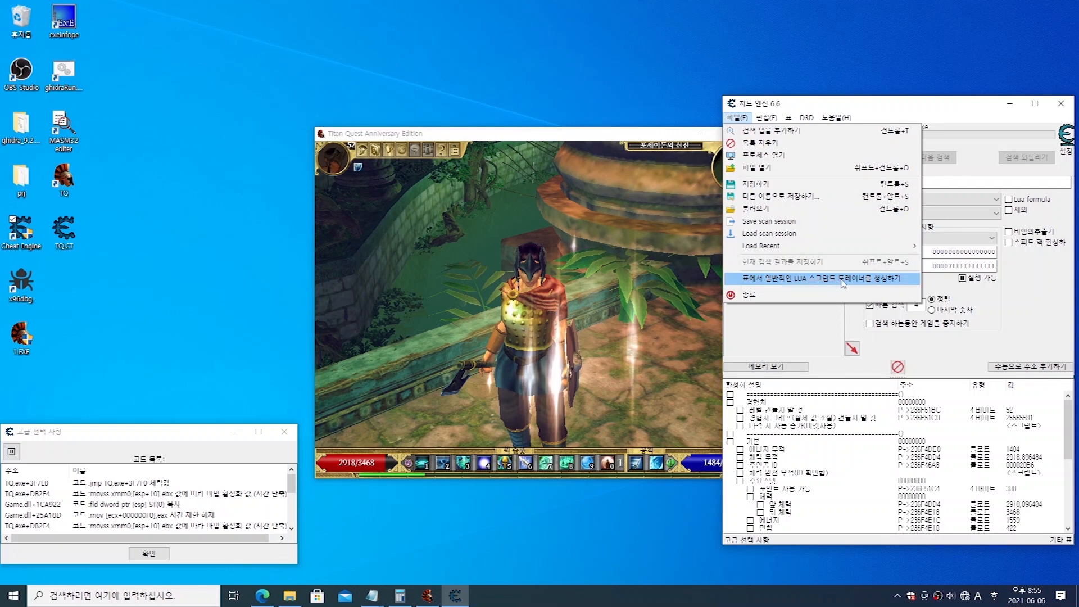
{"action": "left_click", "coordinate": [868, 279]}
{"action": "left_click", "coordinate": [564, 312]}
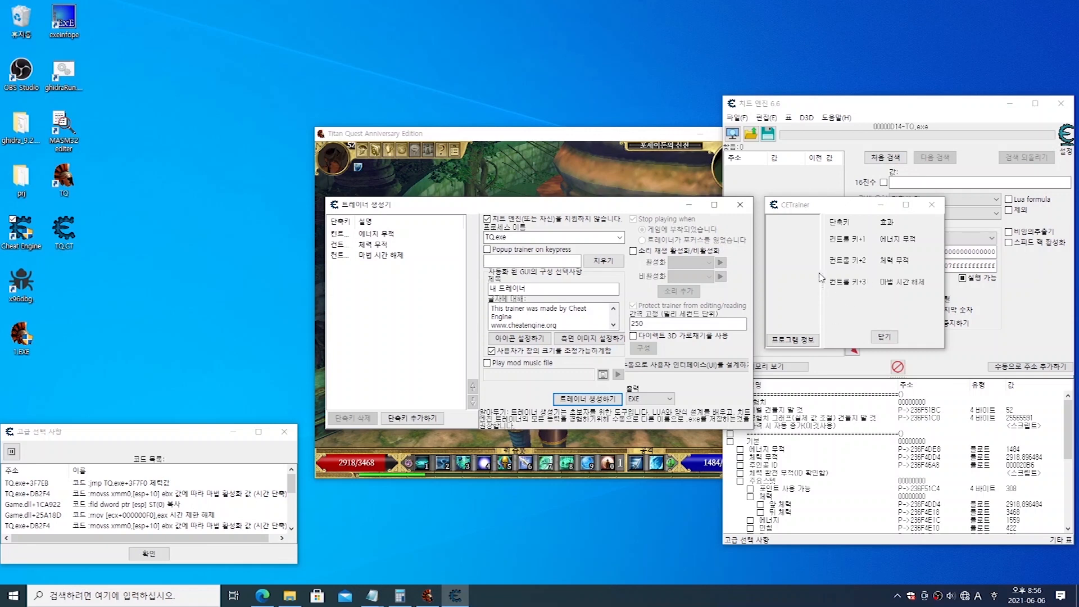
{"action": "left_click_drag", "start_coordinate": [856, 349], "coordinate": [870, 464]}
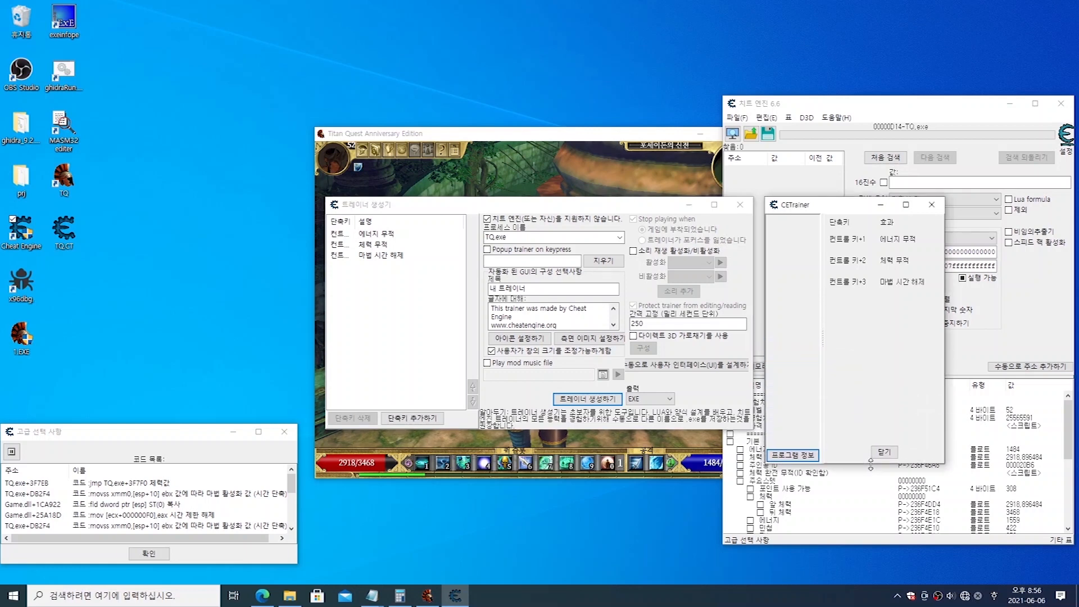
{"action": "left_click_drag", "start_coordinate": [944, 349], "coordinate": [1024, 338]}
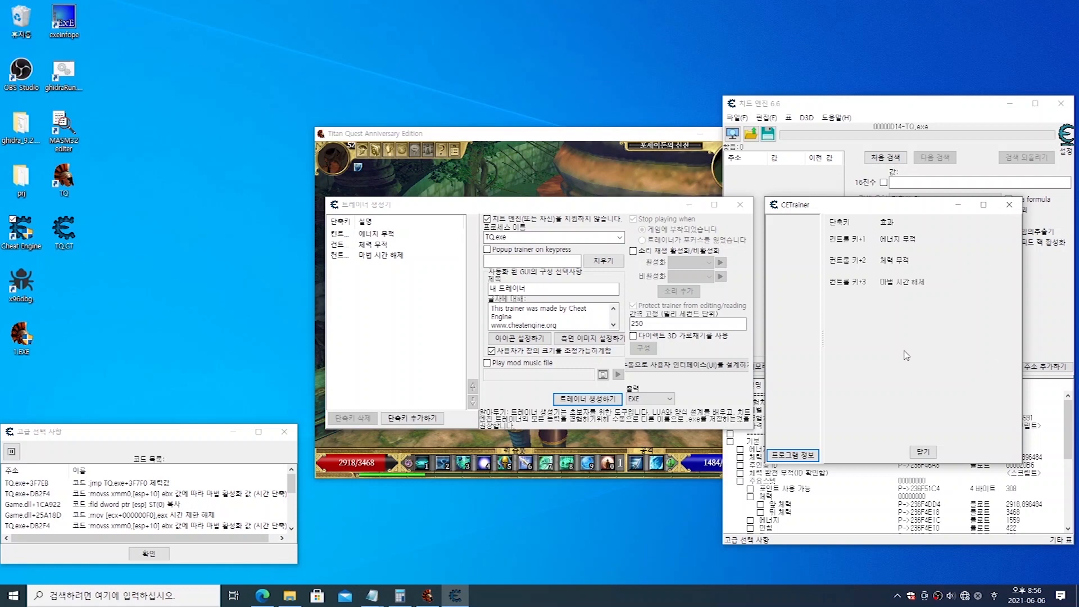
Step: Replace the trainer's default about text with 안녕하세요 여러분
{"action": "scroll", "coordinate": [569, 332], "scroll_direction": "down", "scroll_amount": 1}
{"action": "left_click", "coordinate": [565, 321]}
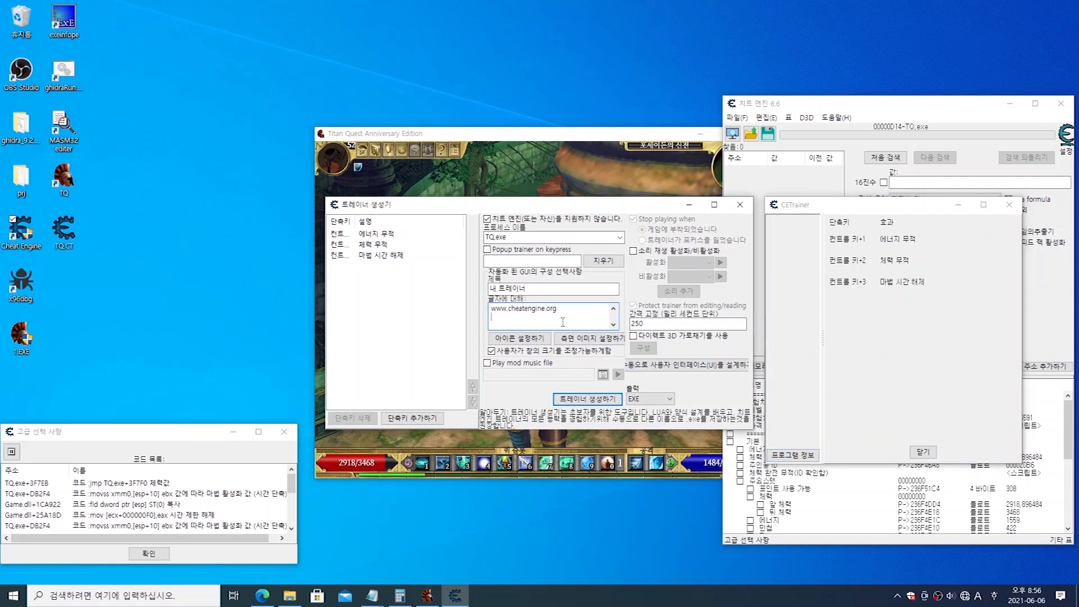
{"action": "left_click_drag", "start_coordinate": [484, 317], "coordinate": [454, 288]}
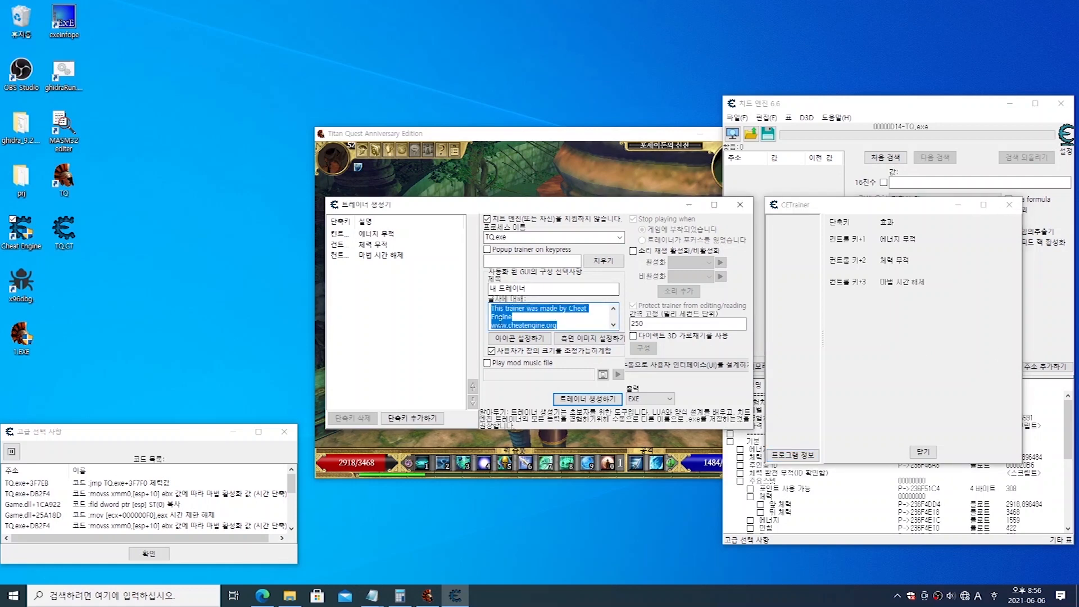
{"action": "scroll", "coordinate": [562, 314], "scroll_direction": "down", "scroll_amount": 1}
{"action": "scroll", "coordinate": [562, 325], "scroll_direction": "up", "scroll_amount": 1}
{"action": "type", "text": "dk"}
{"action": "key", "text": "BackSpace"}
{"action": "key", "text": "Hangul"}
{"action": "type", "text": "ㅇㅏㄴㅕ"}
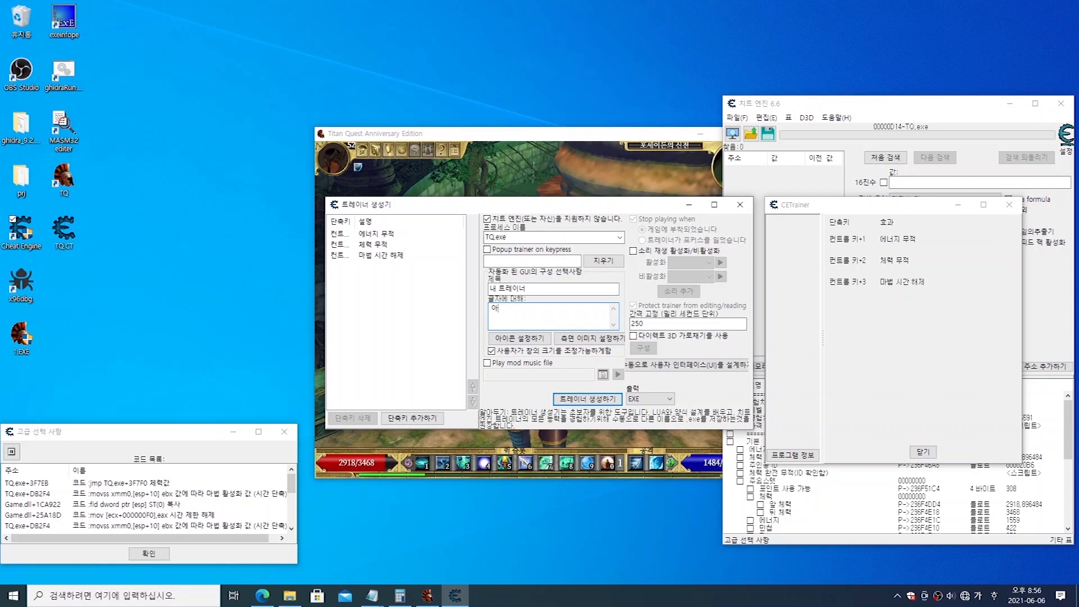
{"action": "type", "text": "ㅇㅎㅏㅅㅔㅇㅛ ㅇㅕㄹㅓㅂ"}
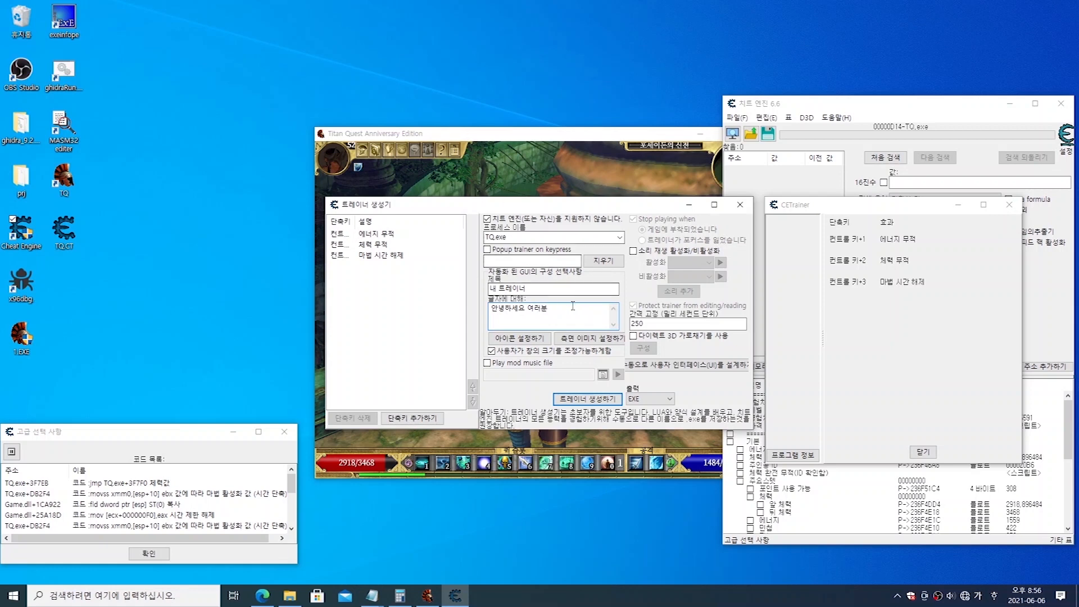
Step: Set the trainer's title to 타이탄 and widen the 단축키 column of the hotkey list
{"action": "left_click_drag", "start_coordinate": [606, 288], "coordinate": [446, 293]}
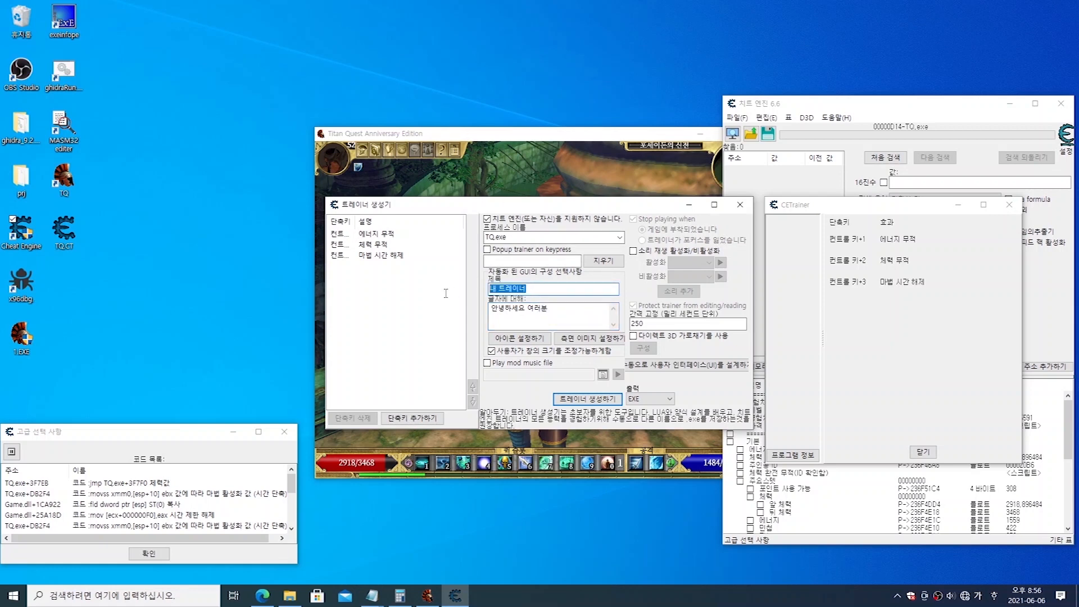
{"action": "left_click", "coordinate": [531, 289]}
{"action": "left_click_drag", "start_coordinate": [533, 291], "coordinate": [469, 298]}
{"action": "type", "text": "ㅌㅏ이틀"}
{"action": "left_click", "coordinate": [544, 289]}
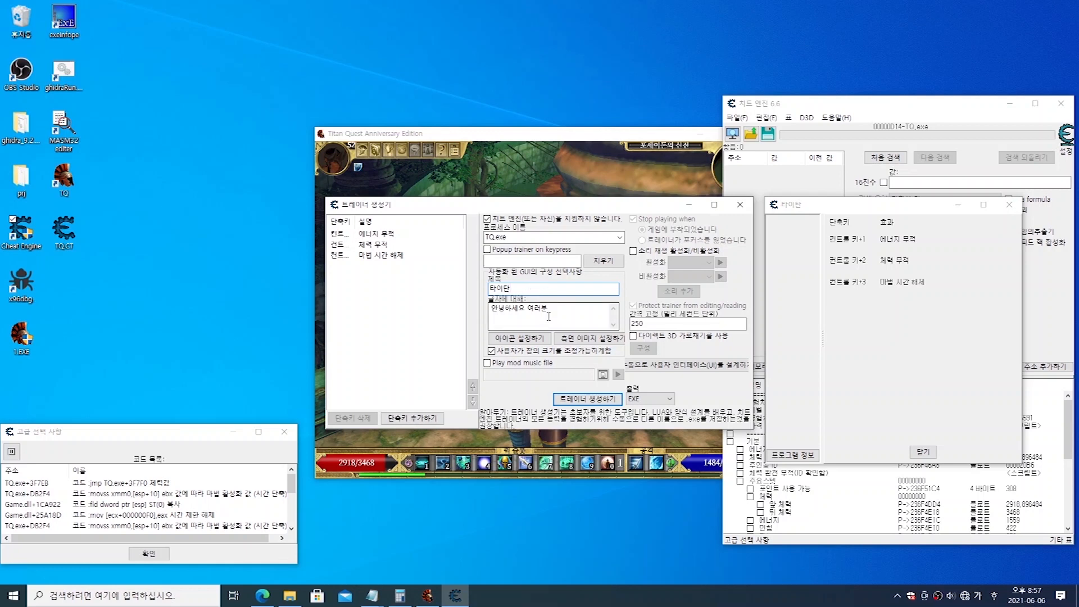
{"action": "left_click_drag", "start_coordinate": [353, 222], "coordinate": [375, 224]}
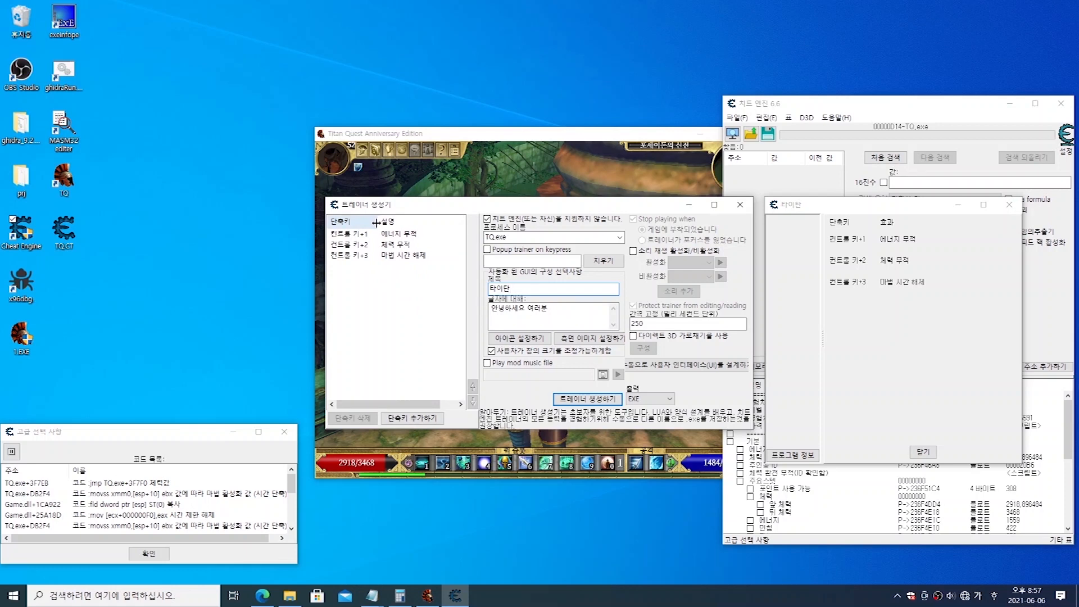
Step: Move the 마법 시간 해제 hotkey up to the start of the hotkey list and back to the end
{"action": "left_click", "coordinate": [355, 238]}
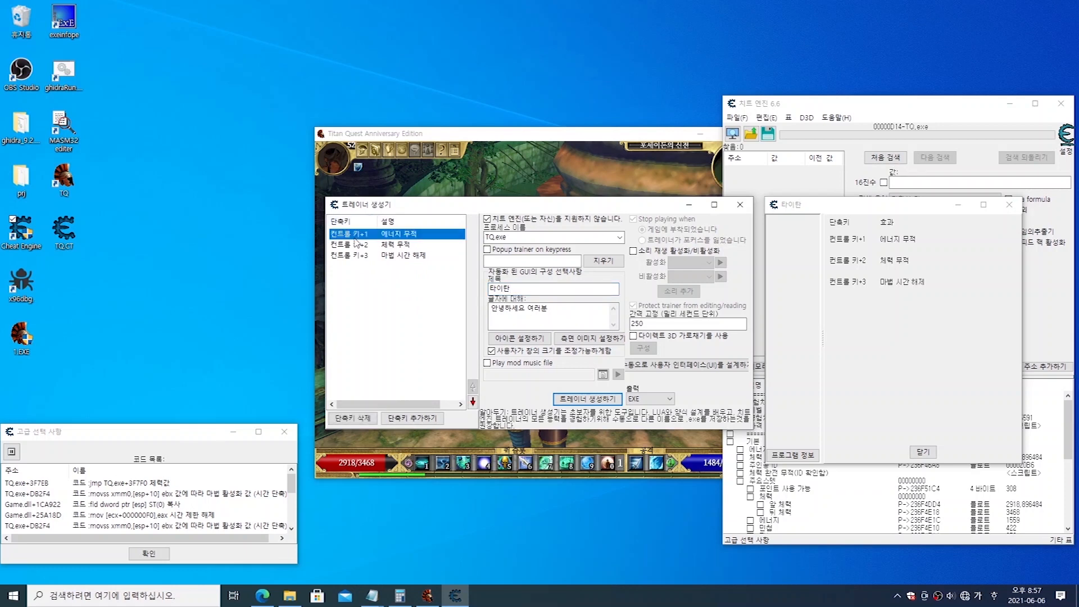
{"action": "left_click", "coordinate": [354, 247]}
{"action": "left_click", "coordinate": [355, 257]}
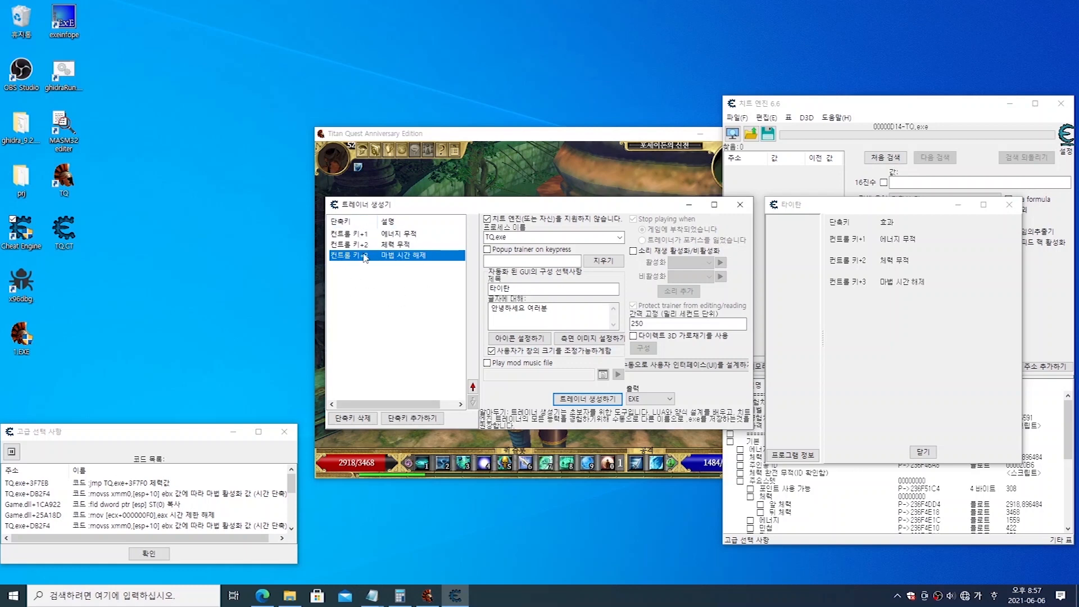
{"action": "left_click", "coordinate": [472, 387]}
{"action": "left_click", "coordinate": [472, 387]}
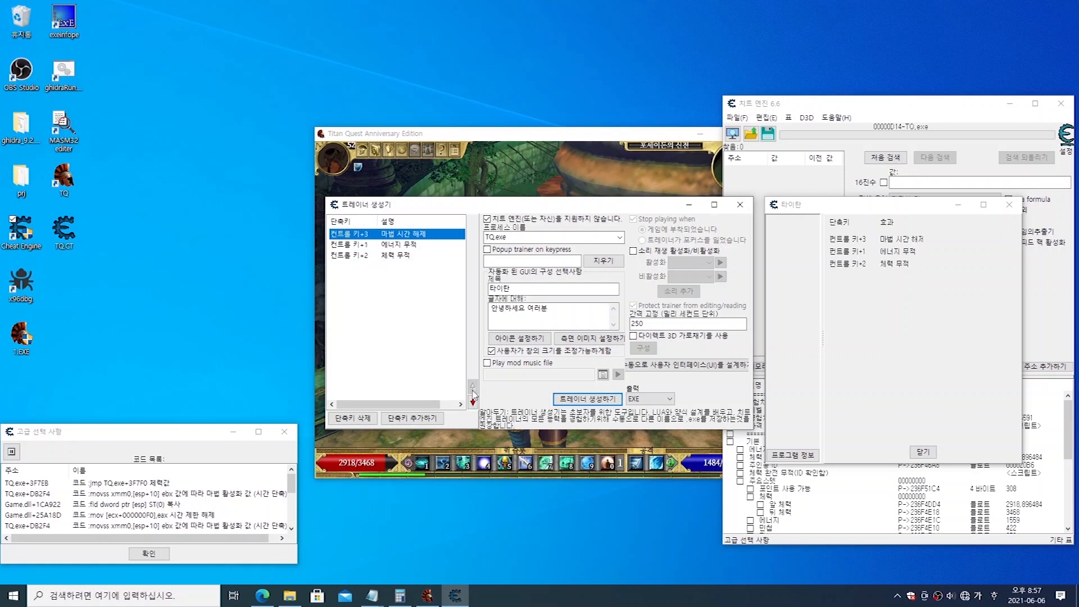
{"action": "left_click", "coordinate": [472, 403]}
{"action": "left_click", "coordinate": [473, 403]}
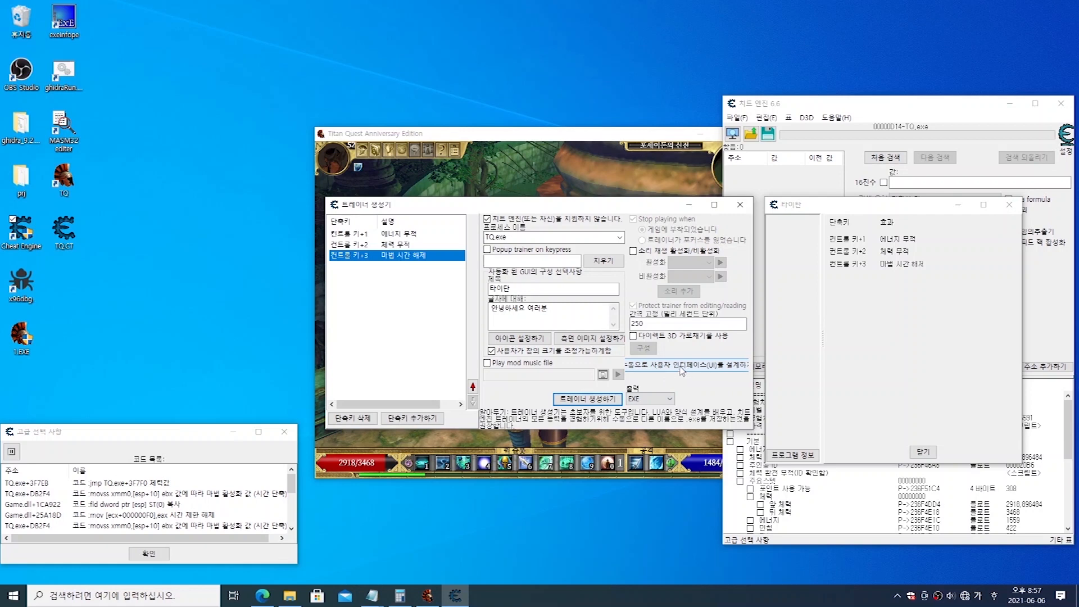
Step: Look up the table commands for the CETrainer form and the command that generates a Lua script trainer
{"action": "left_click", "coordinate": [899, 111]}
{"action": "left_click", "coordinate": [788, 118]}
{"action": "mouse_move", "coordinate": [812, 178]}
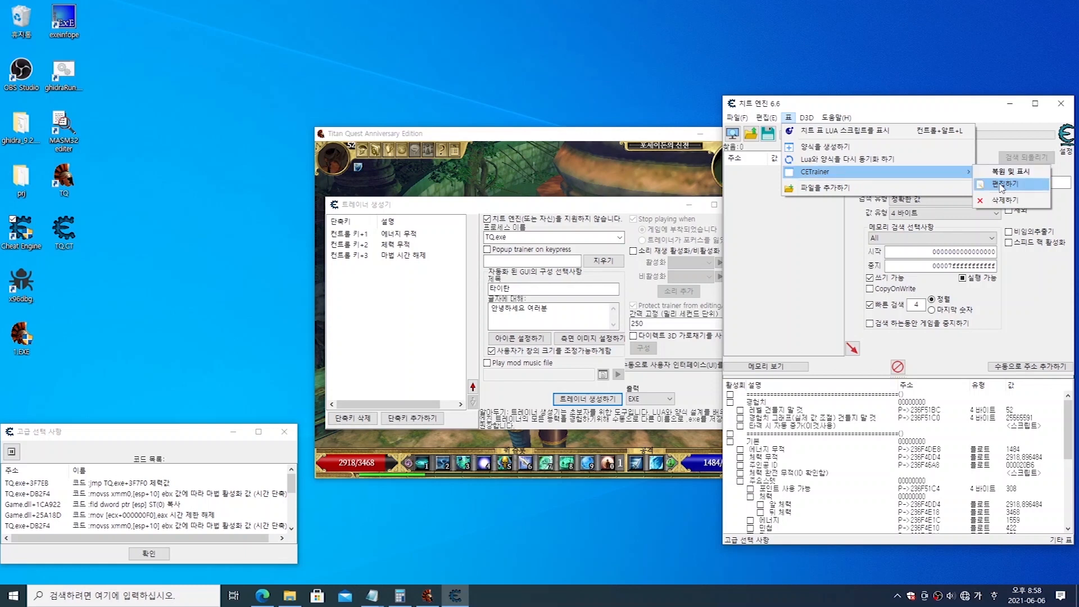
{"action": "left_click", "coordinate": [736, 117]}
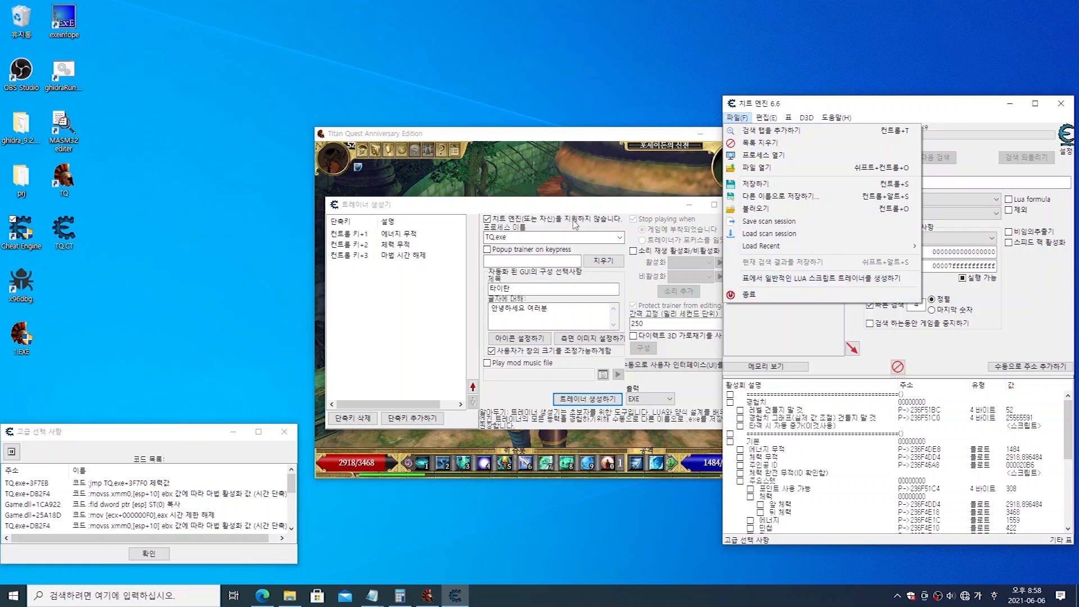
{"action": "left_click", "coordinate": [827, 102]}
{"action": "left_click", "coordinate": [812, 115]}
{"action": "left_click", "coordinate": [816, 110]}
Step: Rearrange the windows so the 타이탄 trainer preview sits above the trainer generator and the main window stays accessible
{"action": "left_click_drag", "start_coordinate": [815, 107], "coordinate": [928, 148]}
{"action": "left_click_drag", "start_coordinate": [790, 204], "coordinate": [665, 28]}
{"action": "left_click_drag", "start_coordinate": [947, 148], "coordinate": [833, 108]}
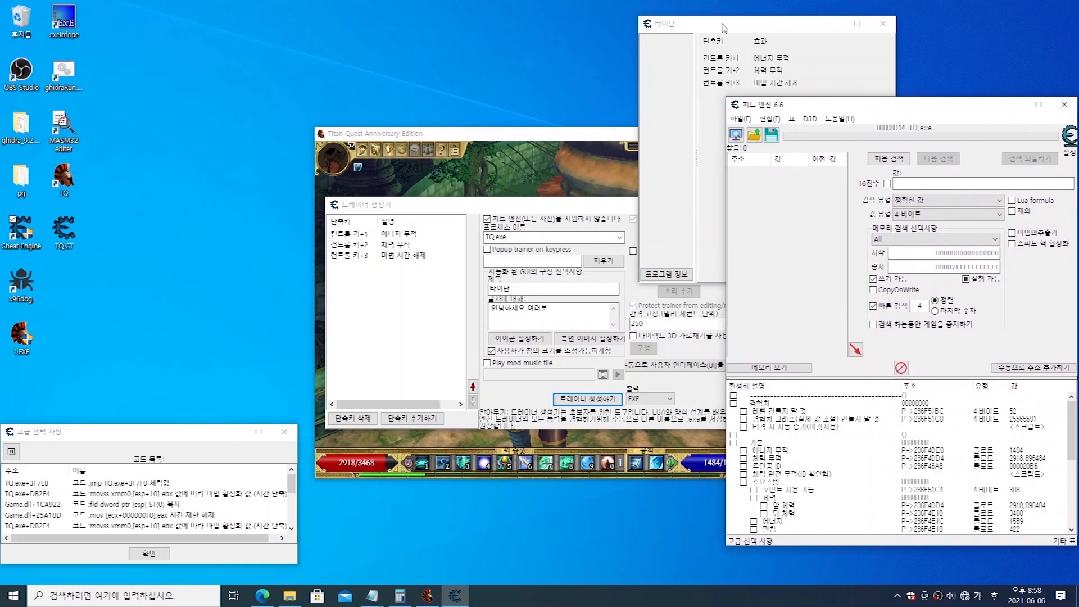
{"action": "left_click_drag", "start_coordinate": [722, 24], "coordinate": [671, 27]}
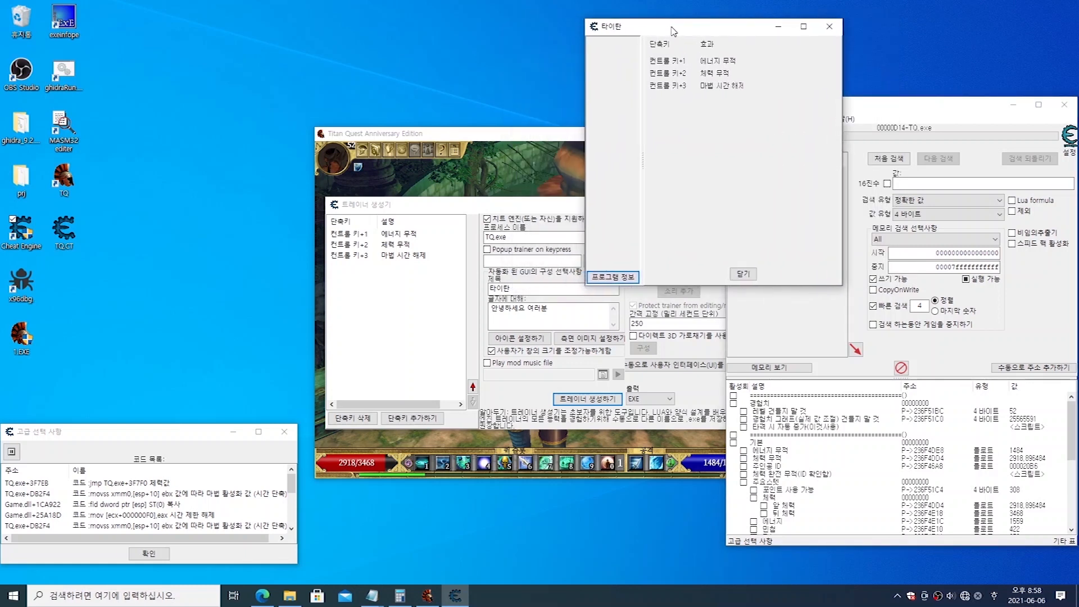
Step: Switch the trainer to manual user interface design and enlarge the CETrainer form in height and width
{"action": "left_click", "coordinate": [505, 206]}
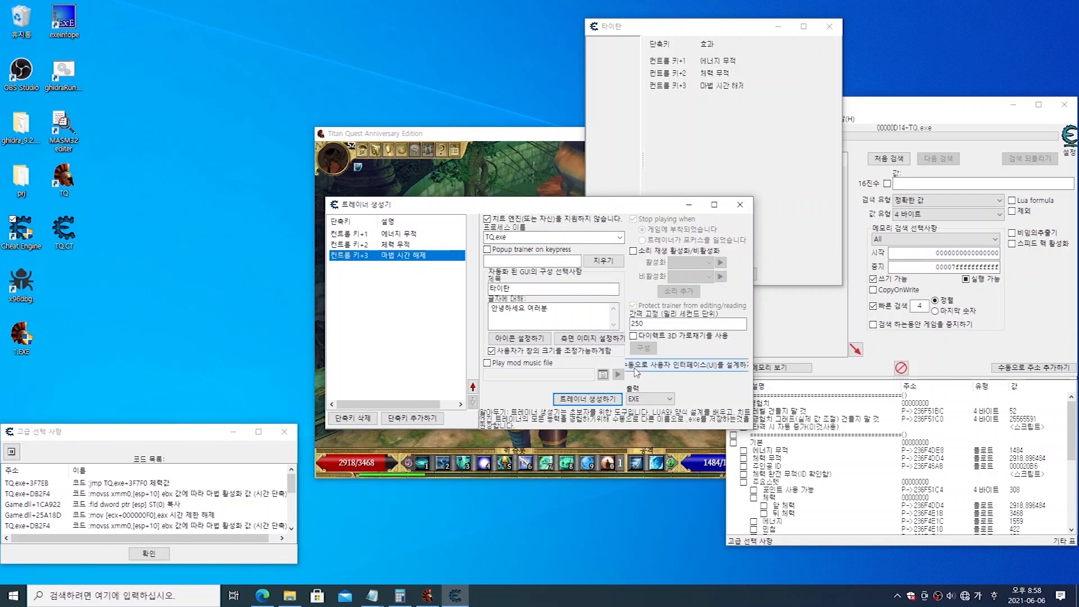
{"action": "left_click", "coordinate": [704, 370]}
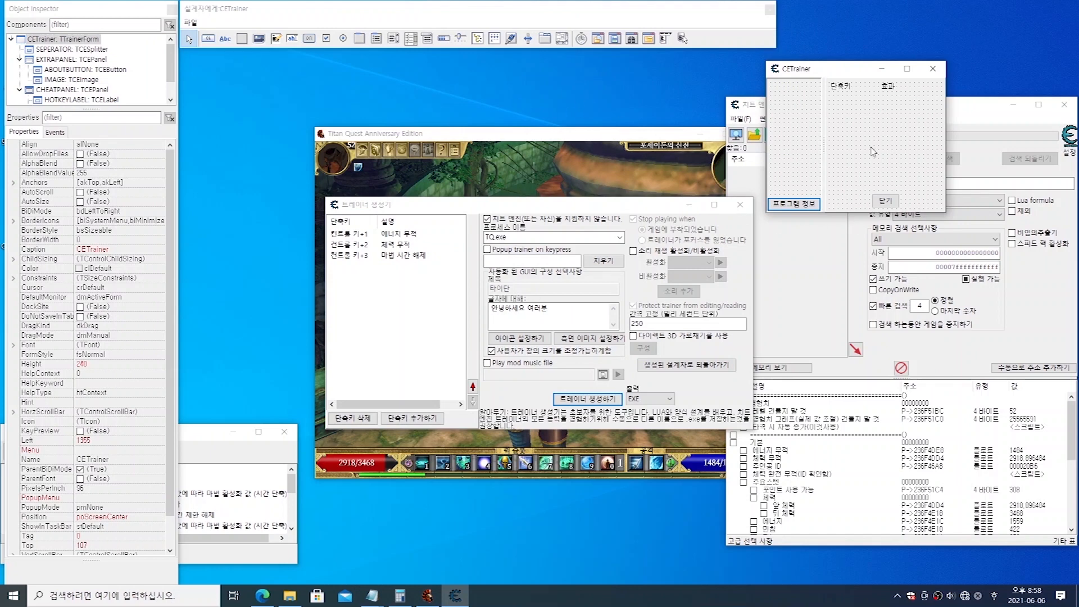
{"action": "left_click", "coordinate": [856, 118]}
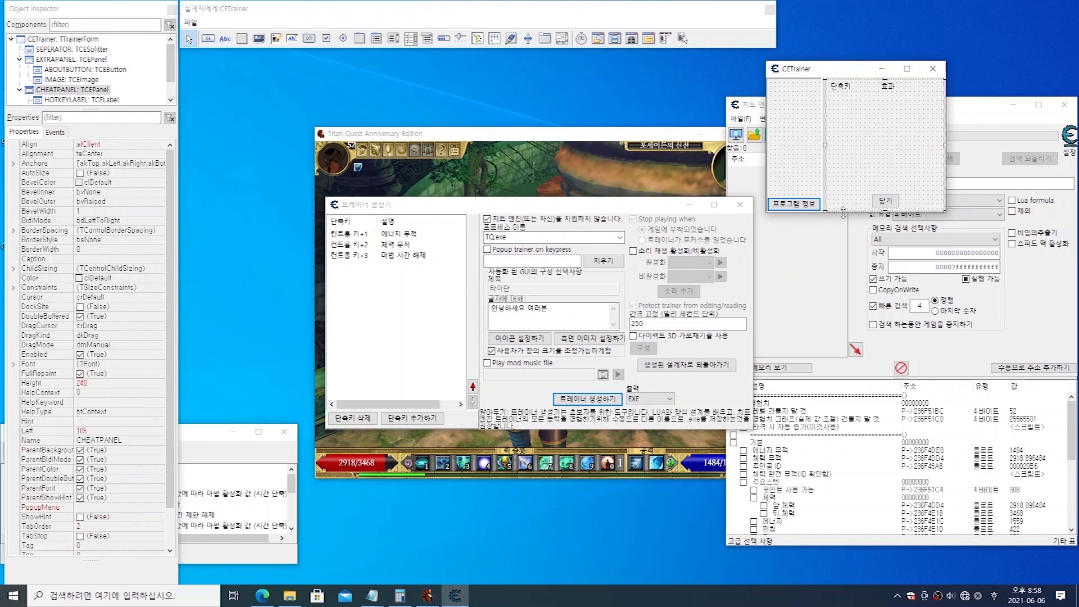
{"action": "left_click_drag", "start_coordinate": [844, 214], "coordinate": [845, 302]}
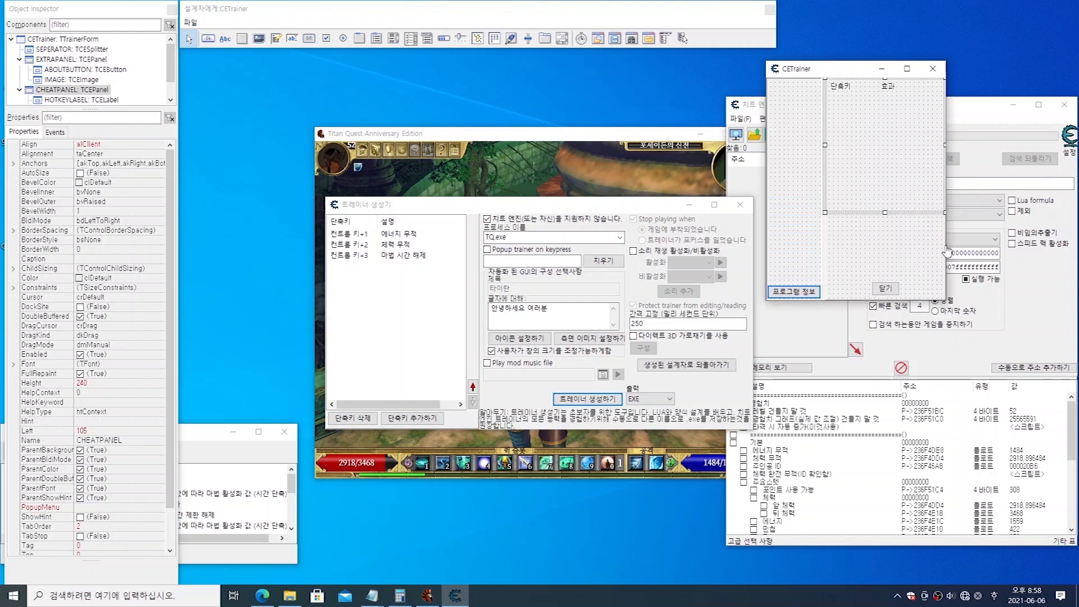
{"action": "left_click_drag", "start_coordinate": [946, 232], "coordinate": [1029, 233]}
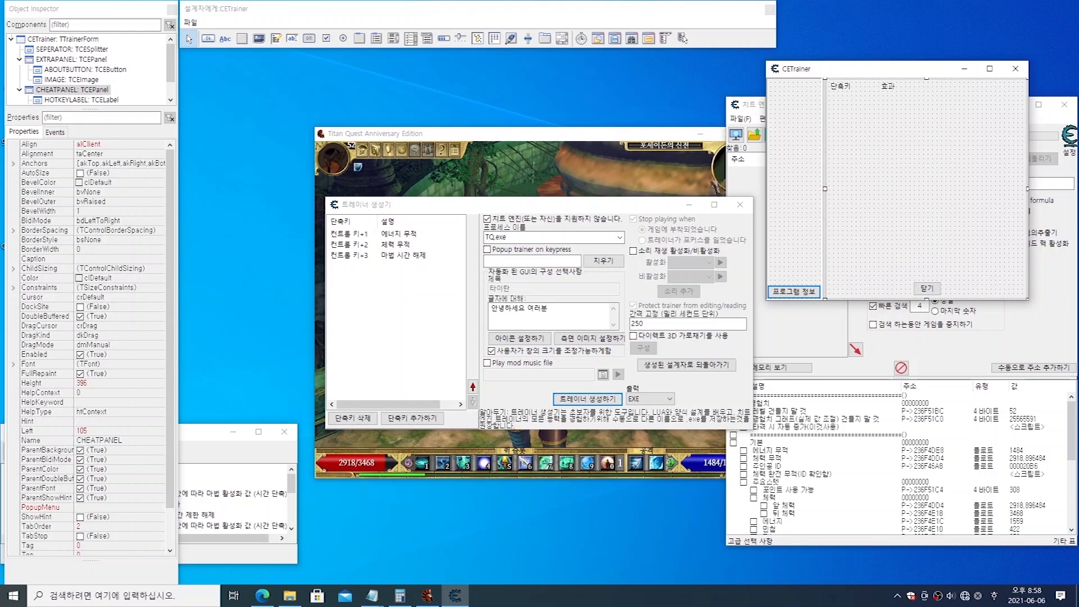
Step: Inspect the form's component tree and bring the HOTKEYLABEL component to the front
{"action": "left_click", "coordinate": [42, 42]}
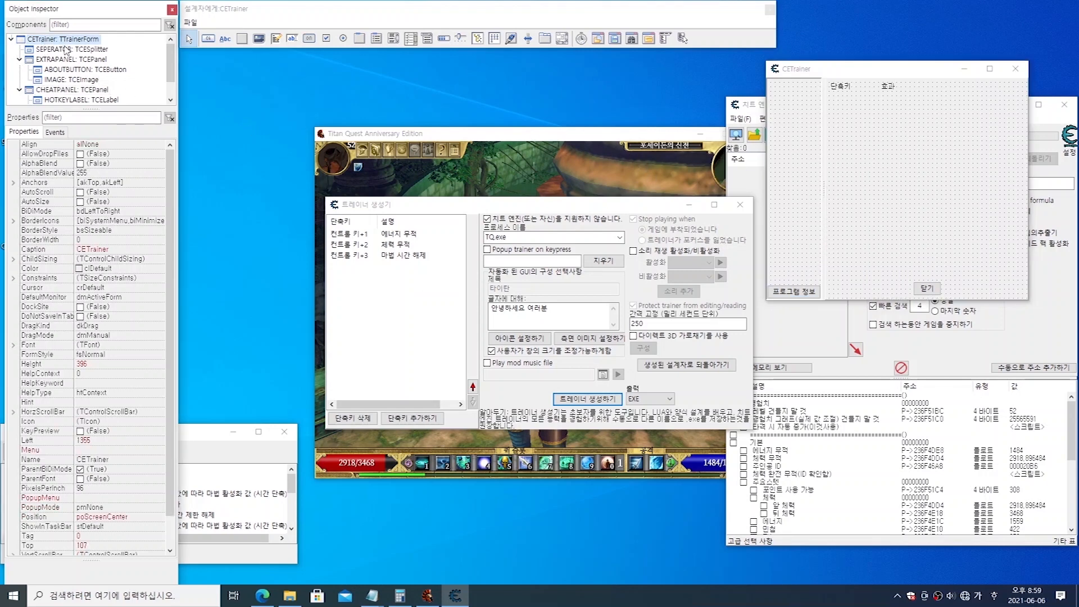
{"action": "scroll", "coordinate": [79, 65], "scroll_direction": "down", "scroll_amount": 1}
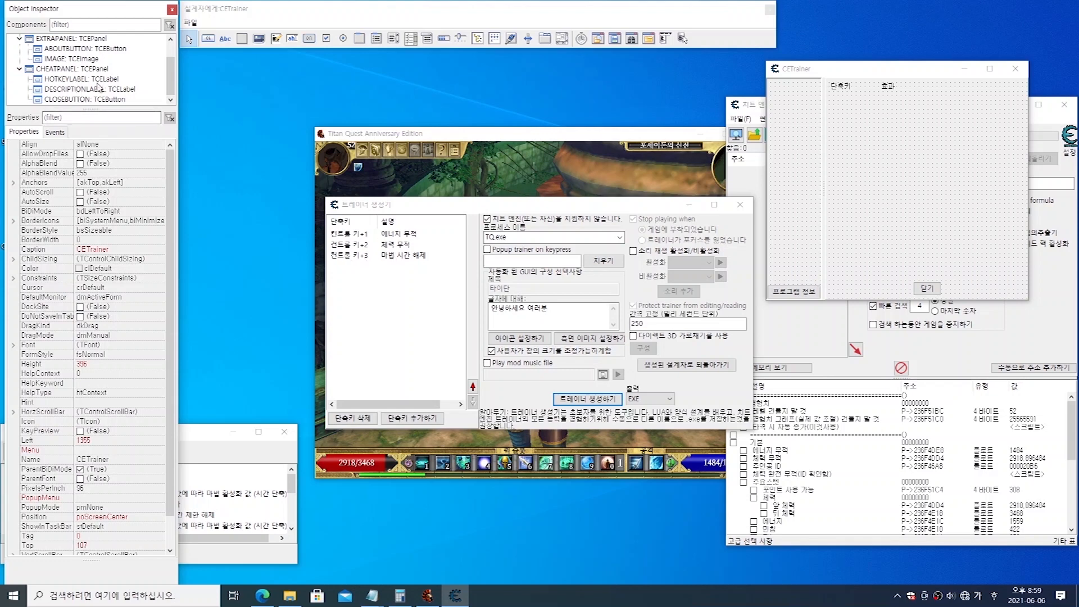
{"action": "left_click", "coordinate": [89, 99]}
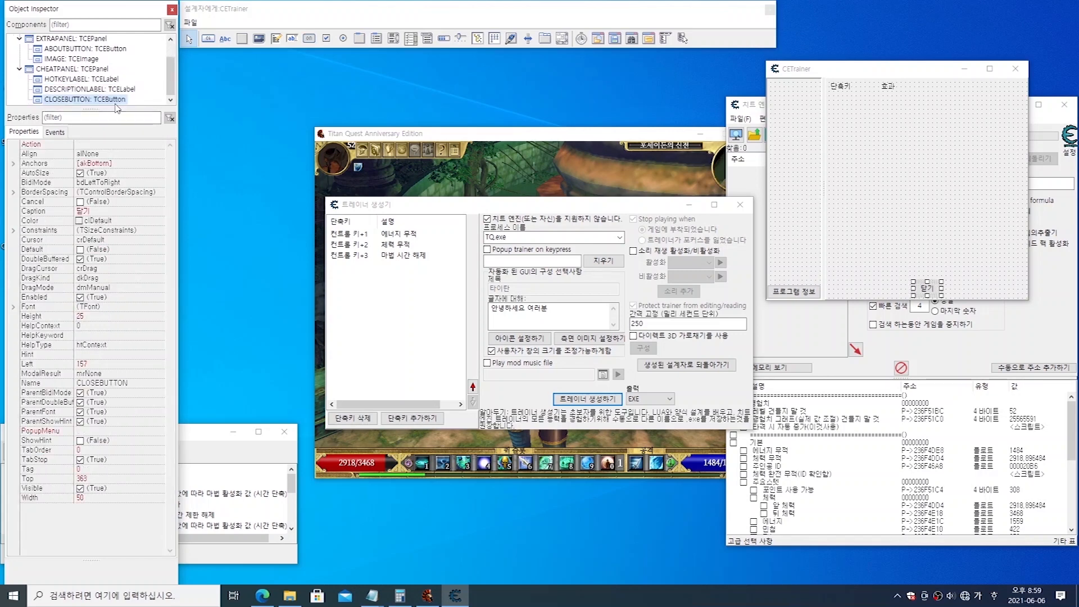
{"action": "left_click", "coordinate": [82, 81]}
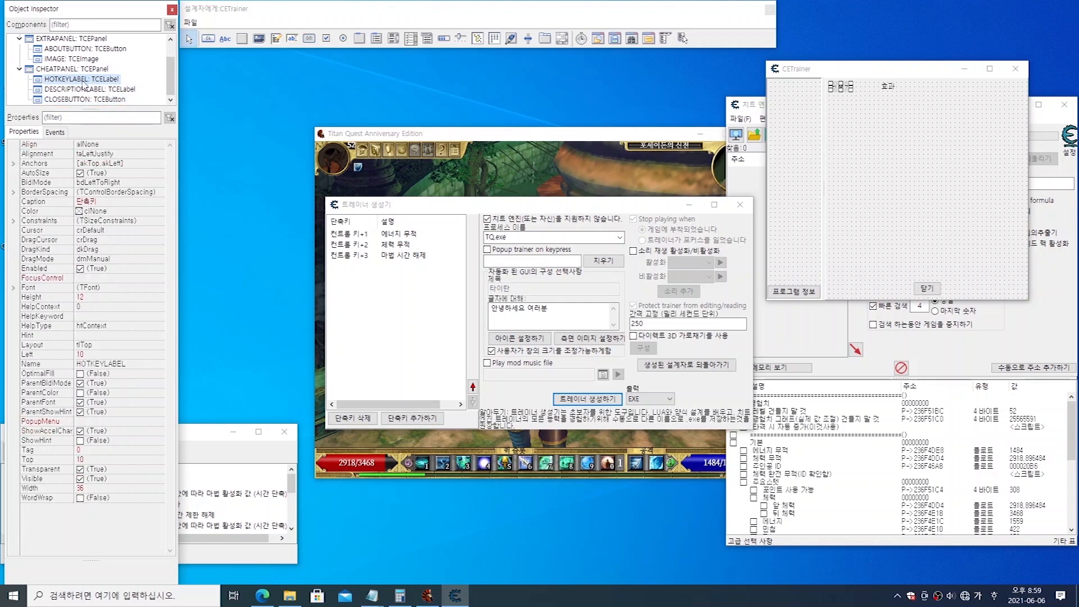
{"action": "right_click", "coordinate": [83, 83]}
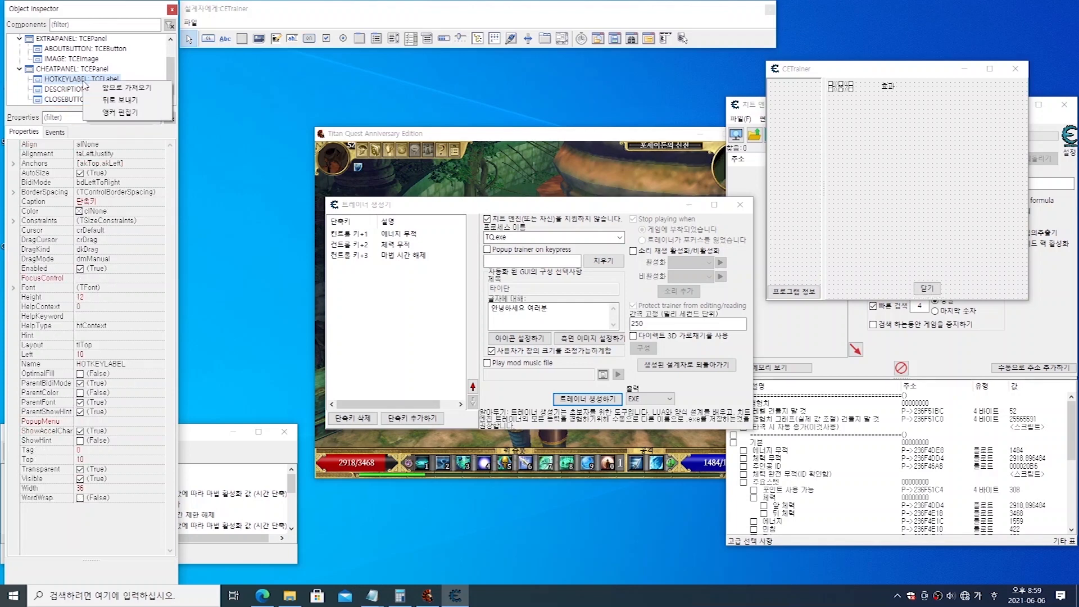
{"action": "left_click", "coordinate": [145, 89]}
Step: Bring the DESCRIPTIONLABEL and CLOSEBUTTON components to the front of the CETrainer form
{"action": "left_click", "coordinate": [109, 93]}
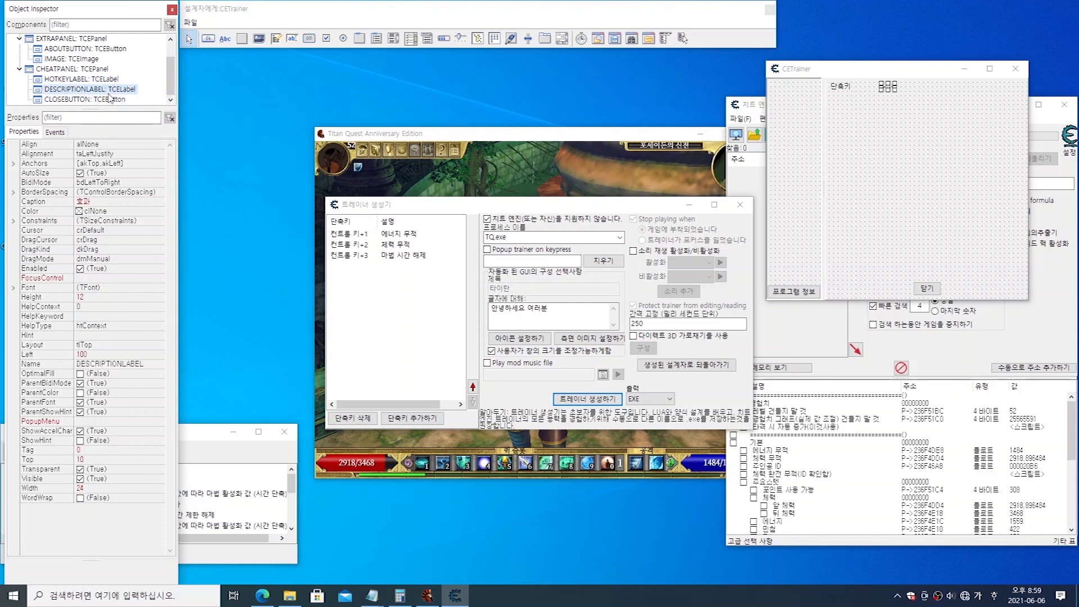
{"action": "right_click", "coordinate": [109, 95]}
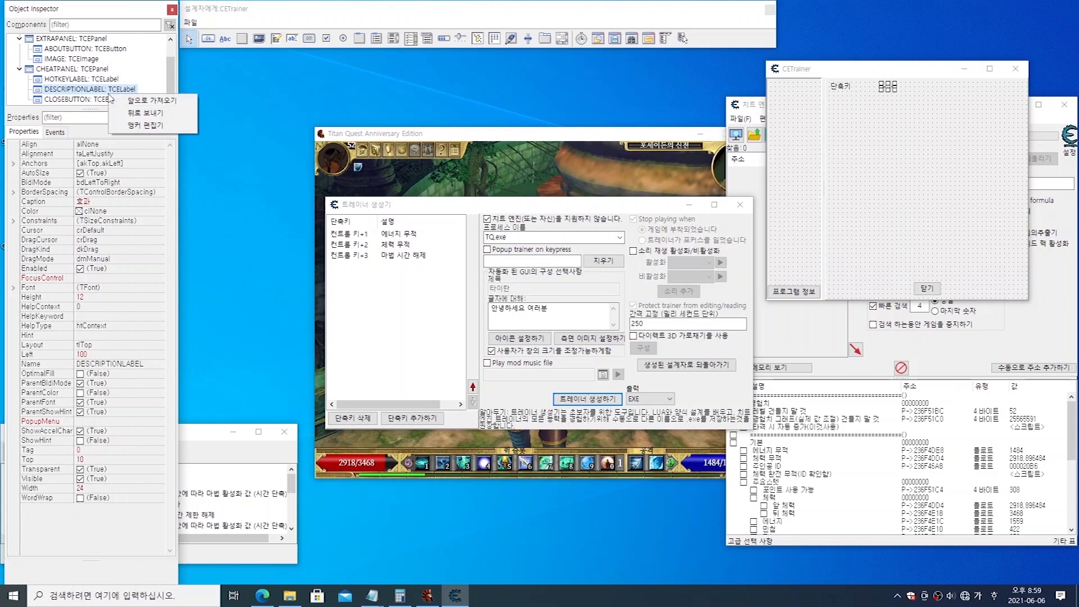
{"action": "left_click", "coordinate": [150, 105]}
{"action": "left_click", "coordinate": [111, 99]}
{"action": "right_click", "coordinate": [109, 101]}
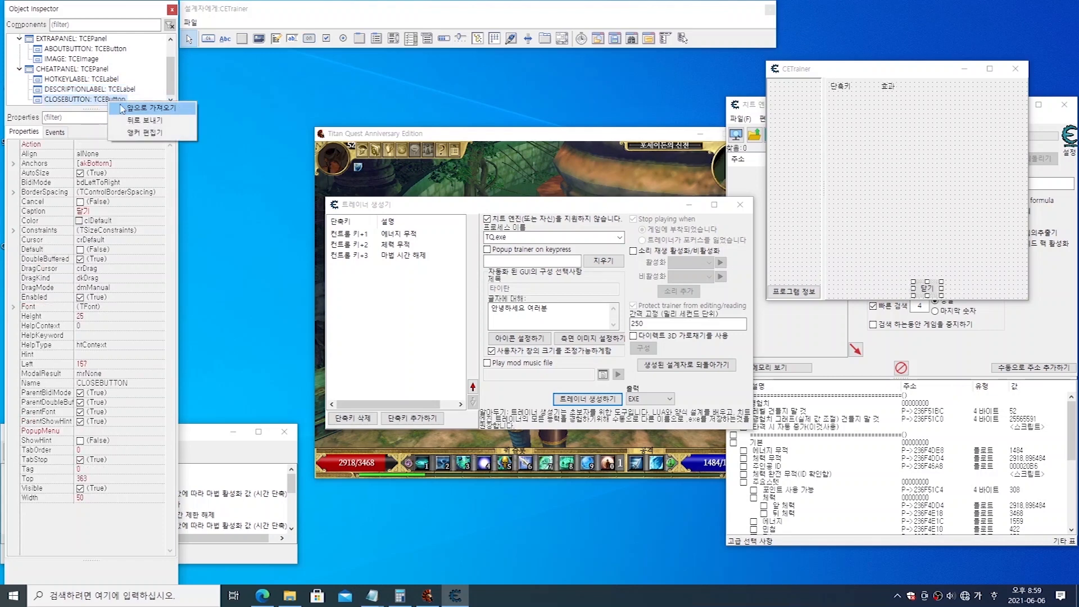
{"action": "left_click", "coordinate": [149, 107]}
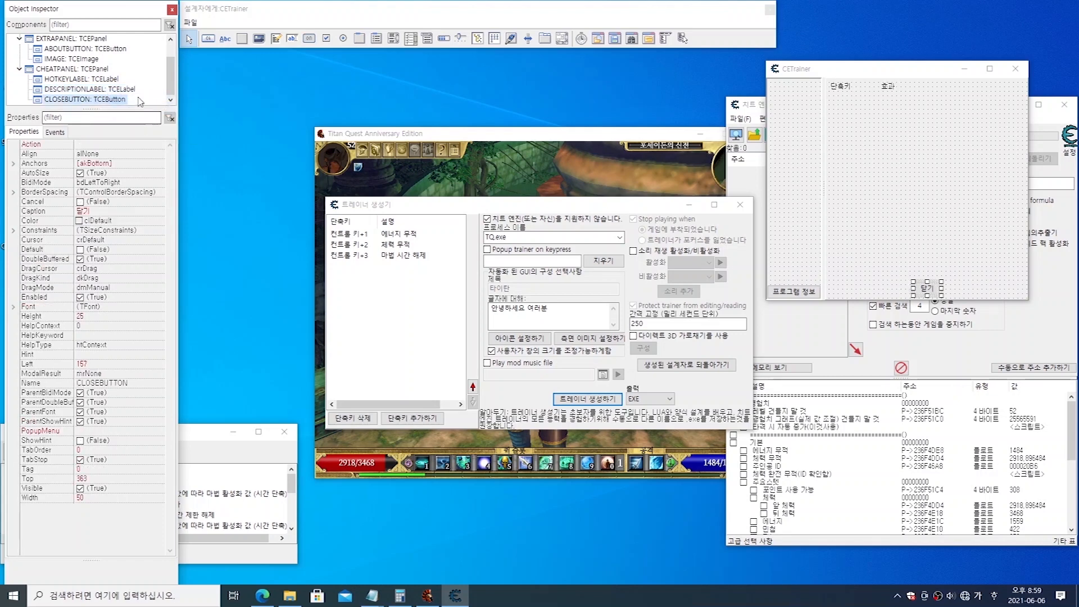
Step: Review the properties of the HOTKEYLABEL and IMAGE components alongside the trainer's hotkey entries
{"action": "left_click", "coordinate": [82, 80]}
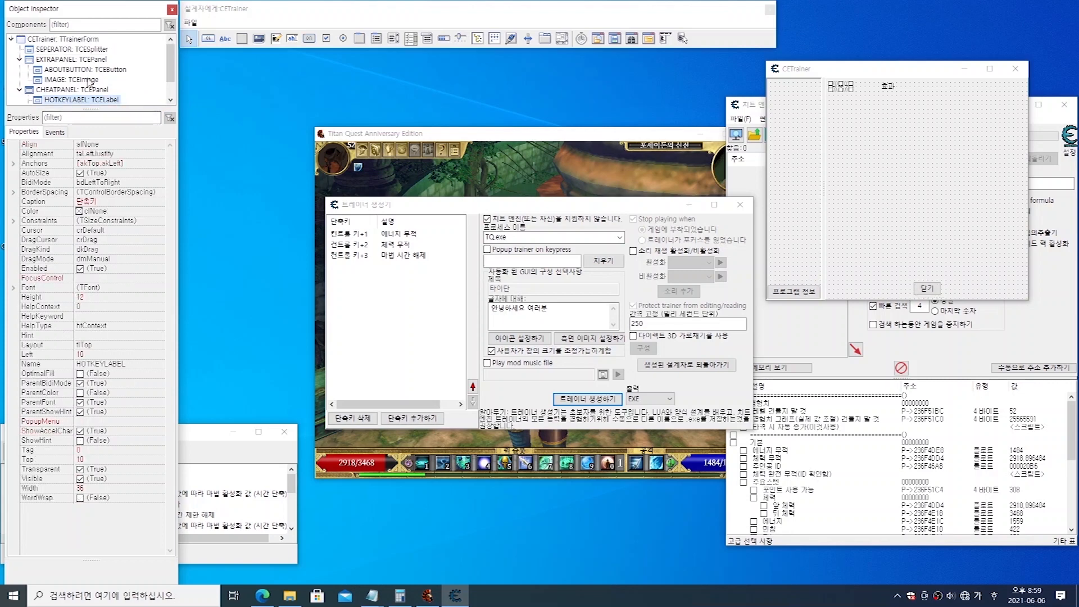
{"action": "left_click", "coordinate": [74, 80]}
{"action": "left_click", "coordinate": [383, 233]}
{"action": "left_click", "coordinate": [383, 255]}
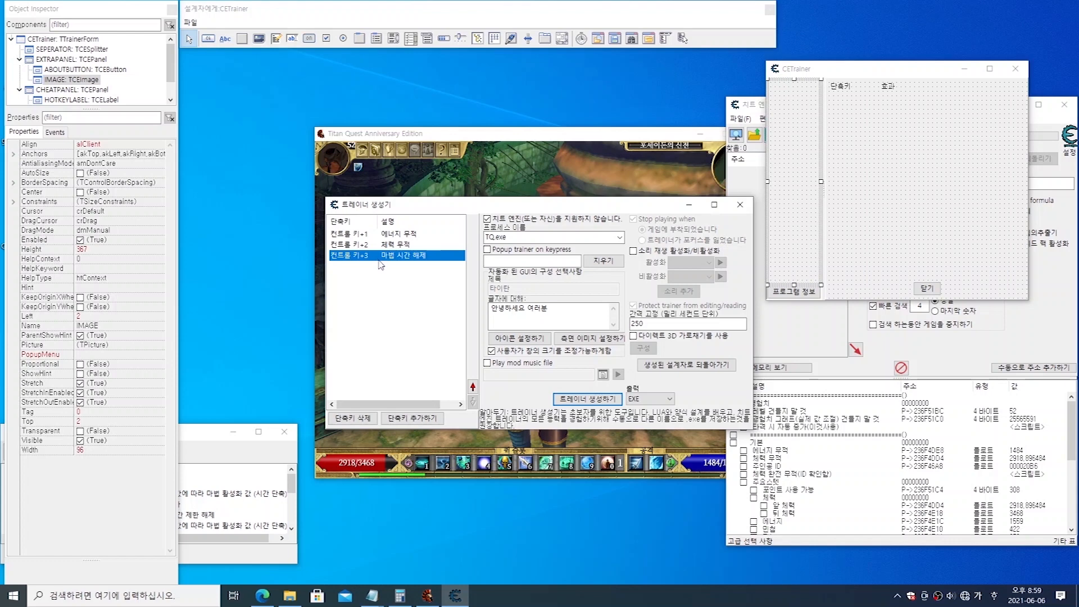
{"action": "left_click", "coordinate": [112, 100]}
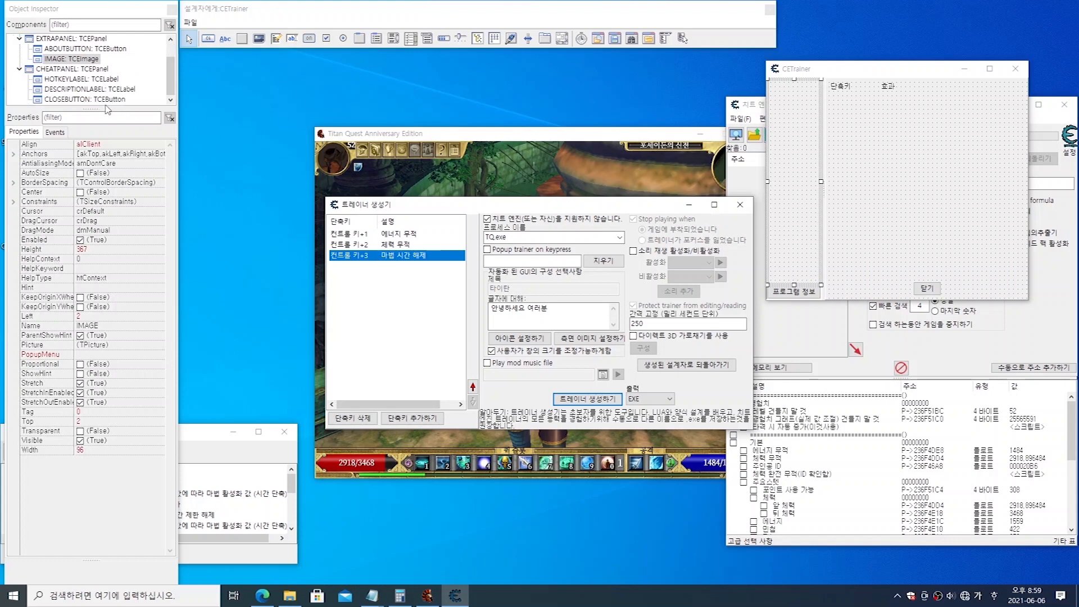
Step: Delete the 컨트롤 키+1 에너지 무적 hotkey from the trainer's hotkey list
{"action": "left_click", "coordinate": [375, 237]}
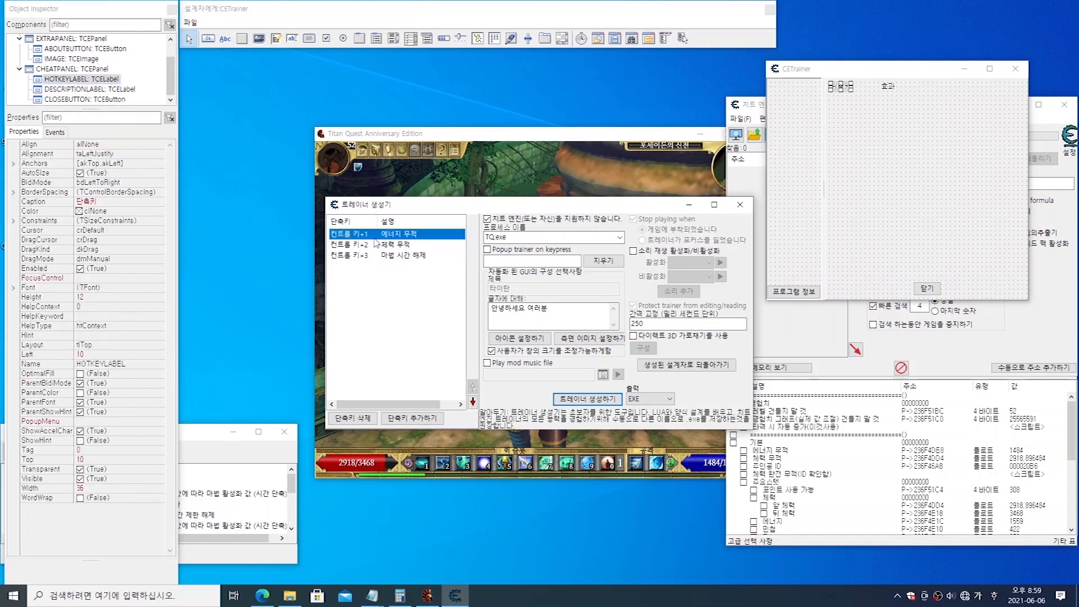
{"action": "left_click", "coordinate": [359, 418]}
{"action": "left_click", "coordinate": [574, 298]}
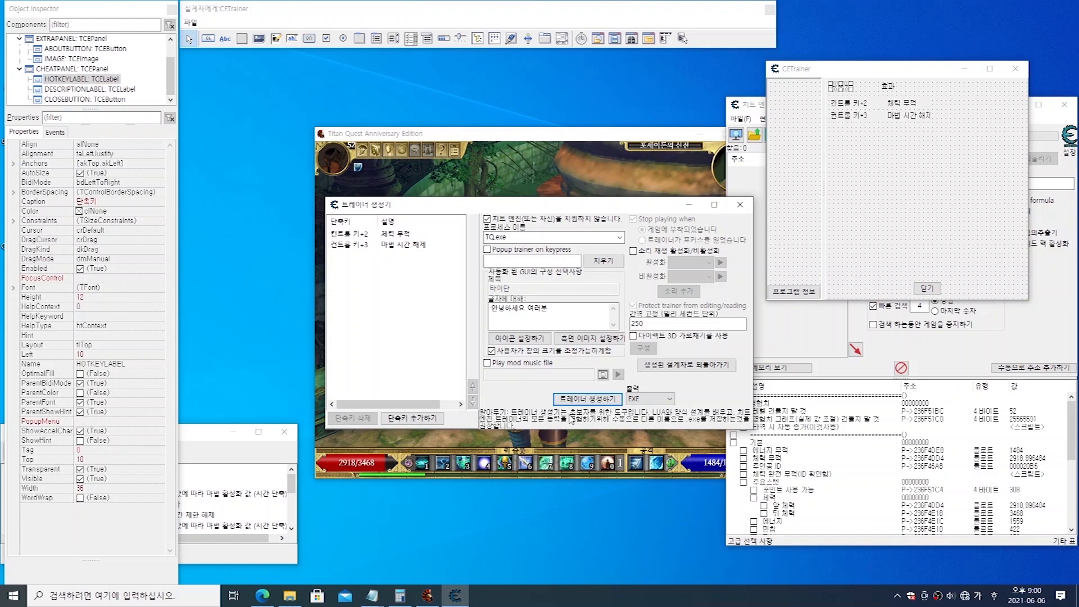
Step: Start adding a trainer hotkey for the 에너지 무적 cheat entry
{"action": "left_click", "coordinate": [359, 235]}
{"action": "left_click", "coordinate": [357, 244]}
{"action": "left_click", "coordinate": [361, 236]}
{"action": "left_click", "coordinate": [407, 419]}
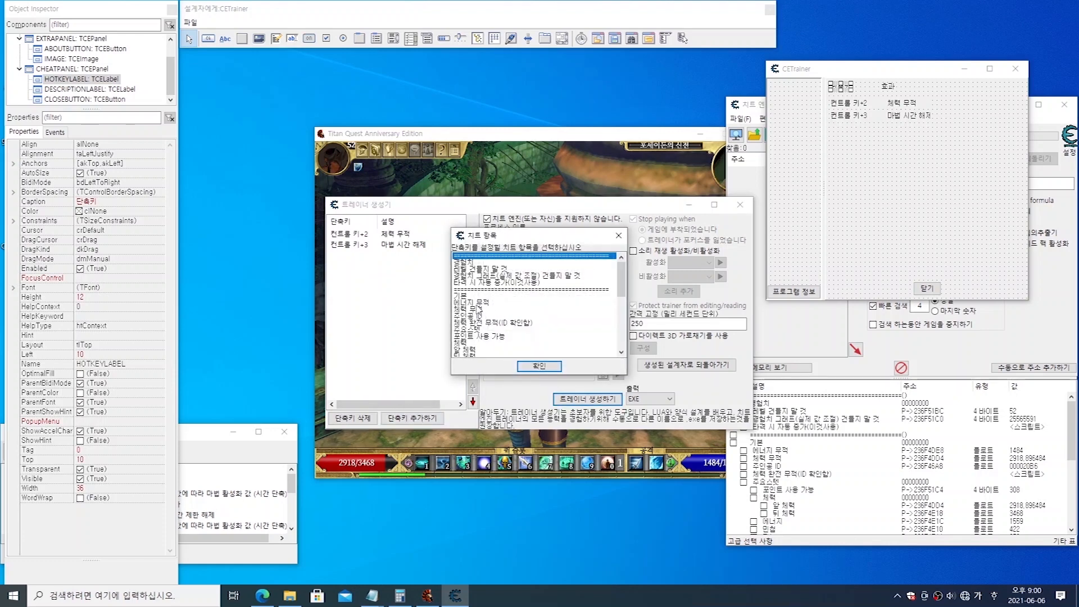
{"action": "left_click", "coordinate": [478, 303]}
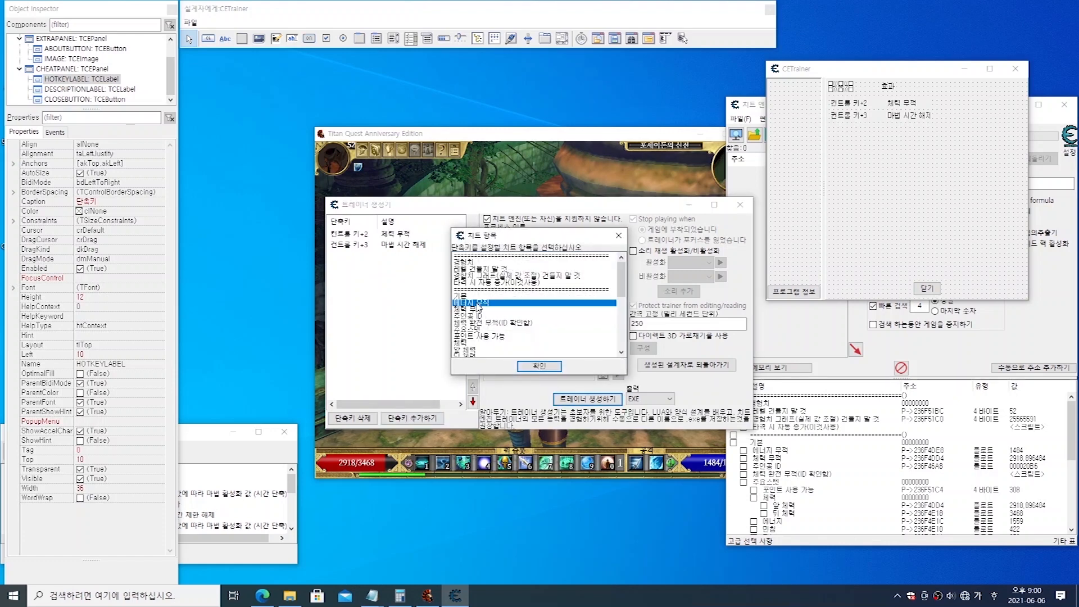
{"action": "left_click", "coordinate": [525, 369]}
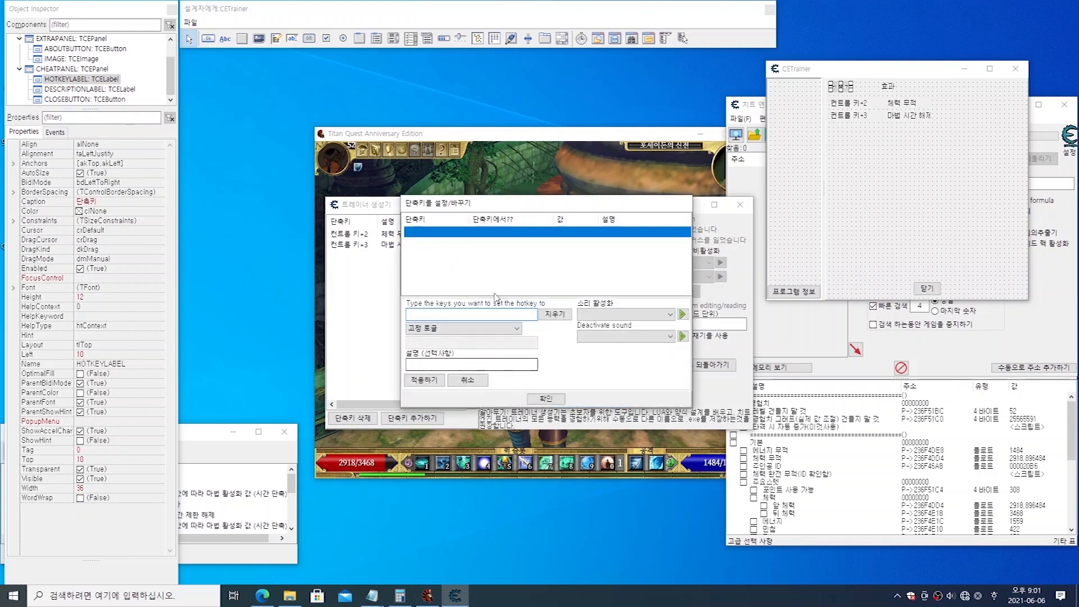
Step: Assign 컨트롤 키+1 with the action 토글을 고정하고 증가를 허용하기 and the description 에너지 무적, and apply the hotkey
{"action": "key", "text": "ctrl"}
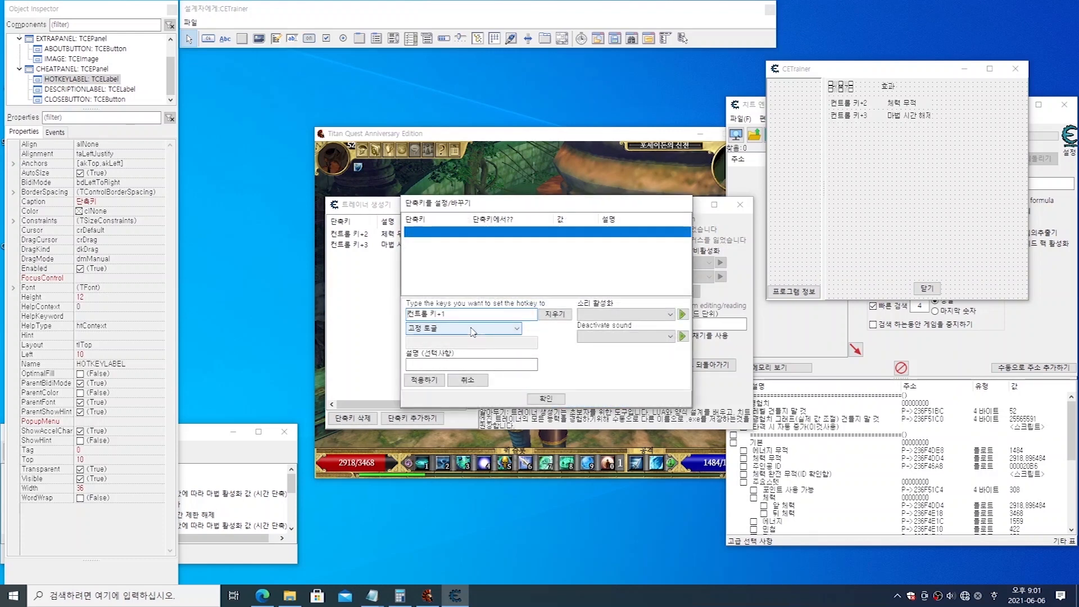
{"action": "left_click", "coordinate": [477, 329]}
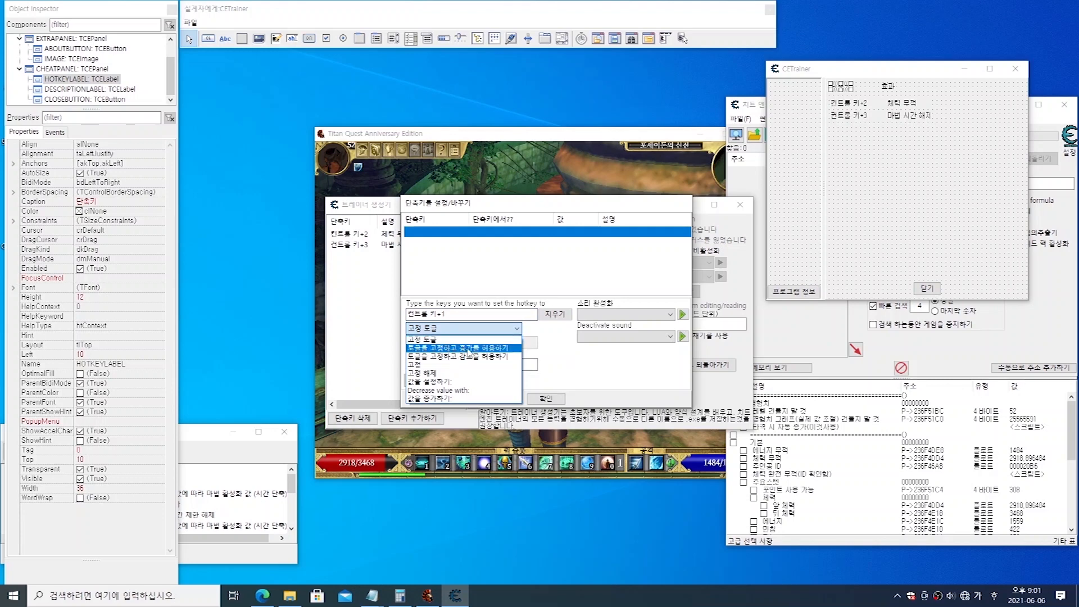
{"action": "left_click", "coordinate": [469, 350]}
{"action": "left_click", "coordinate": [454, 364]}
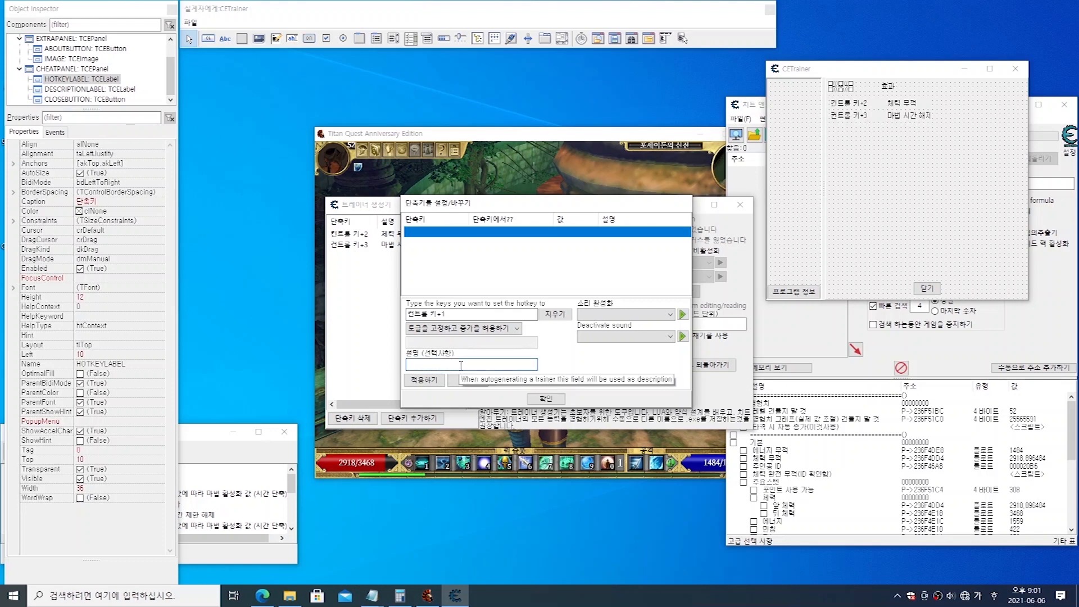
{"action": "type", "text": "ㅇ"}
{"action": "type", "text": "에너지 무적"}
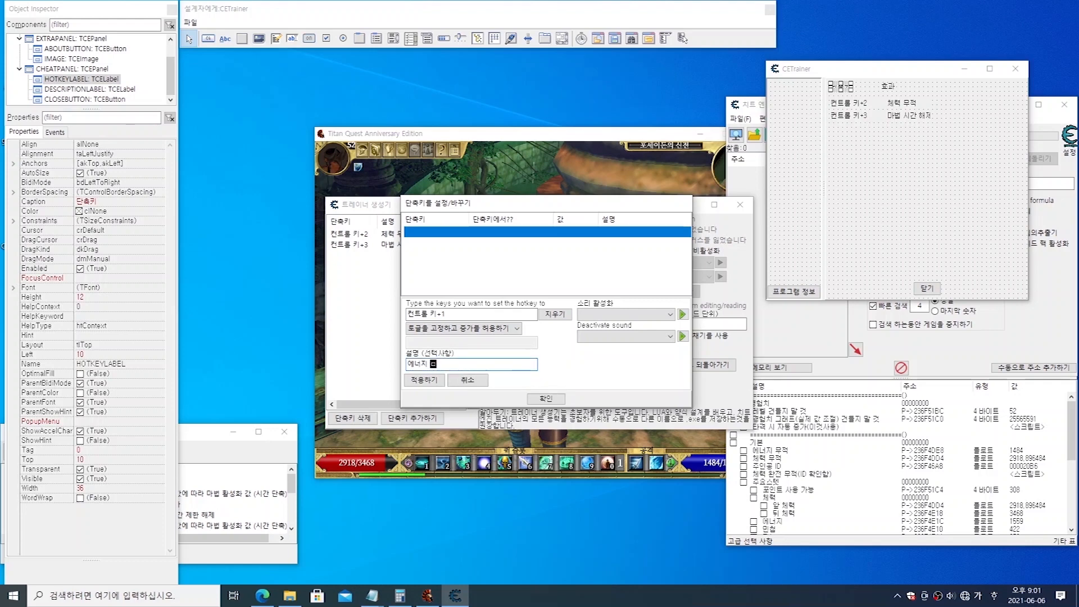
{"action": "left_click", "coordinate": [426, 380]}
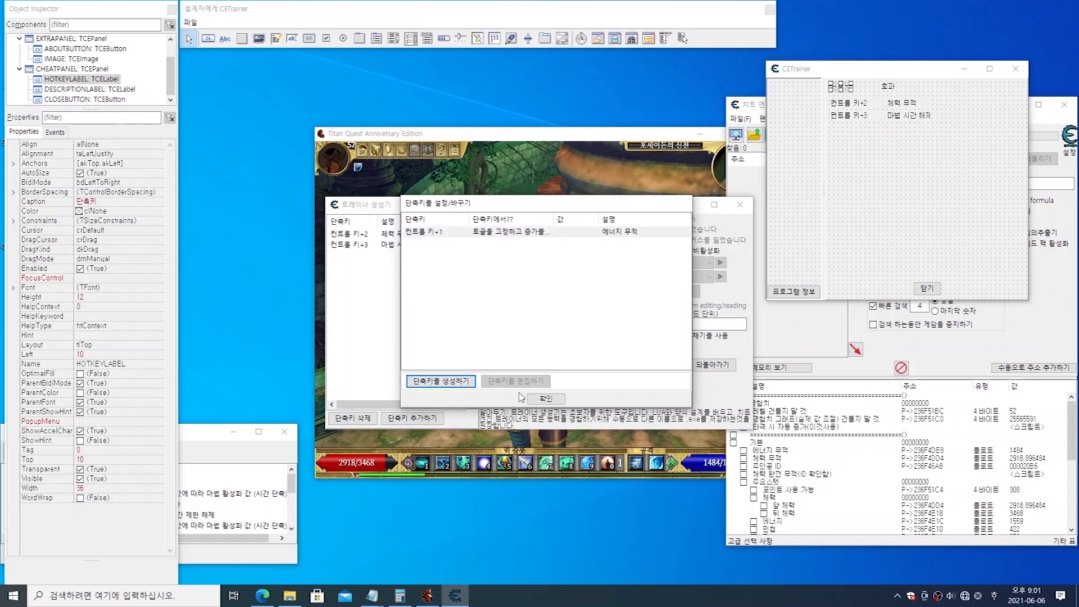
Step: Close the hotkey setup and move the 컨트롤 키+1 에너지 무적 entry to the top of the trainer's hotkey list
{"action": "left_click", "coordinate": [548, 399]}
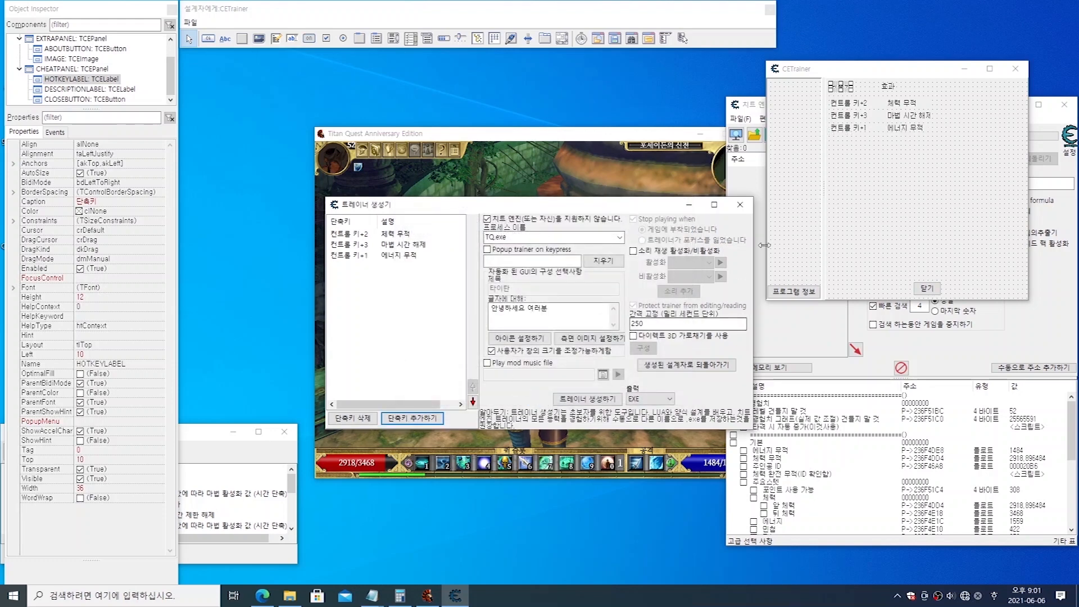
{"action": "left_click", "coordinate": [362, 256]}
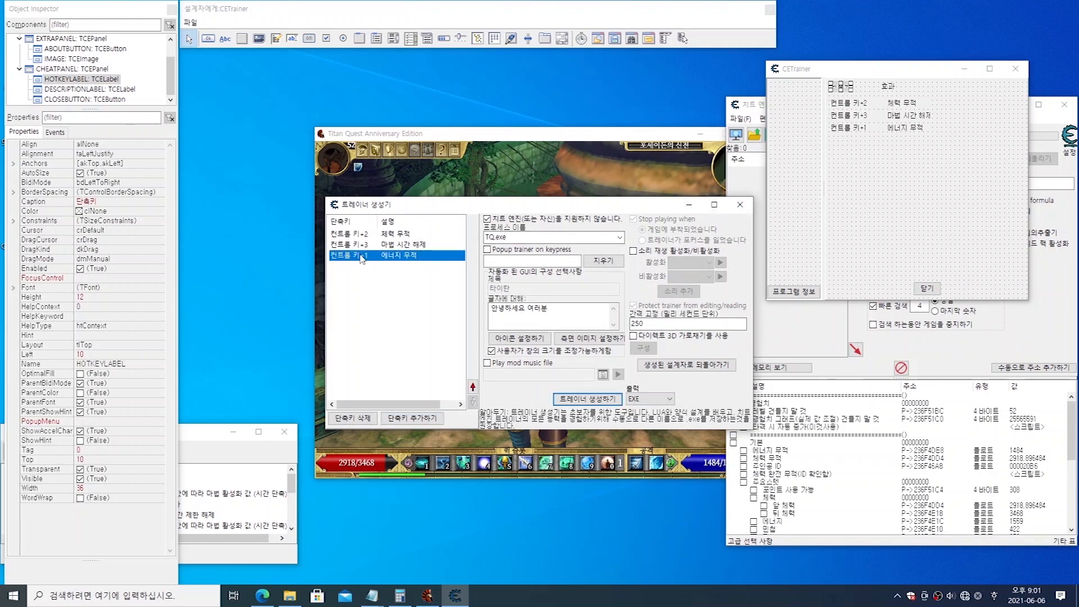
{"action": "left_click", "coordinate": [360, 244]}
{"action": "left_click", "coordinate": [363, 235]}
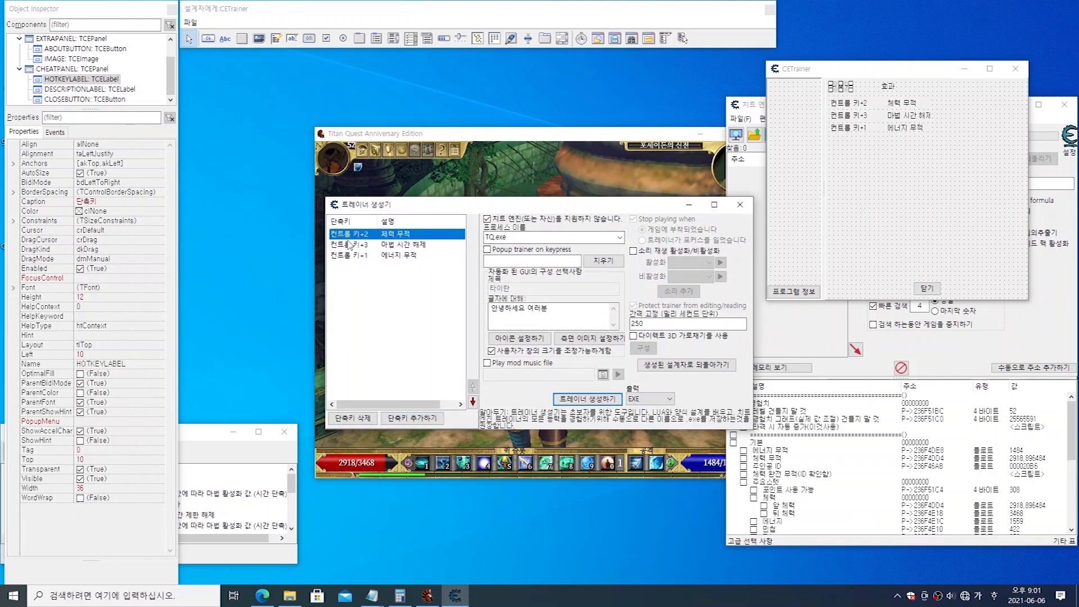
{"action": "left_click", "coordinate": [362, 257]}
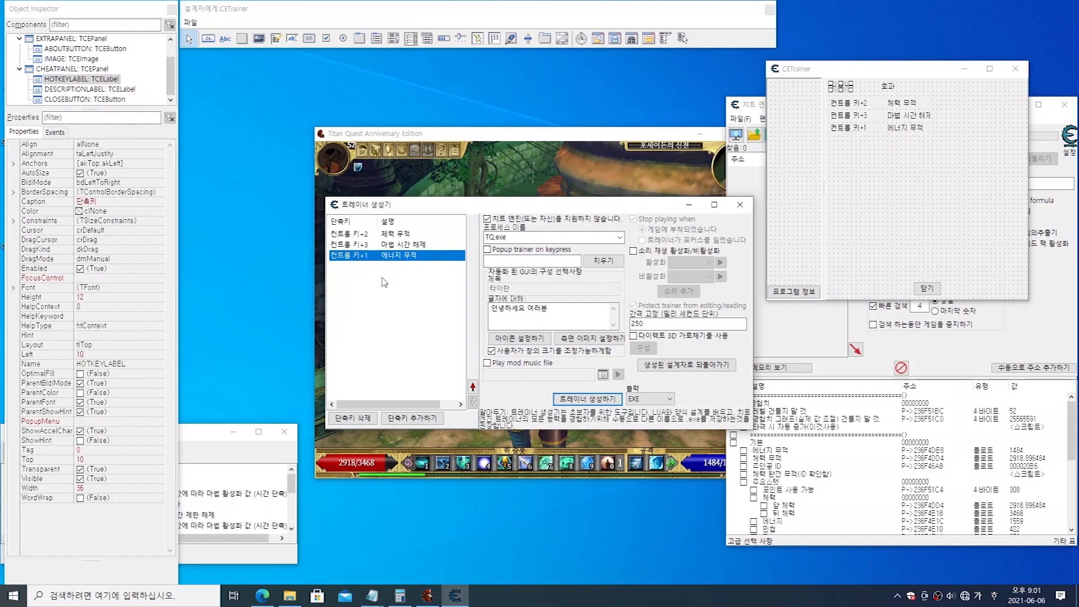
{"action": "left_click", "coordinate": [473, 387]}
{"action": "left_click", "coordinate": [473, 387]}
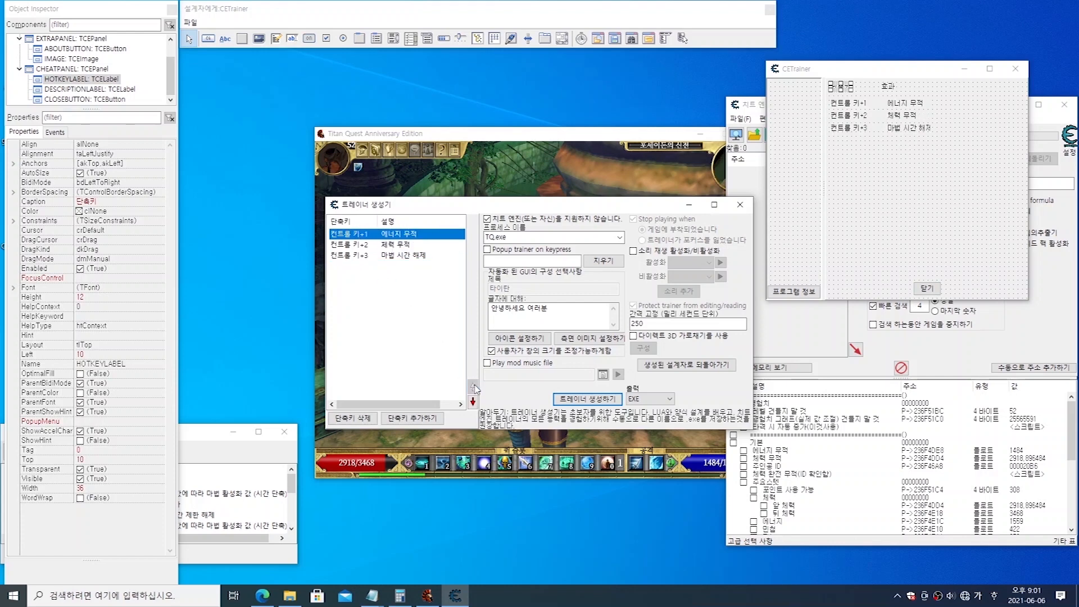
{"action": "left_click", "coordinate": [365, 244]}
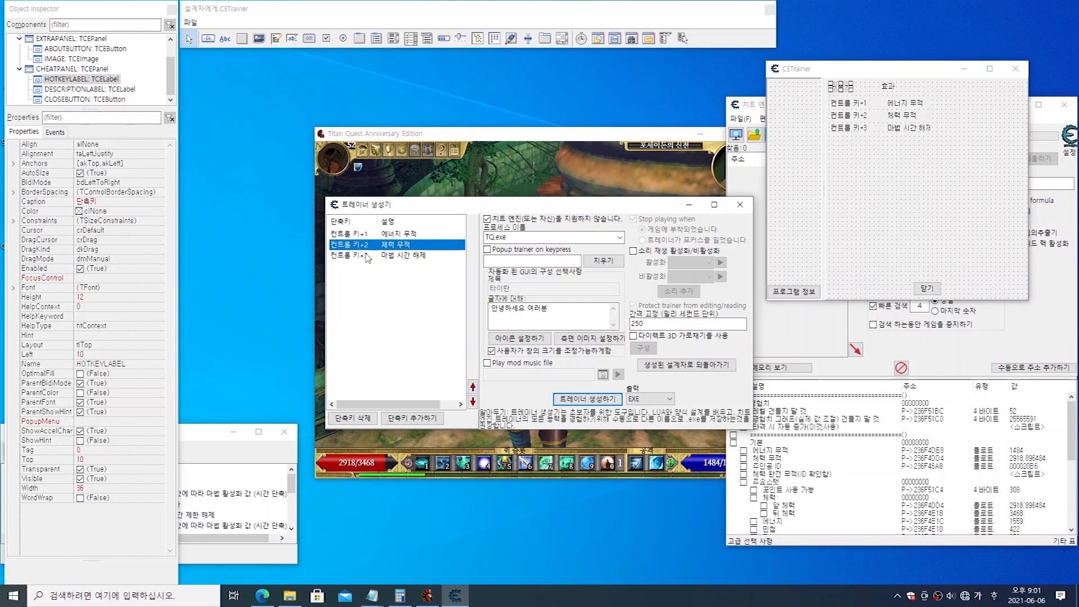
{"action": "left_click", "coordinate": [365, 255]}
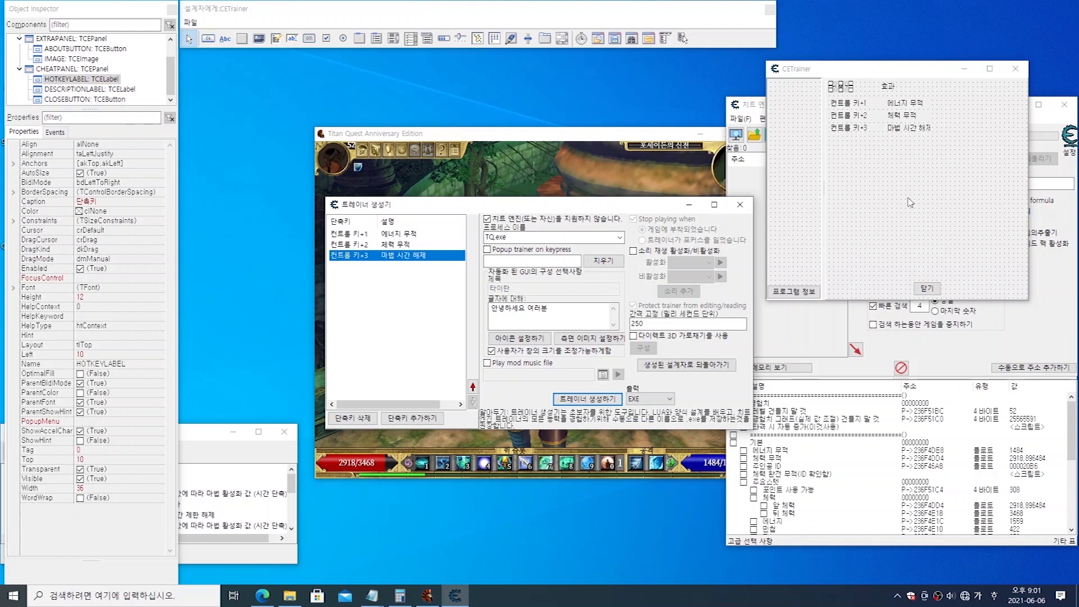
Step: Examine the properties of CHEATPANEL and its HOTKEYLABEL, DESCRIPTIONLABEL and CLOSEBUTTON components on the trainer form
{"action": "left_click", "coordinate": [879, 205]}
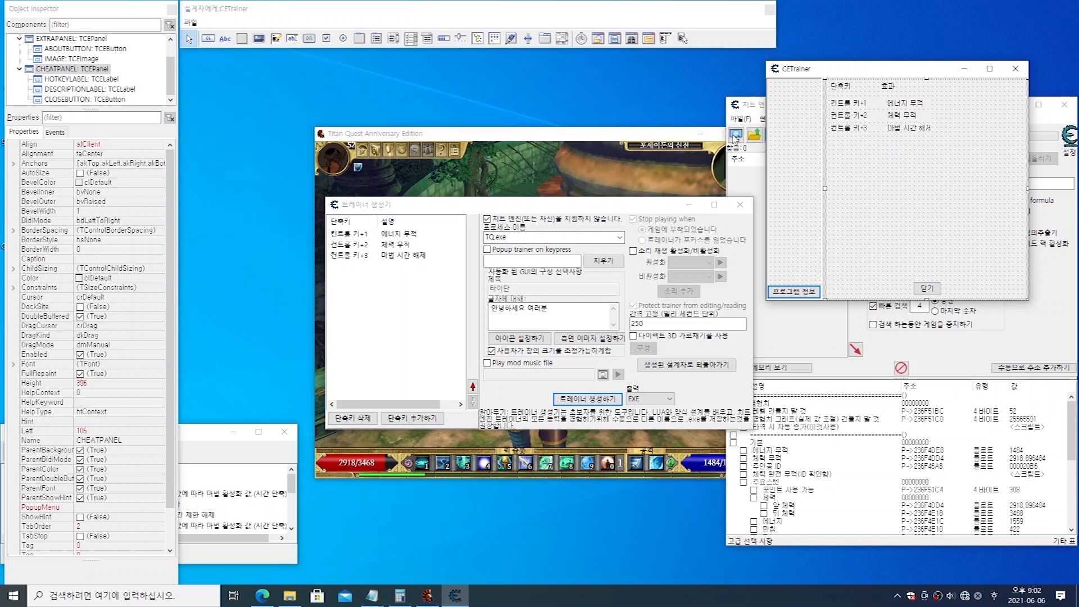
{"action": "left_click", "coordinate": [73, 70]}
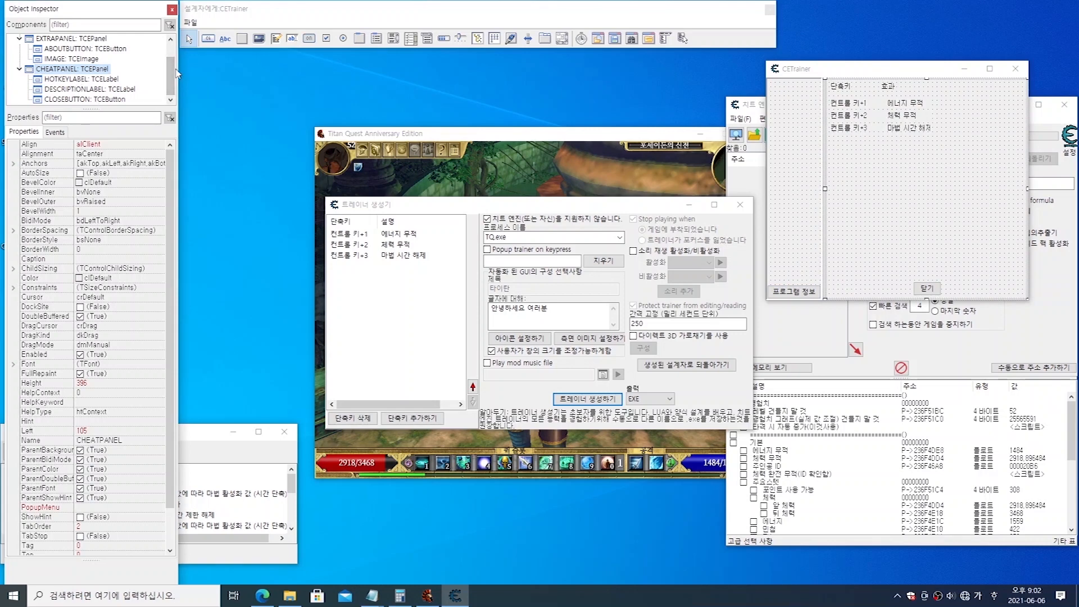
{"action": "mouse_move", "coordinate": [172, 71]}
{"action": "left_mouse_down"}
{"action": "mouse_move", "coordinate": [173, 62]}
{"action": "mouse_move", "coordinate": [173, 71]}
{"action": "left_mouse_up"}
{"action": "left_click", "coordinate": [101, 90]}
{"action": "left_click", "coordinate": [94, 80]}
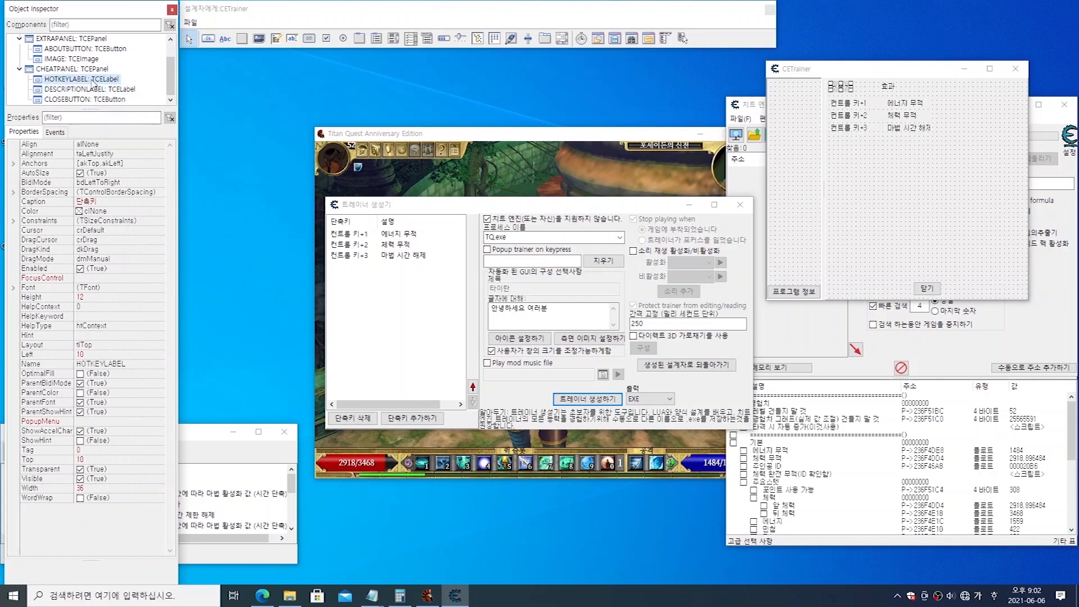
{"action": "left_click", "coordinate": [89, 99]}
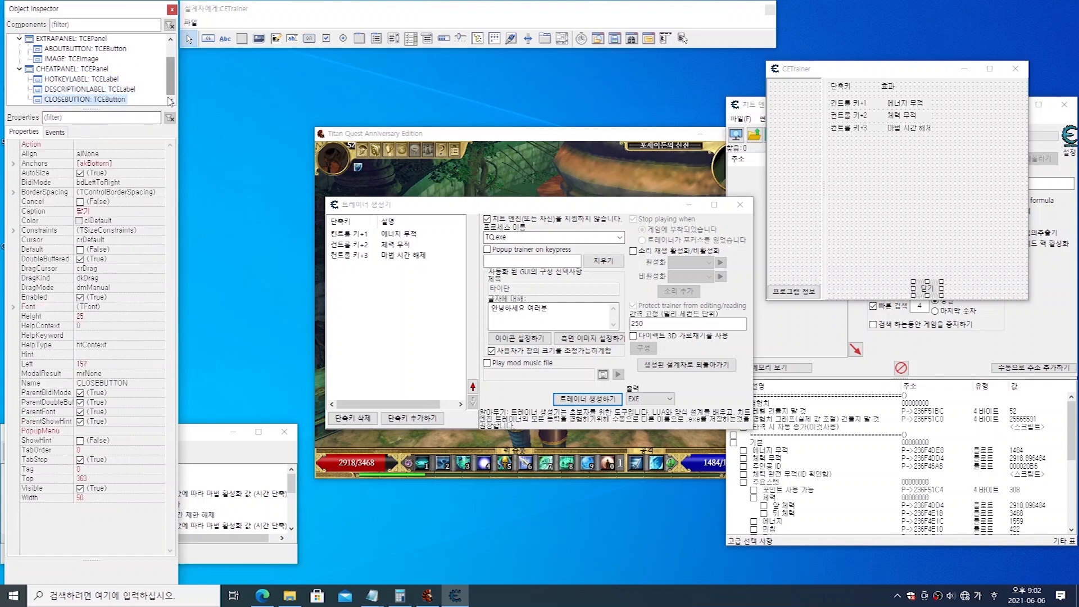
{"action": "mouse_move", "coordinate": [171, 74]}
{"action": "left_mouse_down"}
{"action": "mouse_move", "coordinate": [170, 61]}
{"action": "mouse_move", "coordinate": [170, 73]}
{"action": "left_mouse_up"}
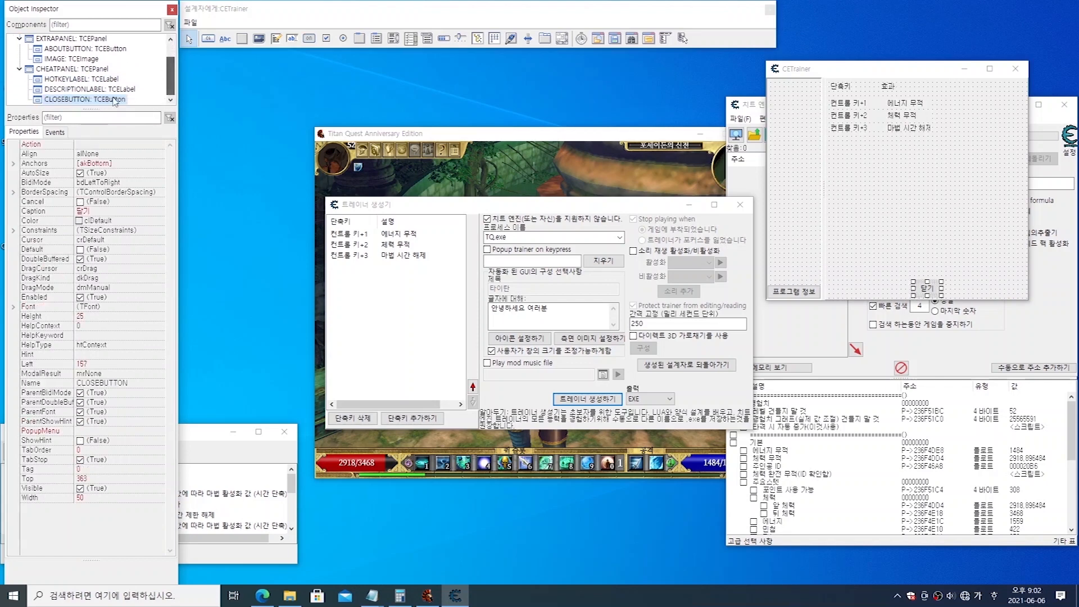
Step: Look through the form's component tree for the cheat entries, checking SEPERATOR, EXTRAPANEL, IMAGE, CHEATPANEL and CLOSEBUTTON
{"action": "left_click", "coordinate": [20, 70]}
{"action": "left_click", "coordinate": [20, 59]}
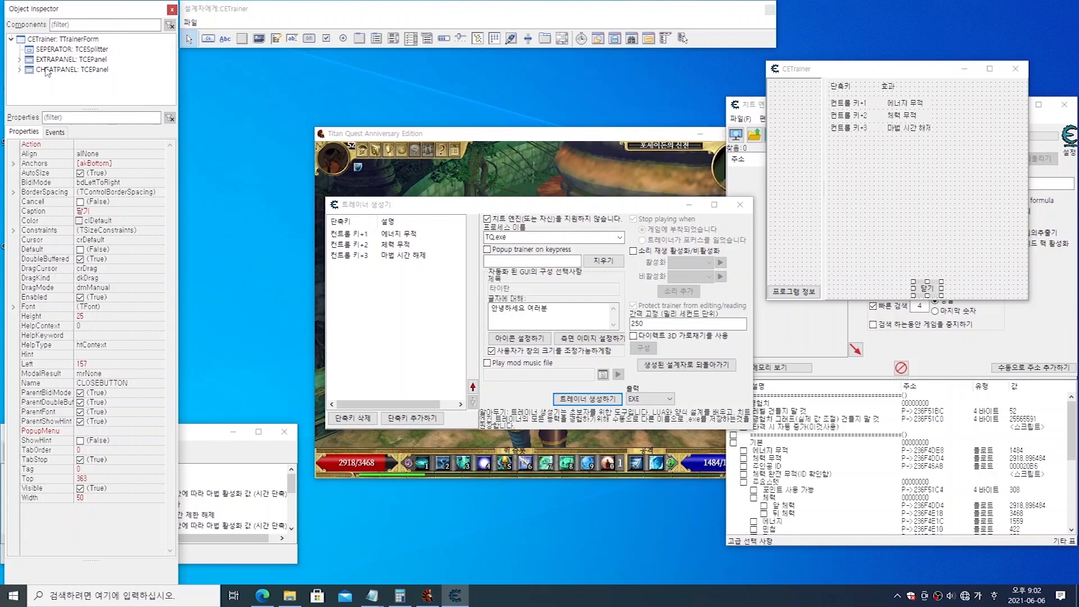
{"action": "left_click", "coordinate": [59, 69]}
{"action": "left_click", "coordinate": [19, 70]}
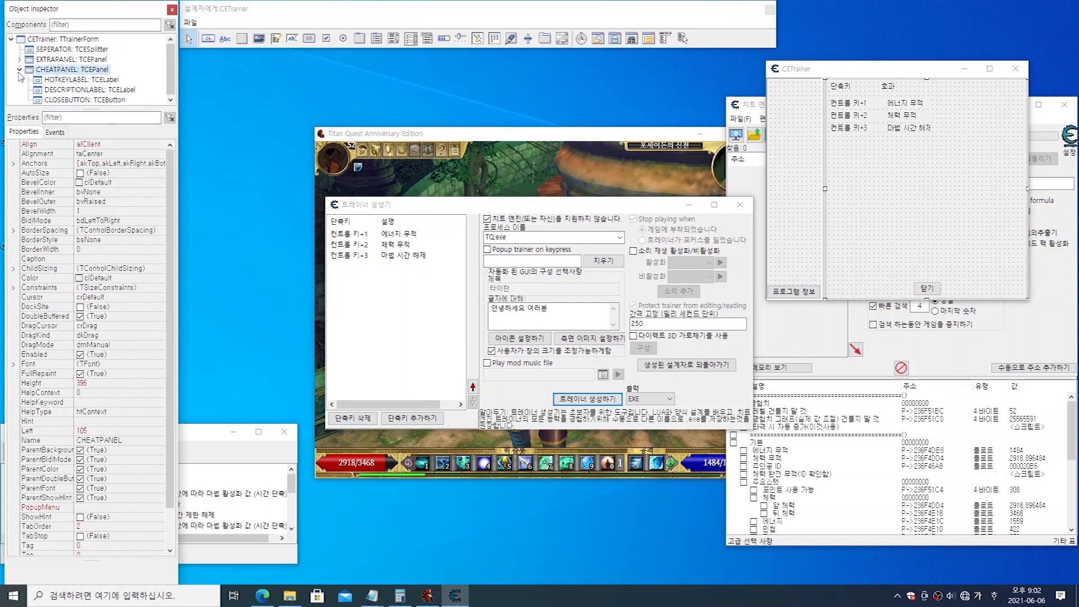
{"action": "left_click", "coordinate": [19, 59]}
{"action": "left_click", "coordinate": [63, 80]}
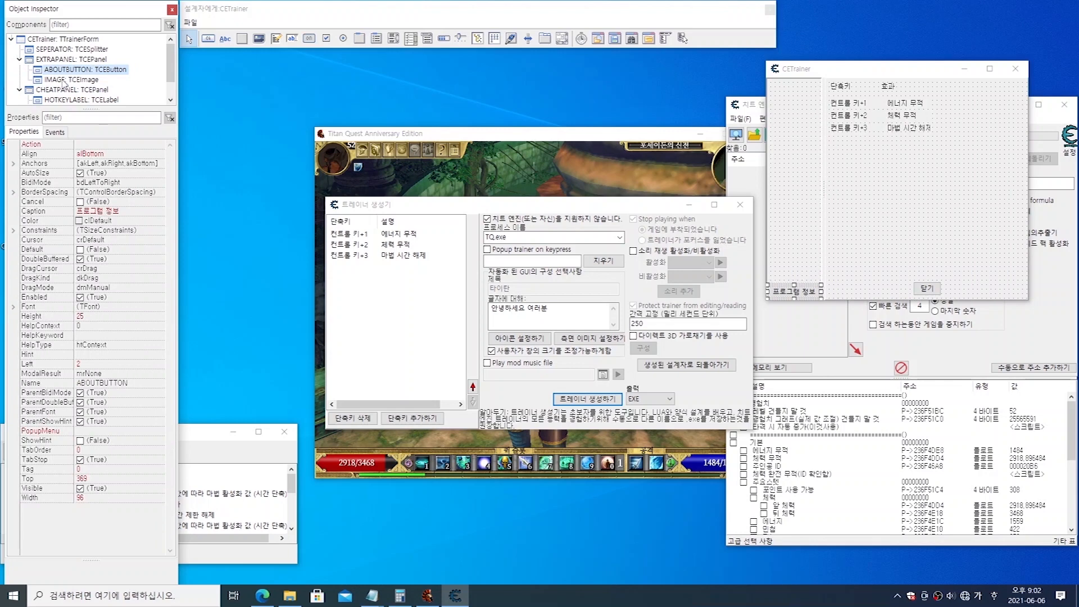
{"action": "left_click", "coordinate": [70, 52]}
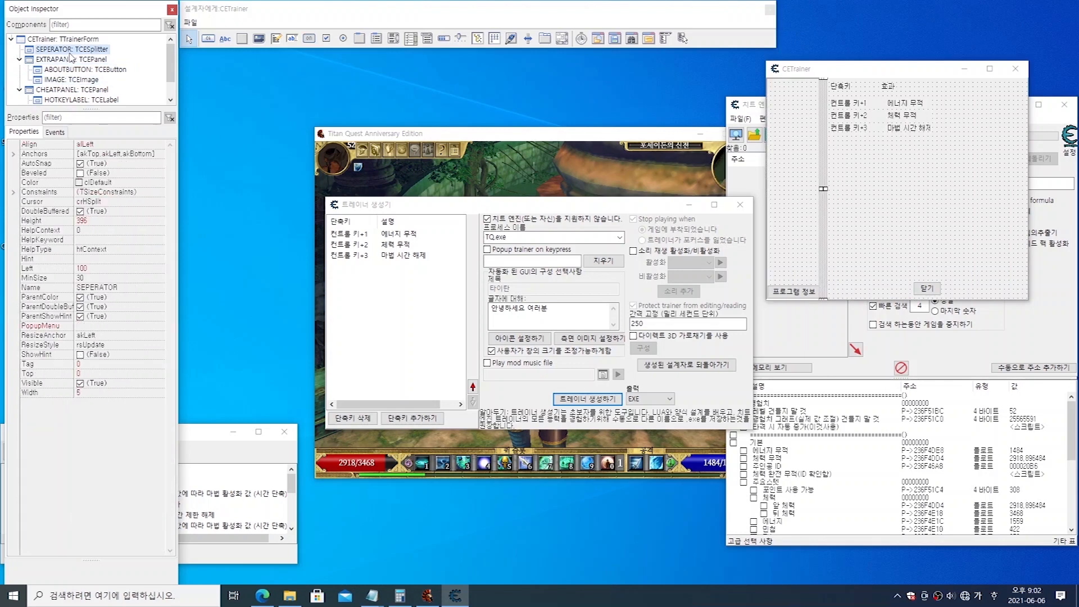
{"action": "left_click", "coordinate": [79, 100]}
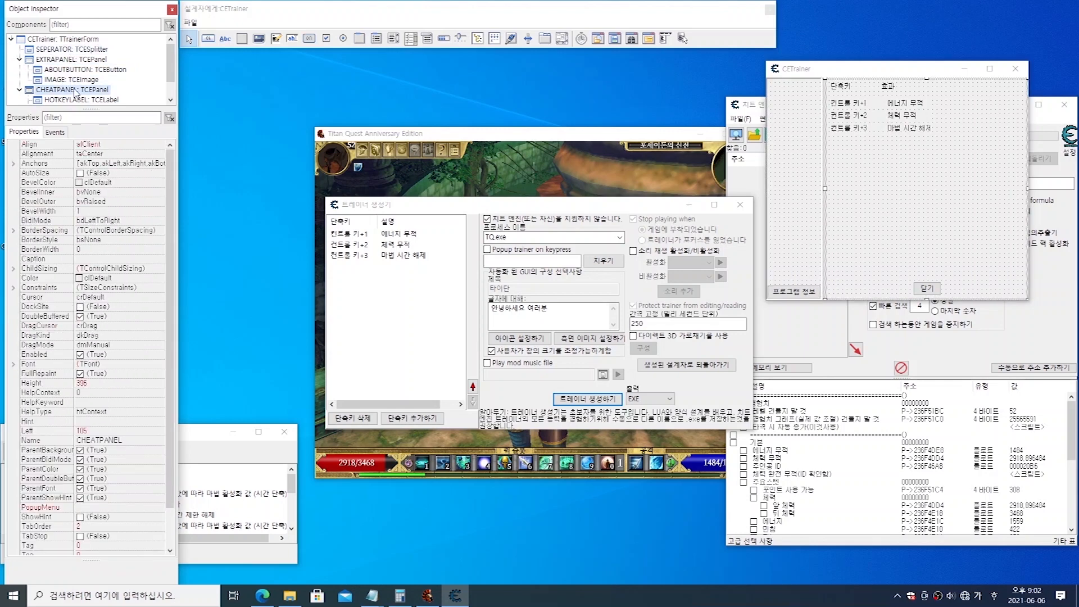
{"action": "left_click", "coordinate": [107, 99]}
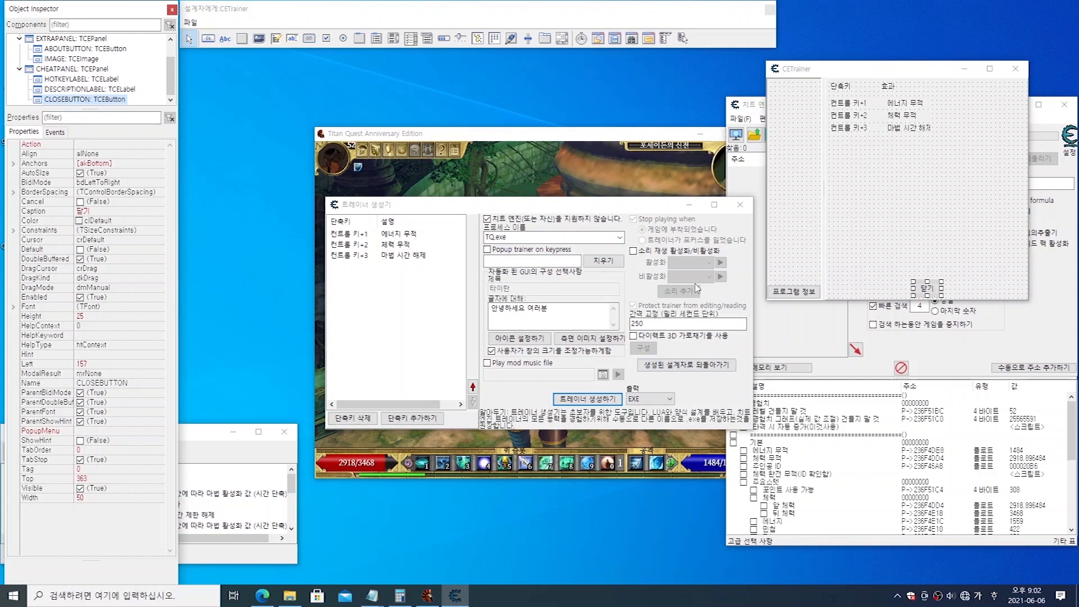
{"action": "left_click", "coordinate": [943, 224]}
{"action": "left_click", "coordinate": [802, 210]}
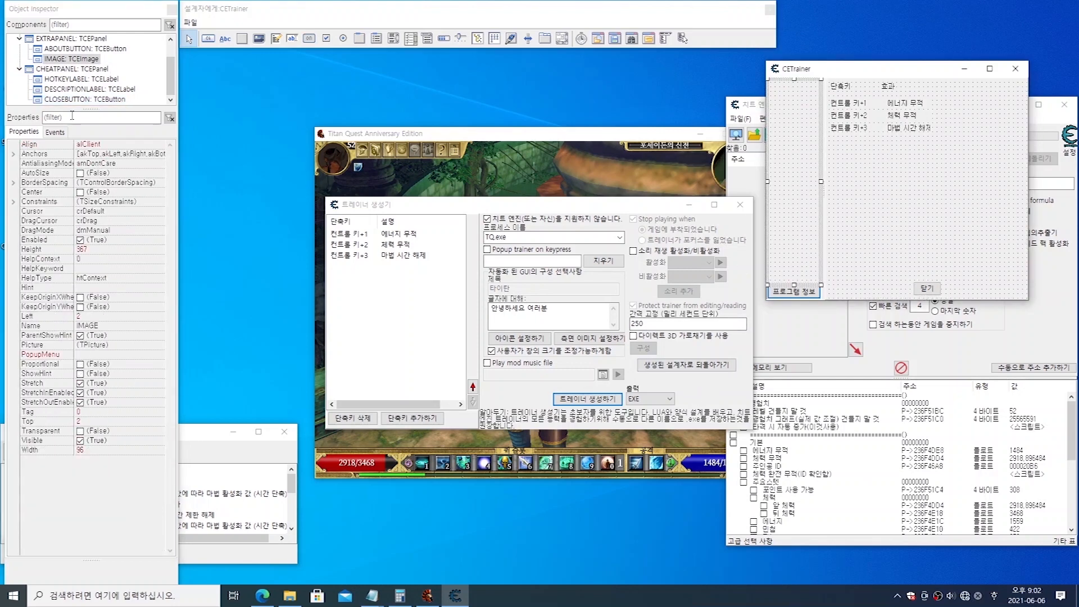
{"action": "left_click", "coordinate": [67, 99]}
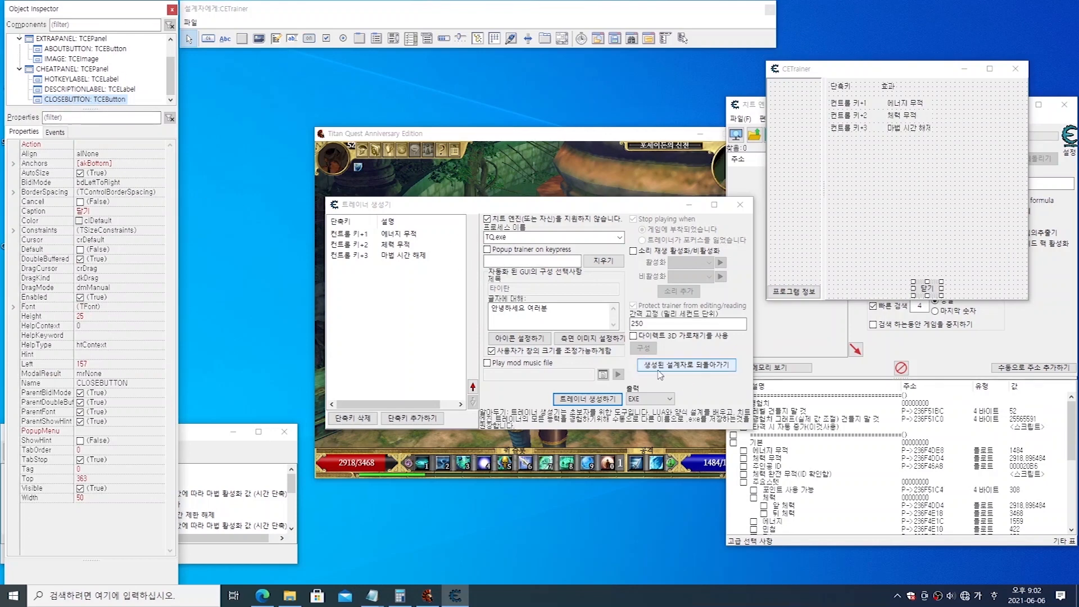
Step: Return the trainer form to the generated designer, restart manual user interface design, and show the components under CHEATPANEL
{"action": "left_click", "coordinate": [696, 370]}
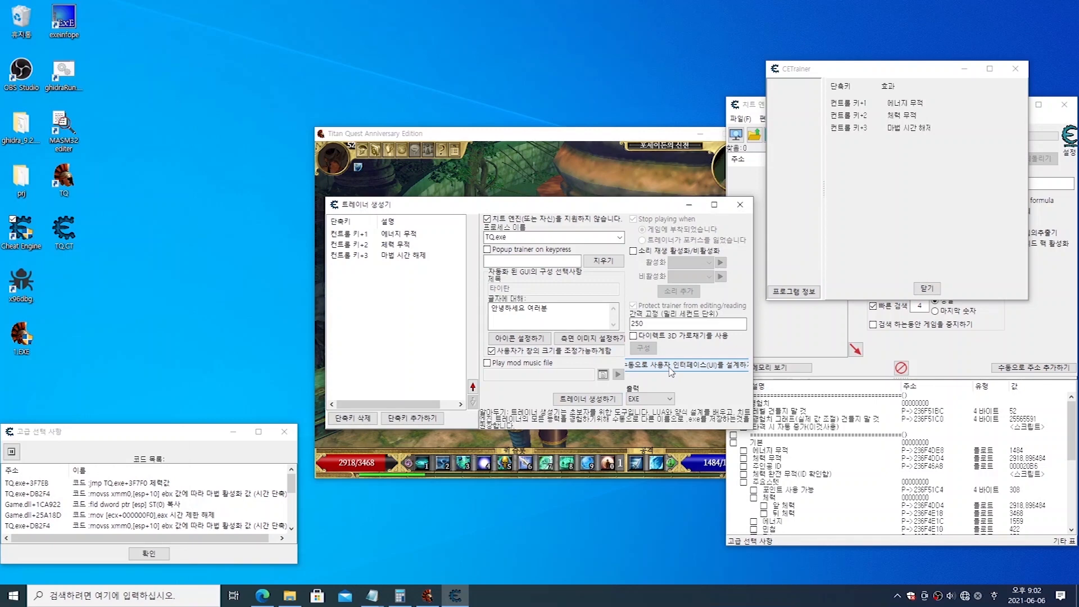
{"action": "left_click", "coordinate": [707, 369]}
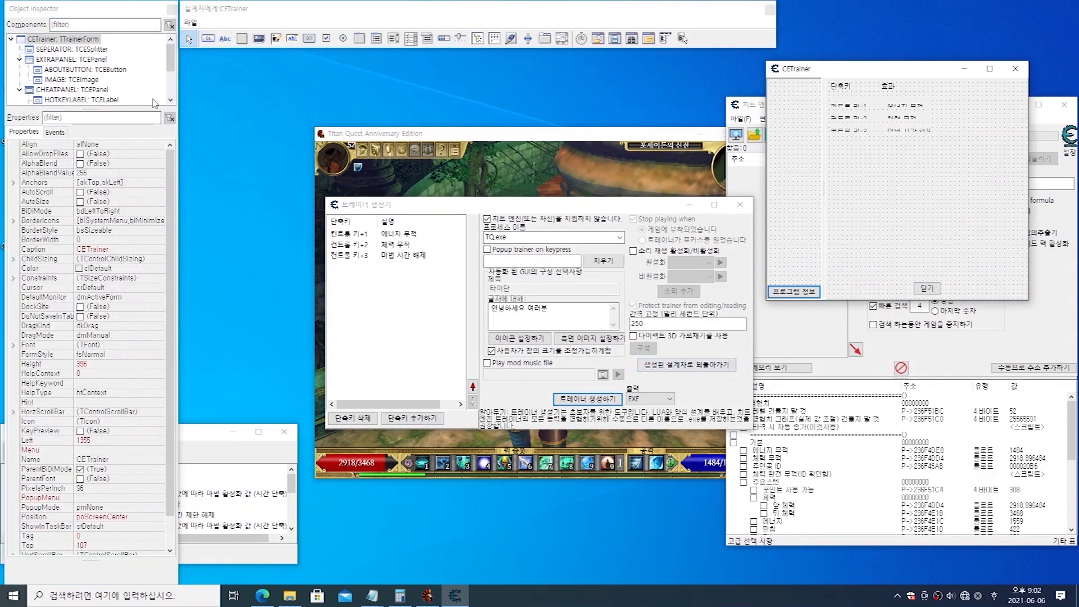
{"action": "left_click_drag", "start_coordinate": [170, 59], "coordinate": [174, 104]}
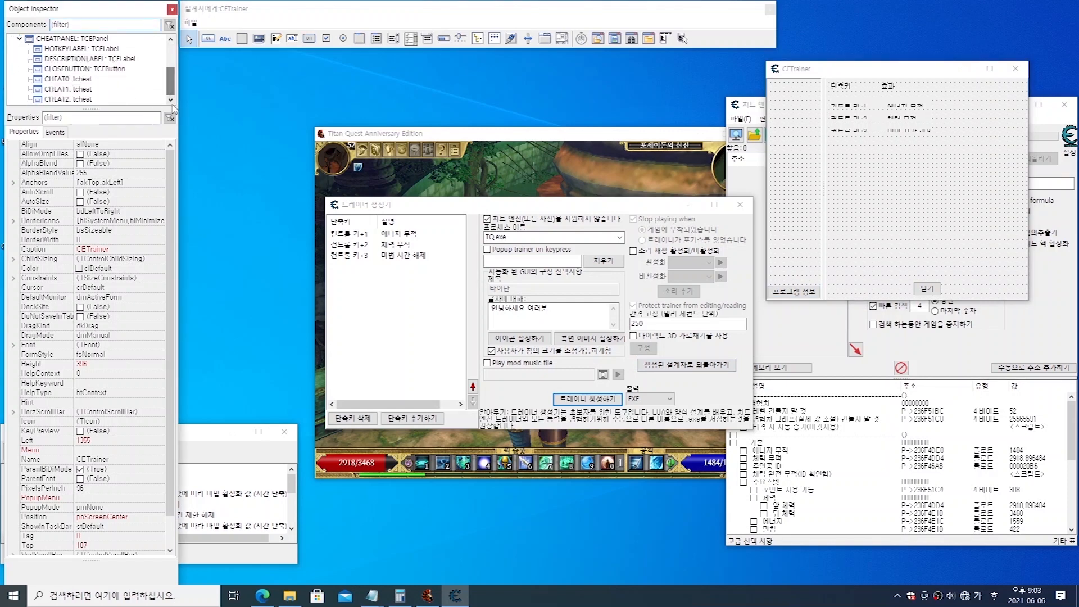
Step: Compare the properties of the CHEAT0, CHEAT1 and CHEAT2 components with their rows on the trainer form
{"action": "left_click", "coordinate": [70, 80]}
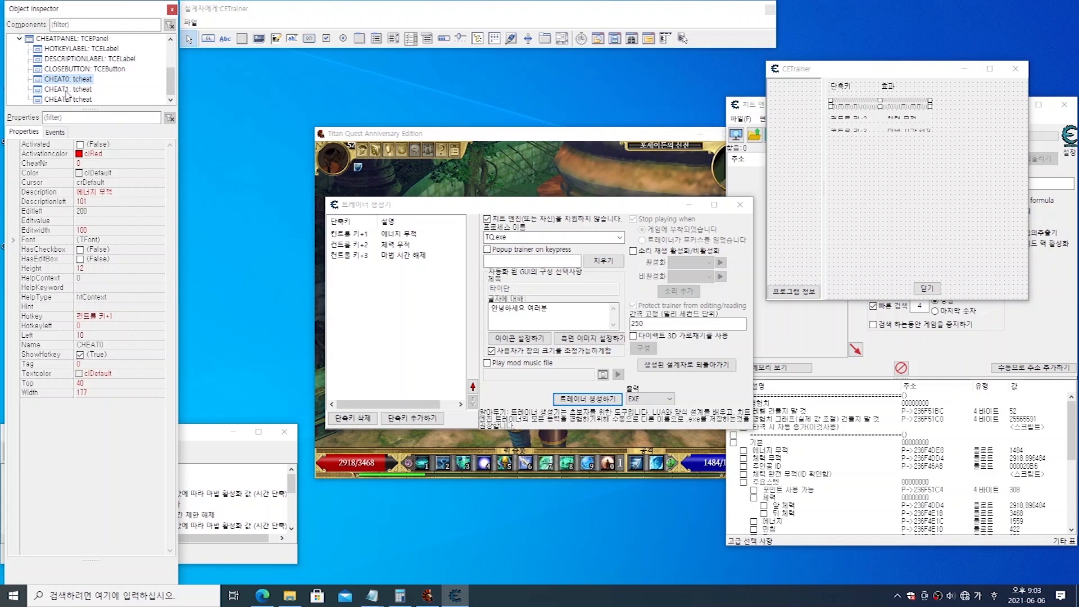
{"action": "left_click", "coordinate": [66, 89]}
{"action": "left_click", "coordinate": [64, 101]}
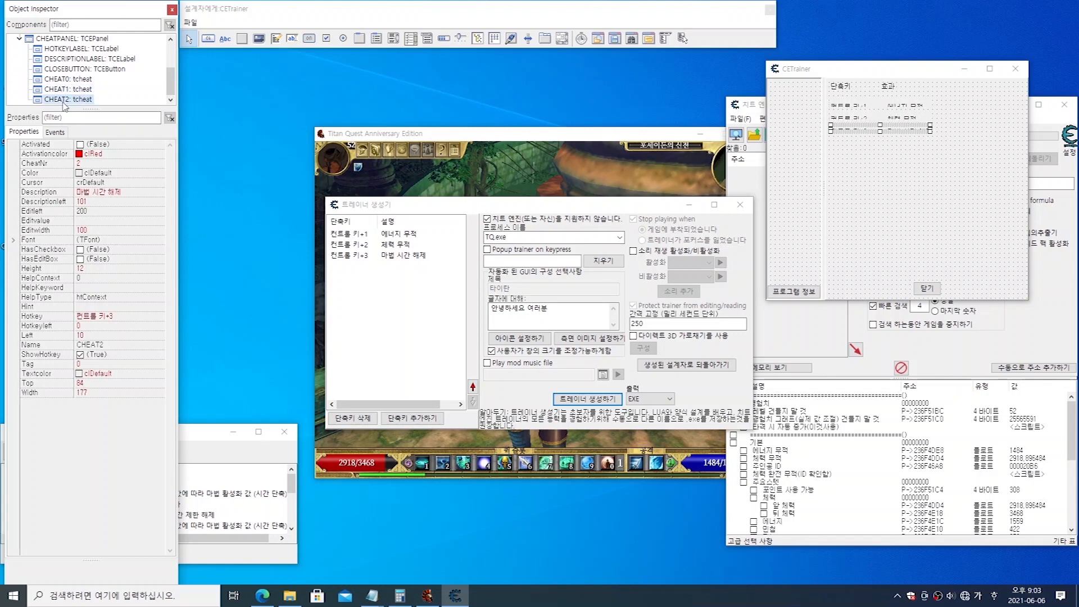
{"action": "left_click", "coordinate": [67, 82]}
{"action": "left_click", "coordinate": [66, 91]}
{"action": "left_click", "coordinate": [71, 101]}
{"action": "left_click", "coordinate": [84, 80]}
{"action": "left_click", "coordinate": [83, 90]}
{"action": "left_click", "coordinate": [82, 100]}
{"action": "left_click", "coordinate": [82, 79]}
{"action": "left_click", "coordinate": [82, 90]}
{"action": "left_click", "coordinate": [82, 100]}
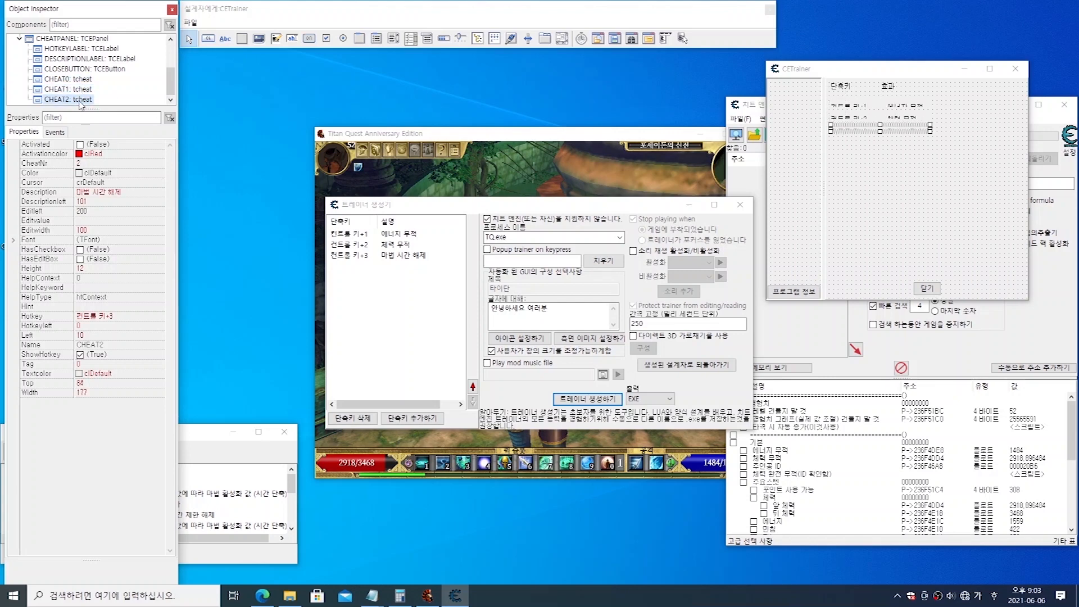
{"action": "left_click", "coordinate": [980, 209]}
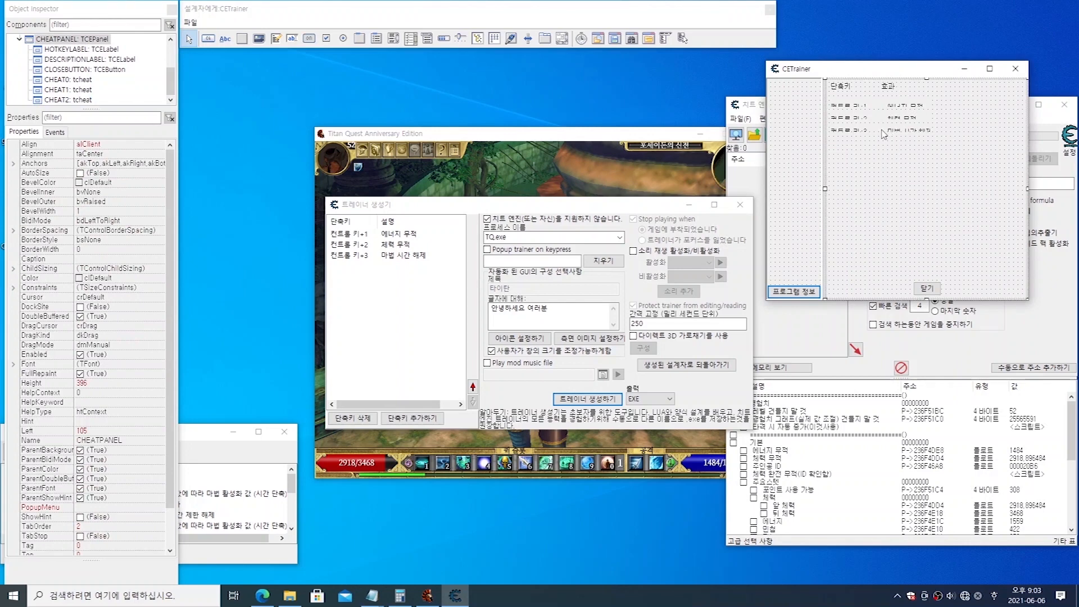
{"action": "left_click", "coordinate": [173, 86]}
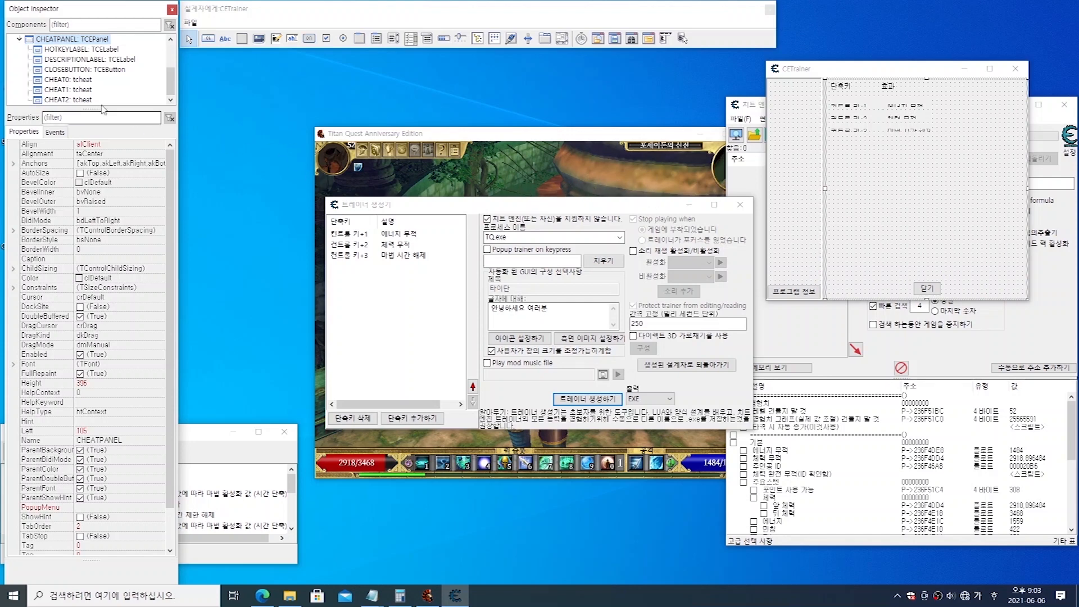
{"action": "left_click", "coordinate": [68, 84]}
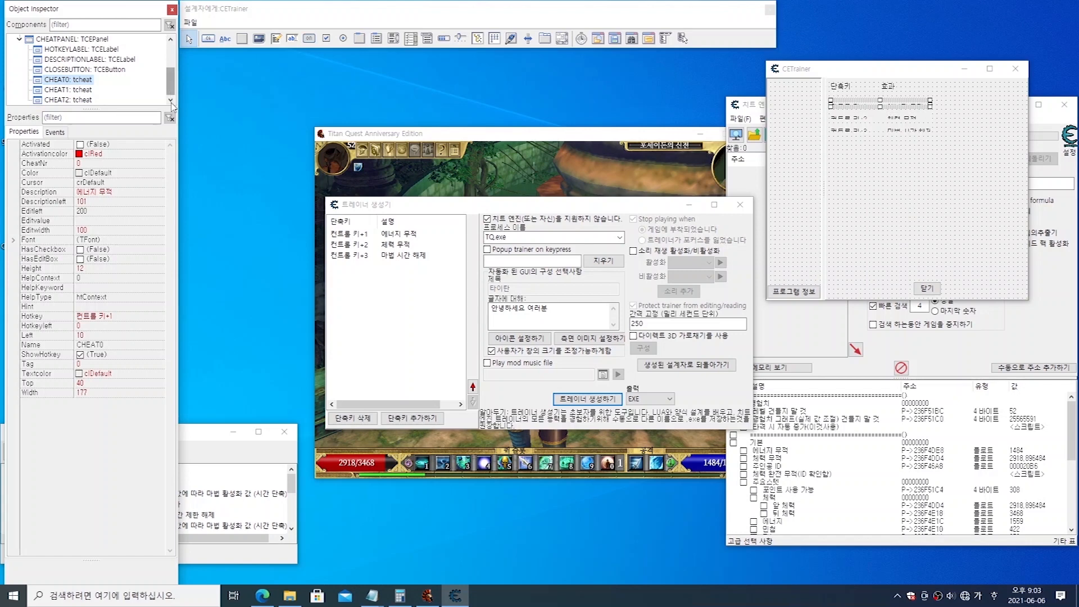
Step: Move the cheat rows further down the form with wider spacing, placing CHEAT2 at a top position of about 112
{"action": "left_click", "coordinate": [69, 100]}
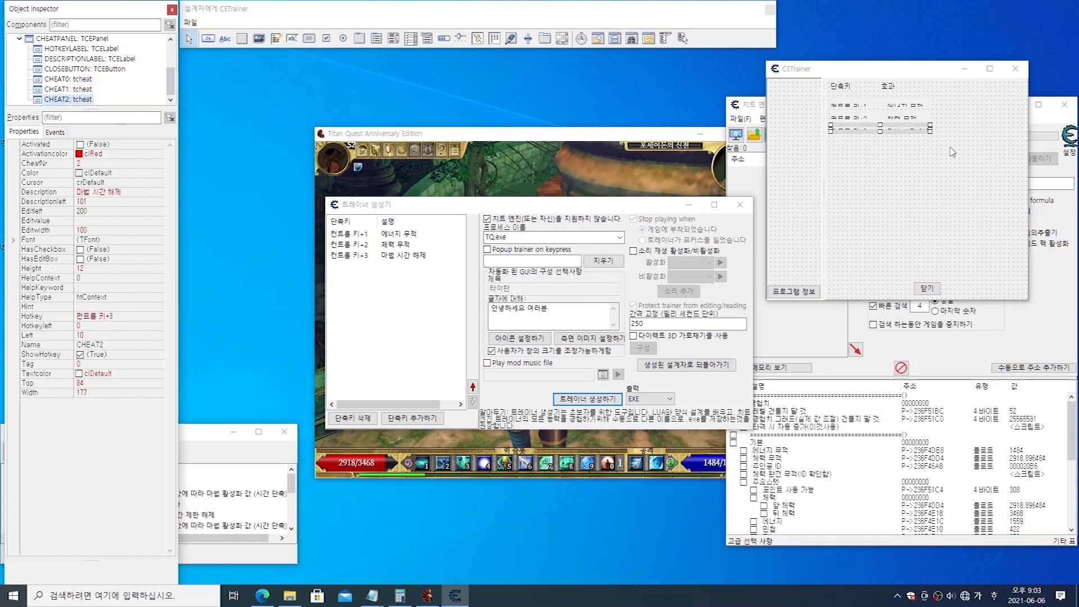
{"action": "left_click_drag", "start_coordinate": [893, 136], "coordinate": [895, 153]}
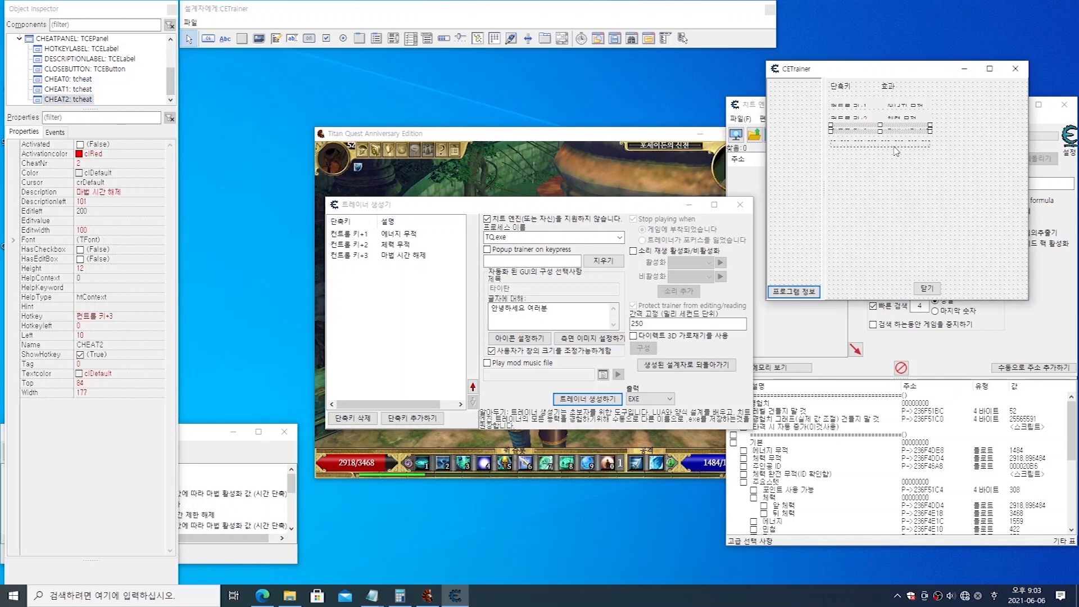
{"action": "left_click", "coordinate": [892, 118]}
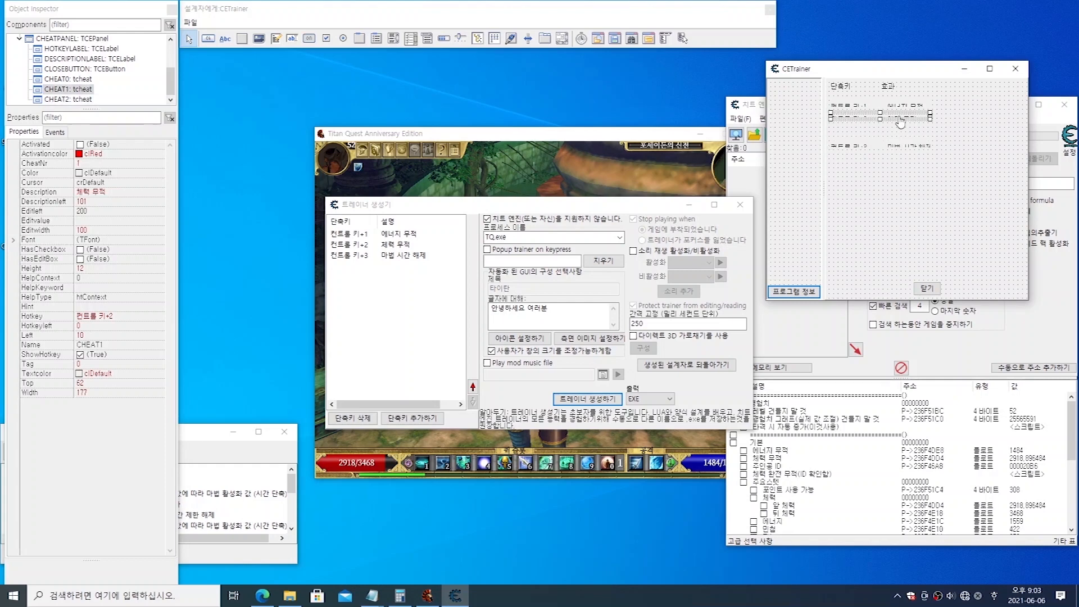
{"action": "left_click_drag", "start_coordinate": [898, 118], "coordinate": [892, 143]}
Step: Enlarge the CHEAT2 row to about 225 wide and 28 high so its hotkey and description fit
{"action": "left_click", "coordinate": [892, 162]}
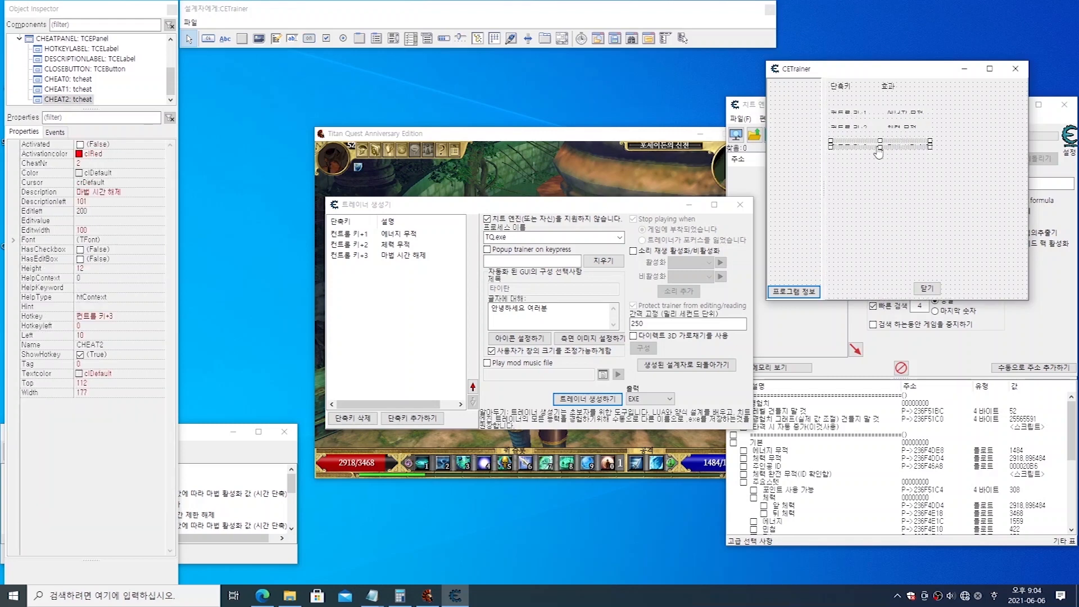
{"action": "left_click_drag", "start_coordinate": [880, 147], "coordinate": [880, 180]}
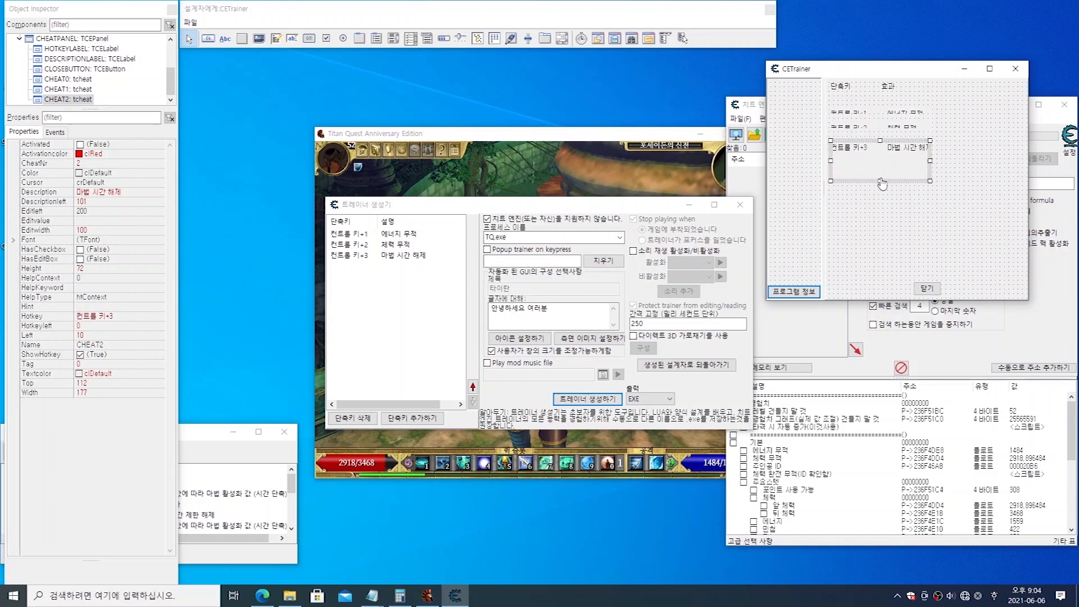
{"action": "left_click_drag", "start_coordinate": [879, 181], "coordinate": [879, 157]}
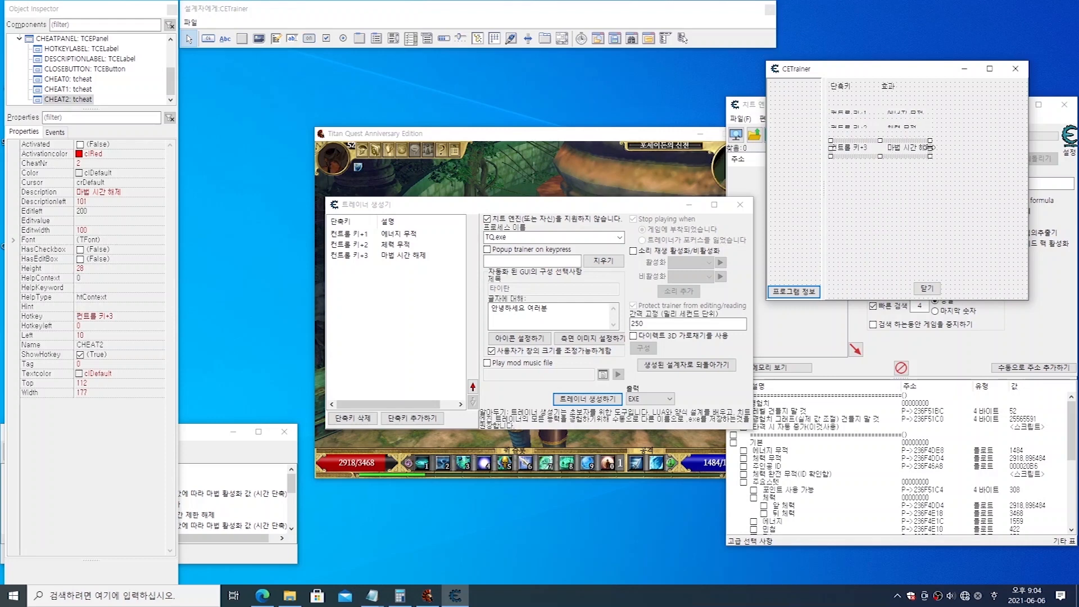
{"action": "left_click_drag", "start_coordinate": [930, 151], "coordinate": [957, 151]}
Step: Open the anchor editor for the CHEAT2 component
{"action": "right_click", "coordinate": [873, 152]}
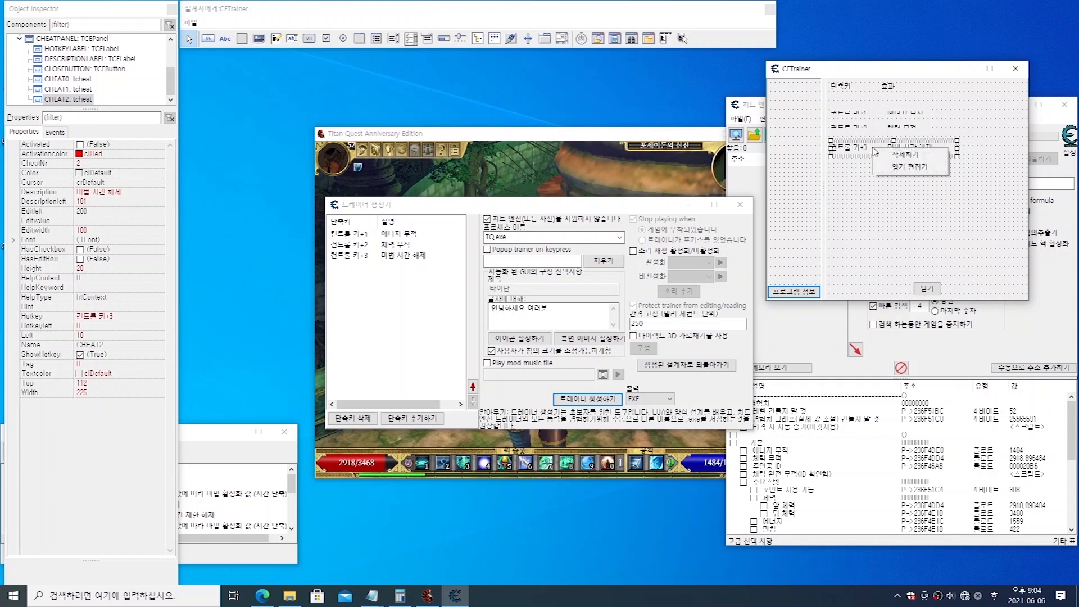
{"action": "left_click", "coordinate": [931, 171]}
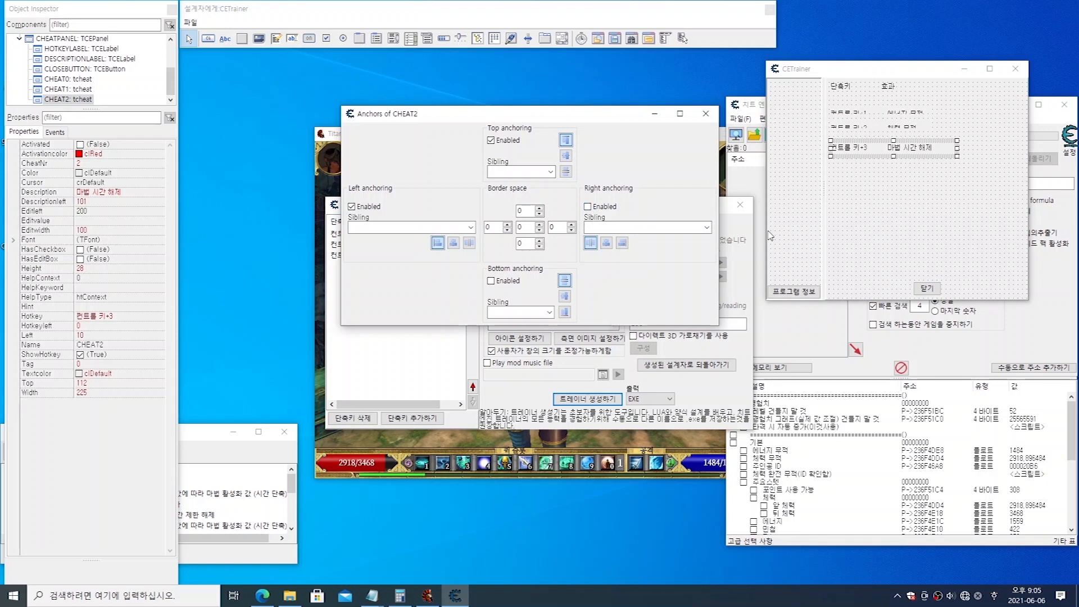
Step: Enable bottom and right anchoring for the CHEAT2 component and close its anchor editor
{"action": "left_click", "coordinate": [496, 285]}
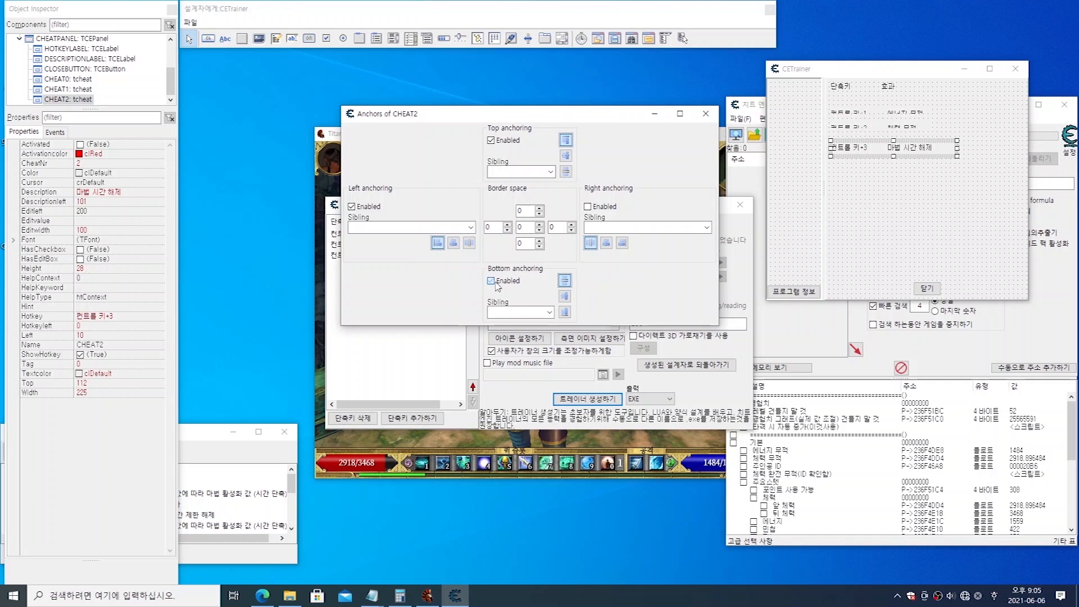
{"action": "left_click", "coordinate": [587, 207]}
{"action": "left_click", "coordinate": [705, 114]}
Step: Increase the cheat row heights so their text fits, making CHEAT2 about 32 high, CHEAT1 about 24 high, and extending CHEAT0 upward
{"action": "mouse_move", "coordinate": [893, 156]}
{"action": "left_mouse_down"}
{"action": "mouse_move", "coordinate": [893, 186]}
{"action": "mouse_move", "coordinate": [893, 158]}
{"action": "left_mouse_up"}
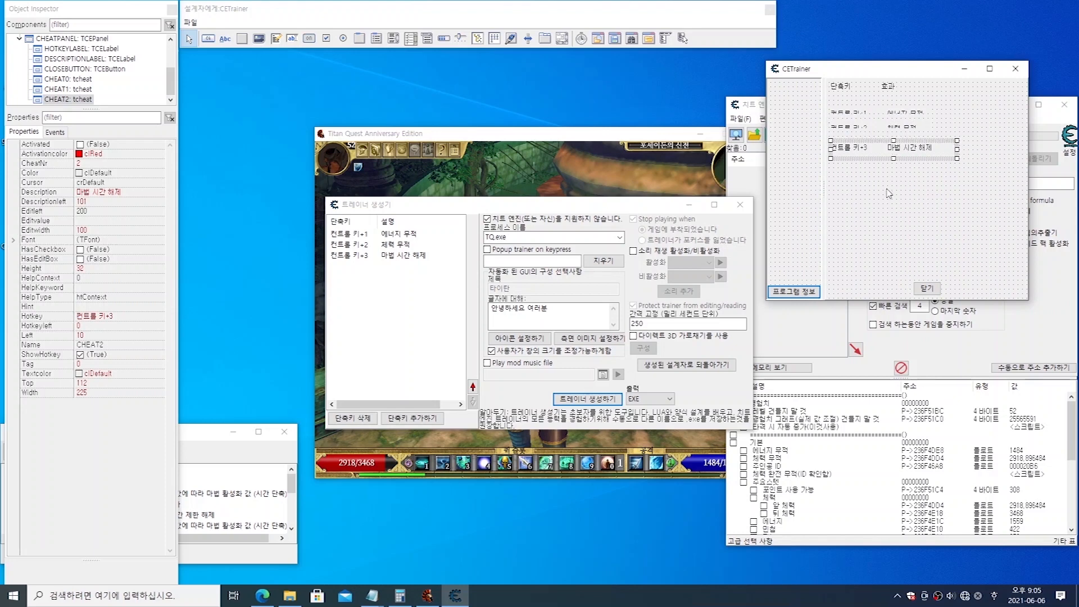
{"action": "left_click", "coordinate": [888, 193]}
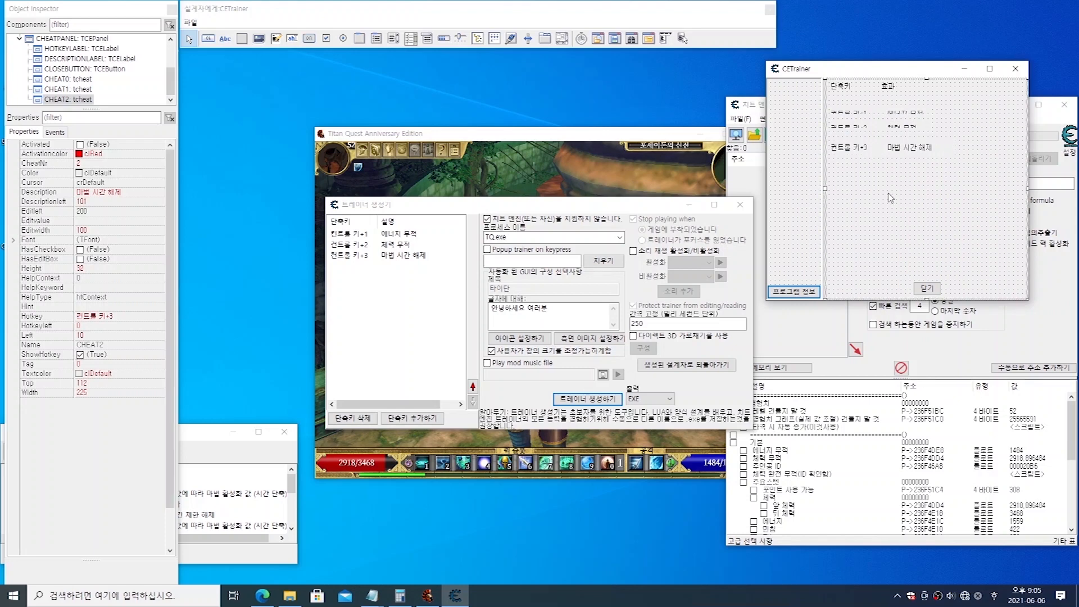
{"action": "left_click", "coordinate": [897, 128]}
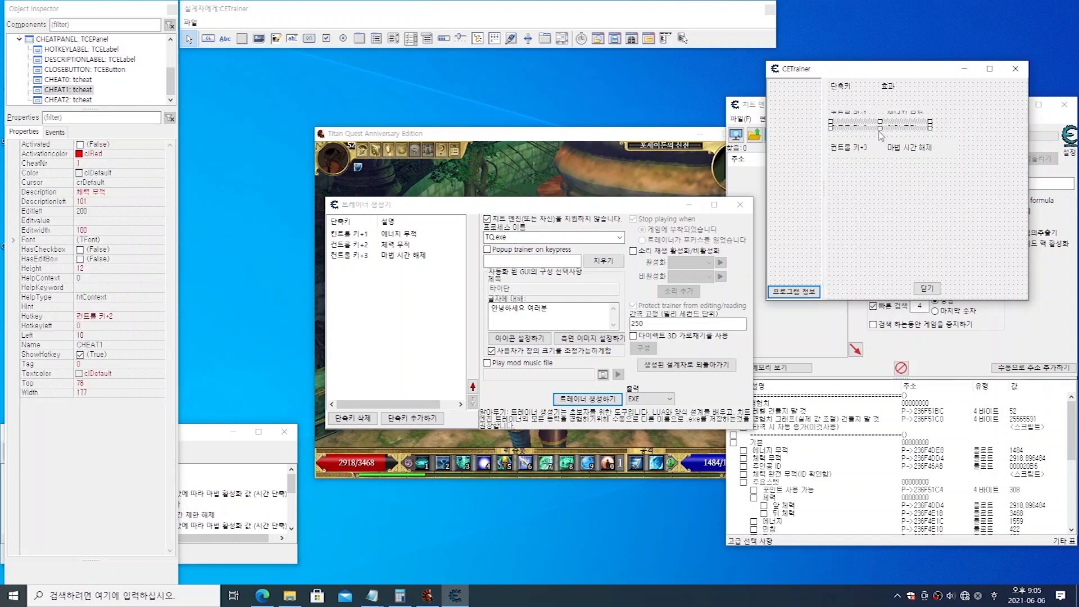
{"action": "left_click_drag", "start_coordinate": [878, 133], "coordinate": [879, 137]}
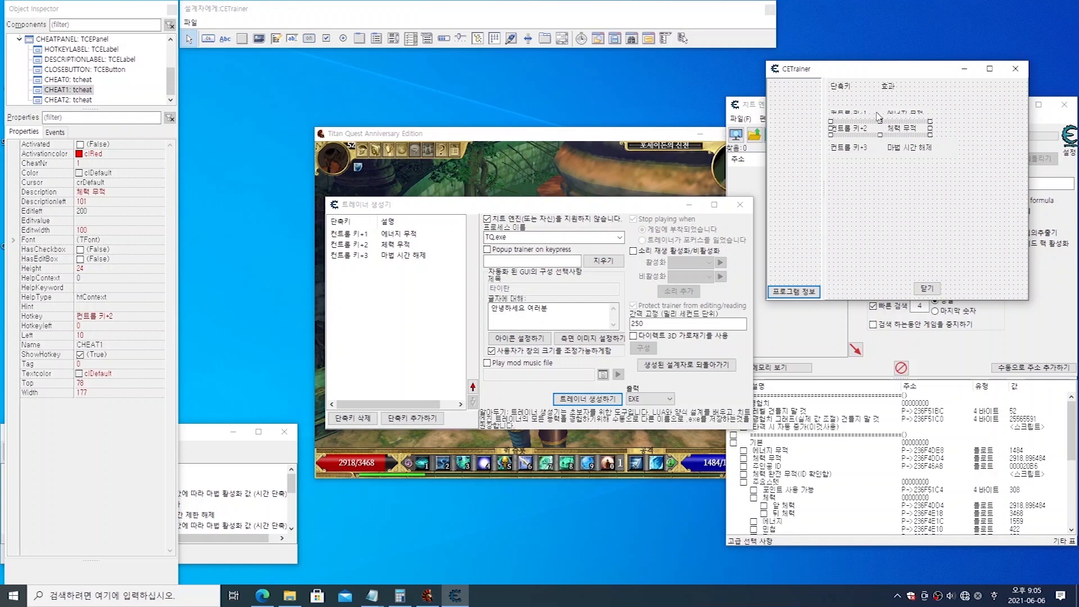
{"action": "left_click", "coordinate": [876, 113]}
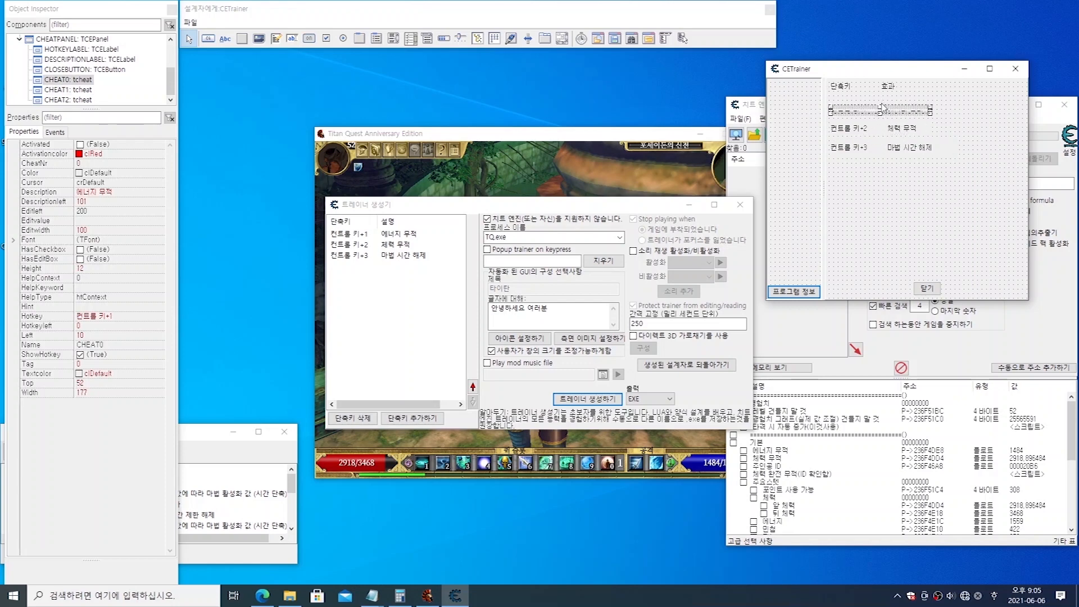
{"action": "left_click_drag", "start_coordinate": [881, 106], "coordinate": [881, 101]}
{"action": "left_click", "coordinate": [881, 120]}
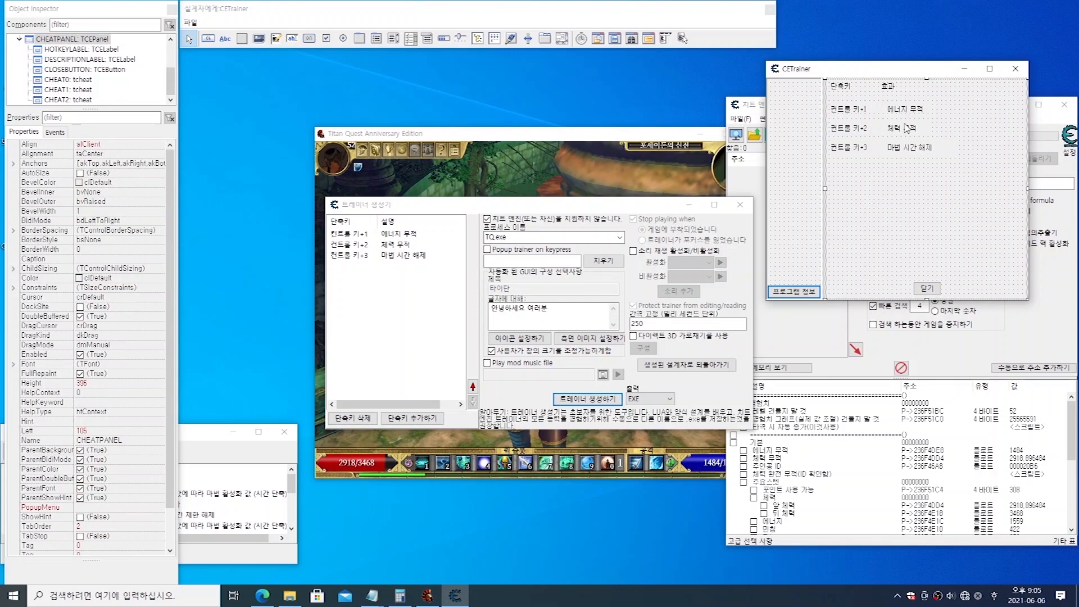
Step: Shift the 효과 header label slightly to the right so it sits over the effect descriptions
{"action": "left_click", "coordinate": [890, 87]}
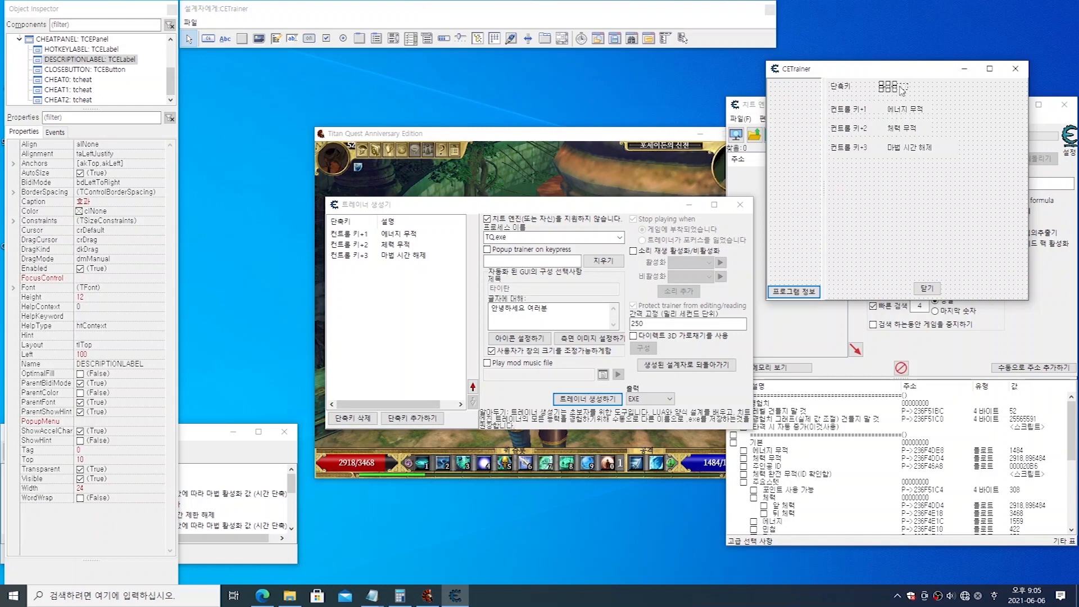
{"action": "left_click", "coordinate": [891, 224]}
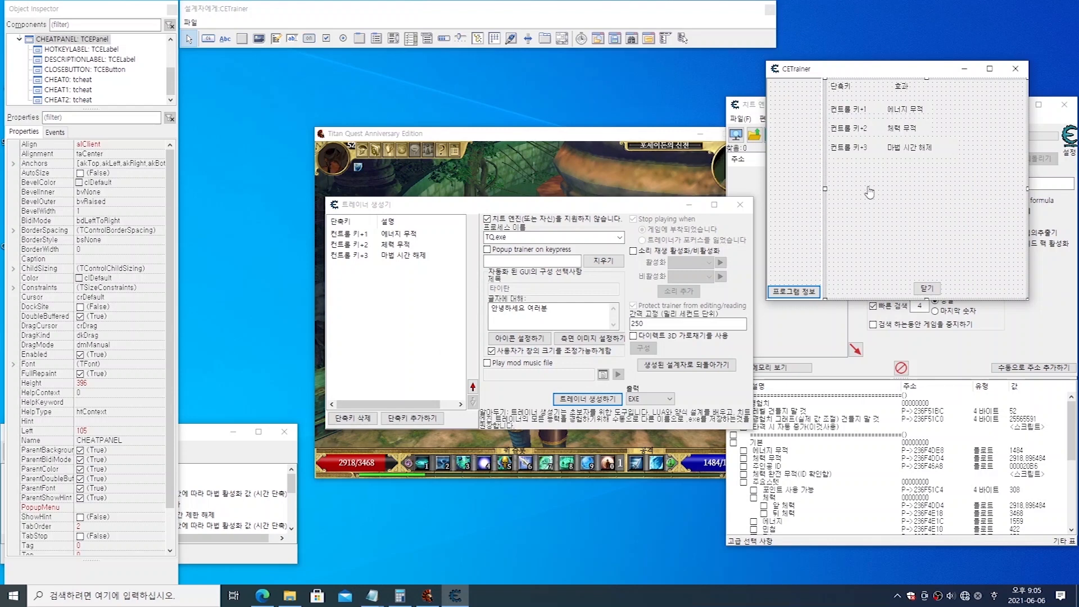
Step: Inspect the properties of the side image, the cheat panel and the 닫기 button
{"action": "left_click", "coordinate": [801, 189]}
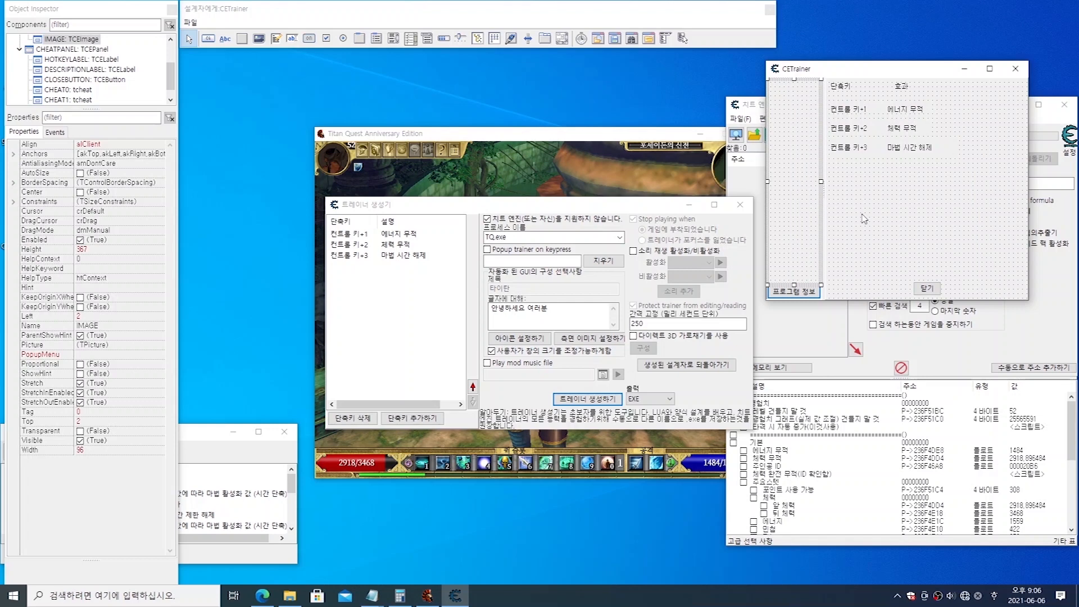
{"action": "left_click", "coordinate": [919, 223]}
{"action": "left_click", "coordinate": [806, 194]}
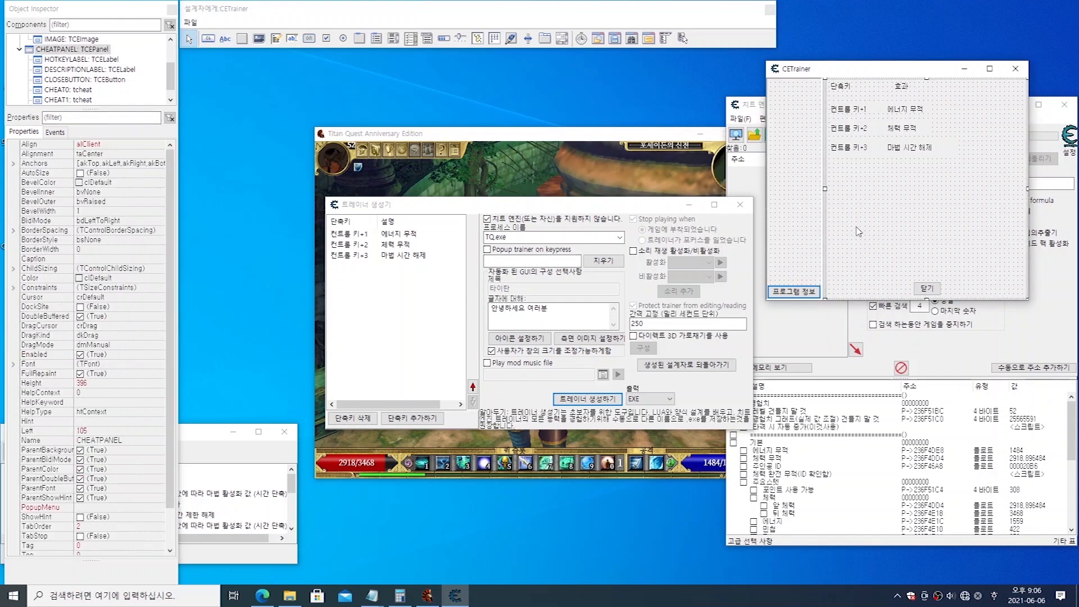
{"action": "left_click", "coordinate": [922, 287]}
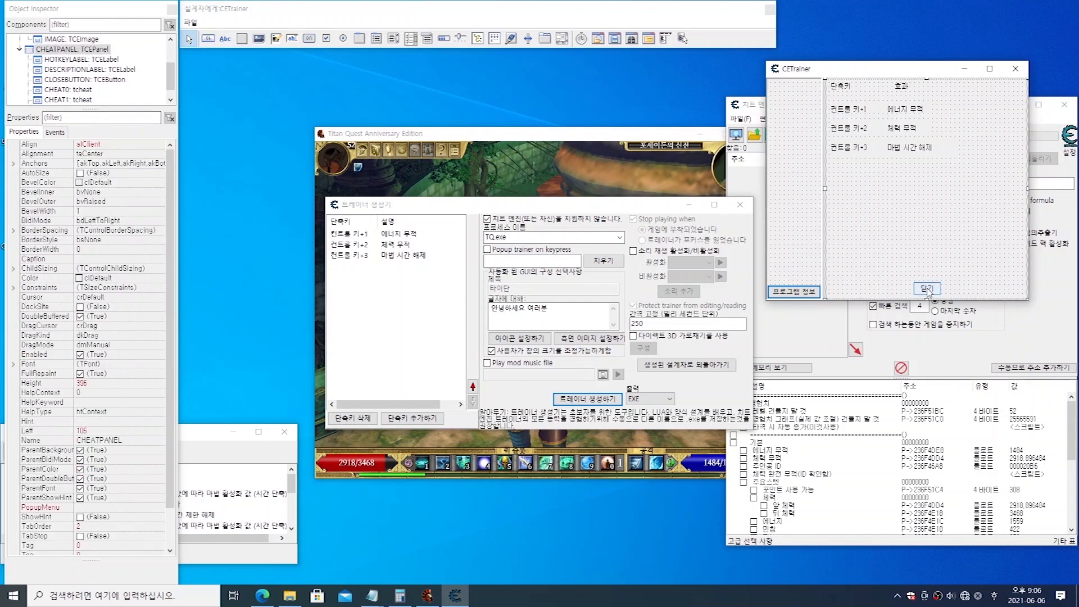
{"action": "left_click", "coordinate": [899, 208]}
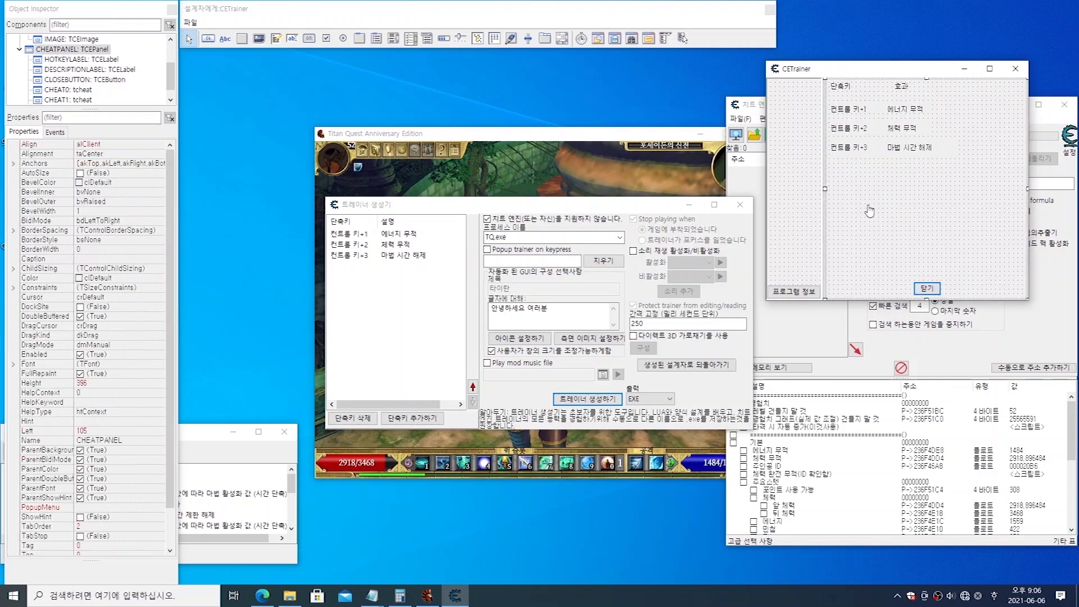
Step: Start loading a picture for the form's side image and browse to the Titan Quest - Anniversary Edition game folder on drive C
{"action": "left_click", "coordinate": [790, 151]}
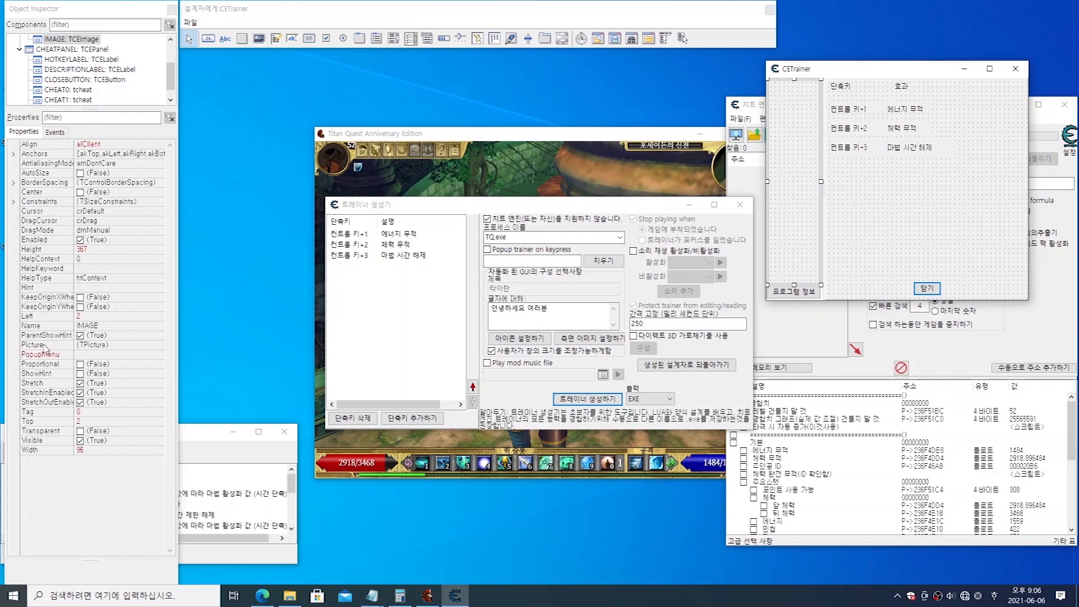
{"action": "left_click", "coordinate": [145, 345]}
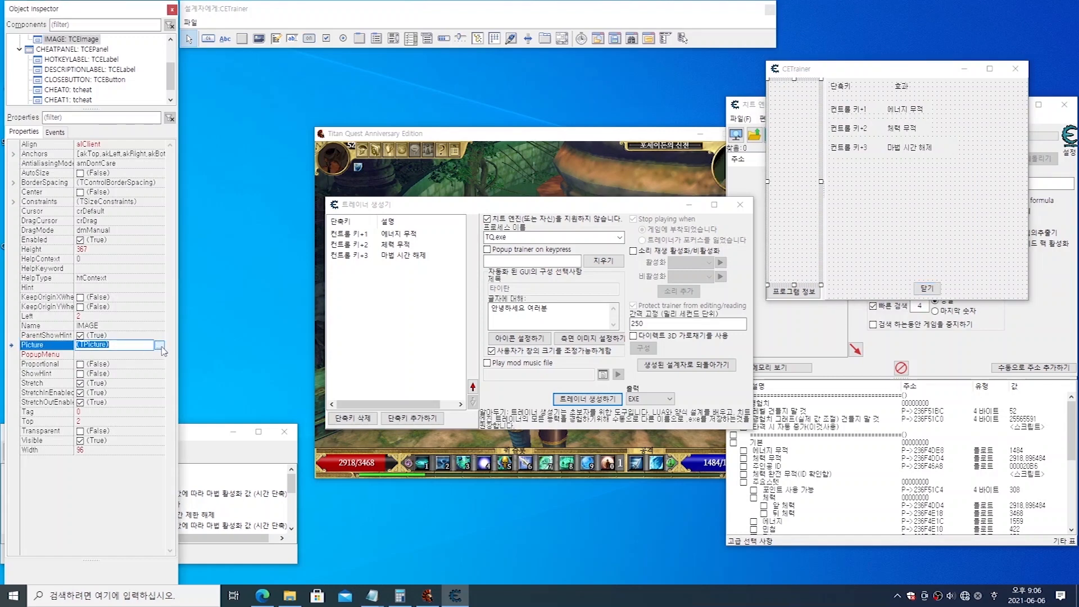
{"action": "left_click", "coordinate": [160, 345]}
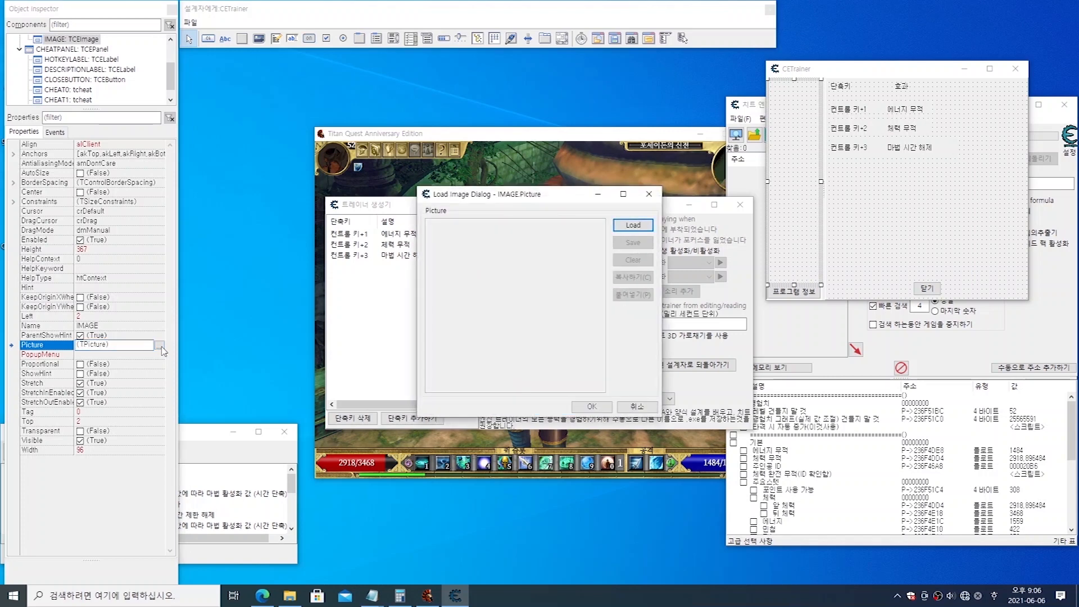
{"action": "left_click", "coordinate": [633, 227]}
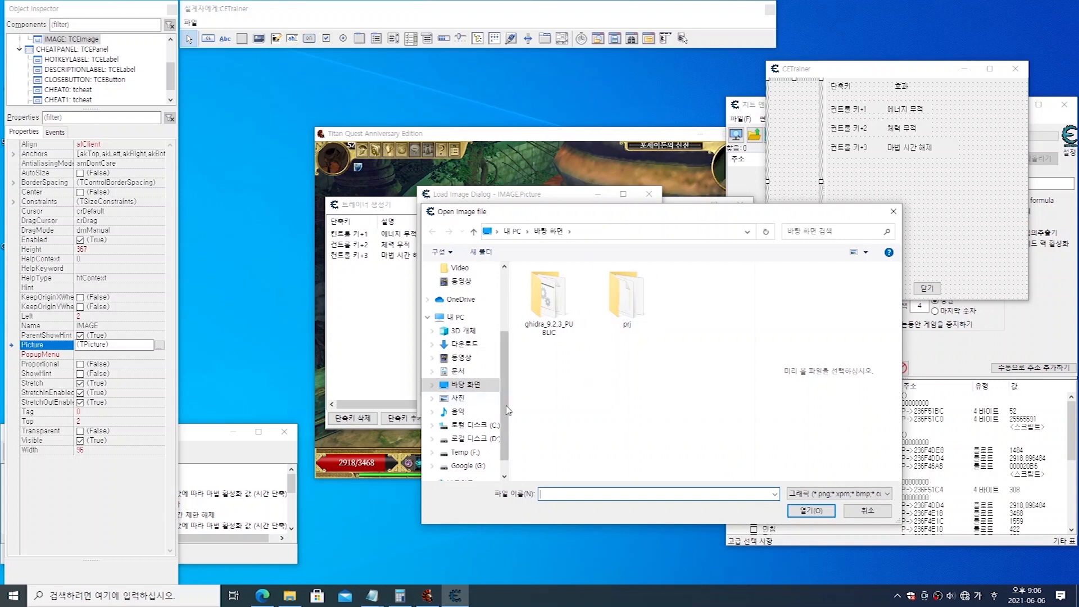
{"action": "left_click", "coordinate": [491, 426]}
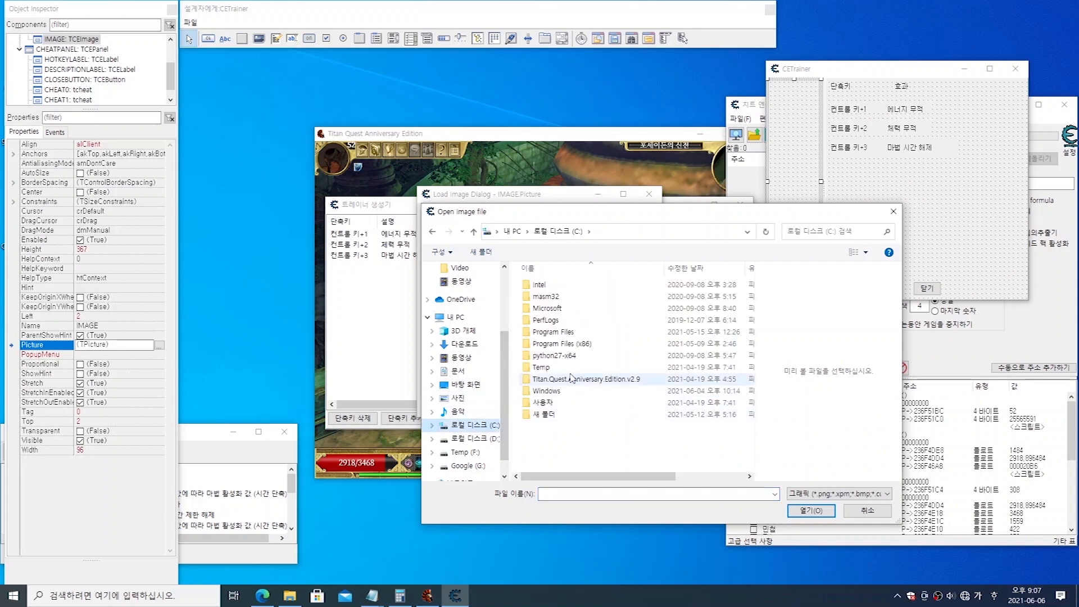
{"action": "left_click", "coordinate": [573, 383]}
{"action": "double_click", "coordinate": [573, 383]}
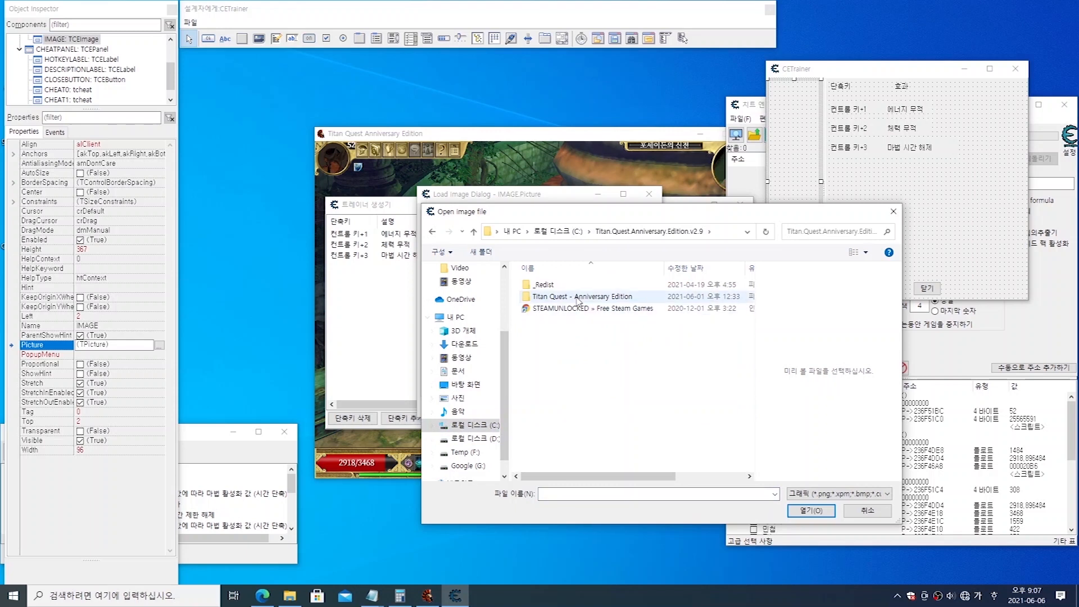
{"action": "double_click", "coordinate": [581, 297]}
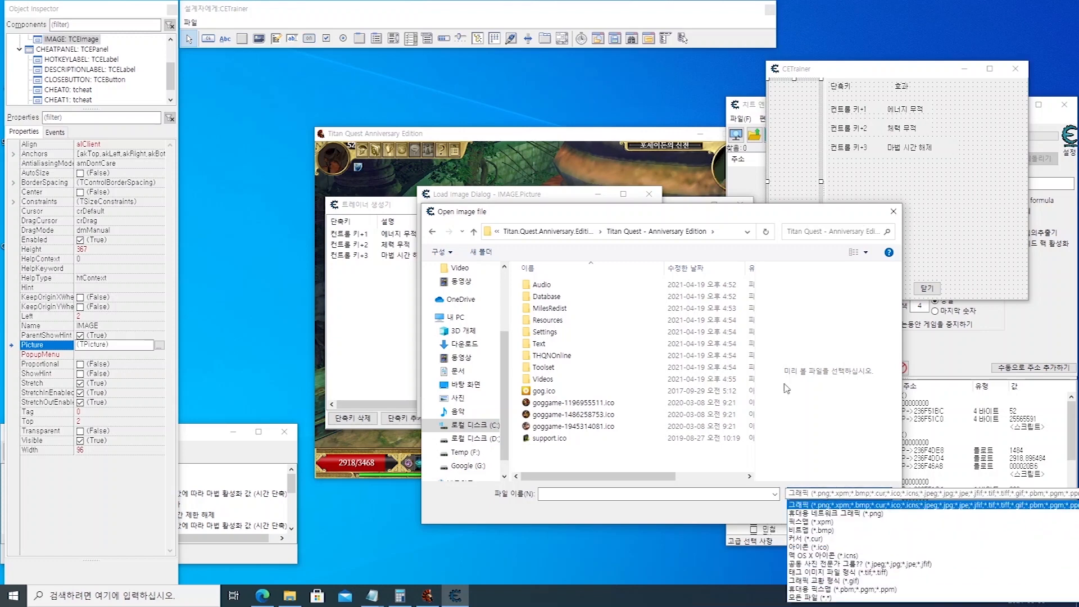
Step: Check the supported image file types and load gog.ico as the side image's picture
{"action": "left_click_drag", "start_coordinate": [658, 213], "coordinate": [587, 79]}
{"action": "left_click", "coordinate": [772, 362]}
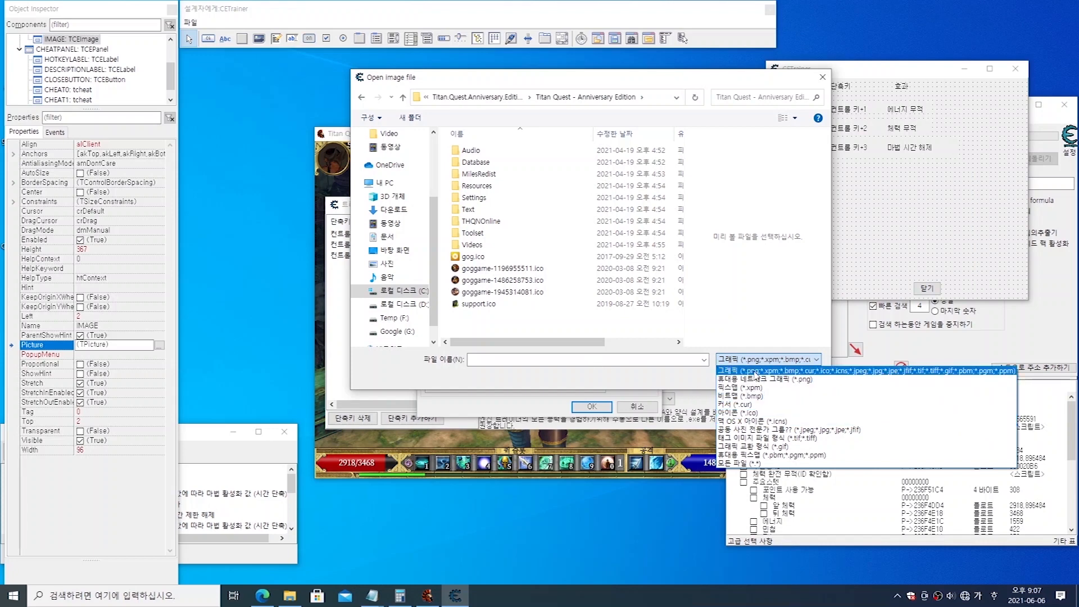
{"action": "left_click", "coordinate": [800, 374]}
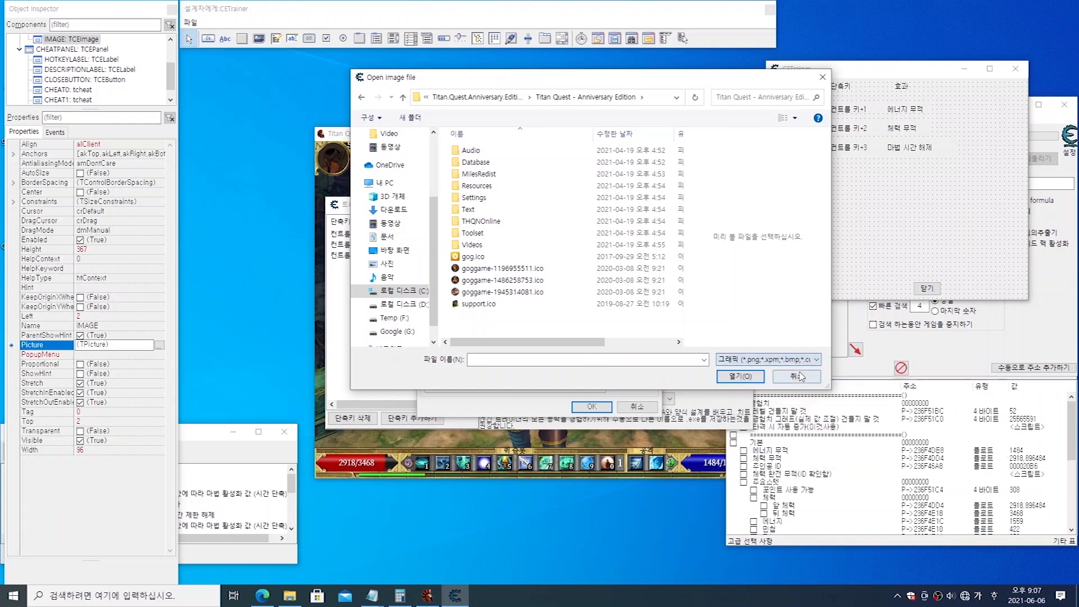
{"action": "left_click", "coordinate": [473, 256]}
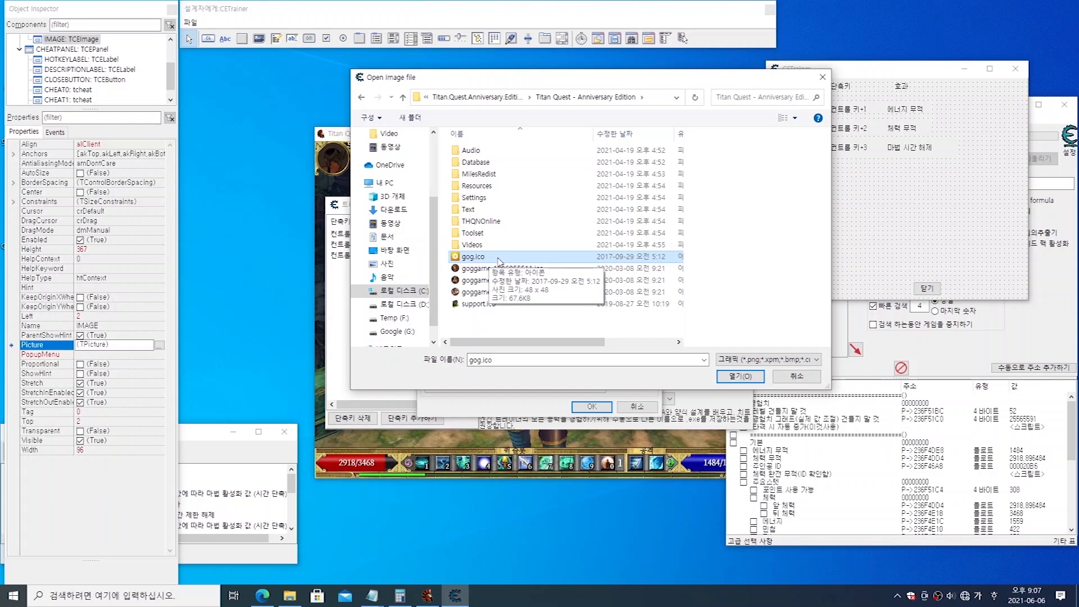
{"action": "left_click", "coordinate": [740, 376]}
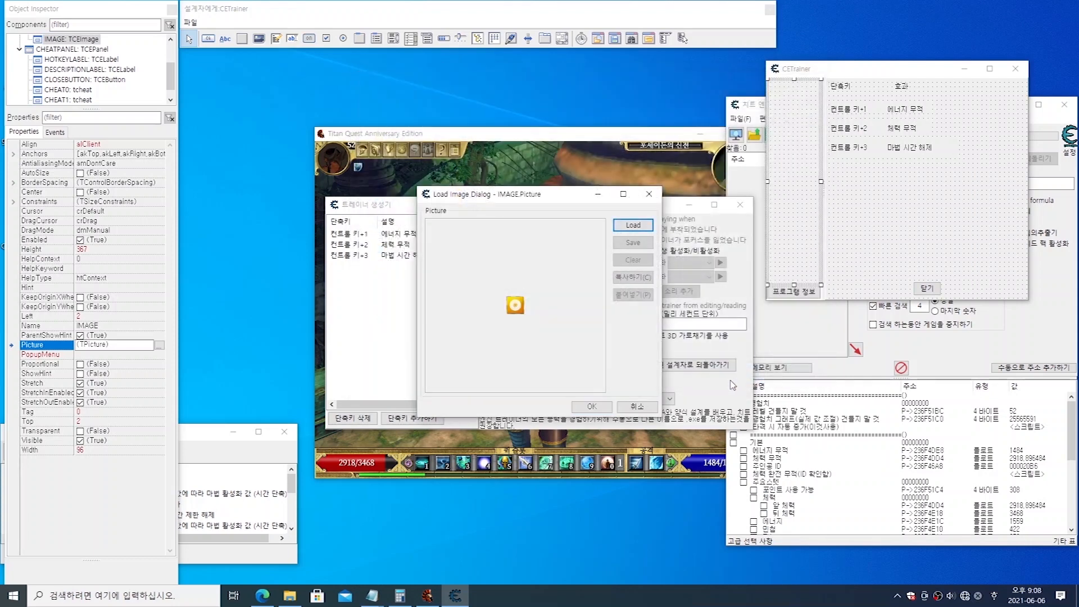
{"action": "left_click", "coordinate": [592, 406]}
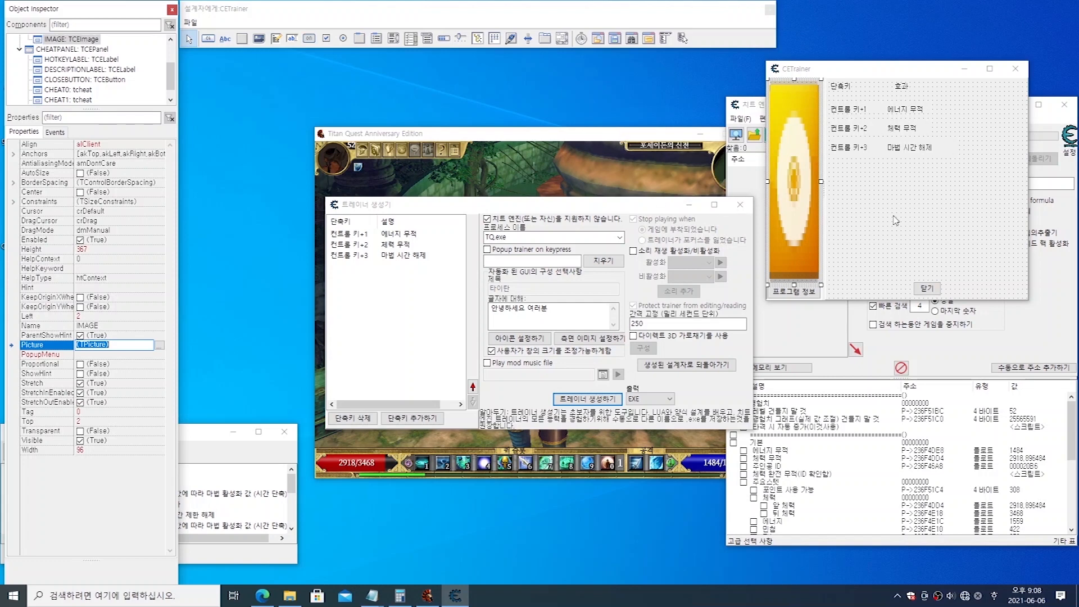
Step: Draw a new button about 84 wide and 44 high on the cheat panel below the cheat rows
{"action": "left_click", "coordinate": [911, 212]}
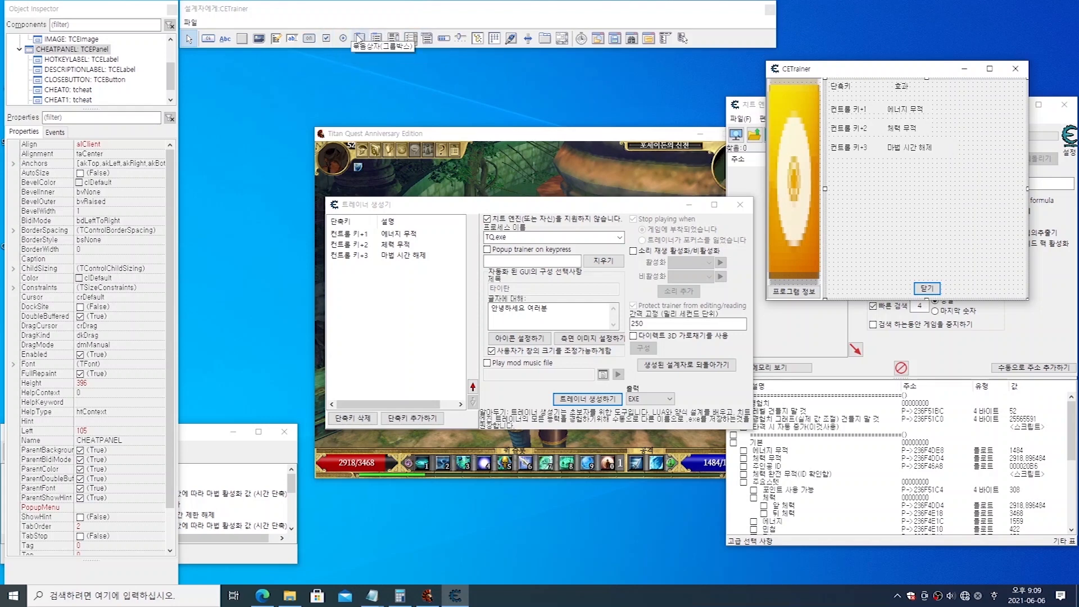
{"action": "left_click", "coordinate": [359, 38]}
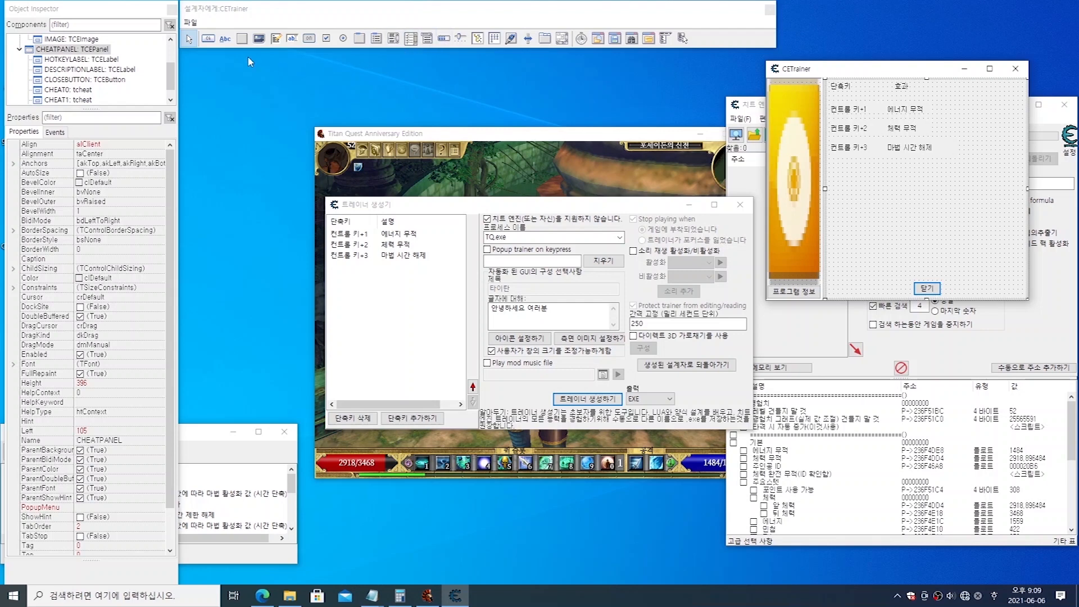
{"action": "left_click", "coordinate": [209, 43]}
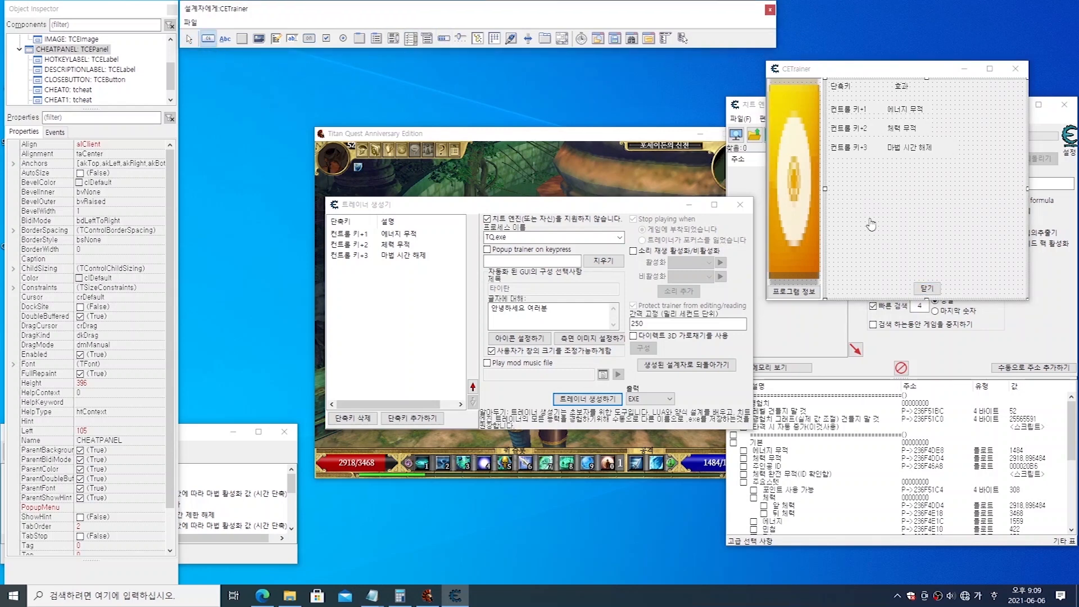
{"action": "left_click_drag", "start_coordinate": [862, 204], "coordinate": [910, 229]}
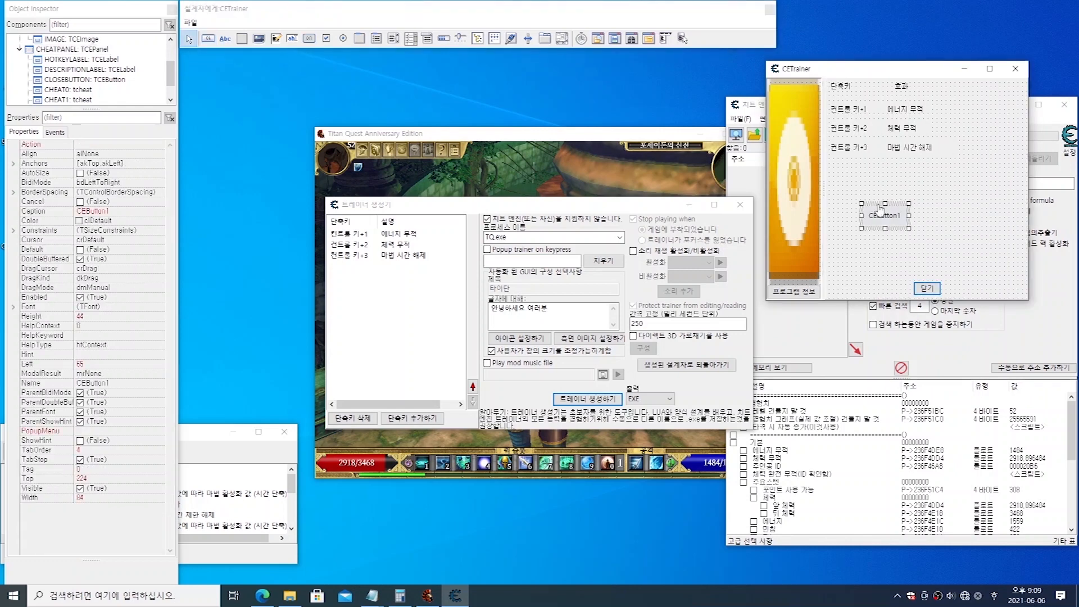
Step: Place a second default-size button beside the first one and delete it
{"action": "left_click", "coordinate": [941, 211]}
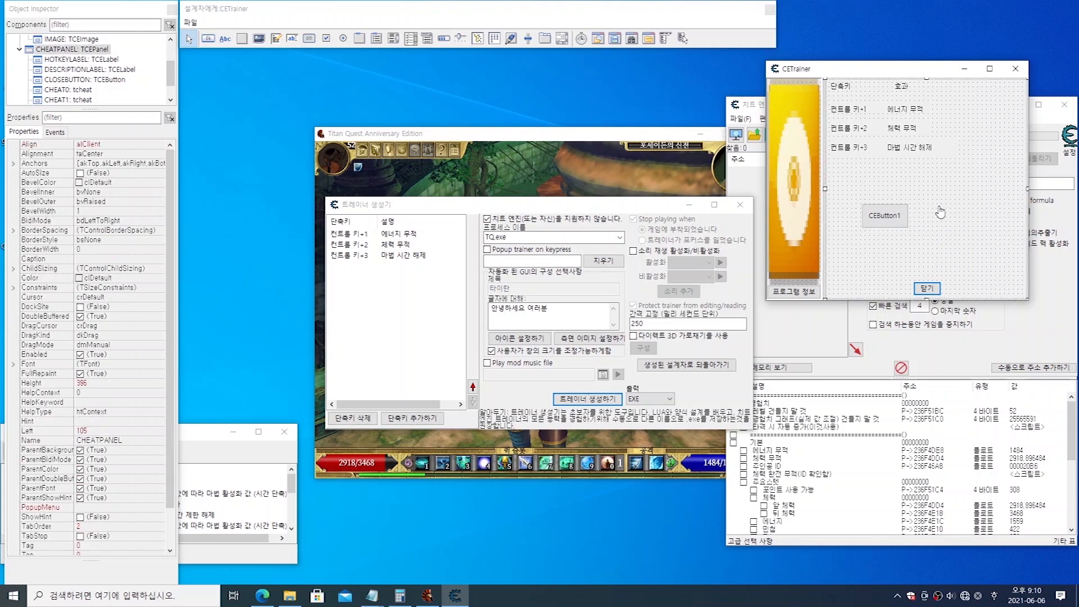
{"action": "left_click", "coordinate": [209, 38]}
{"action": "left_click", "coordinate": [948, 215]}
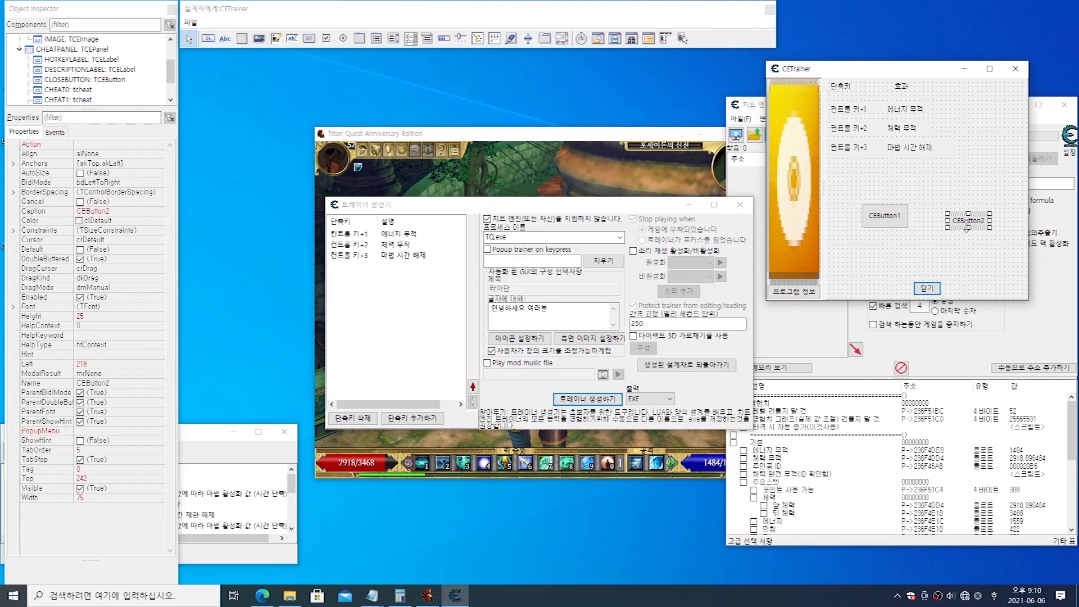
{"action": "key", "text": "Delete"}
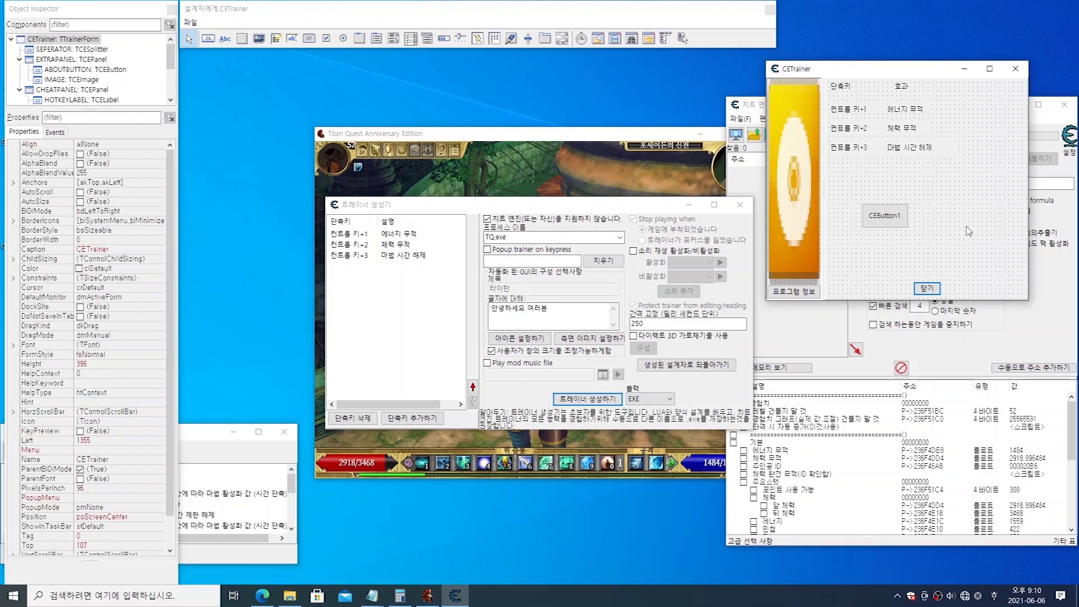
Step: Move the new button to about left 49, top 208 and set its caption to 돈 변경
{"action": "left_click", "coordinate": [885, 221]}
{"action": "left_click_drag", "start_coordinate": [882, 223], "coordinate": [874, 217]}
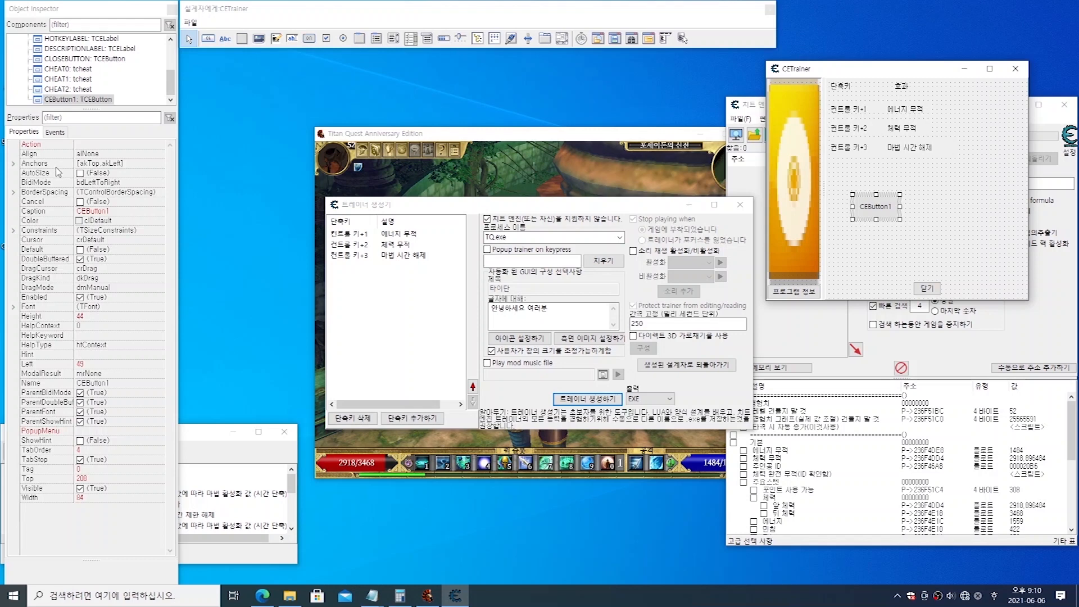
{"action": "left_click", "coordinate": [45, 212]}
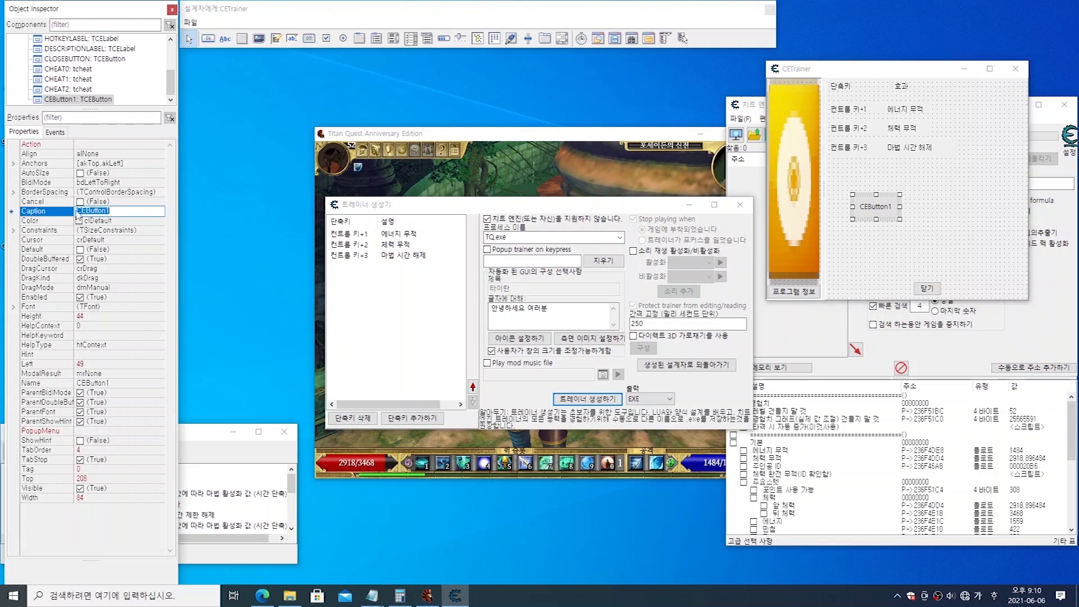
{"action": "left_click", "coordinate": [123, 212]}
{"action": "double_click", "coordinate": [151, 211]}
{"action": "key", "text": "BackSpace"}
{"action": "type", "text": "돈 변경"}
{"action": "key", "text": "Return"}
{"action": "left_click", "coordinate": [933, 256]}
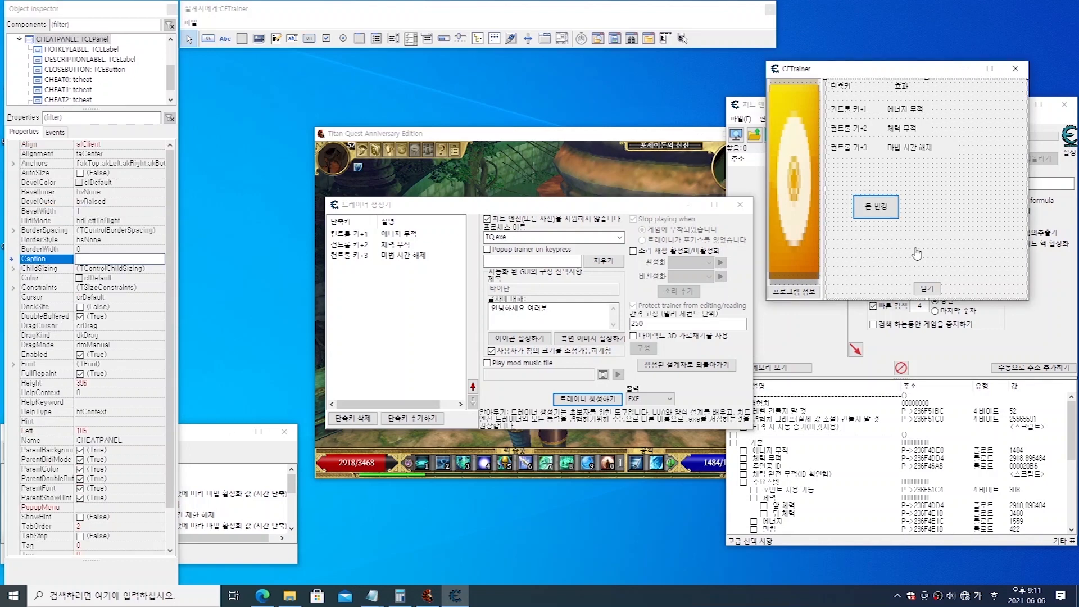
{"action": "left_click", "coordinate": [880, 212]}
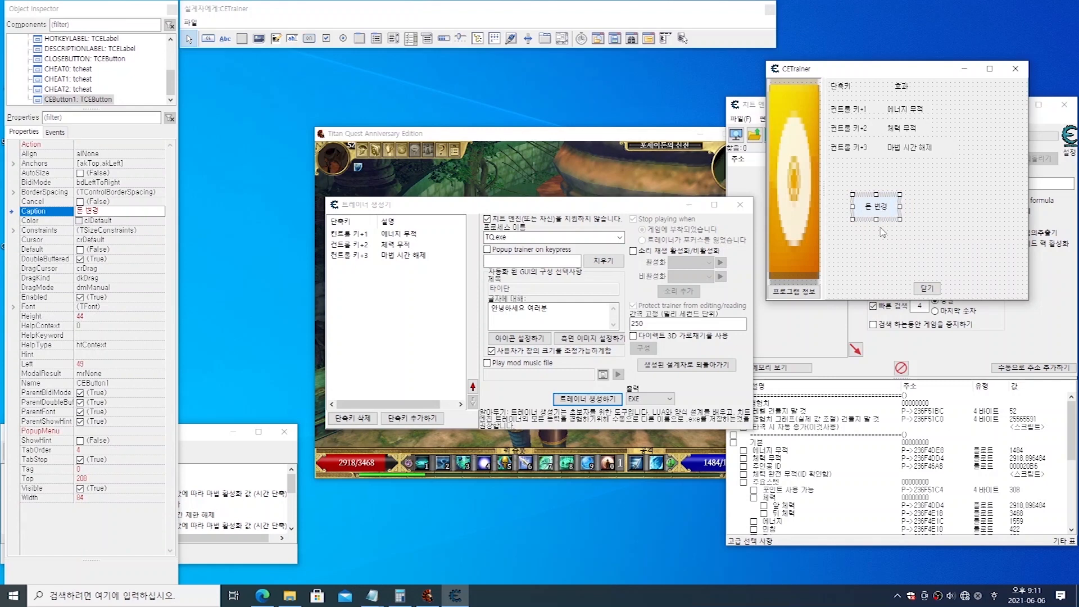
Step: Find and select the 돈 entry in the cheat table's address list, and return to the trainer form
{"action": "left_click", "coordinate": [1055, 355]}
{"action": "left_click_drag", "start_coordinate": [1074, 412], "coordinate": [1076, 498]}
{"action": "scroll", "coordinate": [841, 455], "scroll_direction": "up", "scroll_amount": 5}
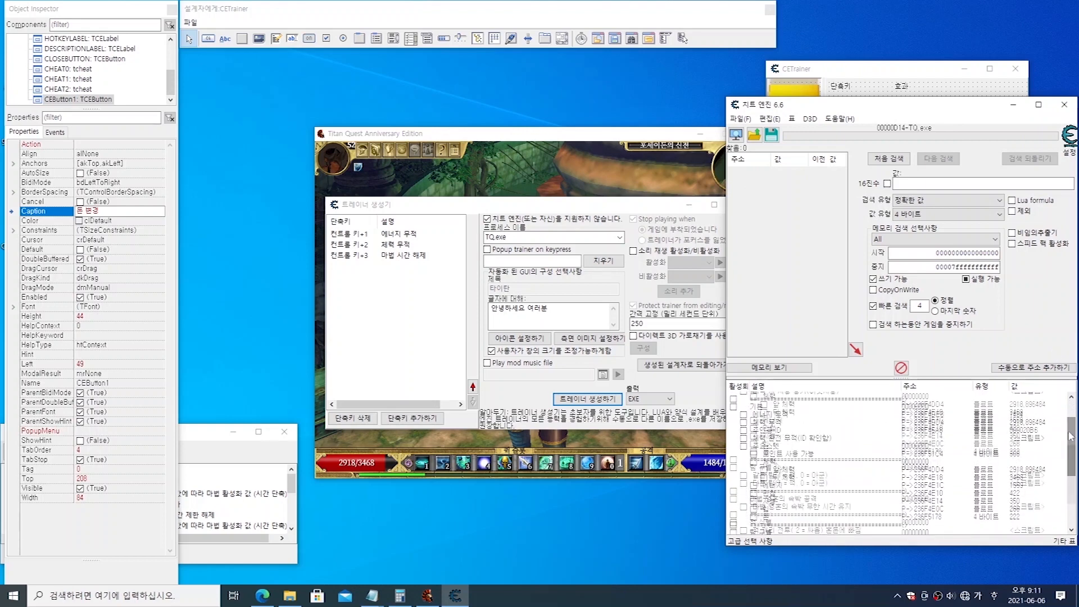
{"action": "left_click", "coordinate": [841, 455]}
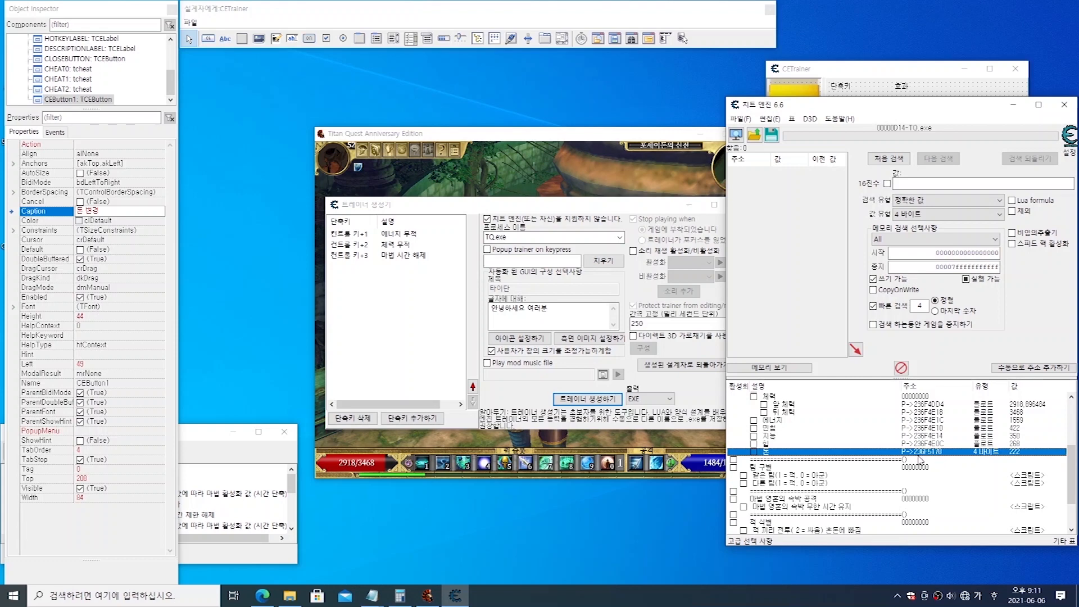
{"action": "left_click", "coordinate": [898, 72]}
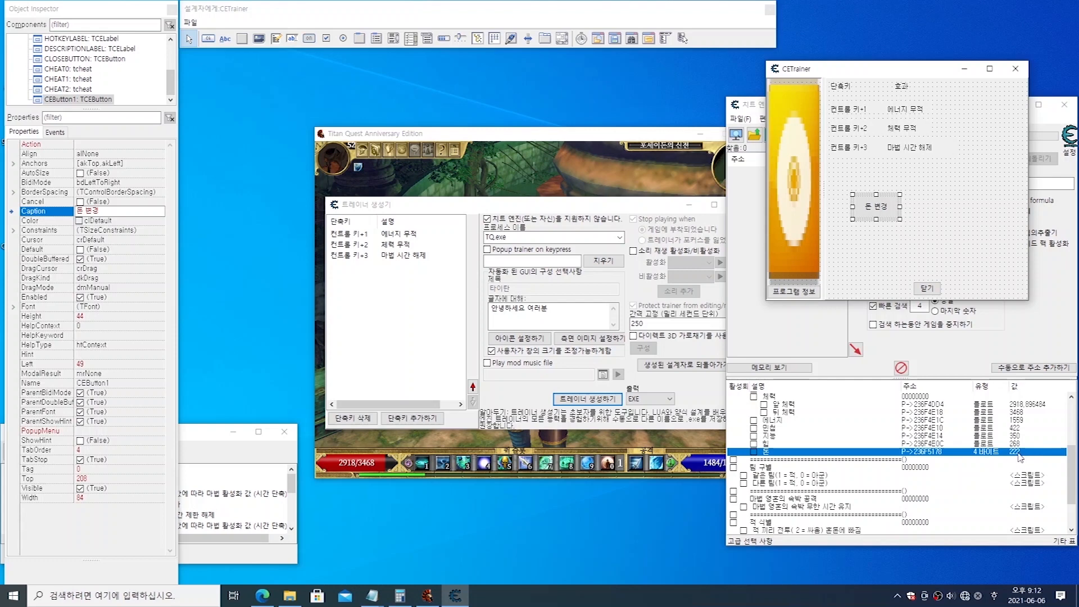
Step: Place an edit box about 80 wide and 23 high beside the 돈 변경 button, at about left 190, top 218
{"action": "left_click", "coordinate": [289, 20]}
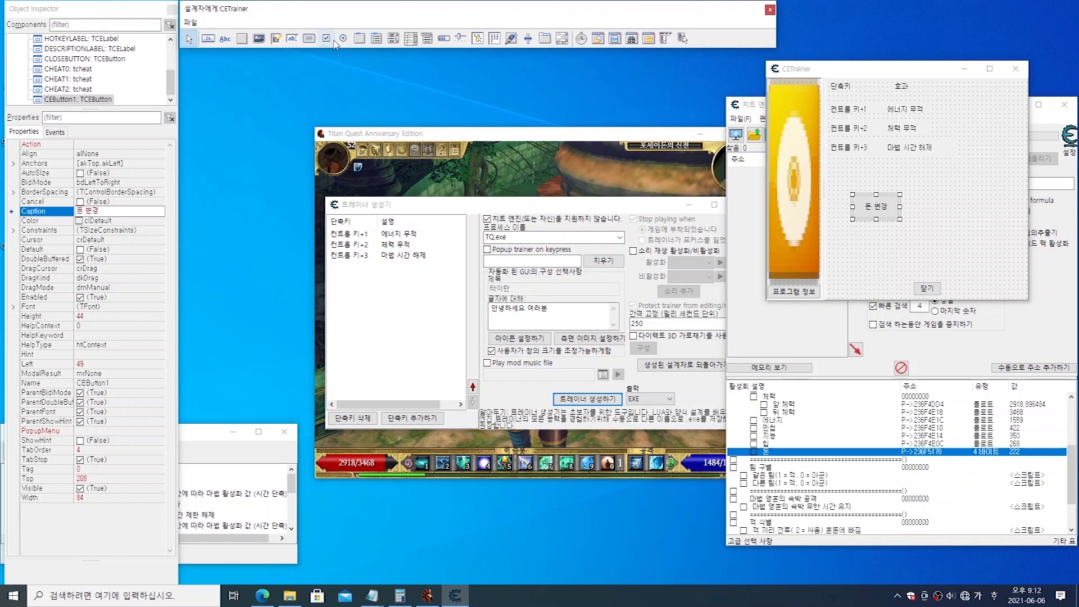
{"action": "left_click", "coordinate": [292, 42]}
{"action": "left_click", "coordinate": [932, 201]}
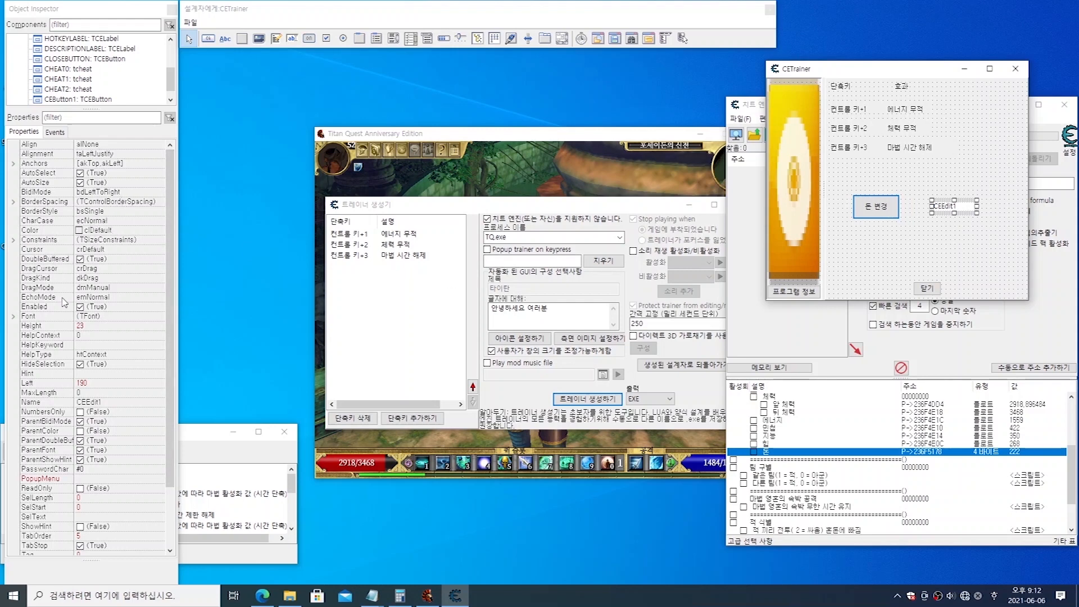
Step: Try to clear the Name property of the new edit box
{"action": "scroll", "coordinate": [75, 482], "scroll_direction": "down", "scroll_amount": 2}
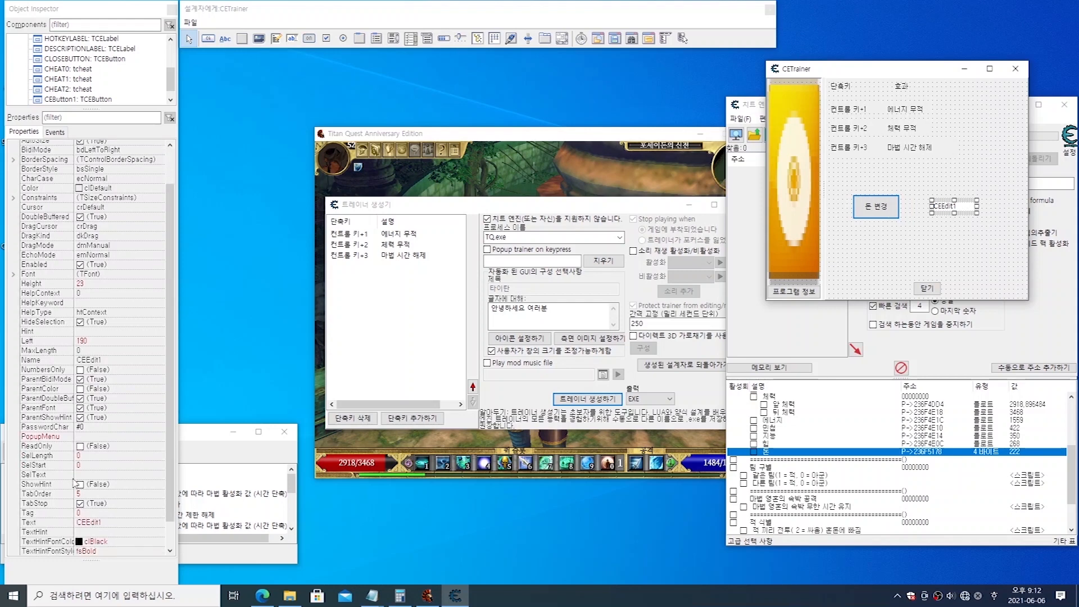
{"action": "scroll", "coordinate": [75, 484], "scroll_direction": "down", "scroll_amount": 1}
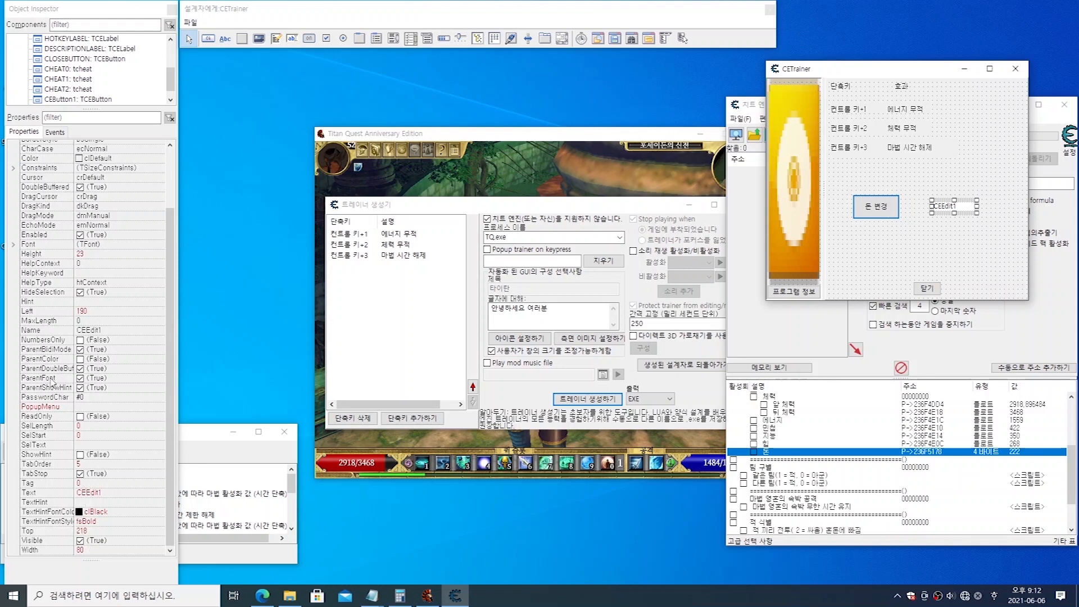
{"action": "left_click", "coordinate": [53, 331]}
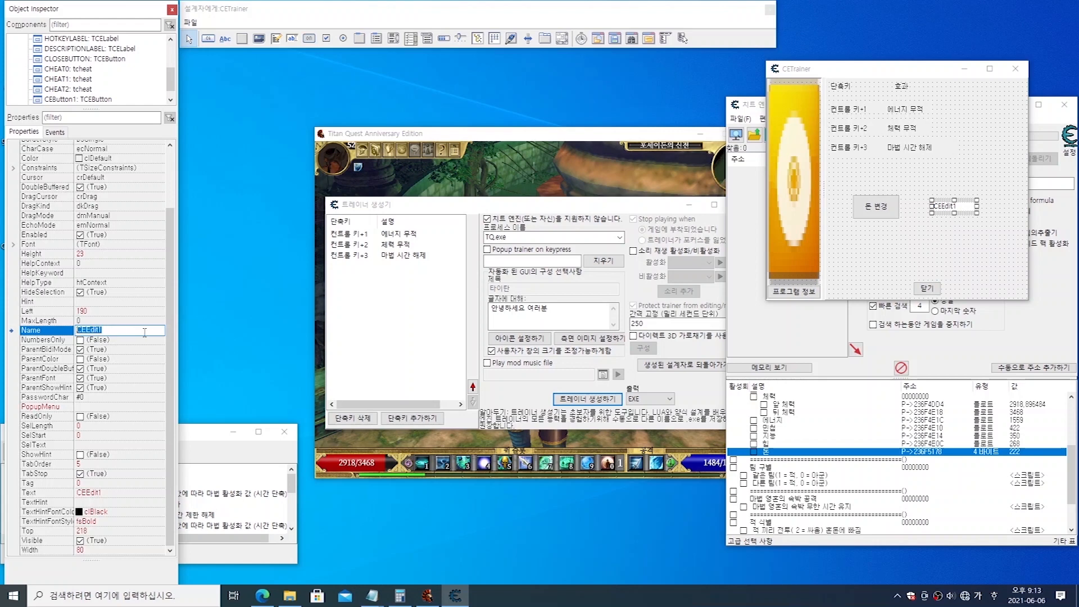
{"action": "key", "text": "BackSpace"}
{"action": "key", "text": "Return"}
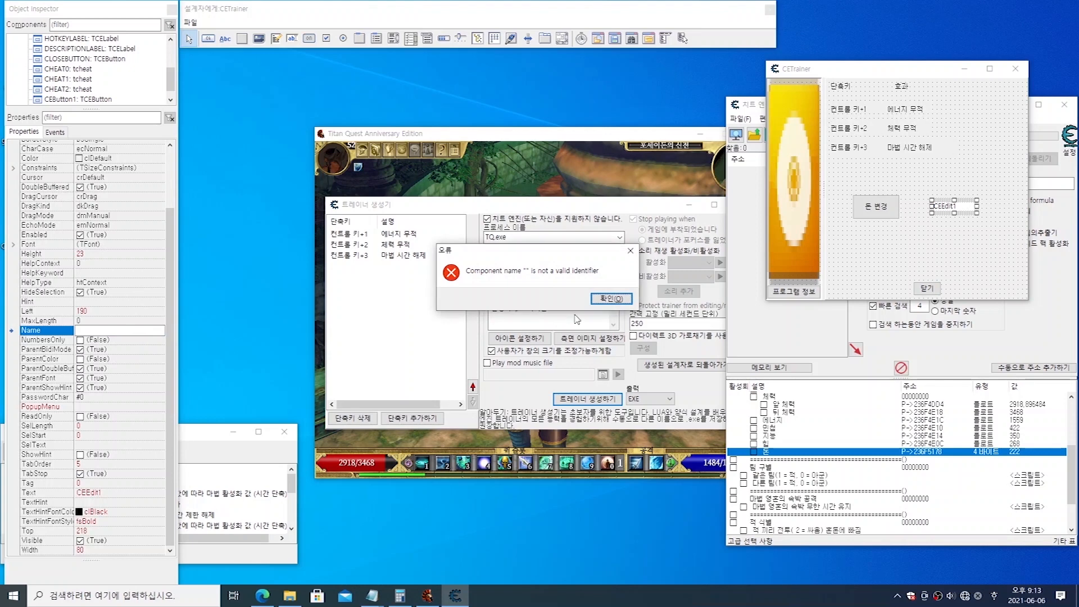
{"action": "left_click", "coordinate": [613, 304]}
{"action": "left_click", "coordinate": [125, 329]}
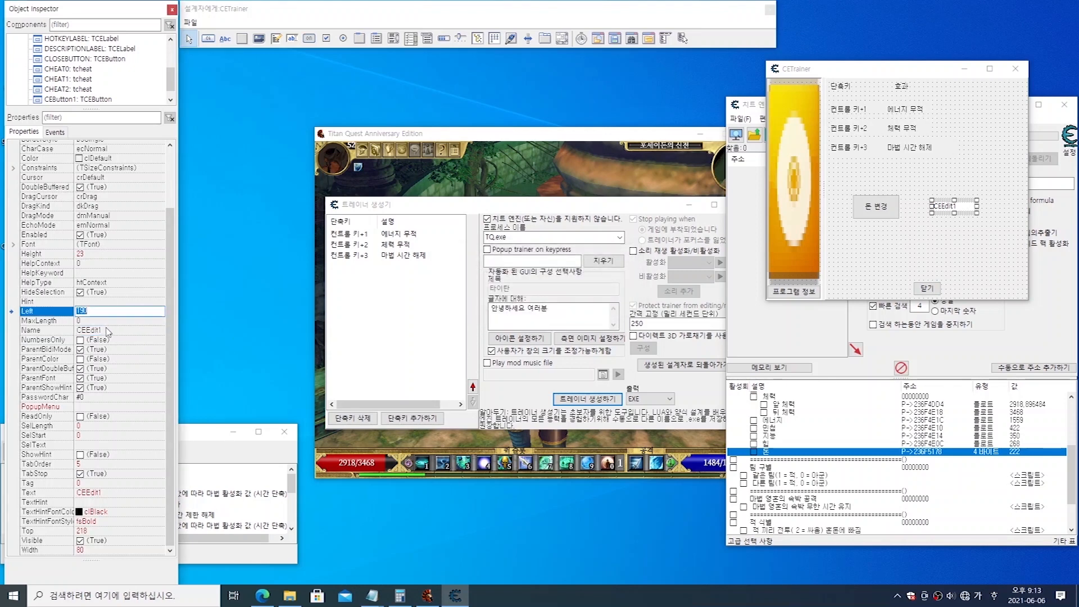
{"action": "double_click", "coordinate": [107, 329]}
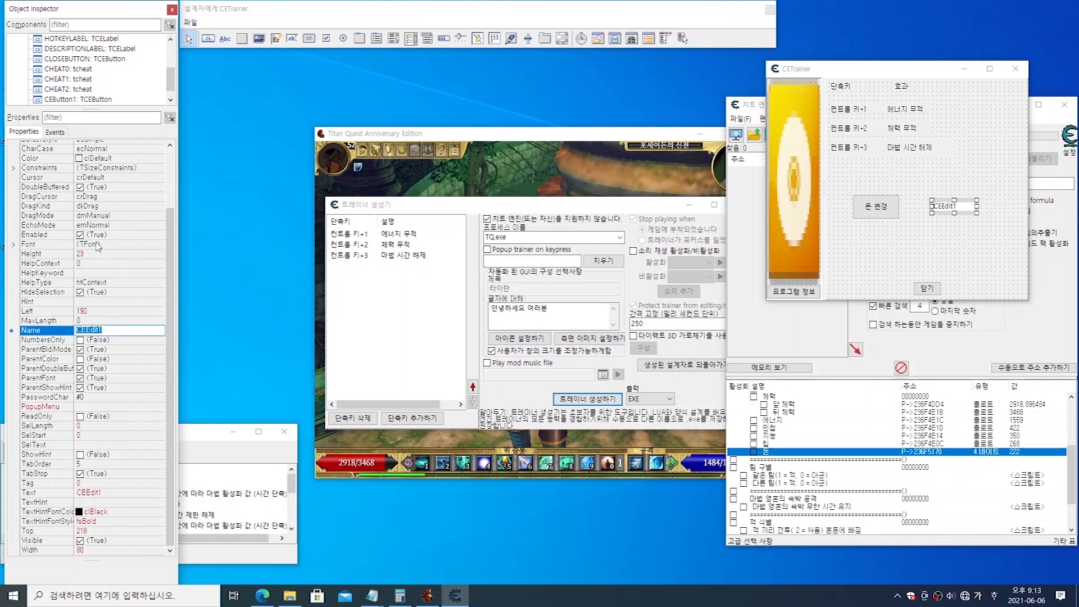
Step: Clear the edit box's Text property so the field starts empty
{"action": "scroll", "coordinate": [115, 258], "scroll_direction": "up", "scroll_amount": 3}
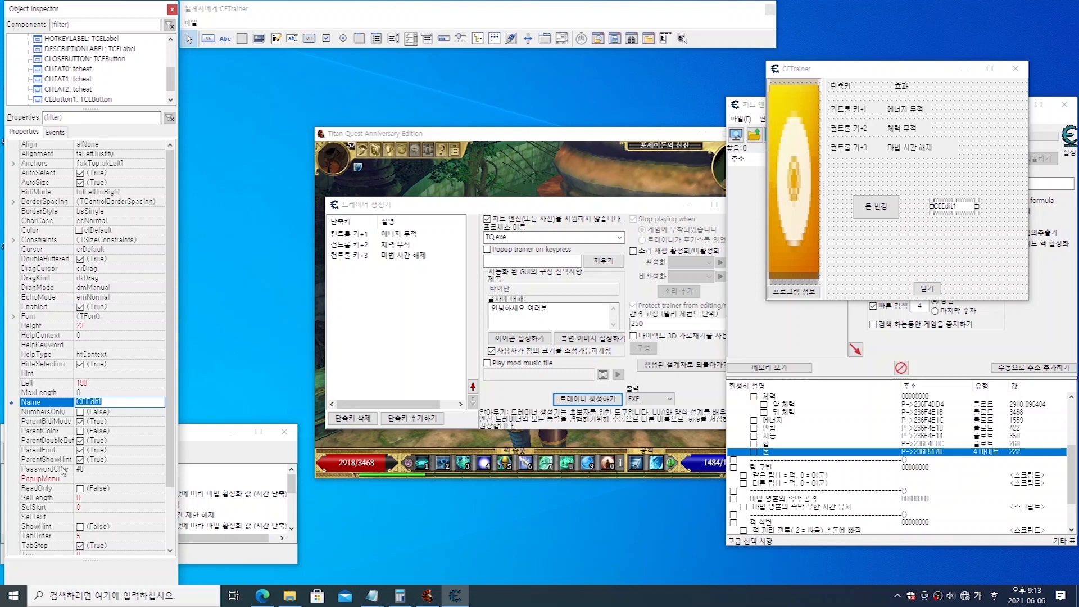
{"action": "scroll", "coordinate": [64, 468], "scroll_direction": "down", "scroll_amount": 3}
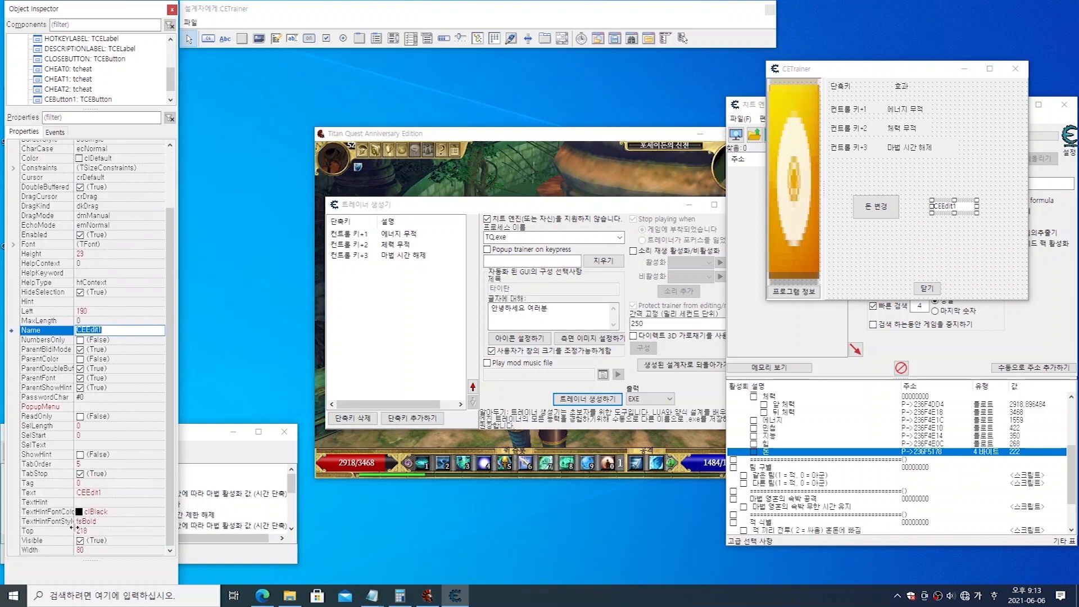
{"action": "left_click", "coordinate": [109, 493]}
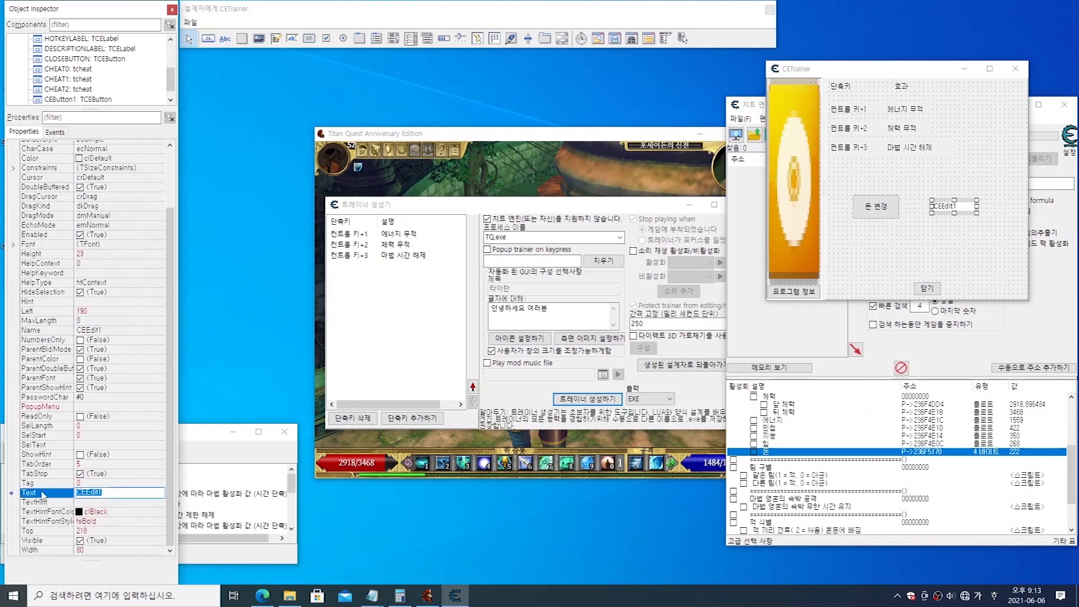
{"action": "left_click", "coordinate": [109, 491]}
{"action": "left_click_drag", "start_coordinate": [111, 492], "coordinate": [59, 493]}
{"action": "key", "text": "BackSpace"}
{"action": "key", "text": "Return"}
{"action": "left_click", "coordinate": [954, 206]}
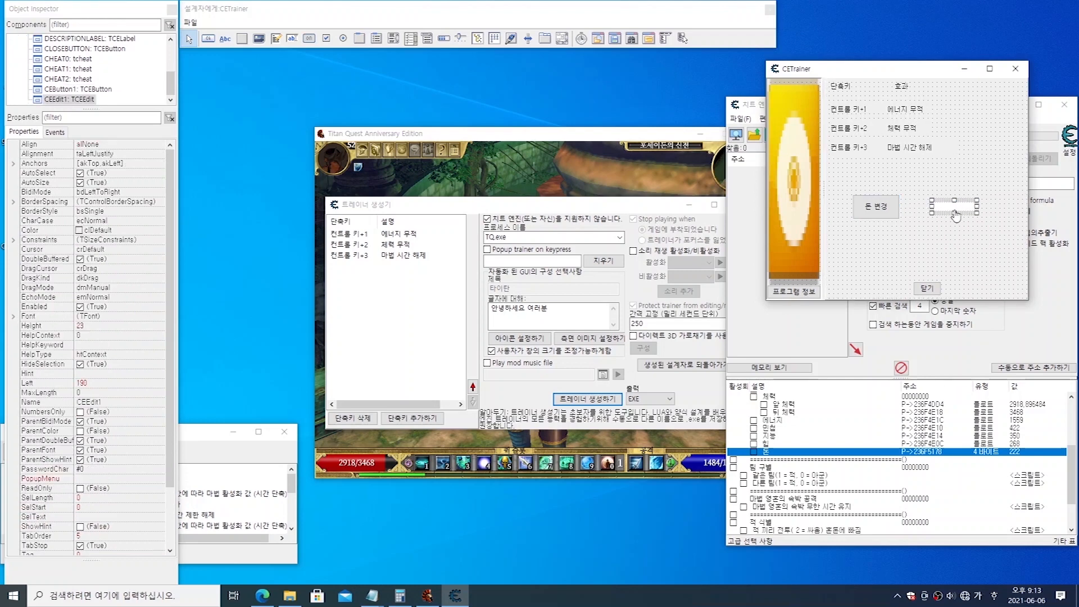
{"action": "left_click", "coordinate": [925, 248]}
{"action": "left_click", "coordinate": [880, 220]}
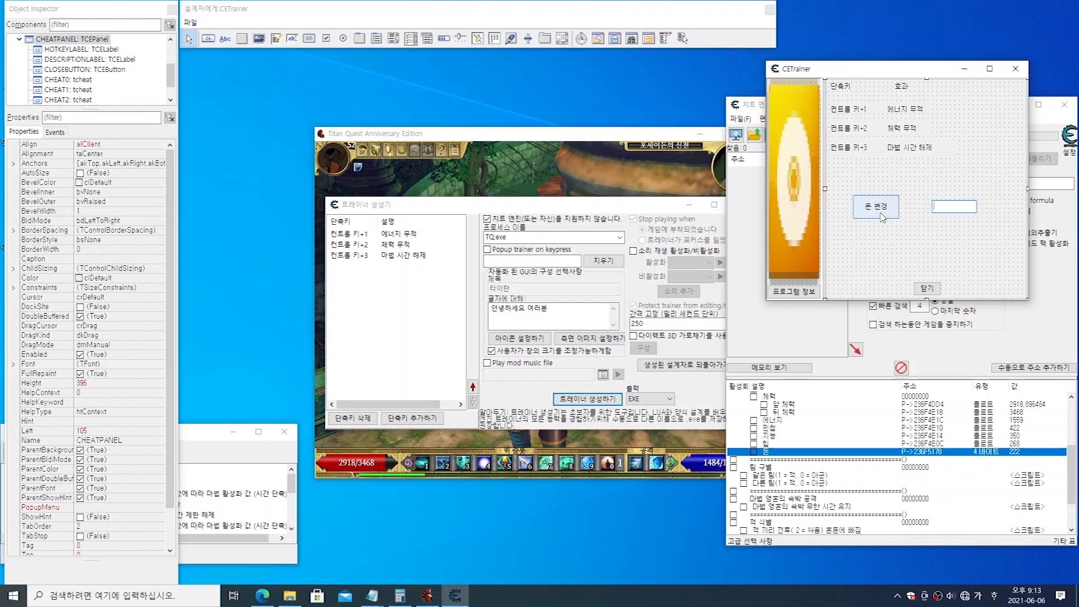
{"action": "left_click", "coordinate": [964, 212]}
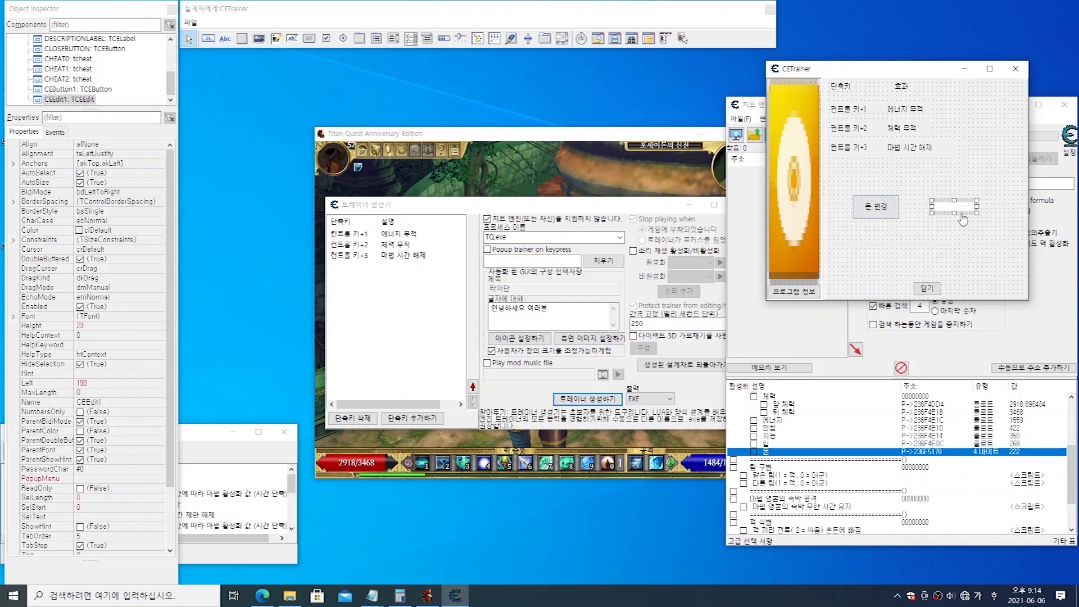
{"action": "left_click", "coordinate": [921, 251]}
Step: Draw a group box about 264 wide and 112 high over the 돈 변경 button and the edit box, at about left 34, top 174
{"action": "left_click", "coordinate": [320, 19]}
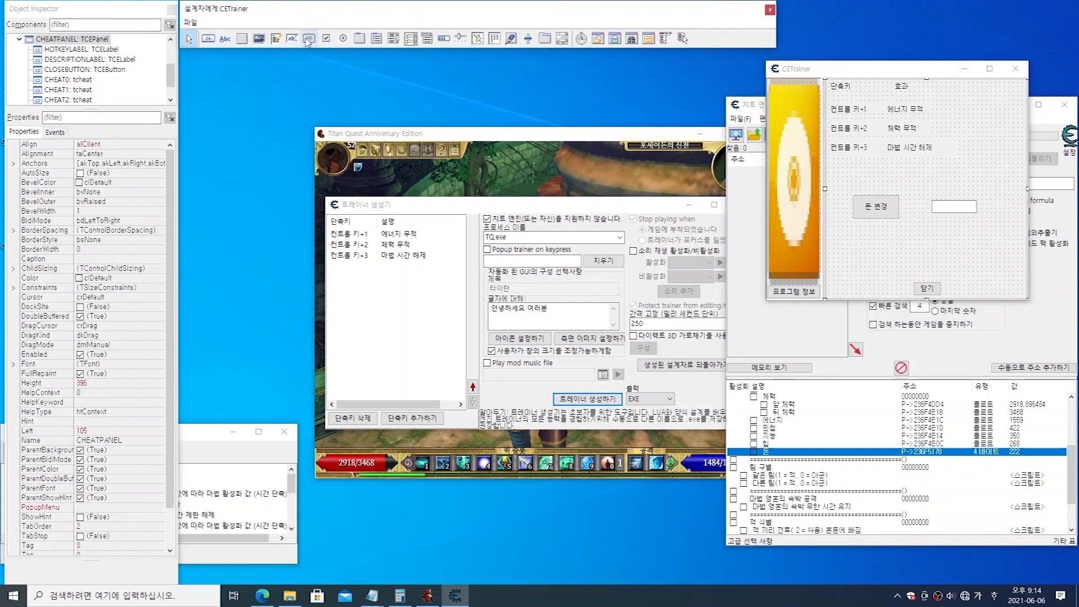
{"action": "left_click", "coordinate": [360, 41]}
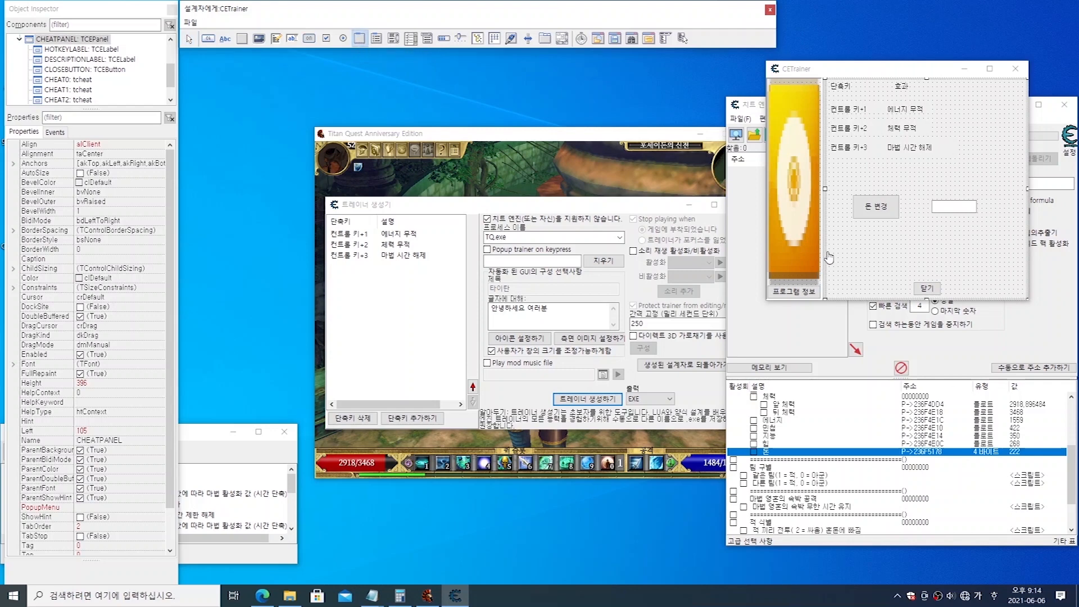
{"action": "mouse_move", "coordinate": [844, 176]}
{"action": "left_mouse_down"}
{"action": "mouse_move", "coordinate": [872, 209]}
{"action": "mouse_move", "coordinate": [996, 245]}
{"action": "left_mouse_up"}
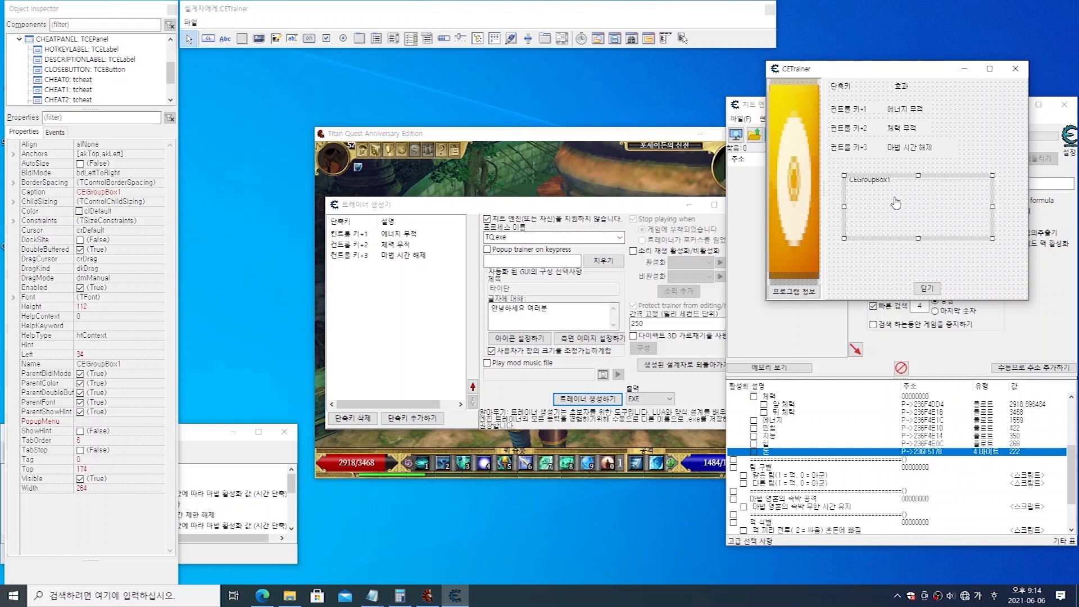
{"action": "left_click", "coordinate": [872, 274]}
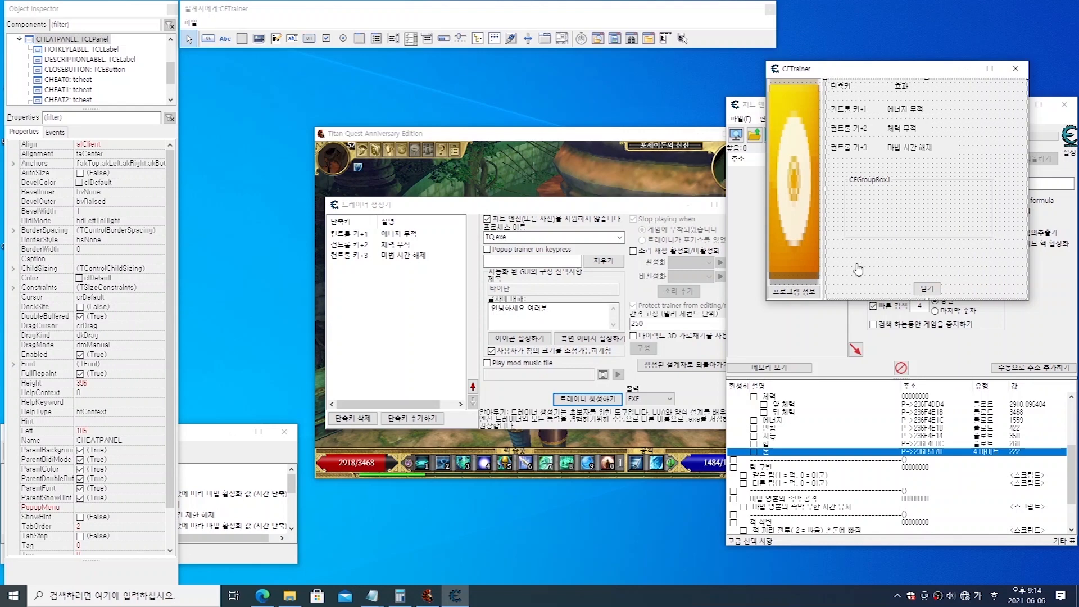
Step: Send the group box to the back, behind the button and the edit box
{"action": "left_click", "coordinate": [882, 213]}
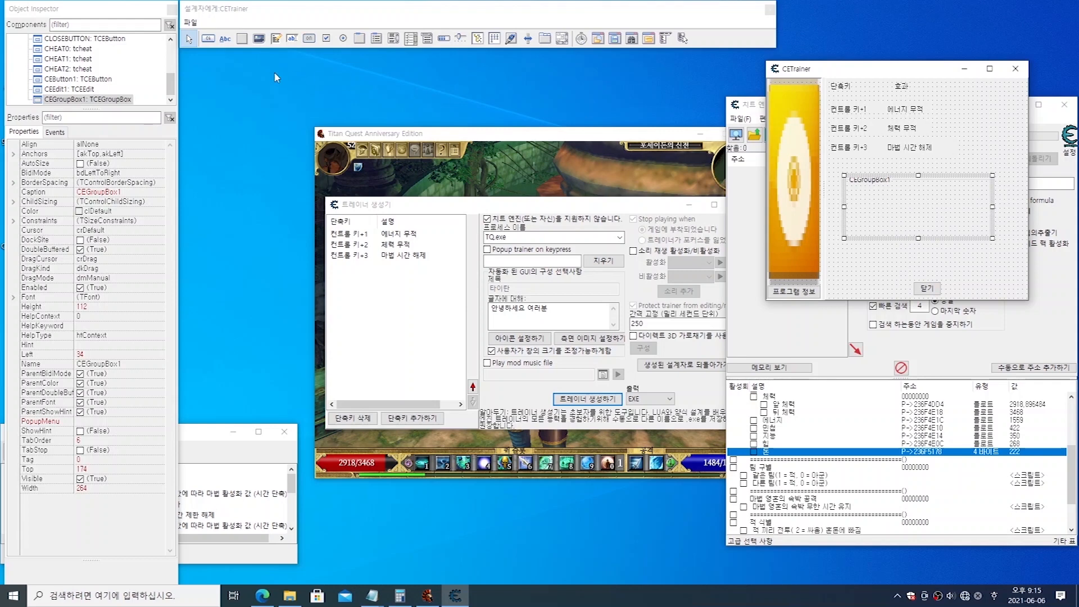
{"action": "mouse_move", "coordinate": [174, 85]}
{"action": "left_mouse_down"}
{"action": "mouse_move", "coordinate": [174, 51]}
{"action": "mouse_move", "coordinate": [174, 99]}
{"action": "left_mouse_up"}
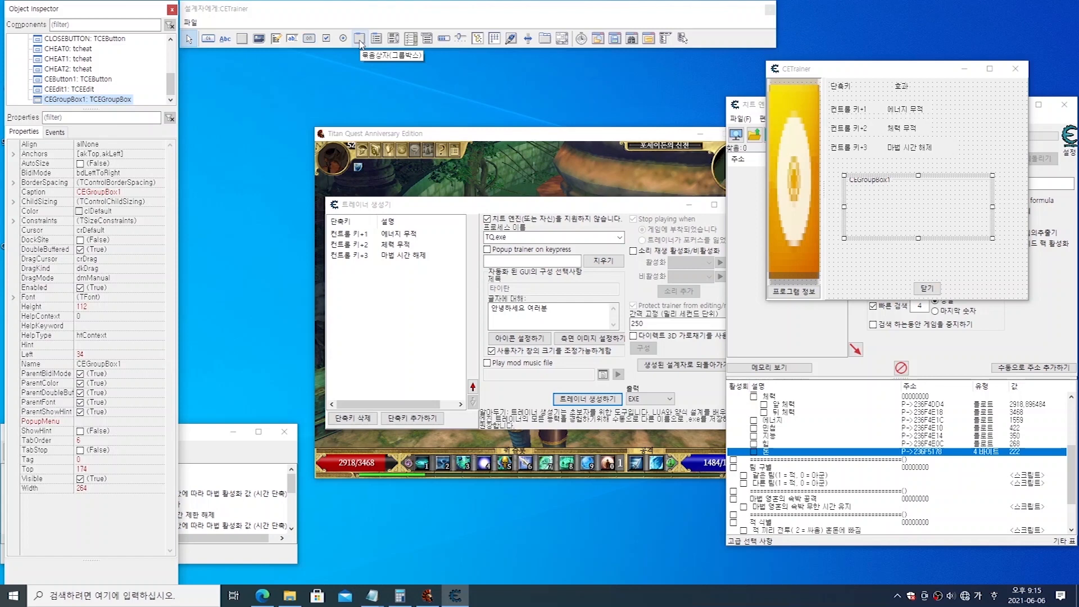
{"action": "right_click", "coordinate": [105, 104]}
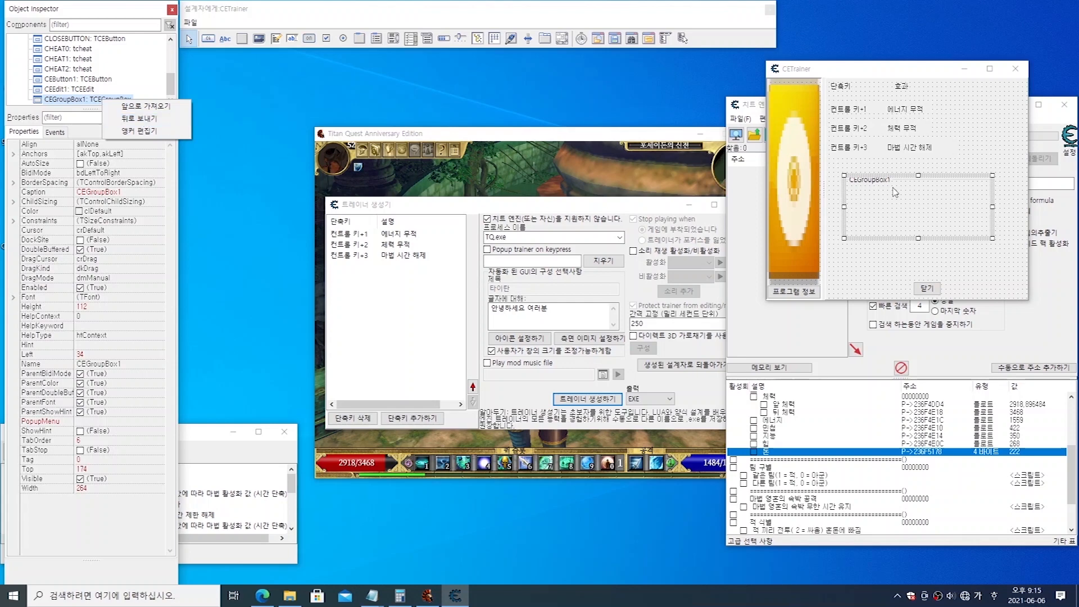
{"action": "left_click", "coordinate": [163, 123]}
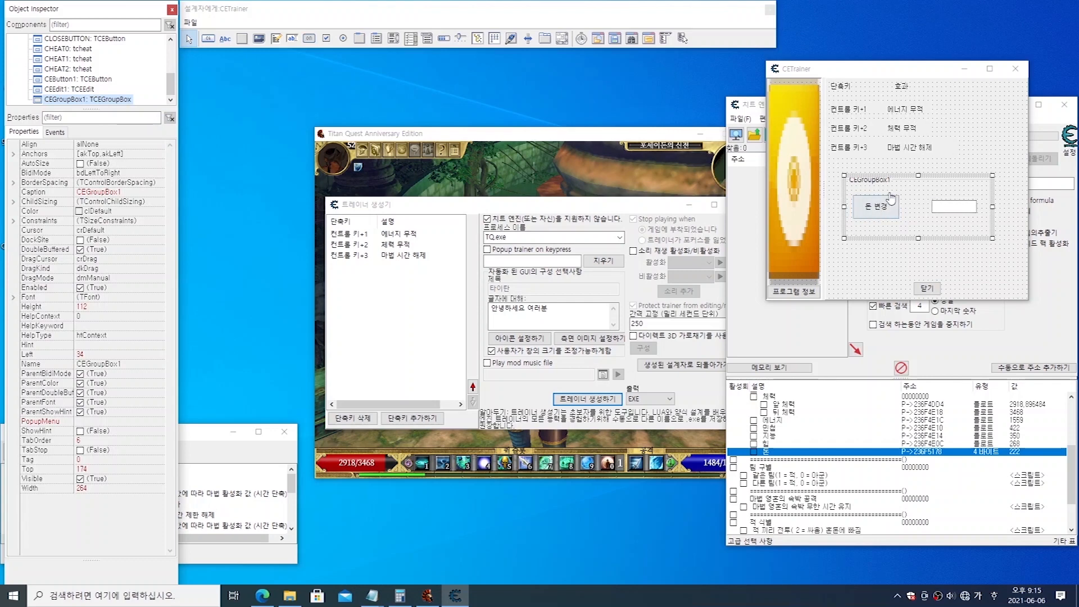
{"action": "left_click", "coordinate": [874, 272]}
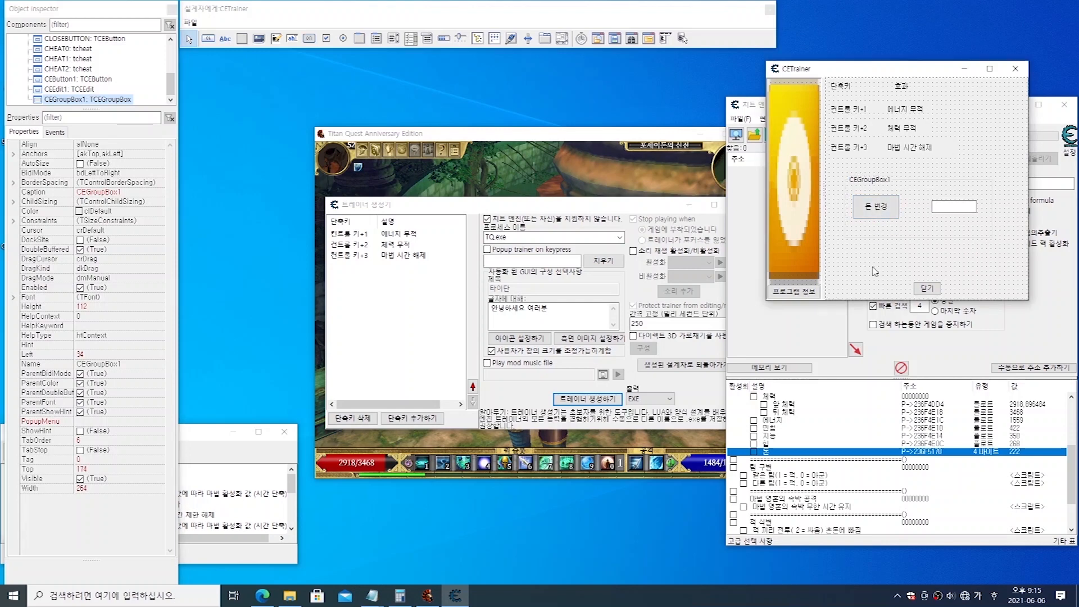
Step: Move the 돈 변경 button sideways toward the edit box to about left 65
{"action": "left_click", "coordinate": [876, 212]}
{"action": "left_click", "coordinate": [956, 208]}
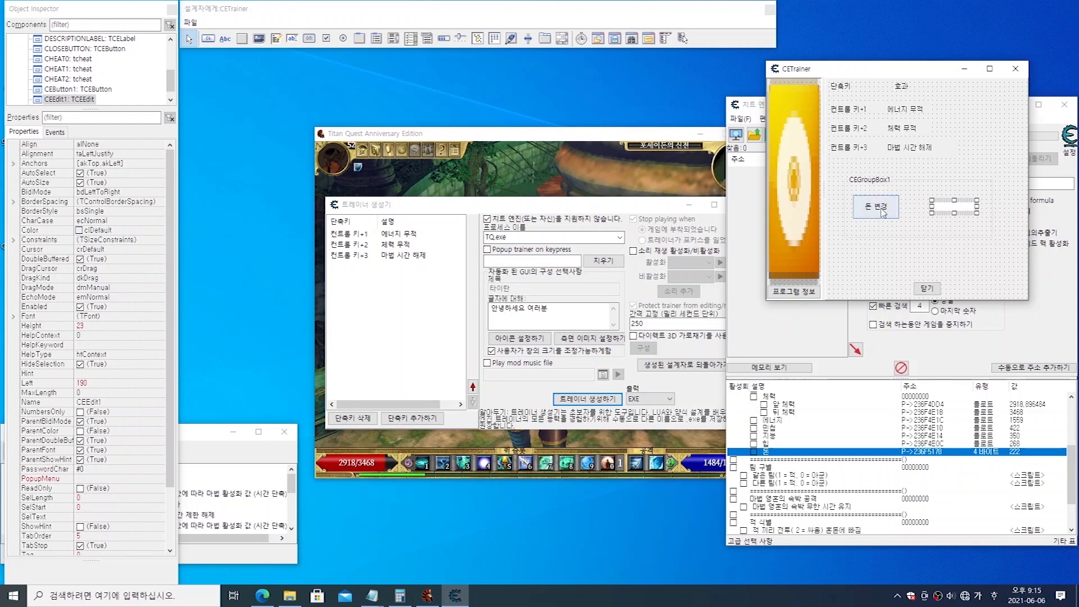
{"action": "left_click", "coordinate": [893, 211]}
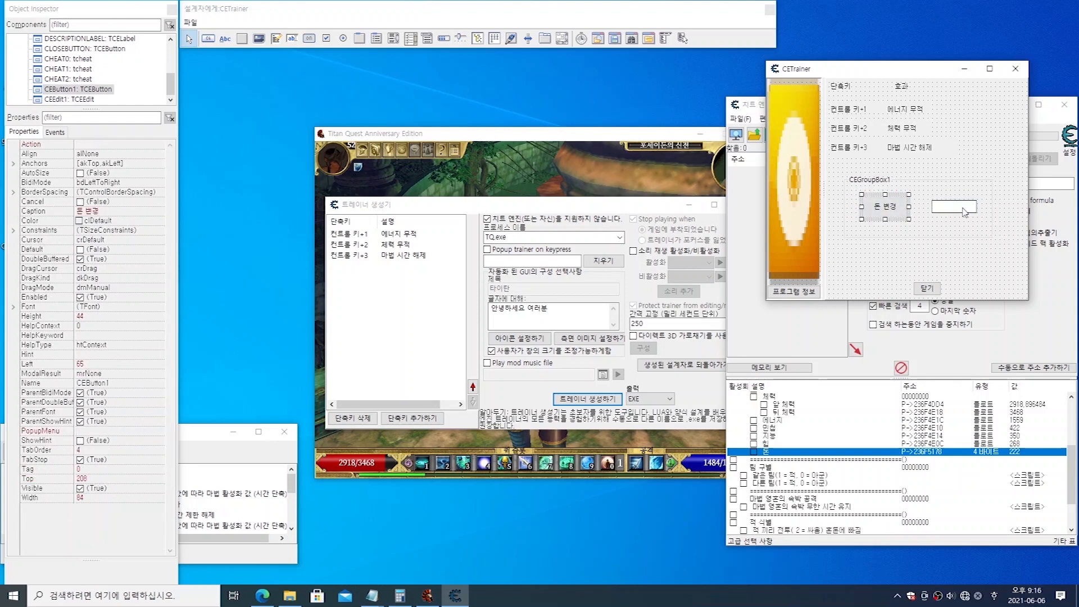
{"action": "left_click", "coordinate": [878, 261]}
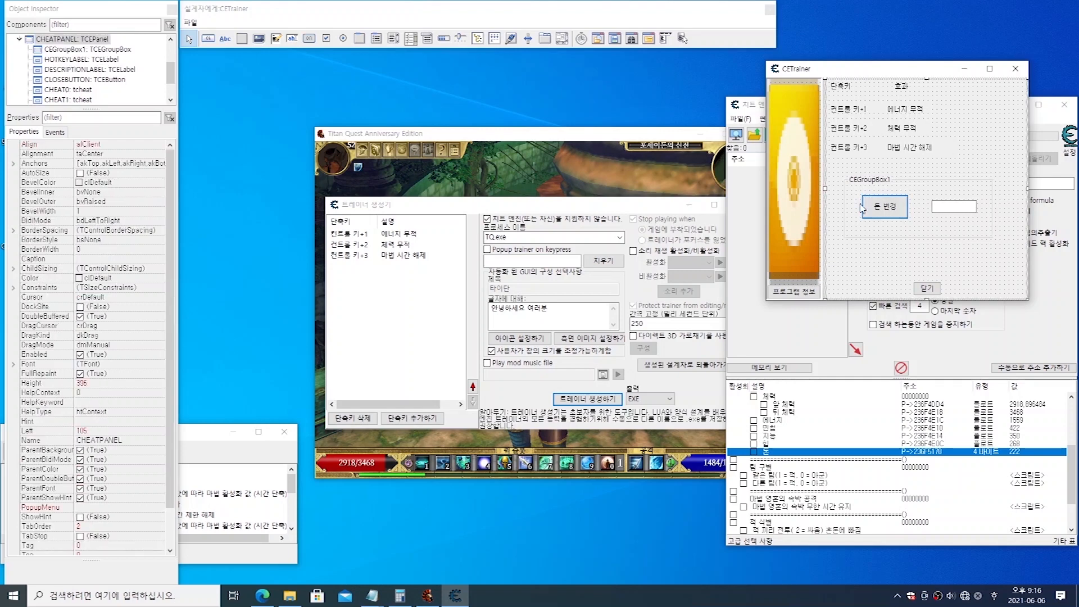
Step: Set the group box's caption to 돈 변경하기
{"action": "left_click", "coordinate": [858, 186]}
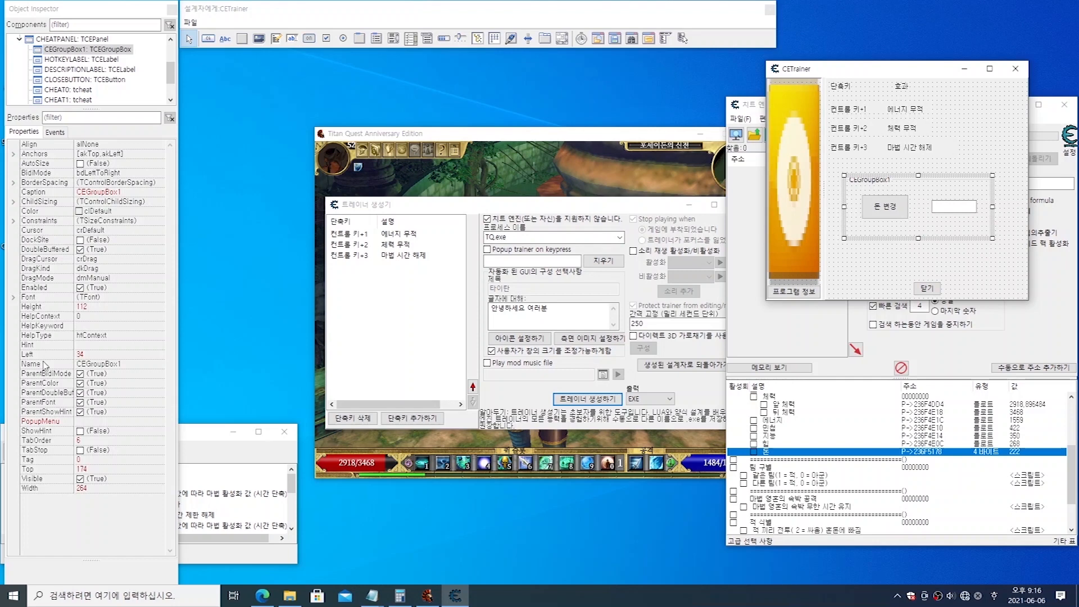
{"action": "left_click", "coordinate": [42, 192]}
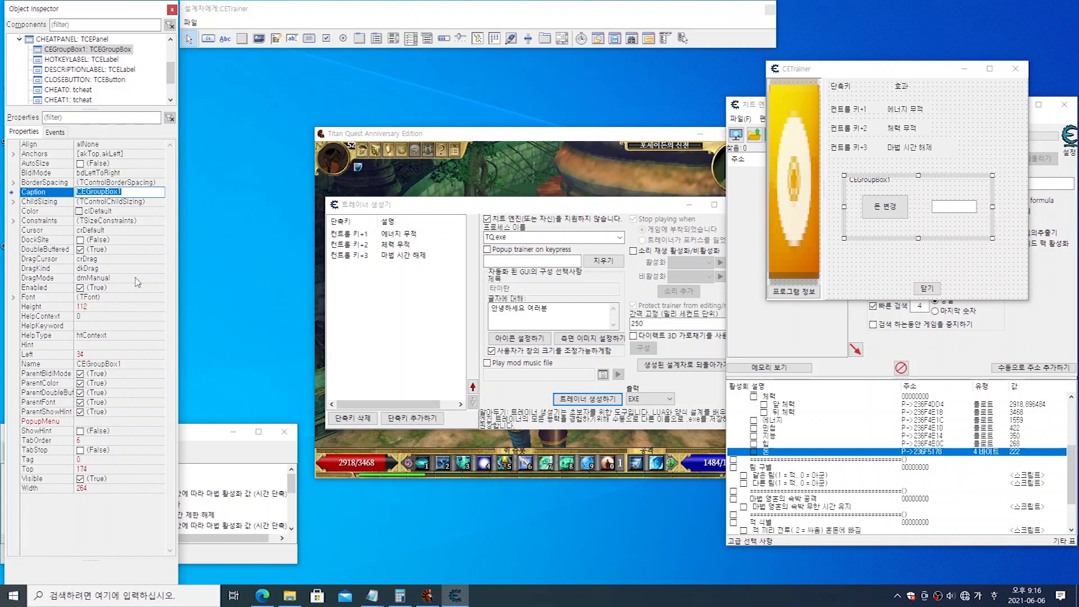
{"action": "type", "text": "도"}
{"action": "key", "text": "Return"}
{"action": "type", "text": "ㅂㅕㄴㄱㅕㅇㅎㅏㄱㅣ"}
{"action": "key", "text": "Return"}
{"action": "left_click", "coordinate": [880, 266]}
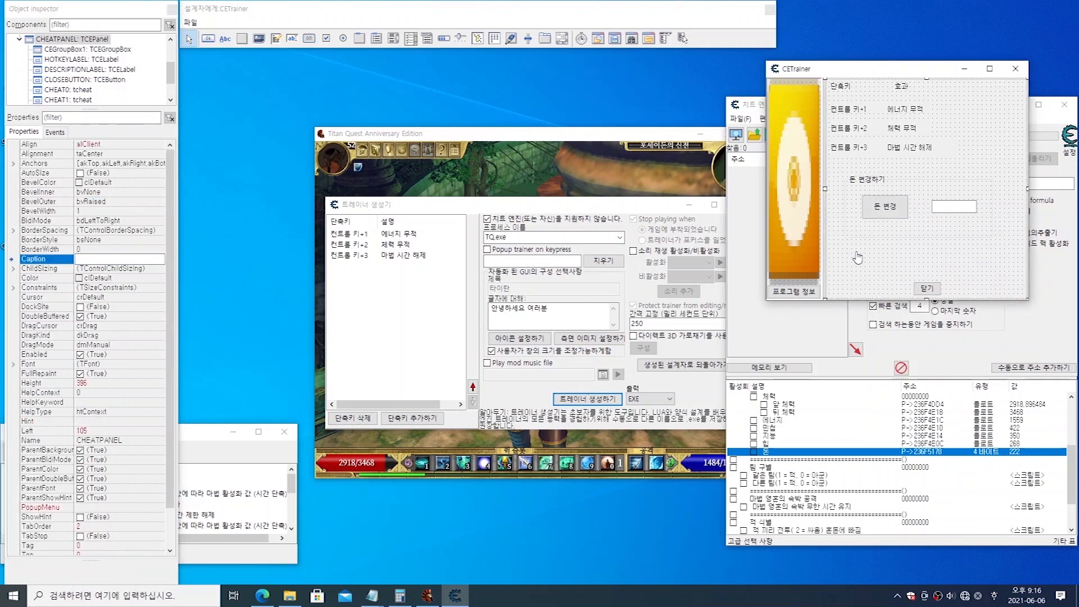
Step: Shorten the caption of the button inside the group box to 변경
{"action": "left_click", "coordinate": [886, 217]}
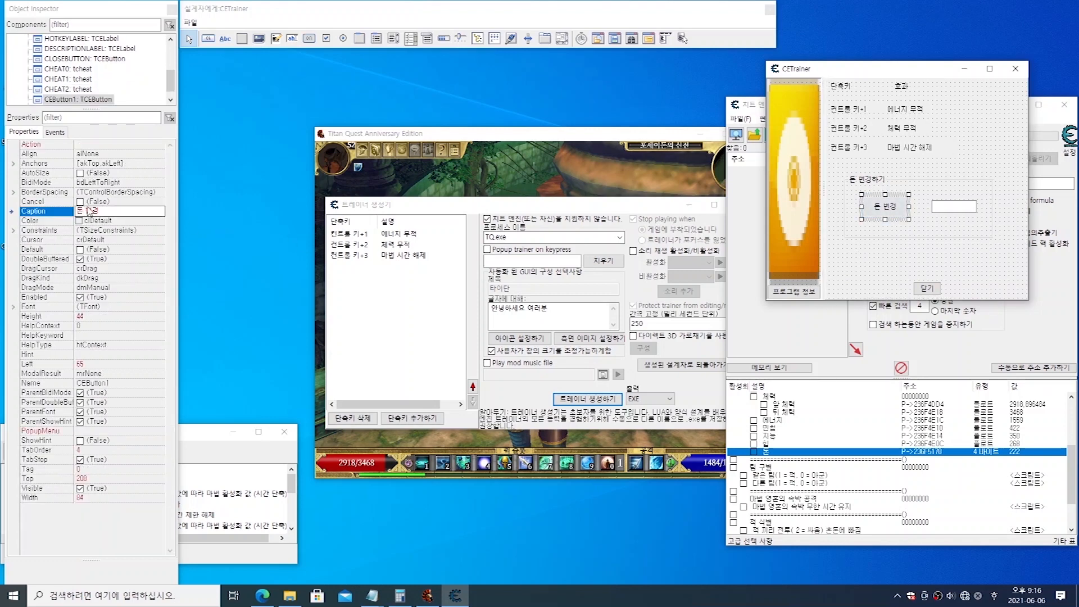
{"action": "left_click", "coordinate": [119, 210]}
{"action": "key", "text": "BackSpace"}
{"action": "key", "text": "Return"}
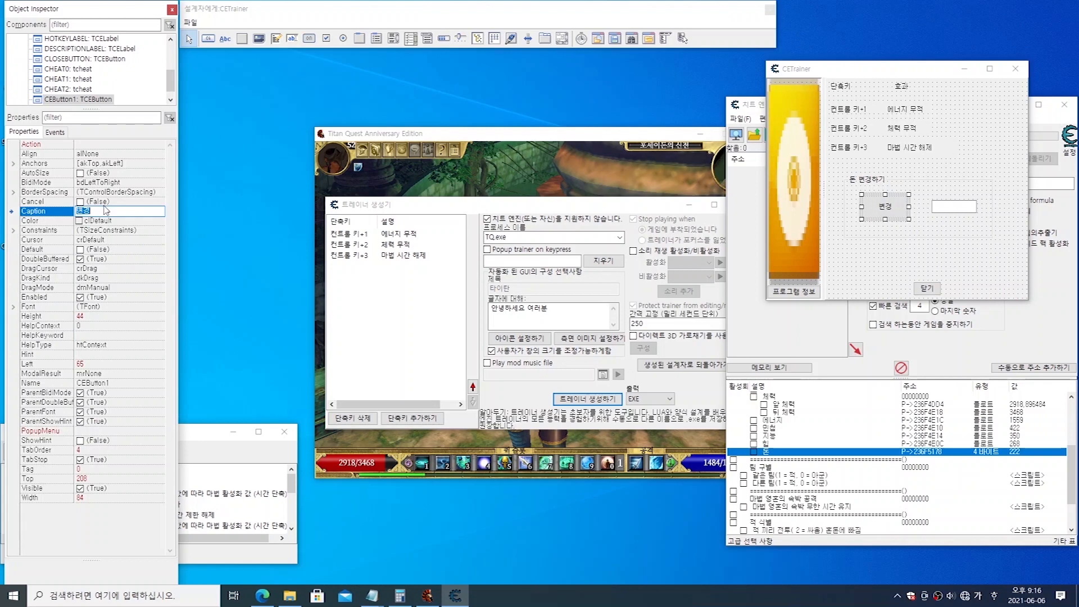
{"action": "left_click", "coordinate": [887, 265]}
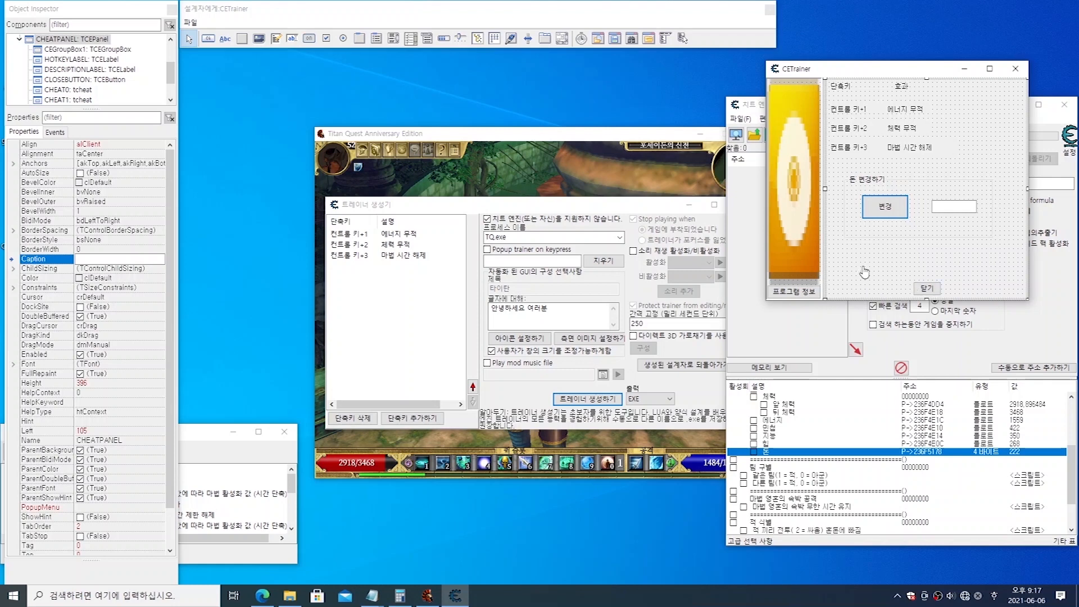
Step: Set the background colour of the cheat panel on the trainer form to clMoneyGreen
{"action": "left_click", "coordinate": [916, 149]}
{"action": "left_click", "coordinate": [899, 132]}
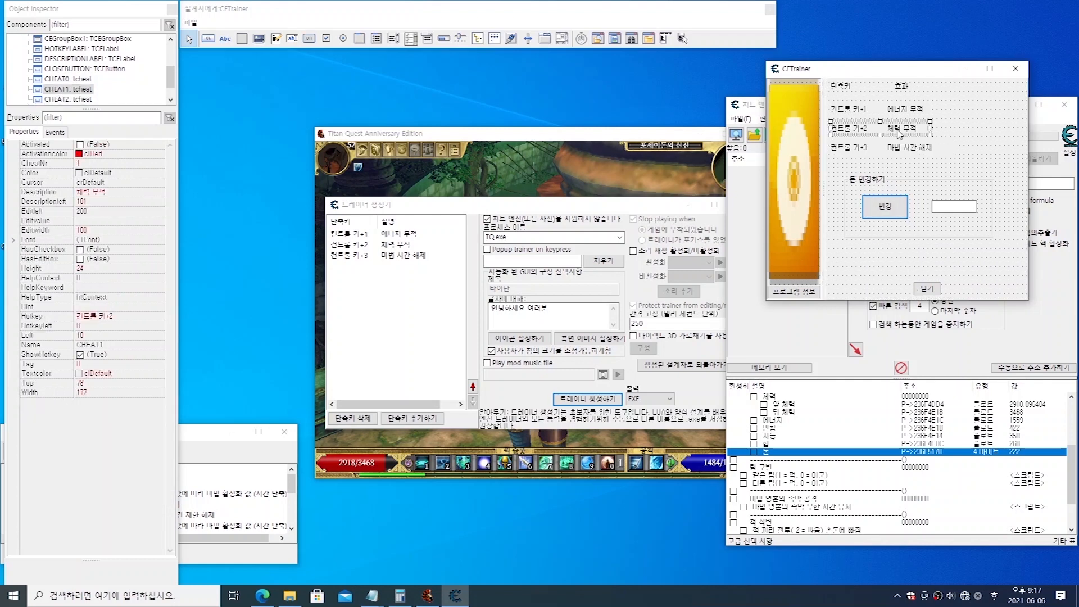
{"action": "left_click", "coordinate": [874, 265]}
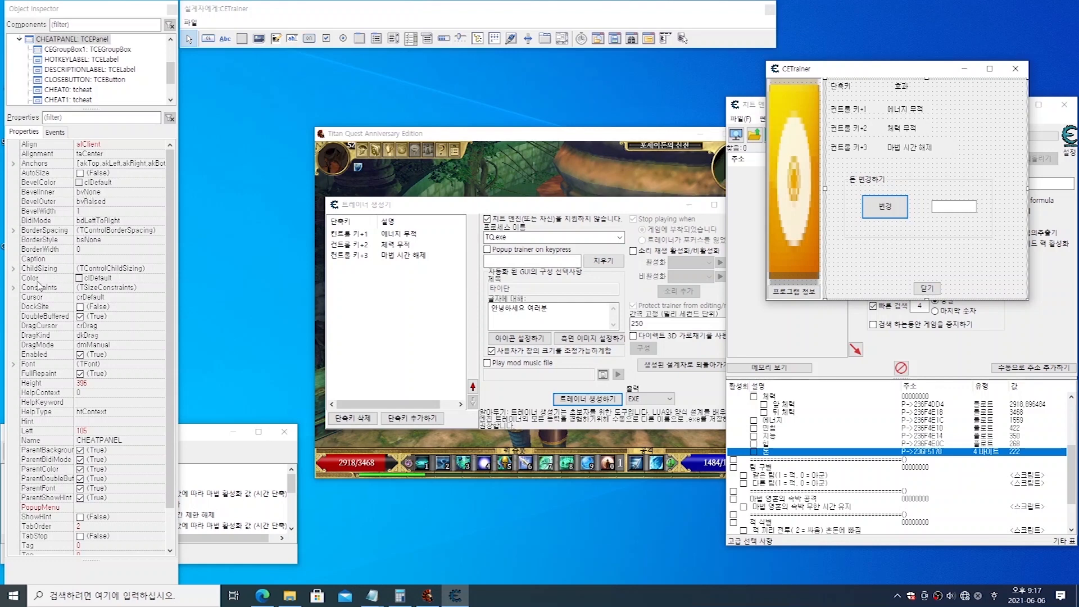
{"action": "left_click", "coordinate": [39, 279]}
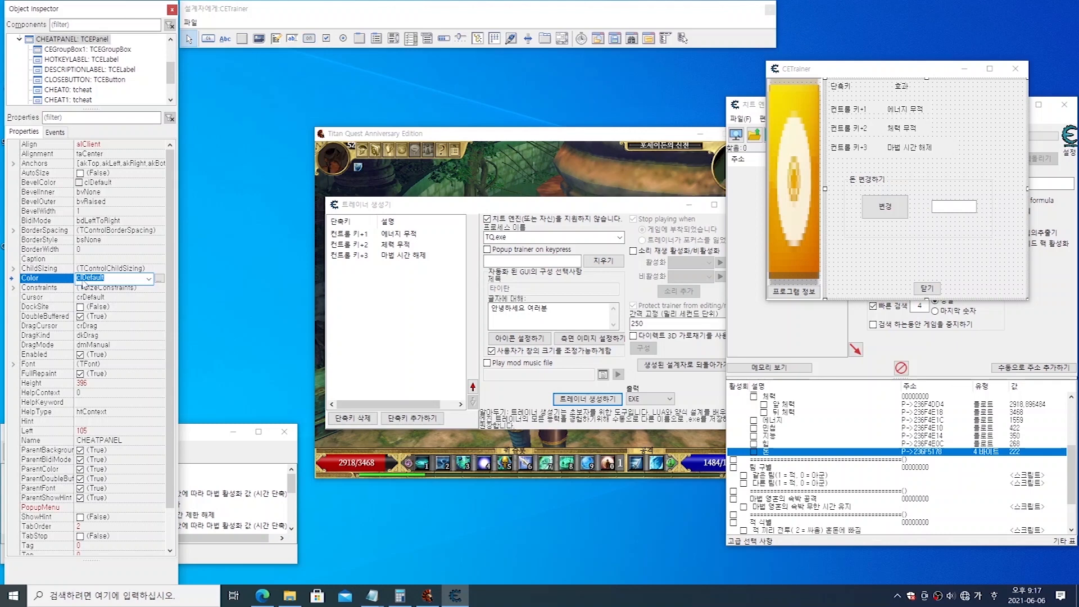
{"action": "left_click", "coordinate": [149, 279]}
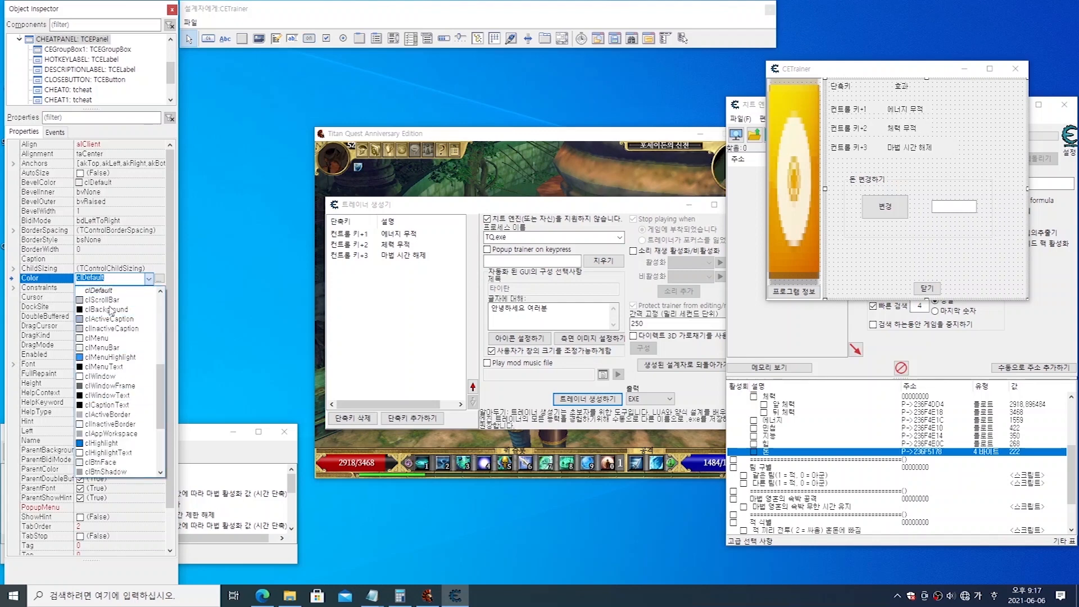
{"action": "left_click", "coordinate": [108, 279]}
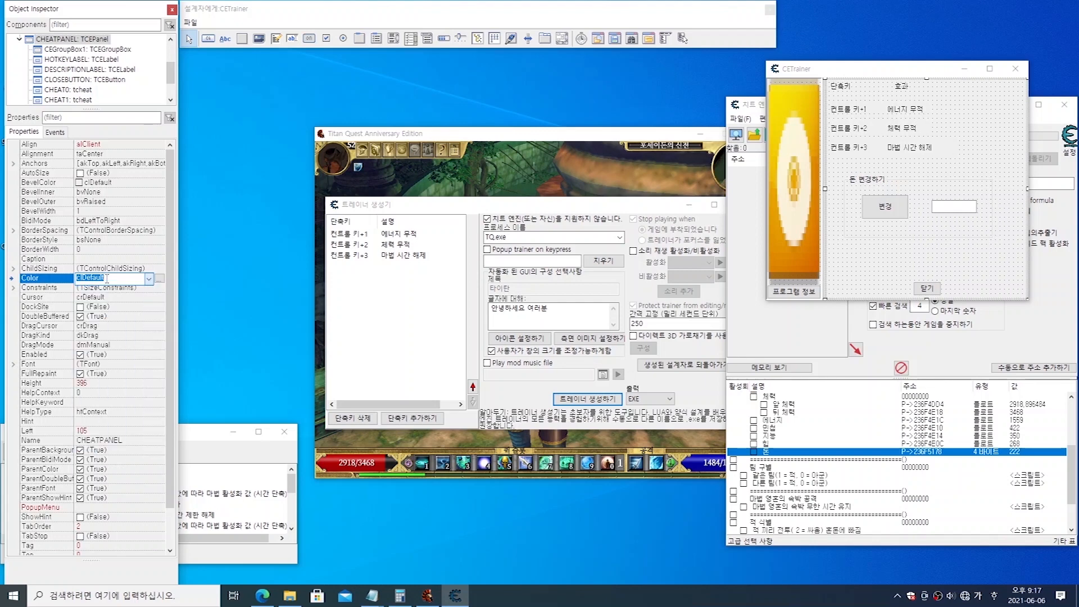
{"action": "left_click", "coordinate": [161, 279]}
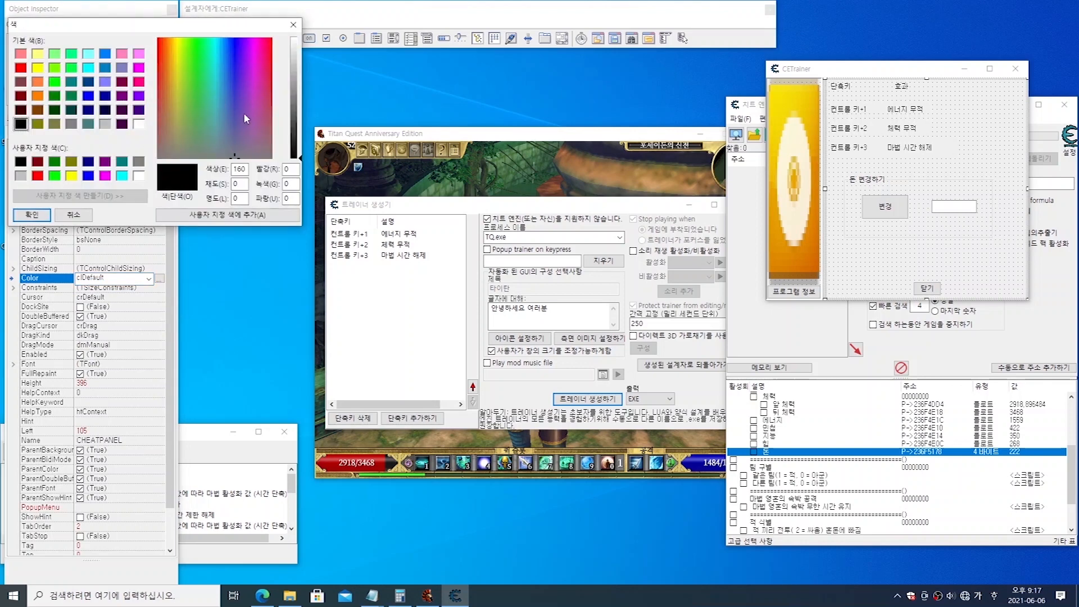
{"action": "left_click", "coordinate": [293, 25]}
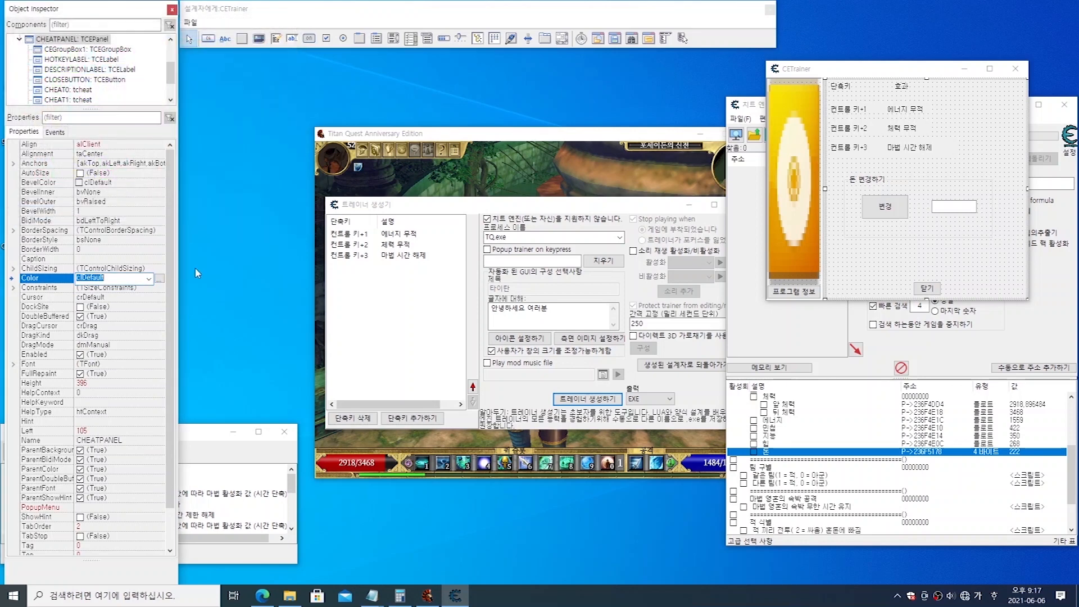
{"action": "left_click", "coordinate": [148, 279]}
{"action": "left_click_drag", "start_coordinate": [161, 381], "coordinate": [173, 332]}
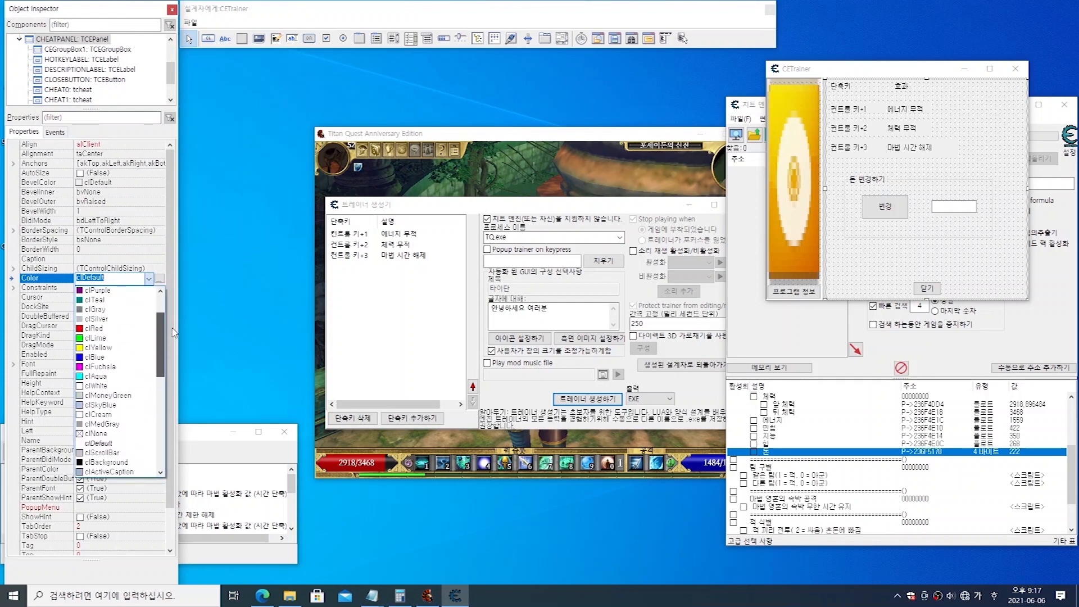
{"action": "left_click", "coordinate": [109, 395]}
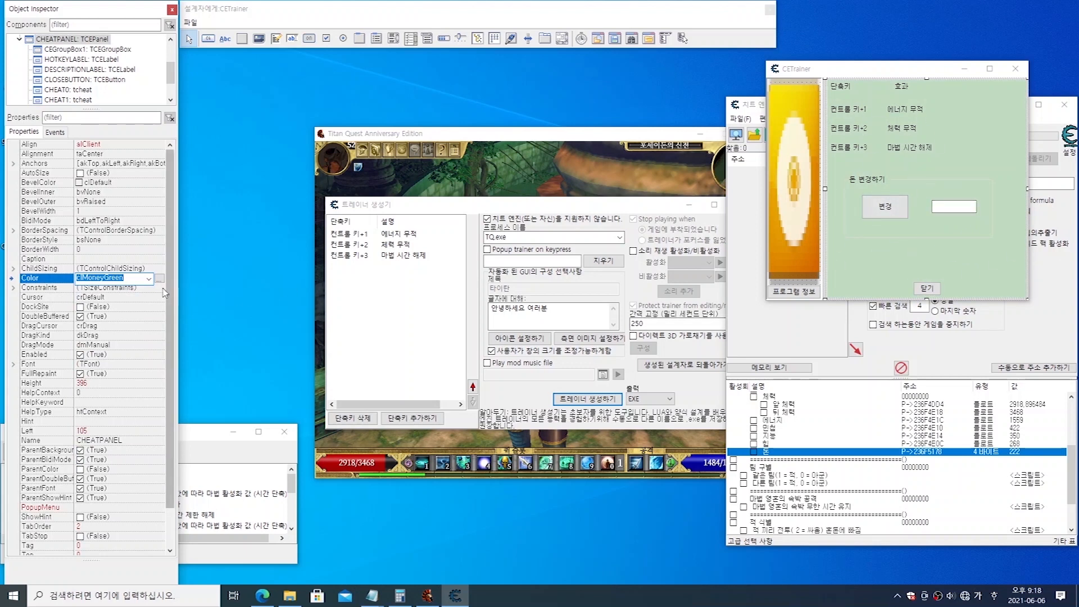
Step: Try clMenuHighlight and clMenuText as the cheat panel's background colour
{"action": "left_click", "coordinate": [149, 279]}
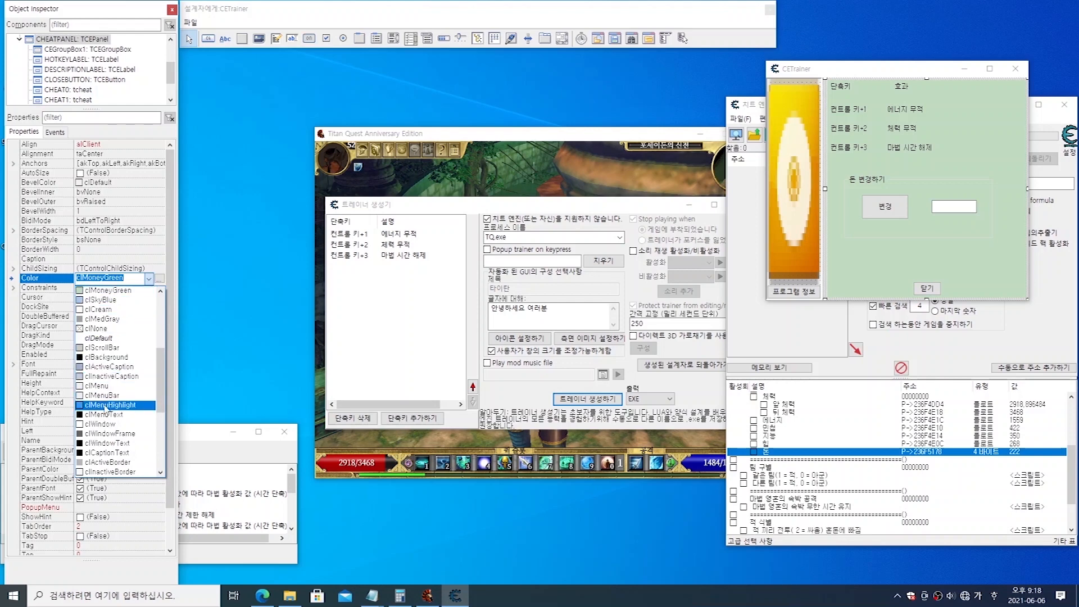
{"action": "left_click", "coordinate": [105, 405]}
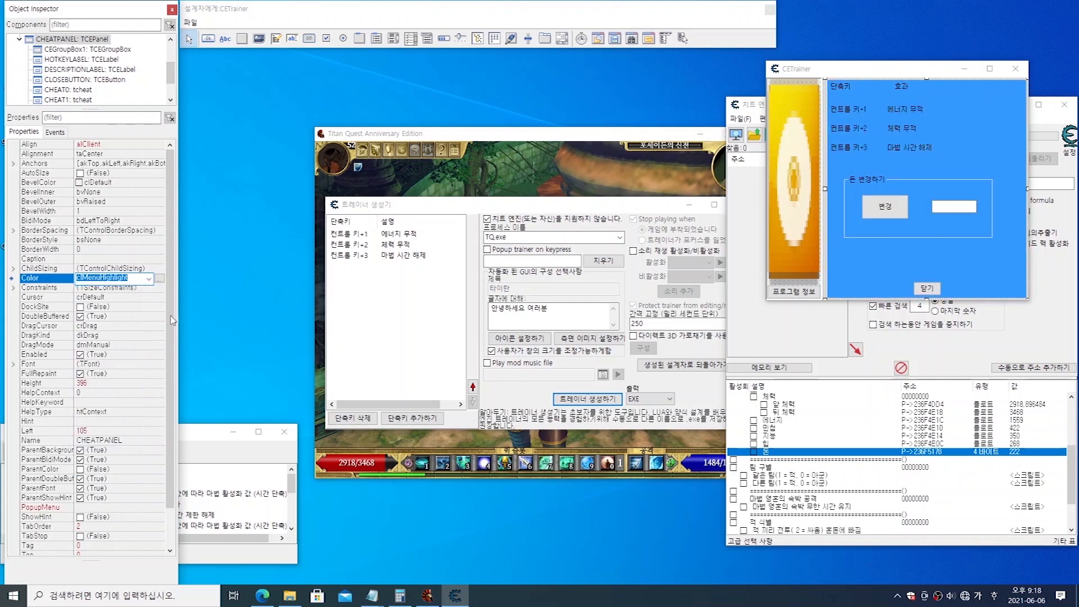
{"action": "left_click", "coordinate": [149, 279]}
{"action": "scroll", "coordinate": [103, 386], "scroll_direction": "up", "scroll_amount": 3}
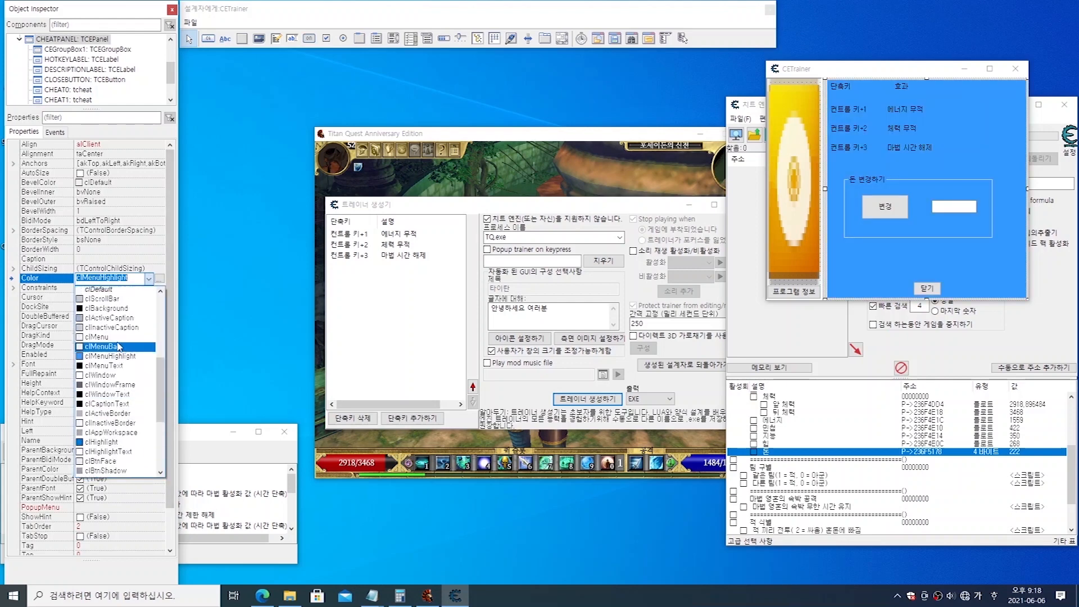
{"action": "left_click", "coordinate": [103, 387]}
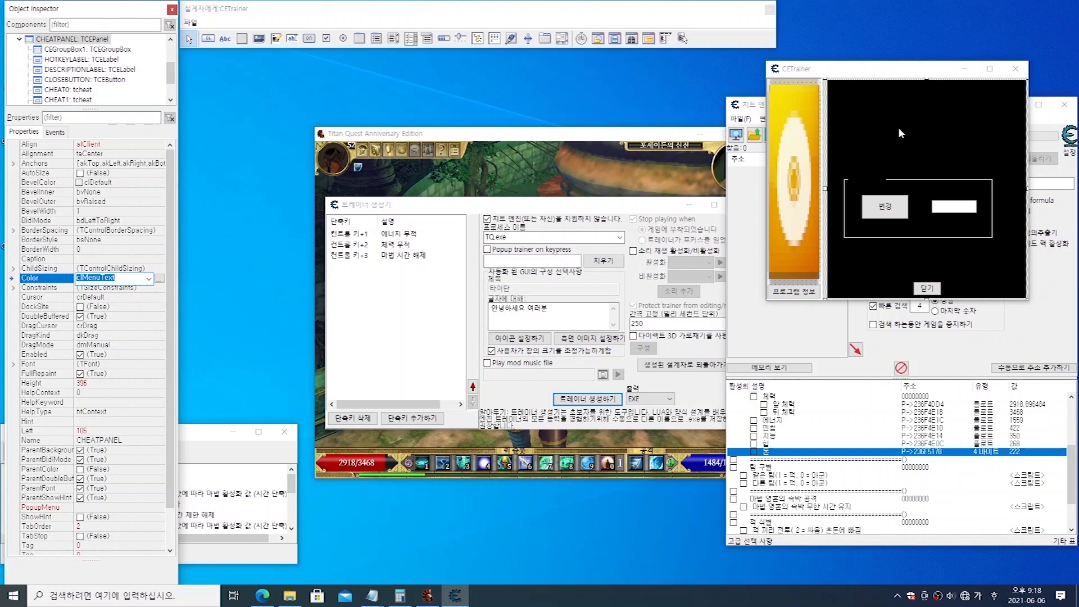
Step: Return the cheat panel's background colour to clMoneyGreen
{"action": "left_click", "coordinate": [149, 279]}
{"action": "scroll", "coordinate": [102, 352], "scroll_direction": "up", "scroll_amount": 5}
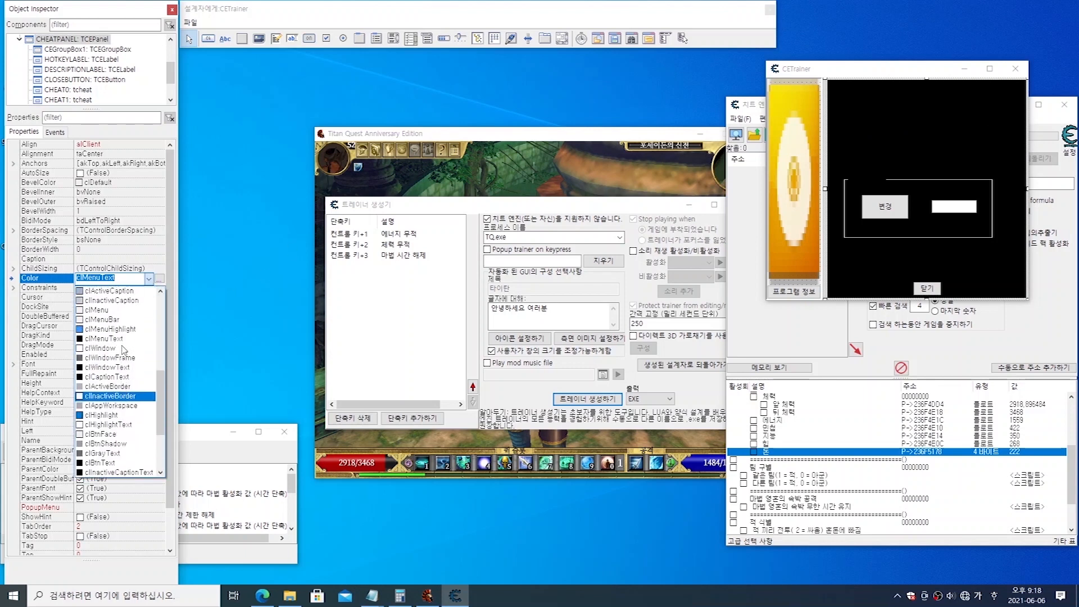
{"action": "scroll", "coordinate": [100, 356], "scroll_direction": "up", "scroll_amount": 3}
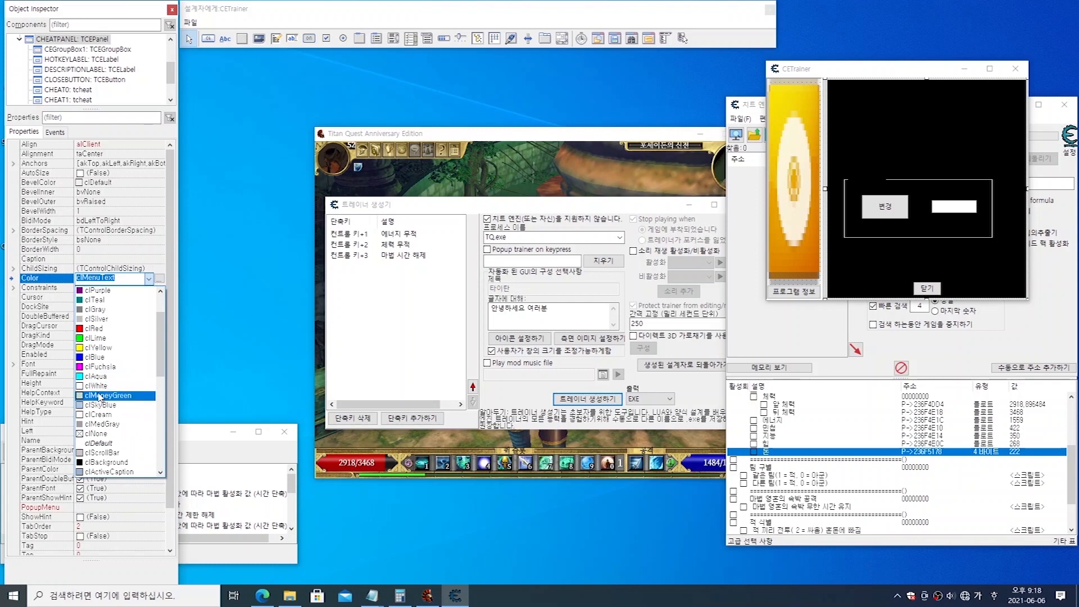
{"action": "left_click", "coordinate": [99, 395]}
Step: Try clMenuHighlight and clNone as the background colour of the 에너지 무적 hotkey row
{"action": "left_click", "coordinate": [859, 114]}
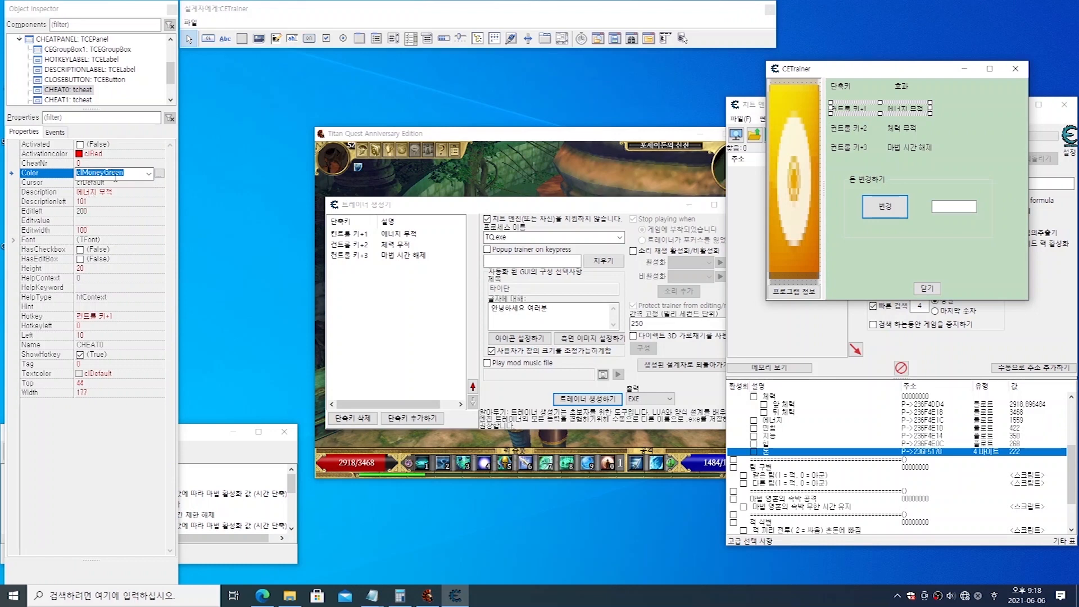
{"action": "left_click", "coordinate": [149, 173]}
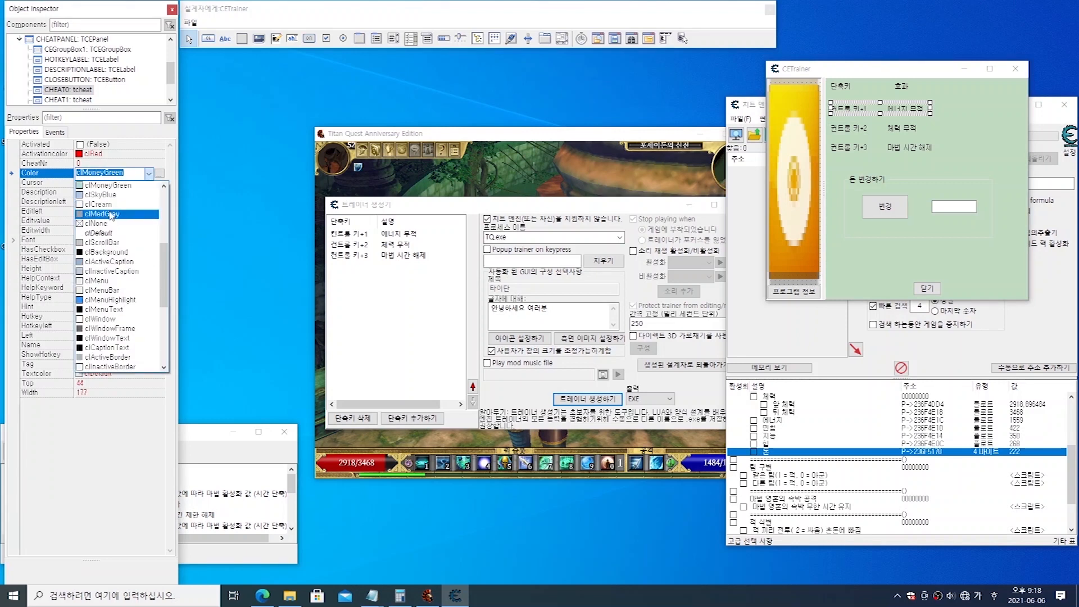
{"action": "left_click", "coordinate": [110, 299]}
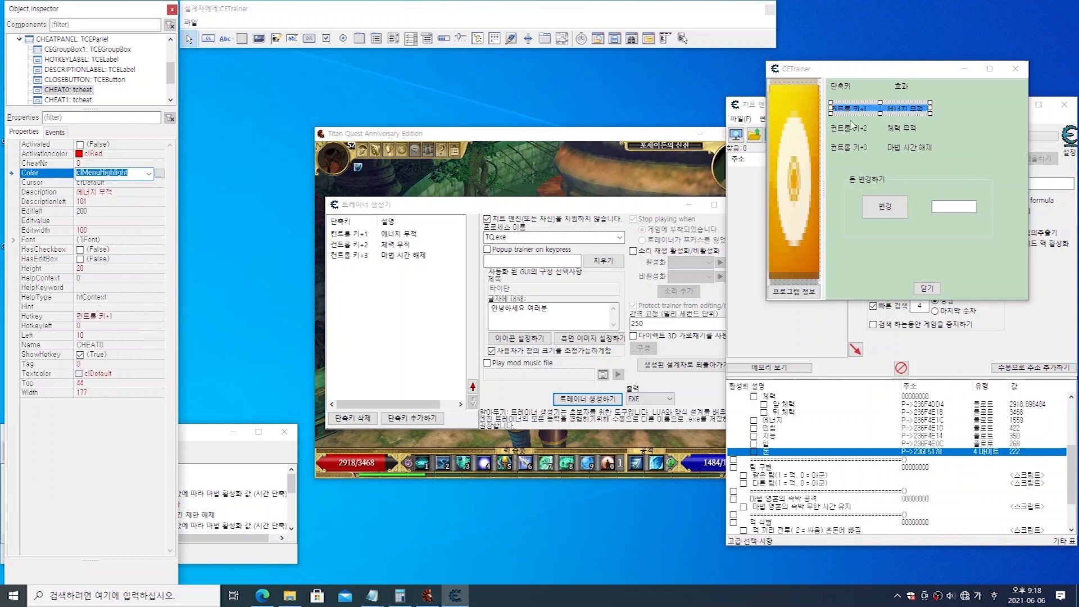
{"action": "left_click", "coordinate": [149, 174]}
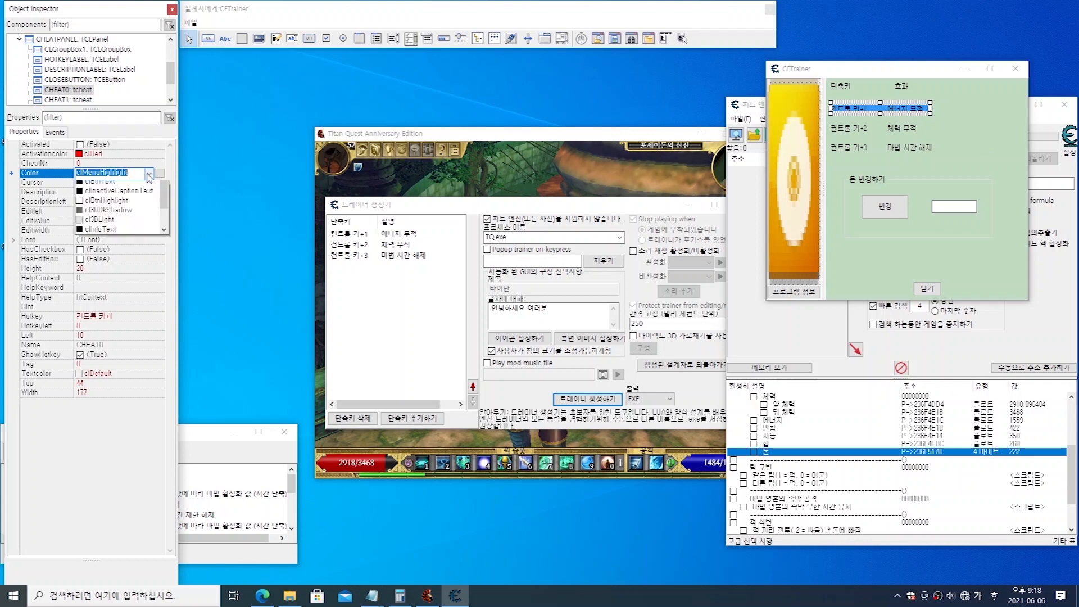
{"action": "scroll", "coordinate": [138, 217], "scroll_direction": "up", "scroll_amount": 2}
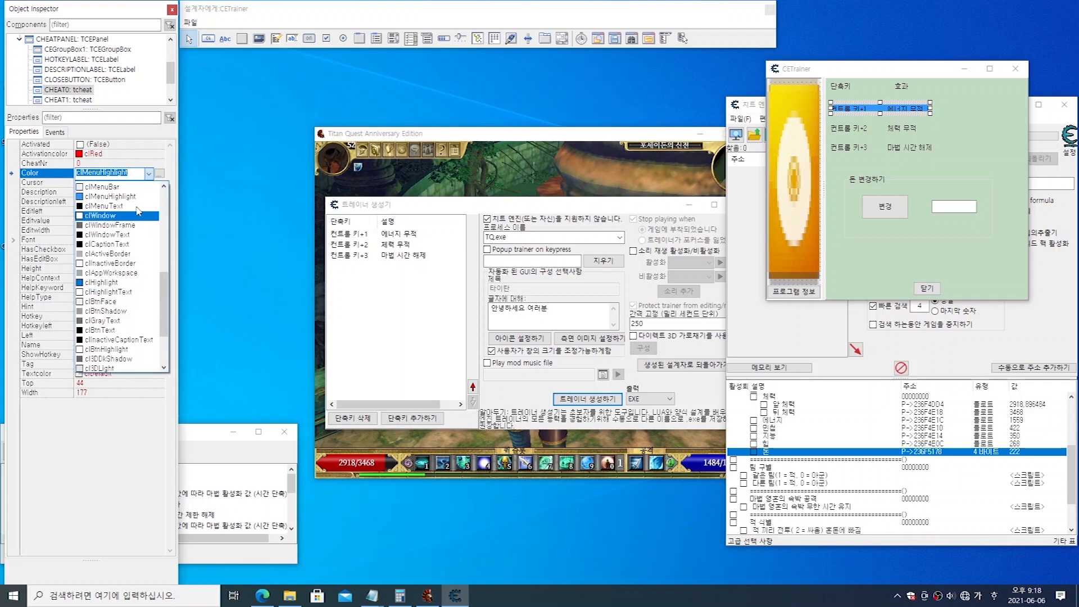
{"action": "scroll", "coordinate": [138, 218], "scroll_direction": "up", "scroll_amount": 2}
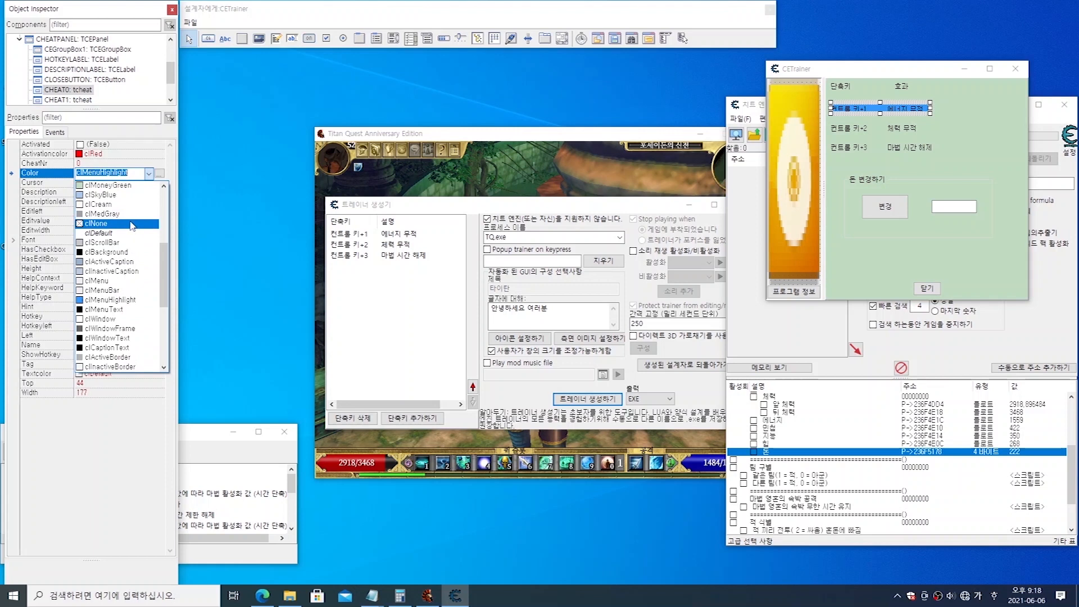
{"action": "left_click", "coordinate": [133, 224]}
Step: Set the 에너지 무적 hotkey row's background colour to clMoneyGreen to match the panel
{"action": "left_click", "coordinate": [151, 175]}
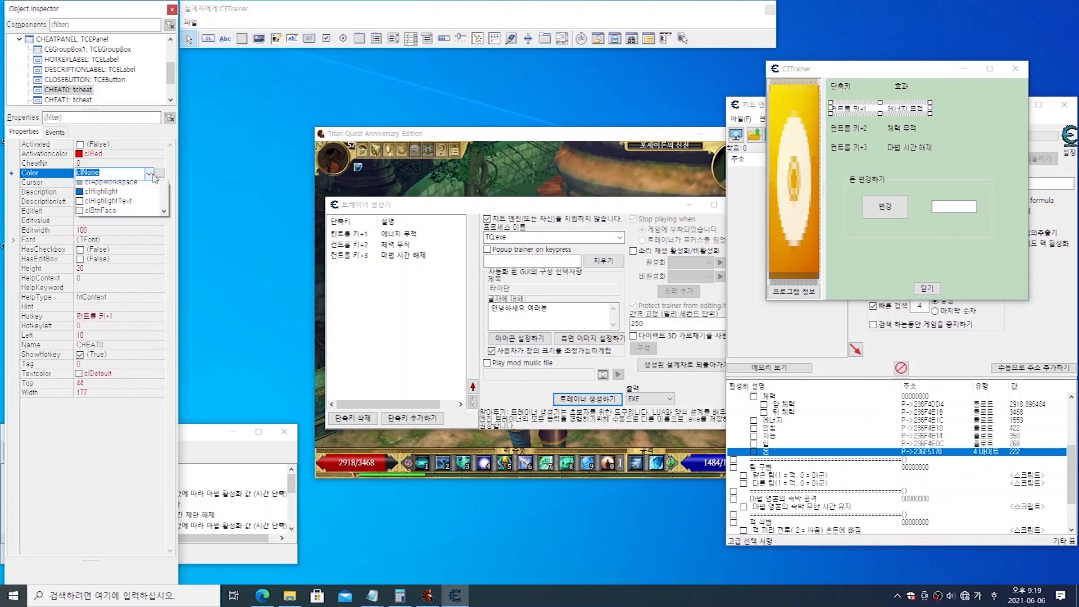
{"action": "scroll", "coordinate": [120, 219], "scroll_direction": "up", "scroll_amount": 1}
{"action": "scroll", "coordinate": [120, 224], "scroll_direction": "up", "scroll_amount": 2}
{"action": "scroll", "coordinate": [121, 230], "scroll_direction": "up", "scroll_amount": 1}
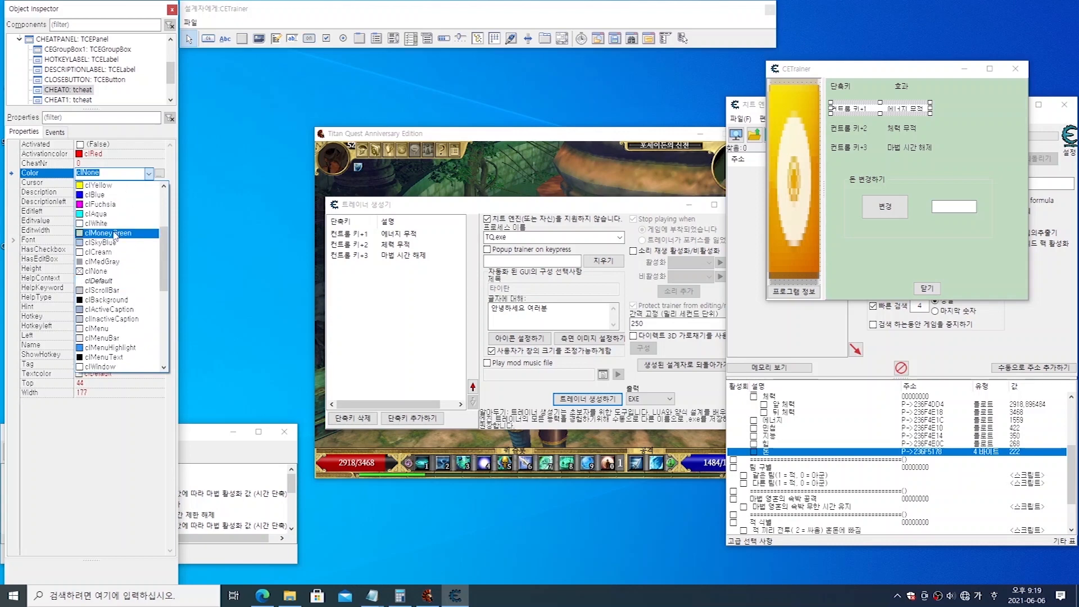
{"action": "left_click", "coordinate": [114, 234]}
Step: Move the edit box in the 돈 변경하기 group slightly closer to the 변경 button
{"action": "left_click", "coordinate": [907, 243]}
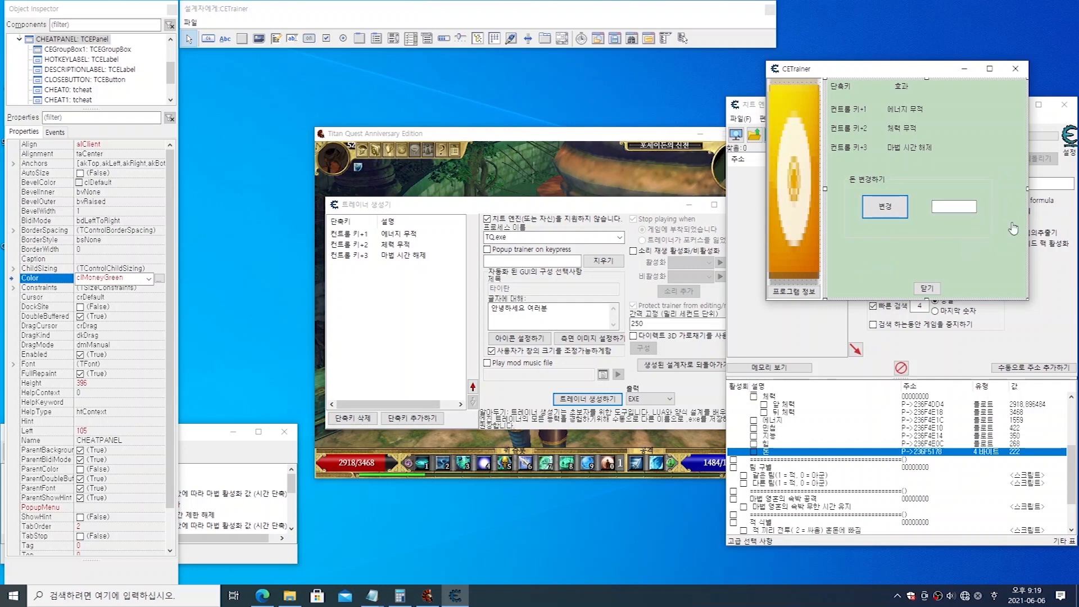
{"action": "left_click", "coordinate": [955, 206]}
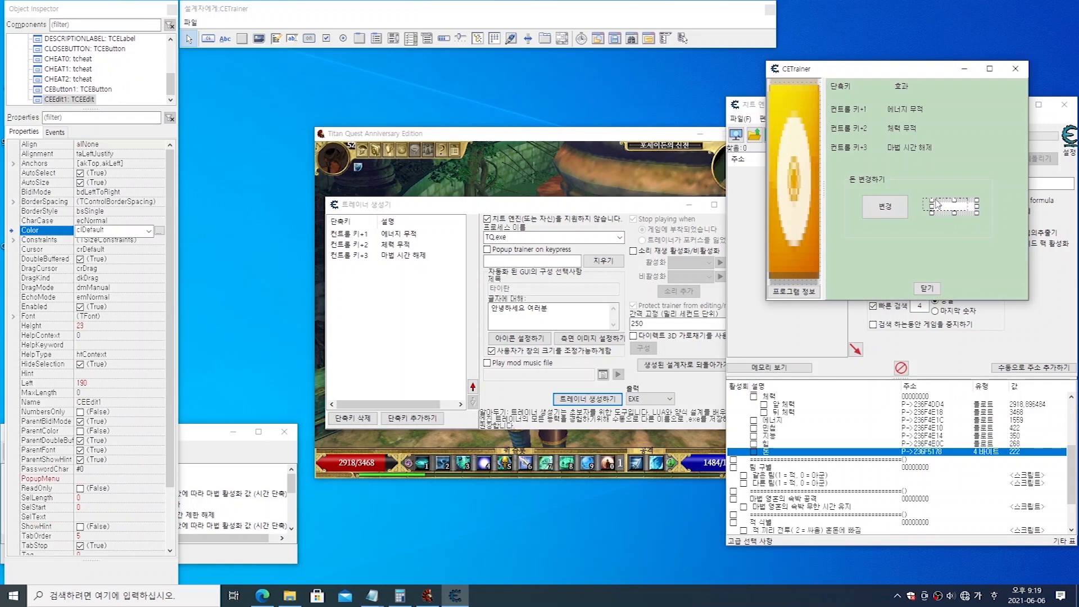
{"action": "left_click", "coordinate": [997, 212]}
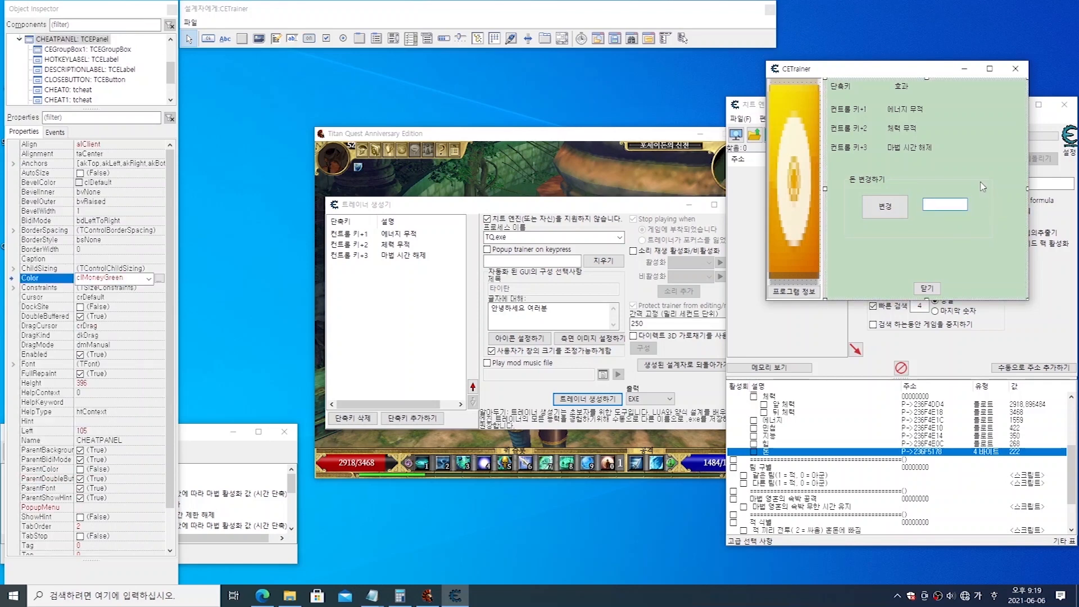
Step: Narrow the 돈 변경하기 group box to about 240 wide and reduce the trainer form's width to fit
{"action": "left_click", "coordinate": [992, 207]}
{"action": "mouse_move", "coordinate": [993, 210]}
{"action": "left_mouse_down"}
{"action": "mouse_move", "coordinate": [978, 210]}
{"action": "mouse_move", "coordinate": [1020, 203]}
{"action": "mouse_move", "coordinate": [996, 201]}
{"action": "left_mouse_up"}
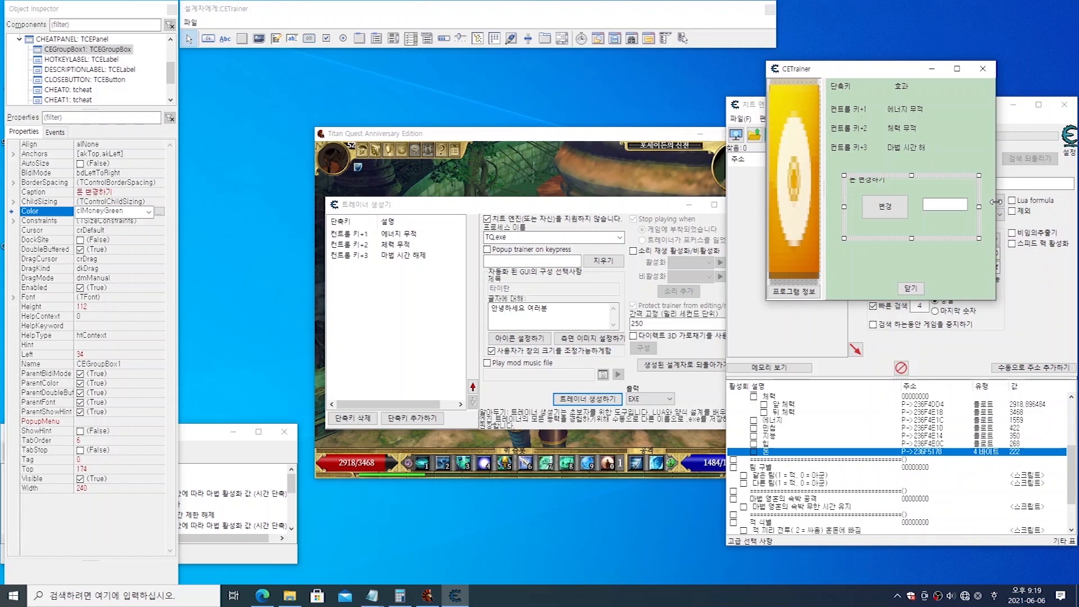
Step: Move the 닫기 button up toward the group box and shorten the trainer form to a panel height of about 344
{"action": "left_click_drag", "start_coordinate": [910, 272], "coordinate": [914, 281]}
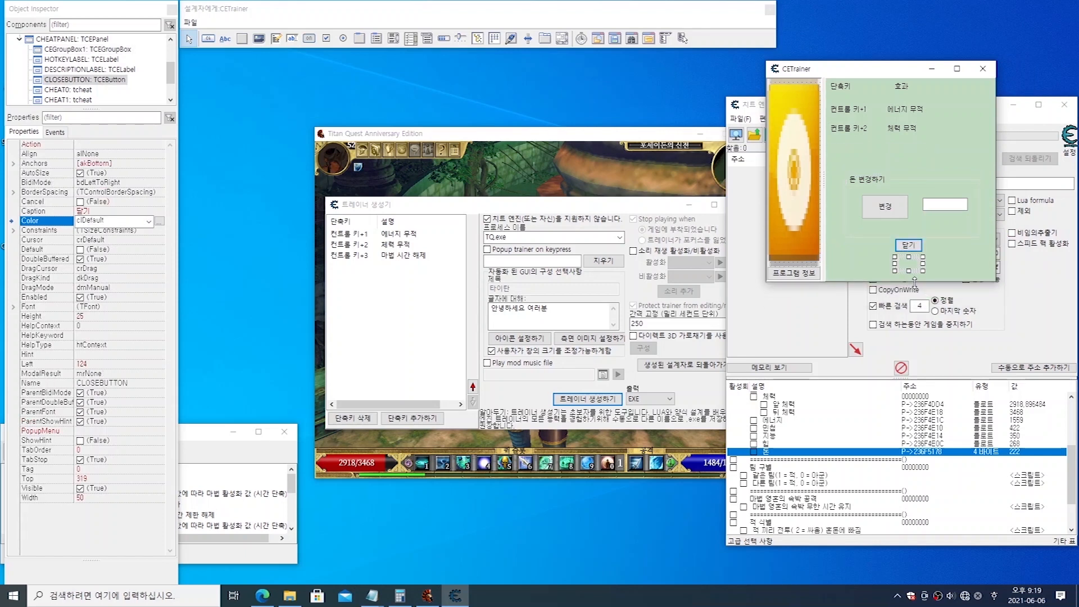
{"action": "left_click", "coordinate": [912, 278]}
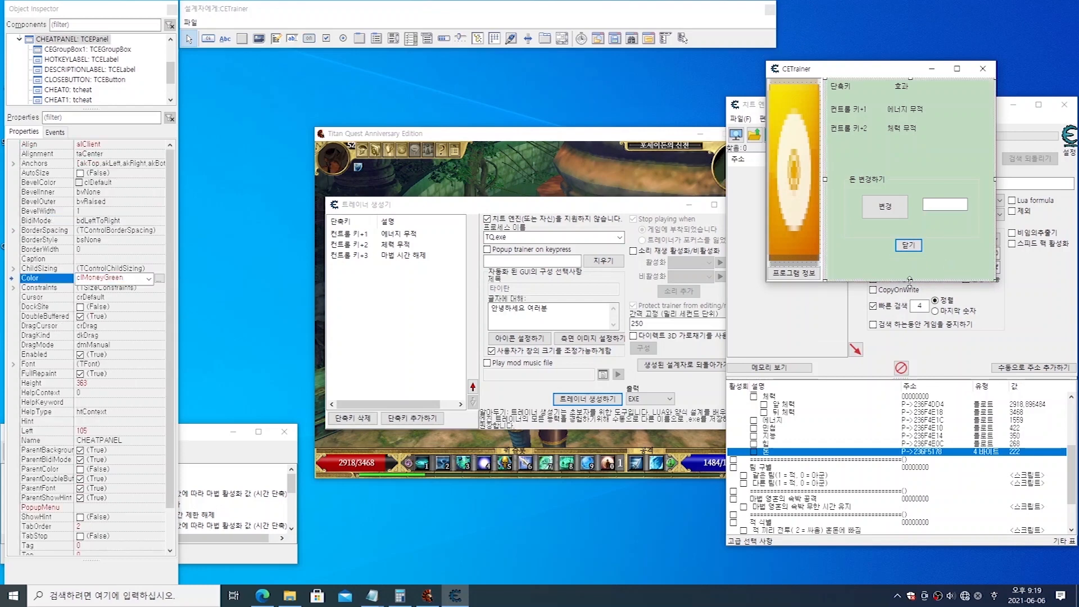
{"action": "left_click_drag", "start_coordinate": [908, 279], "coordinate": [909, 299]}
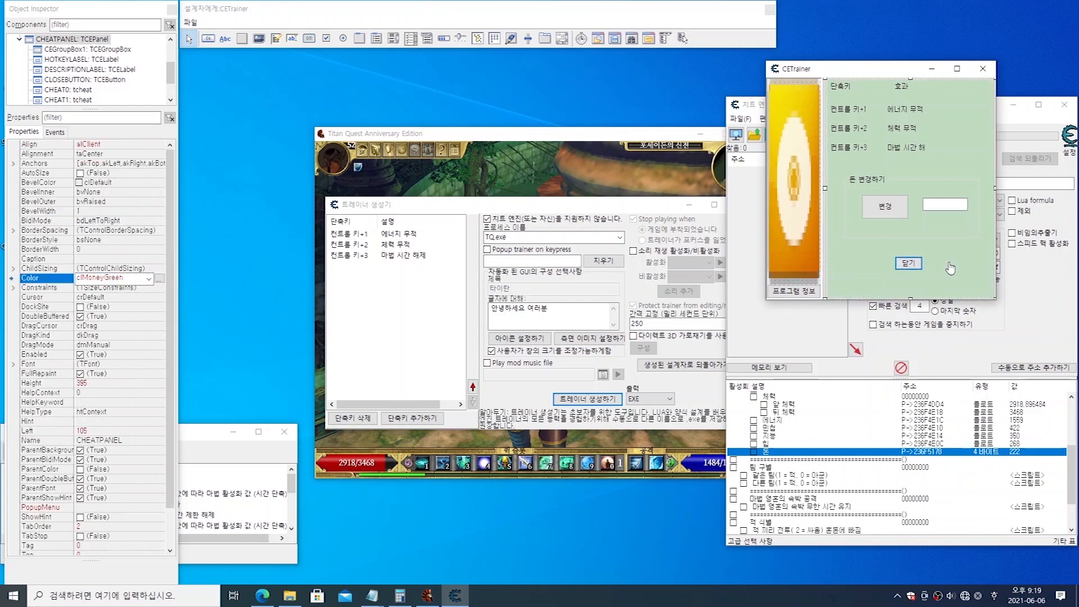
{"action": "left_click", "coordinate": [910, 262]}
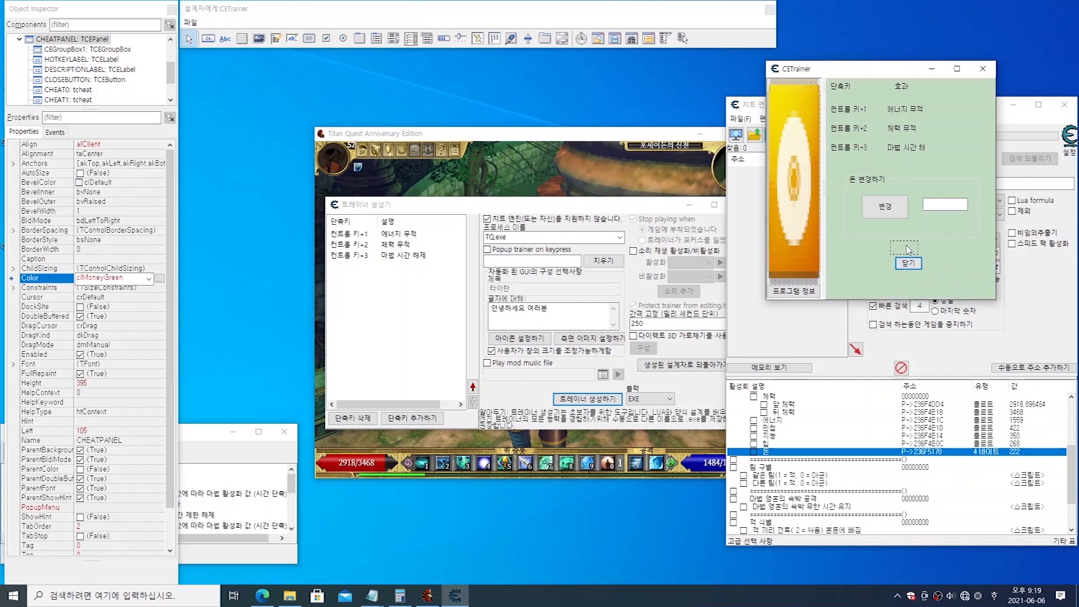
{"action": "left_click", "coordinate": [914, 298]}
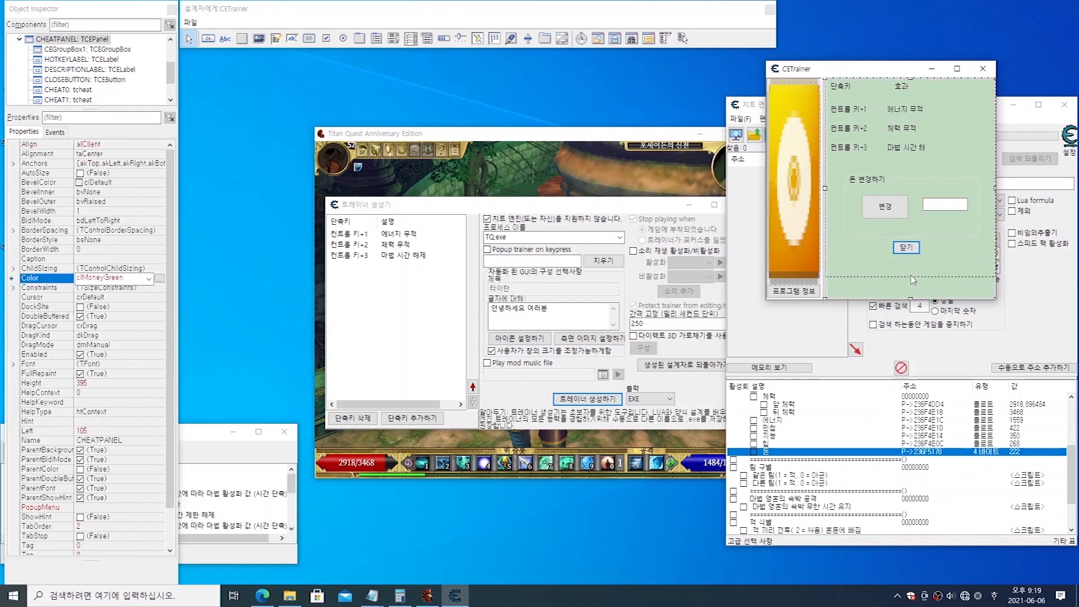
{"action": "left_click_drag", "start_coordinate": [908, 297], "coordinate": [908, 269]}
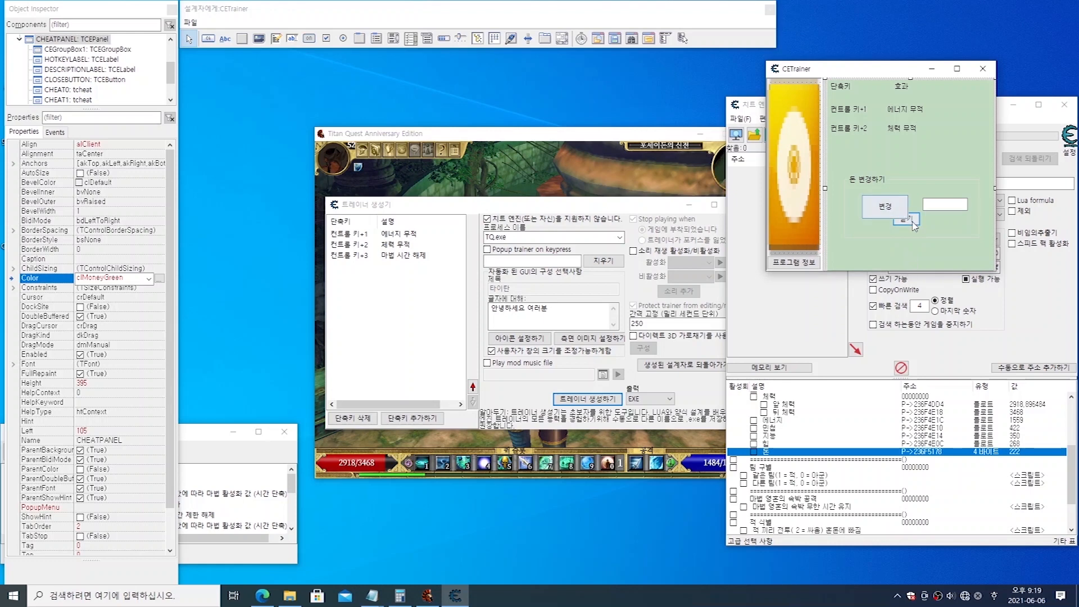
Step: Move the 닫기 button down clear of the 돈 변경하기 group and make the trainer form taller
{"action": "left_click", "coordinate": [913, 224]}
{"action": "left_click_drag", "start_coordinate": [915, 224], "coordinate": [912, 256]}
{"action": "left_click", "coordinate": [948, 256]}
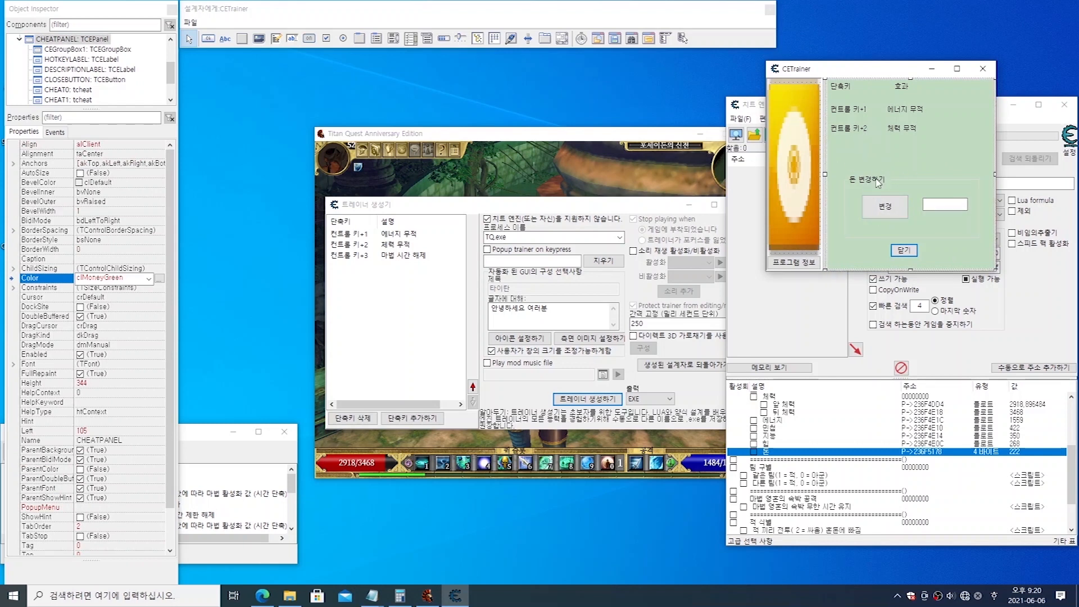
{"action": "left_click_drag", "start_coordinate": [875, 271], "coordinate": [852, 307]}
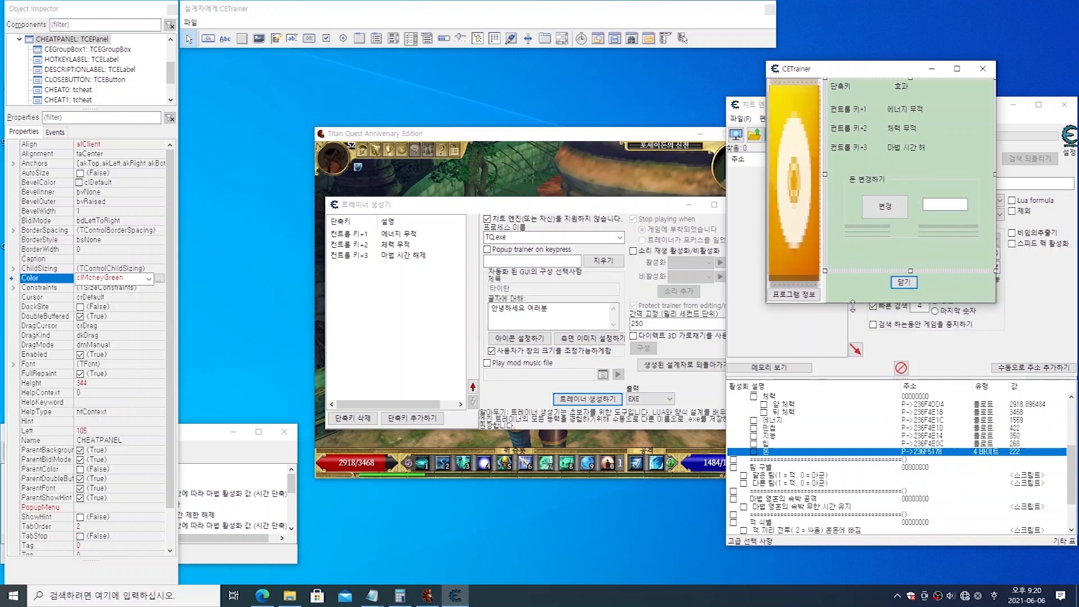
Step: Widen the trainer form slightly so the description 마법 시간 해제 fits in full
{"action": "mouse_move", "coordinate": [995, 178]}
{"action": "left_mouse_down"}
{"action": "mouse_move", "coordinate": [924, 178]}
{"action": "mouse_move", "coordinate": [1007, 180]}
{"action": "mouse_move", "coordinate": [855, 186]}
{"action": "mouse_move", "coordinate": [1009, 193]}
{"action": "left_mouse_up"}
{"action": "left_click", "coordinate": [952, 259]}
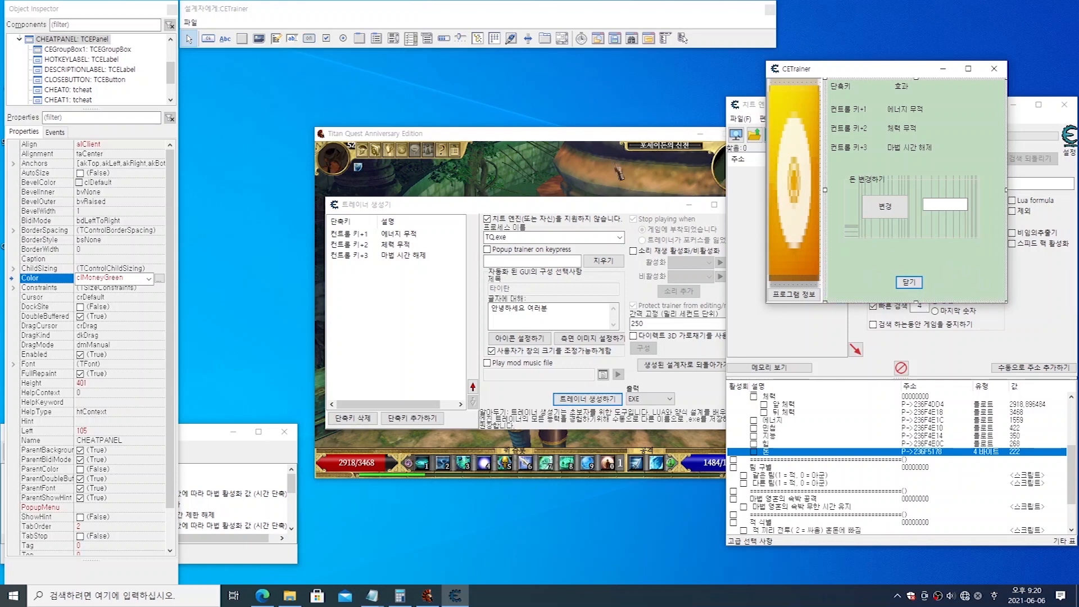
{"action": "left_click", "coordinate": [363, 366]}
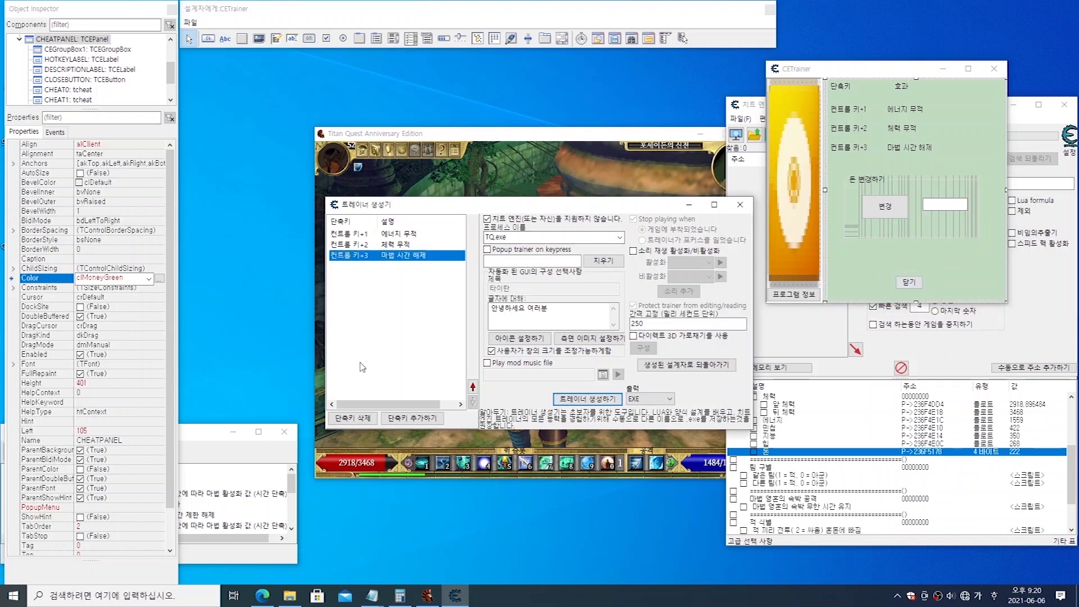
{"action": "left_click", "coordinate": [931, 180]}
{"action": "left_click", "coordinate": [902, 267]}
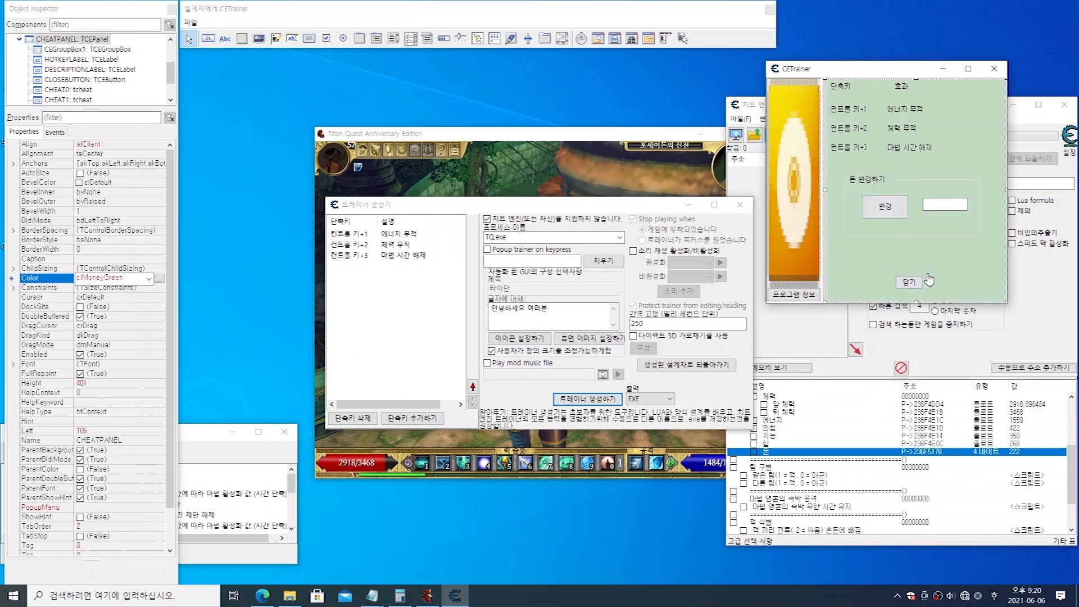
Step: Move the 닫기 button up slightly, shorten the trainer form to a panel height of about 385 and trim its width a little
{"action": "left_click_drag", "start_coordinate": [915, 303], "coordinate": [907, 263]}
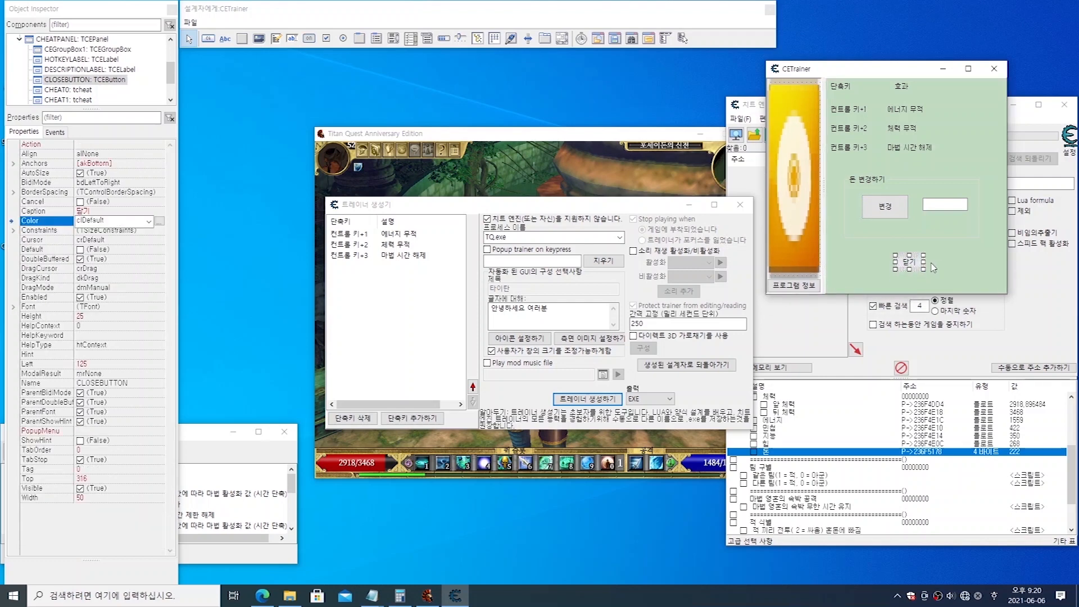
{"action": "left_click", "coordinate": [954, 269]}
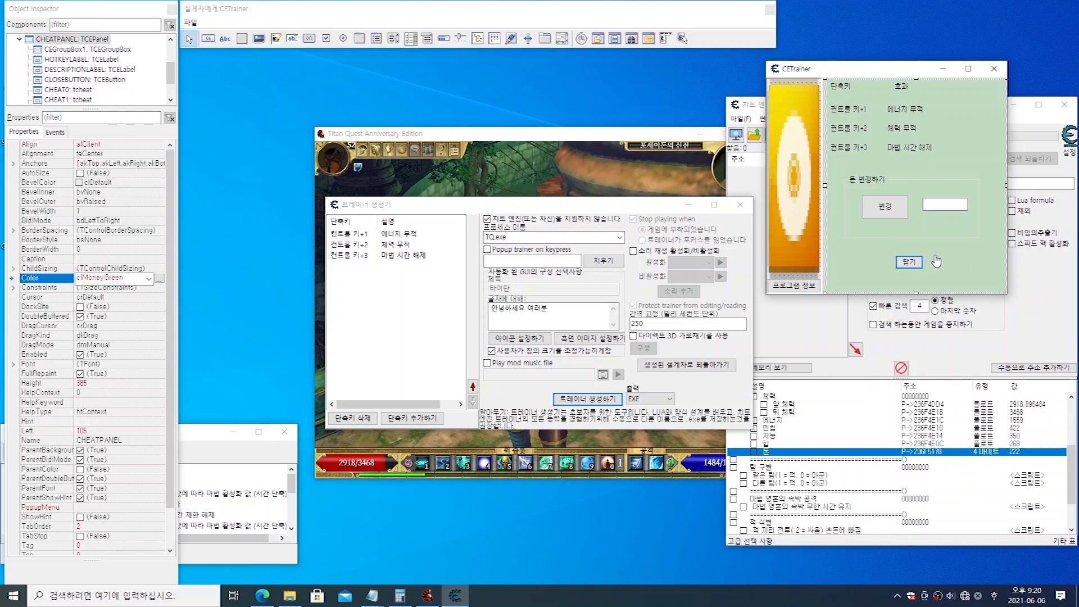
{"action": "mouse_move", "coordinate": [1007, 183]}
{"action": "left_mouse_down"}
{"action": "mouse_move", "coordinate": [990, 183]}
{"action": "mouse_move", "coordinate": [1004, 183]}
{"action": "left_mouse_up"}
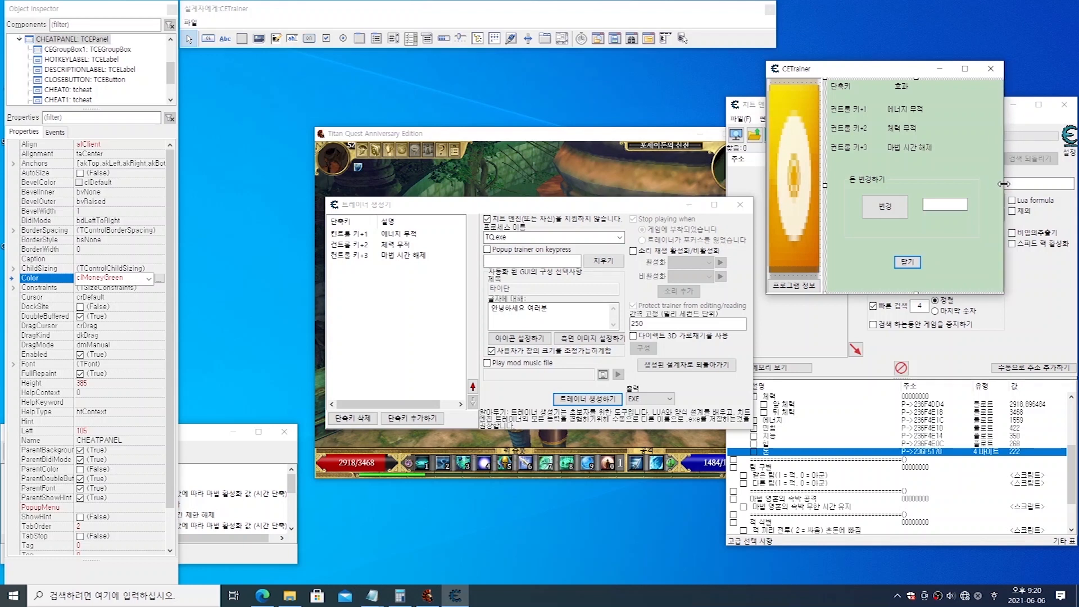